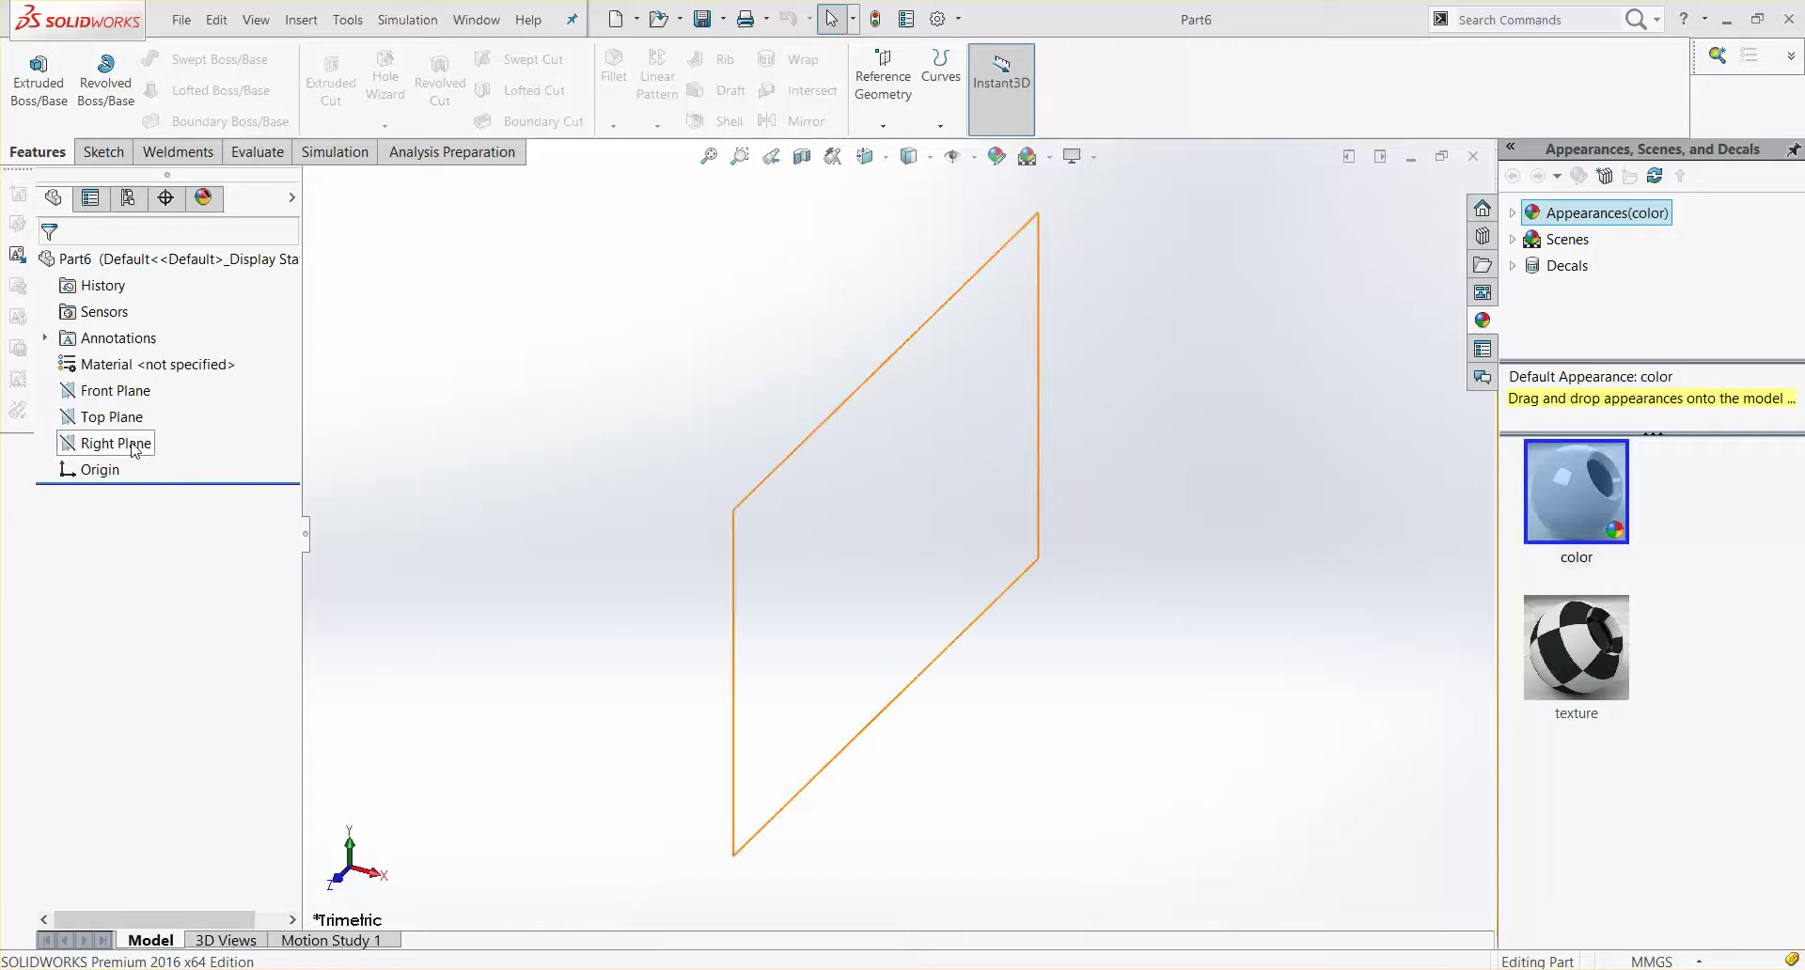
# Step: Create reference axis Axis1 where the Right and Top planes intersect
pyautogui.click(116, 443)
pyautogui.keyDown('ctrl'); pyautogui.click(111, 416); pyautogui.keyUp('ctrl')
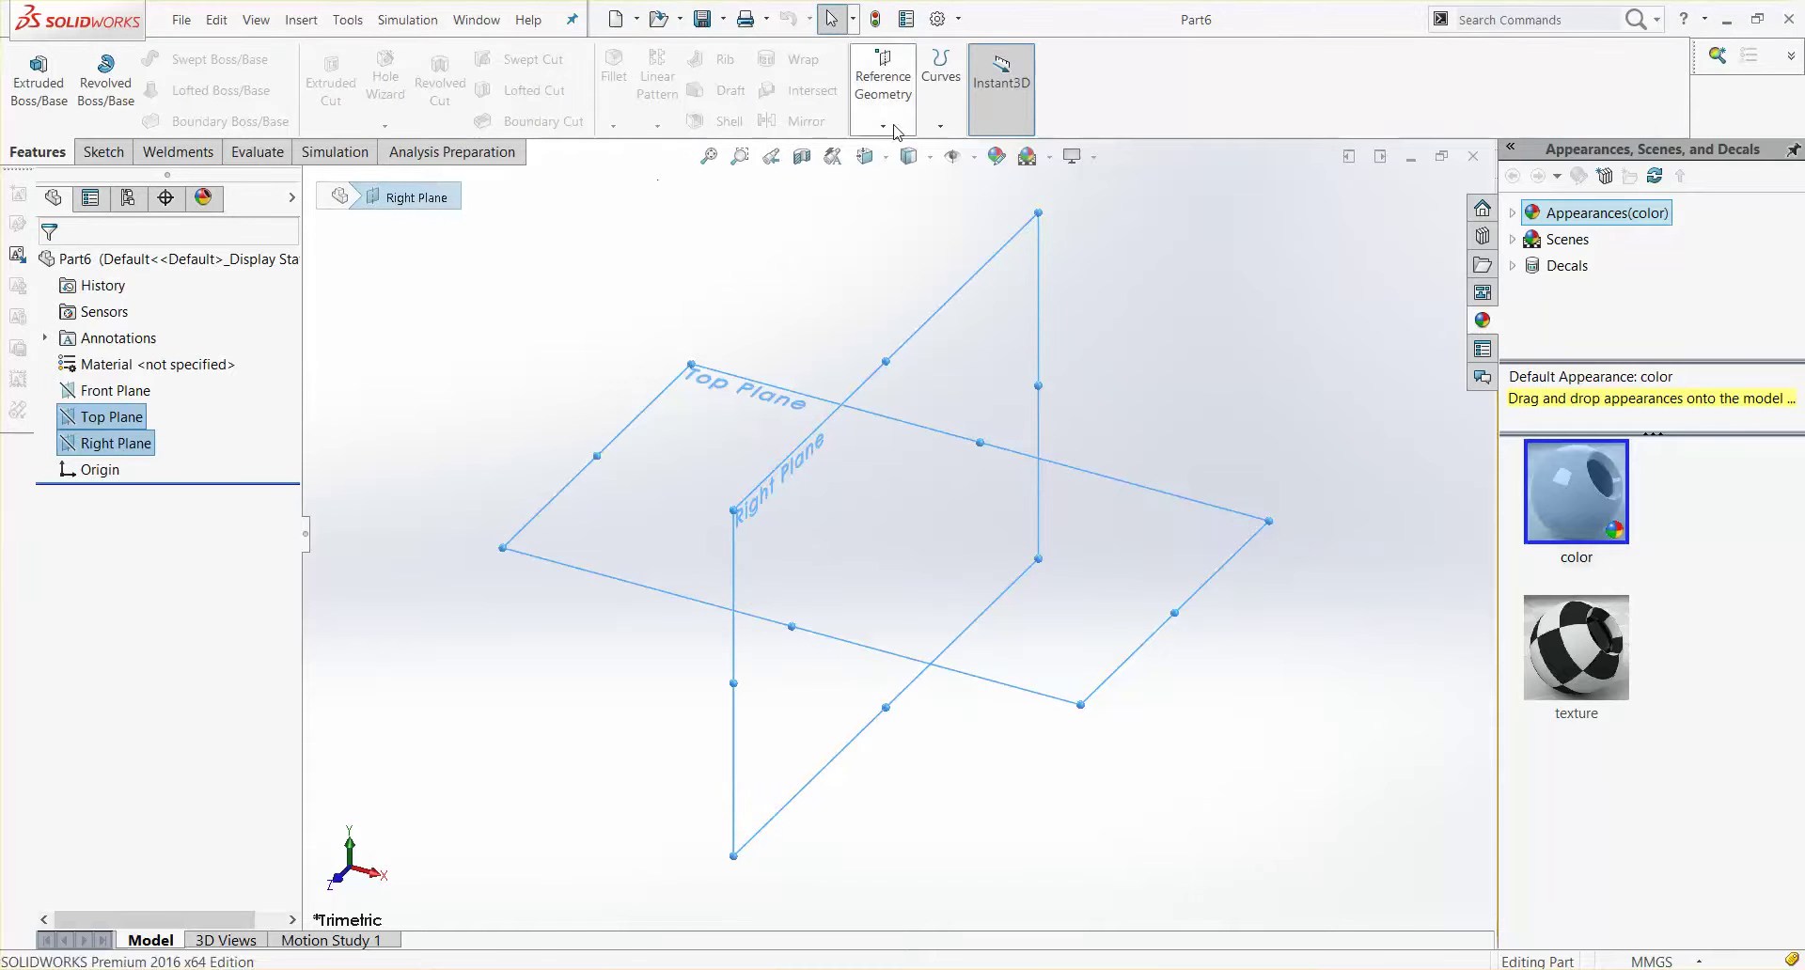
pyautogui.click(883, 83)
pyautogui.click(888, 173)
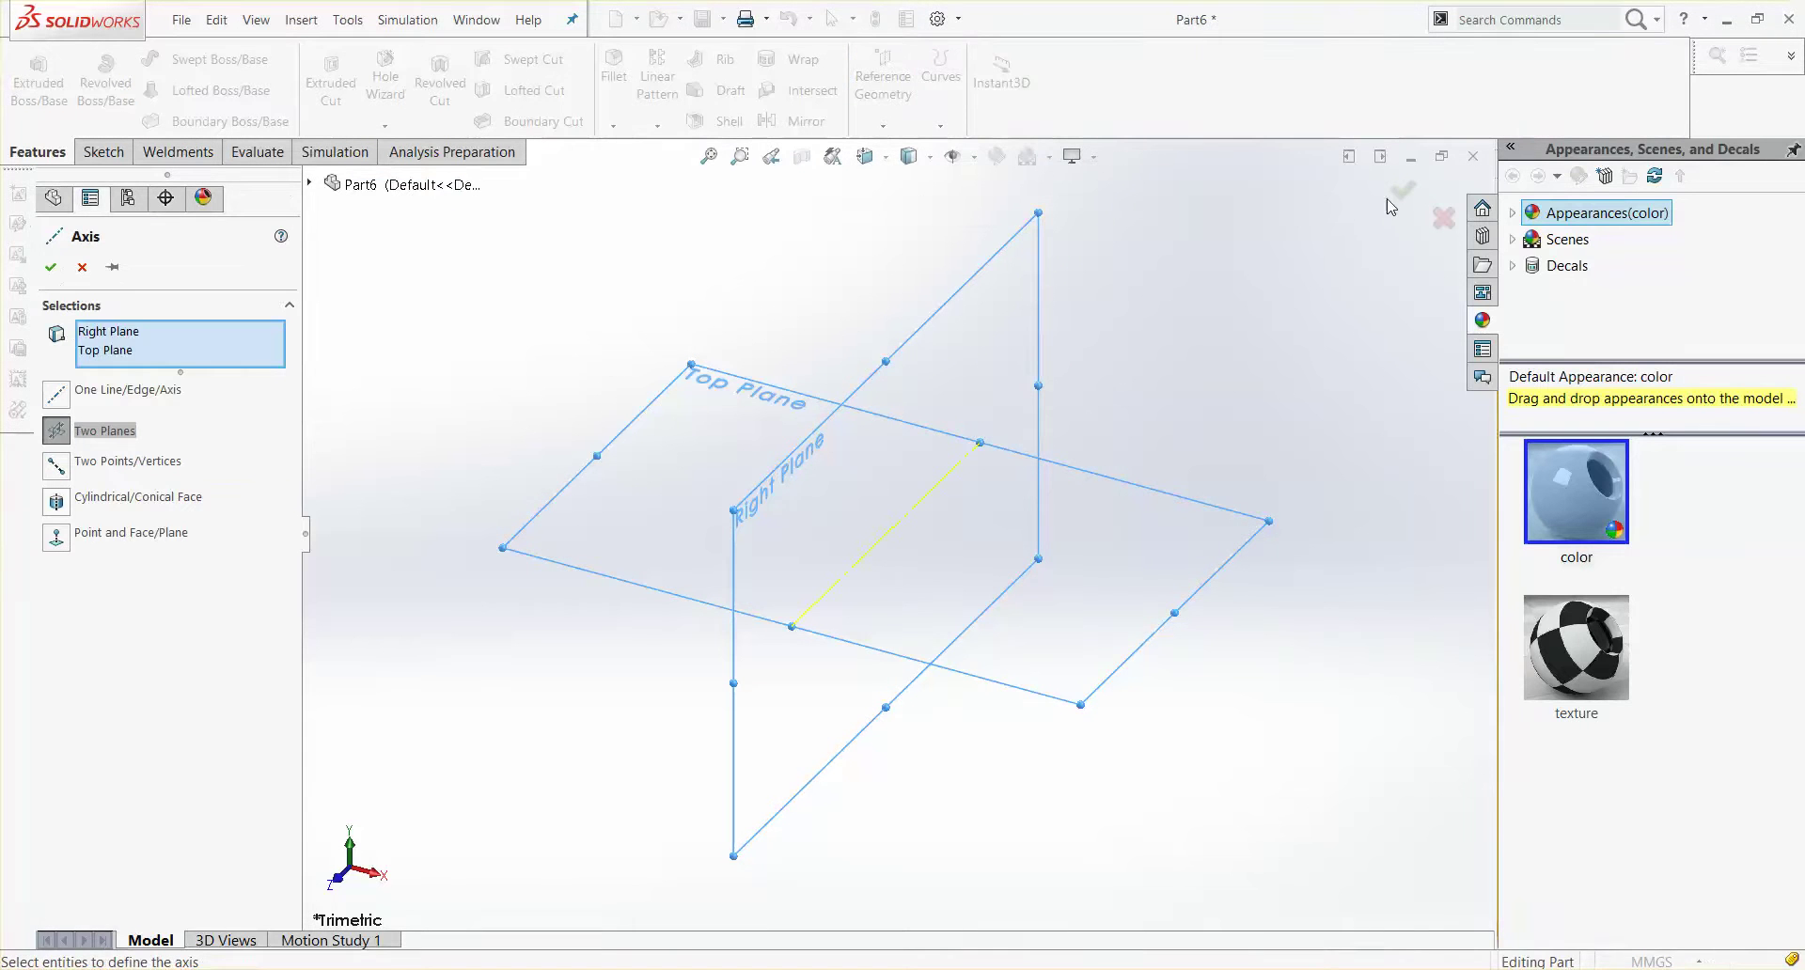
pyautogui.click(1400, 191)
# Step: View the Right Plane face-on and select it for sketching
pyautogui.click(116, 443)
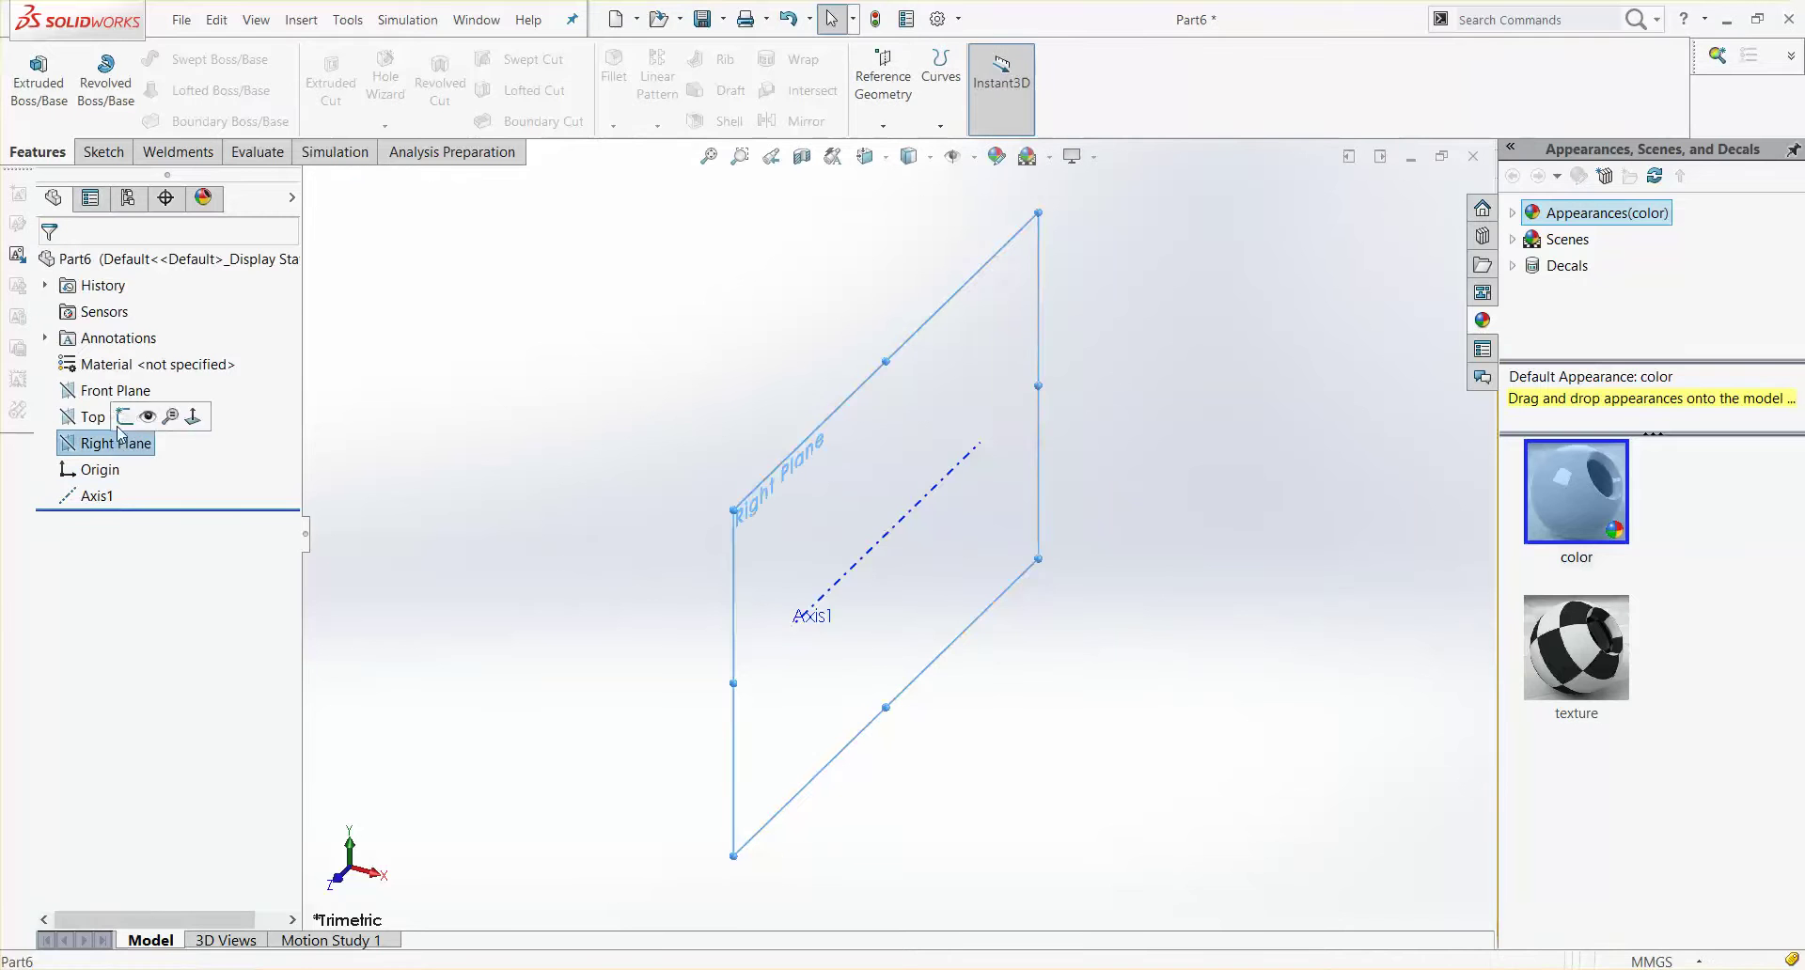
pyautogui.click(193, 417)
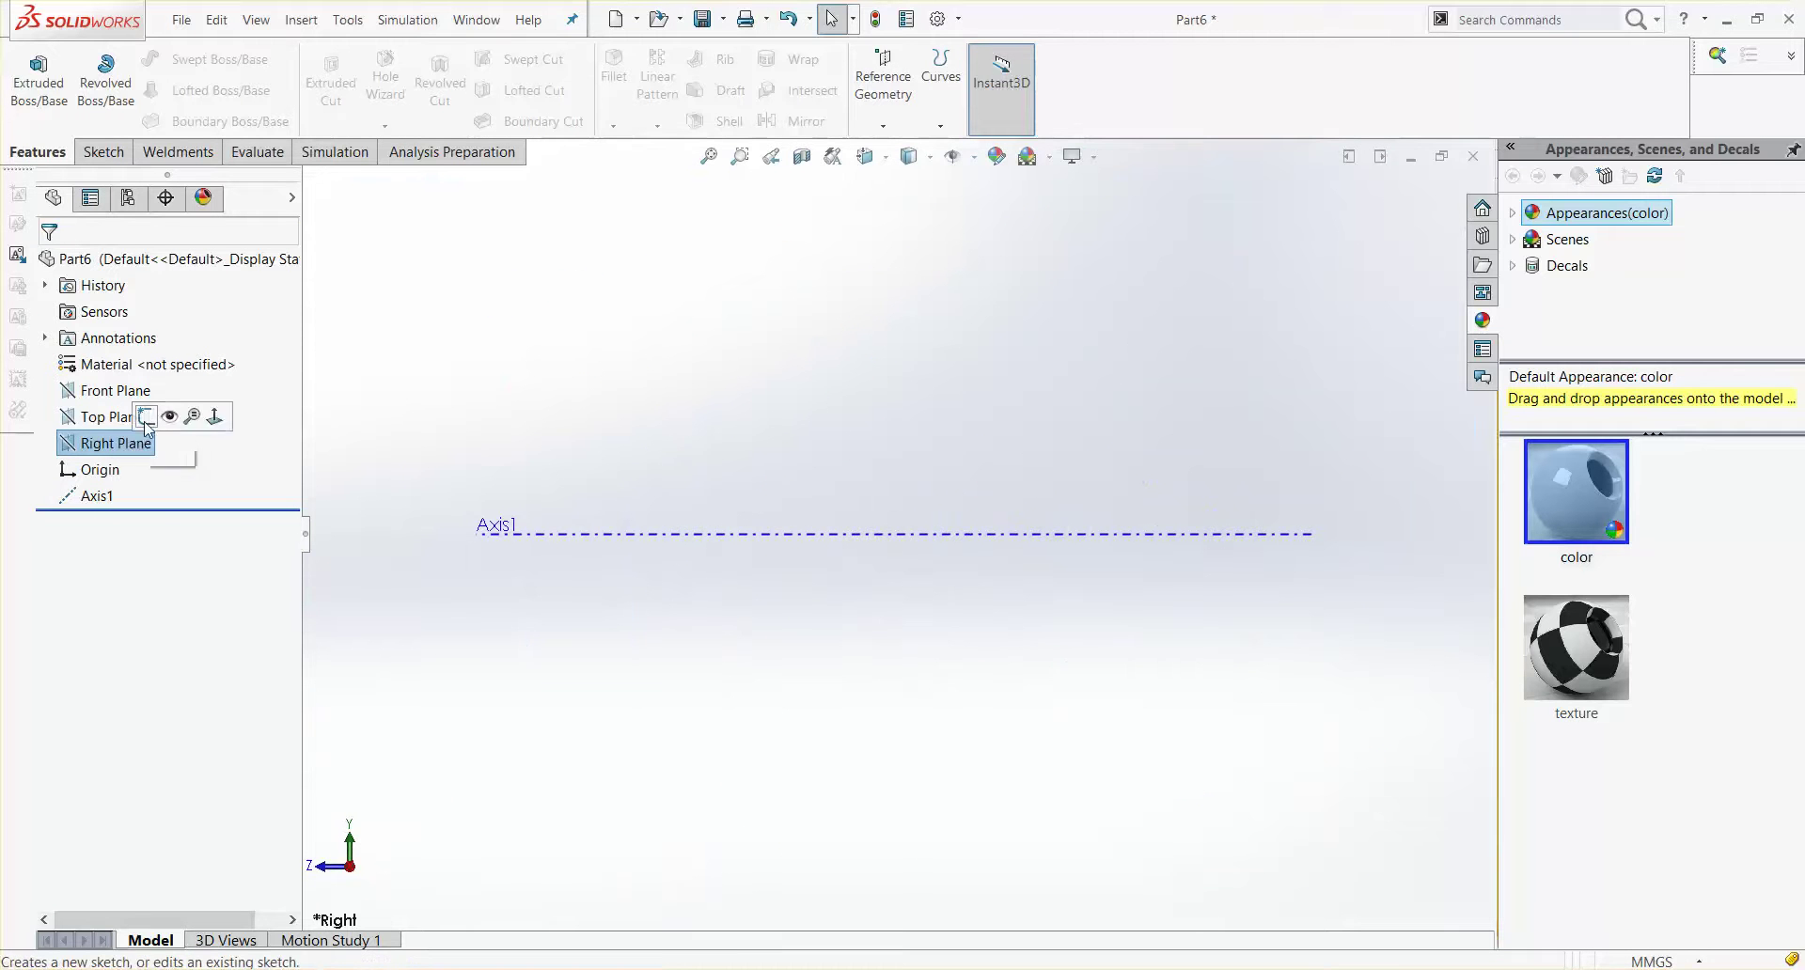
pyautogui.click(141, 443)
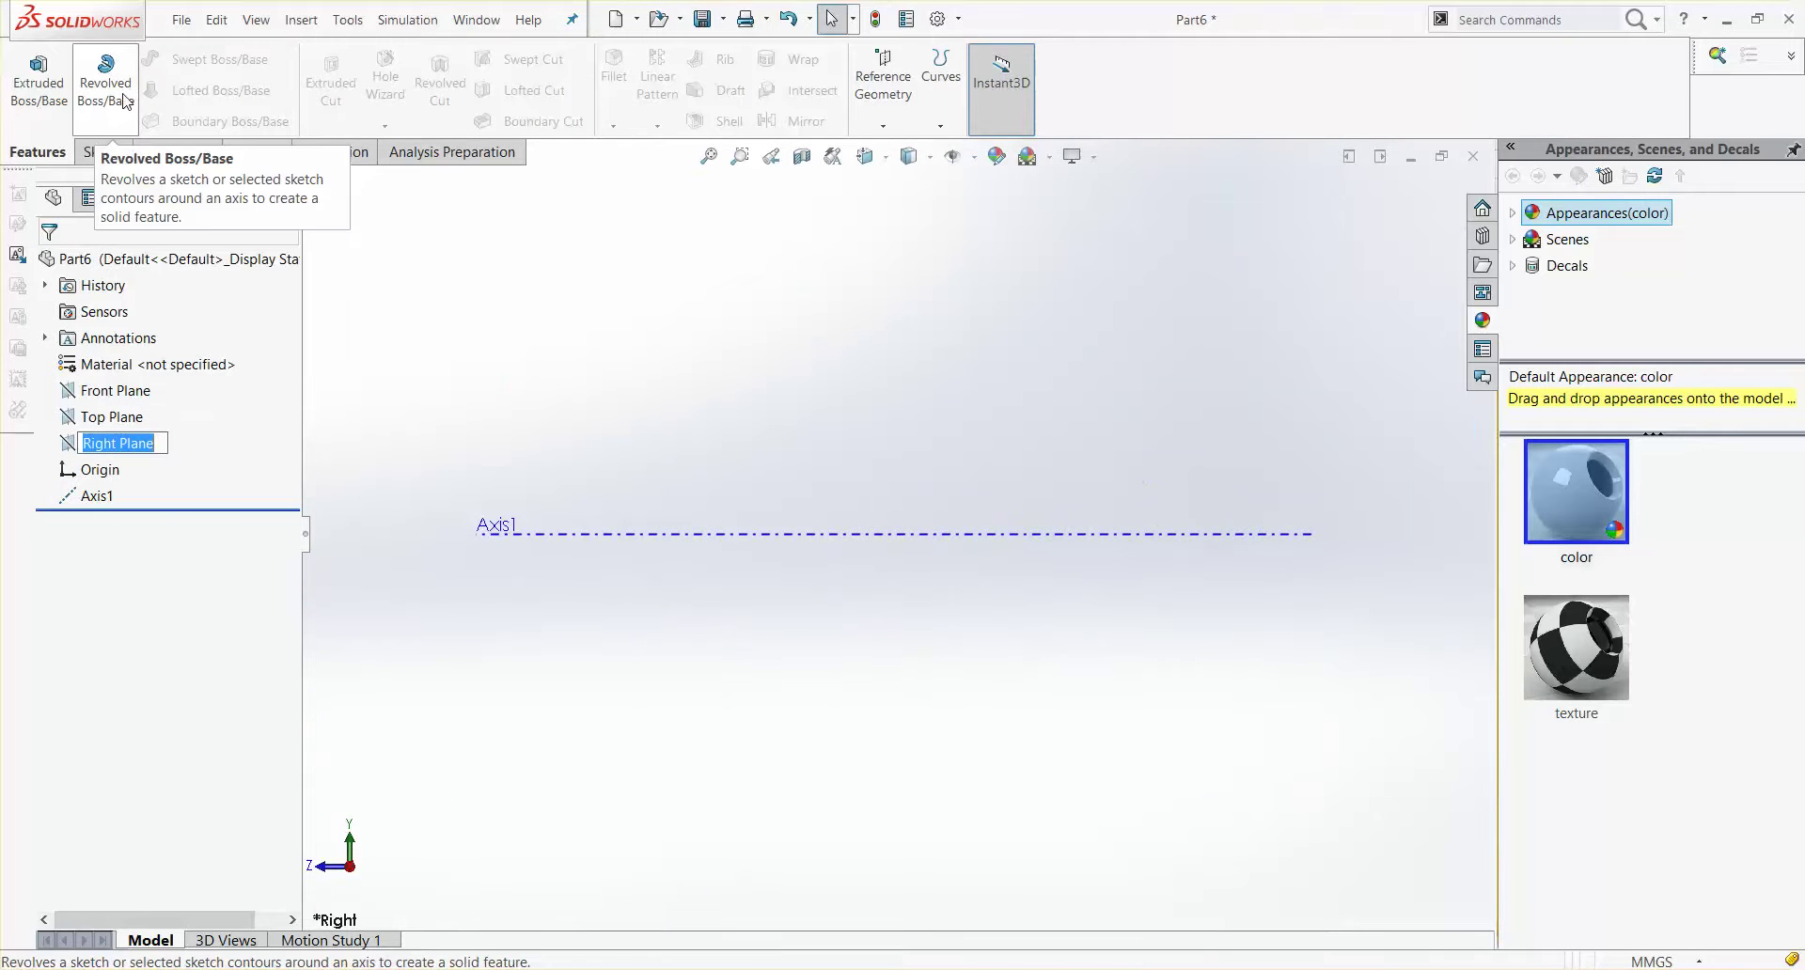
# Step: With the Line tool, draw the profile's left, top and right edges down to the step
pyautogui.click(104, 151)
pyautogui.click(143, 60)
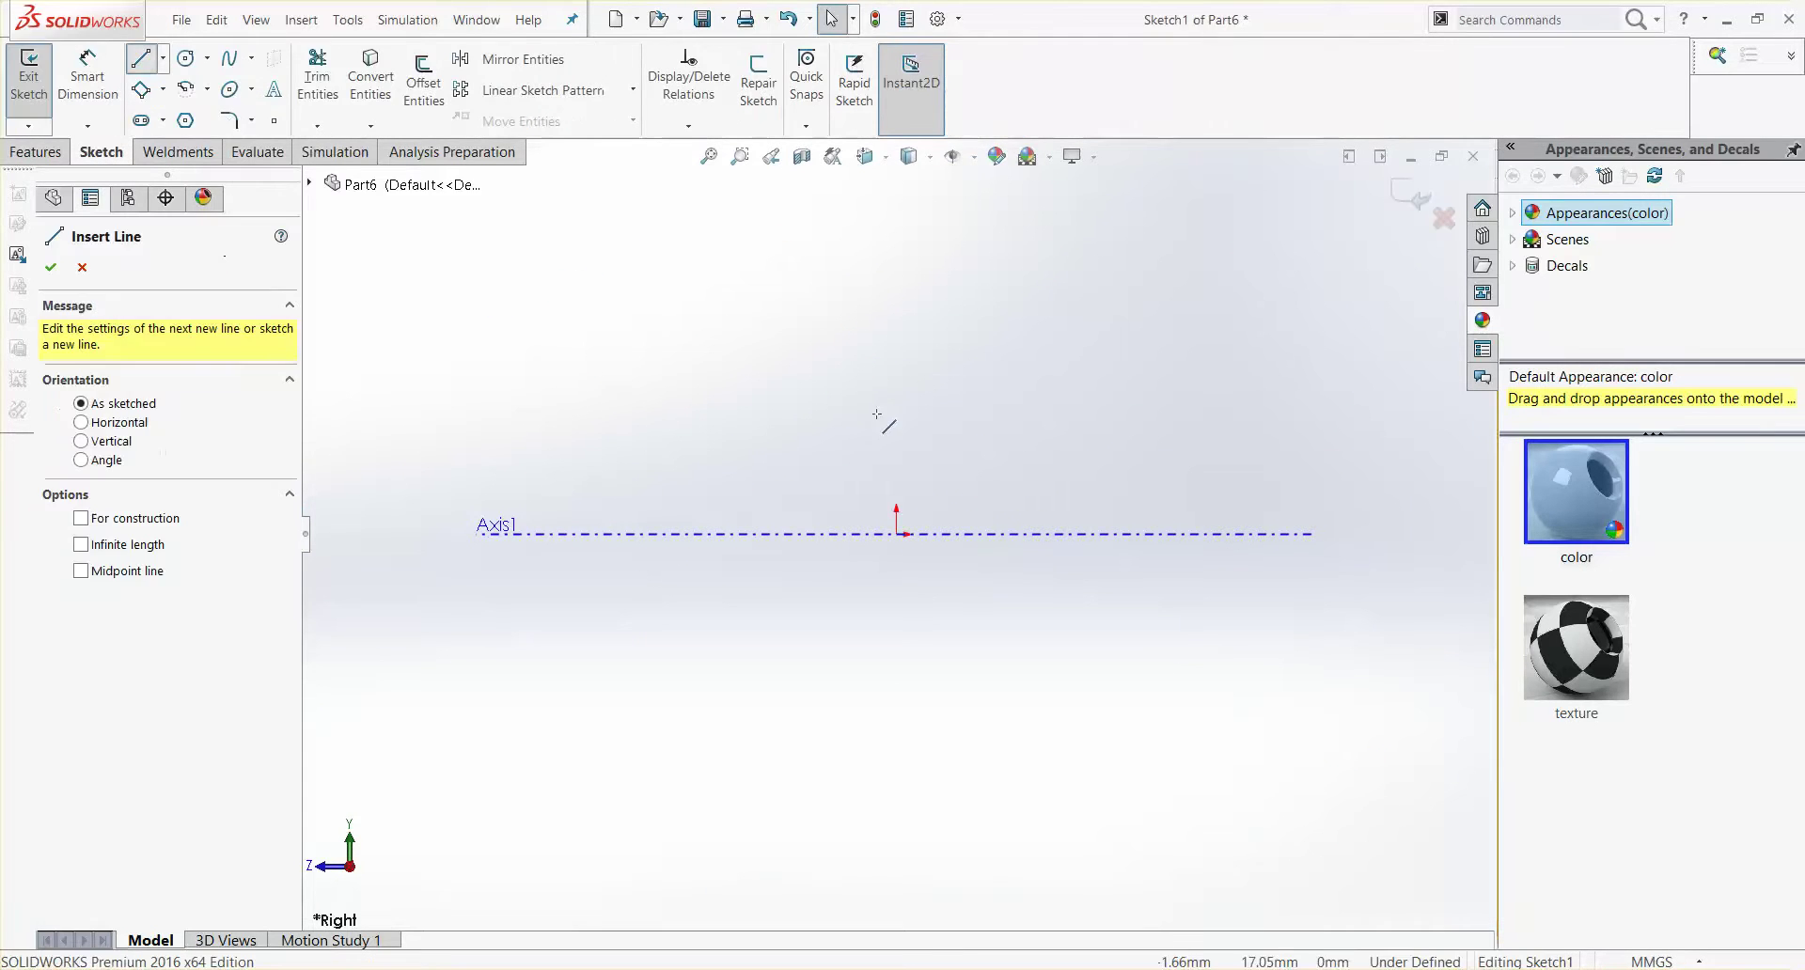
pyautogui.click(895, 438)
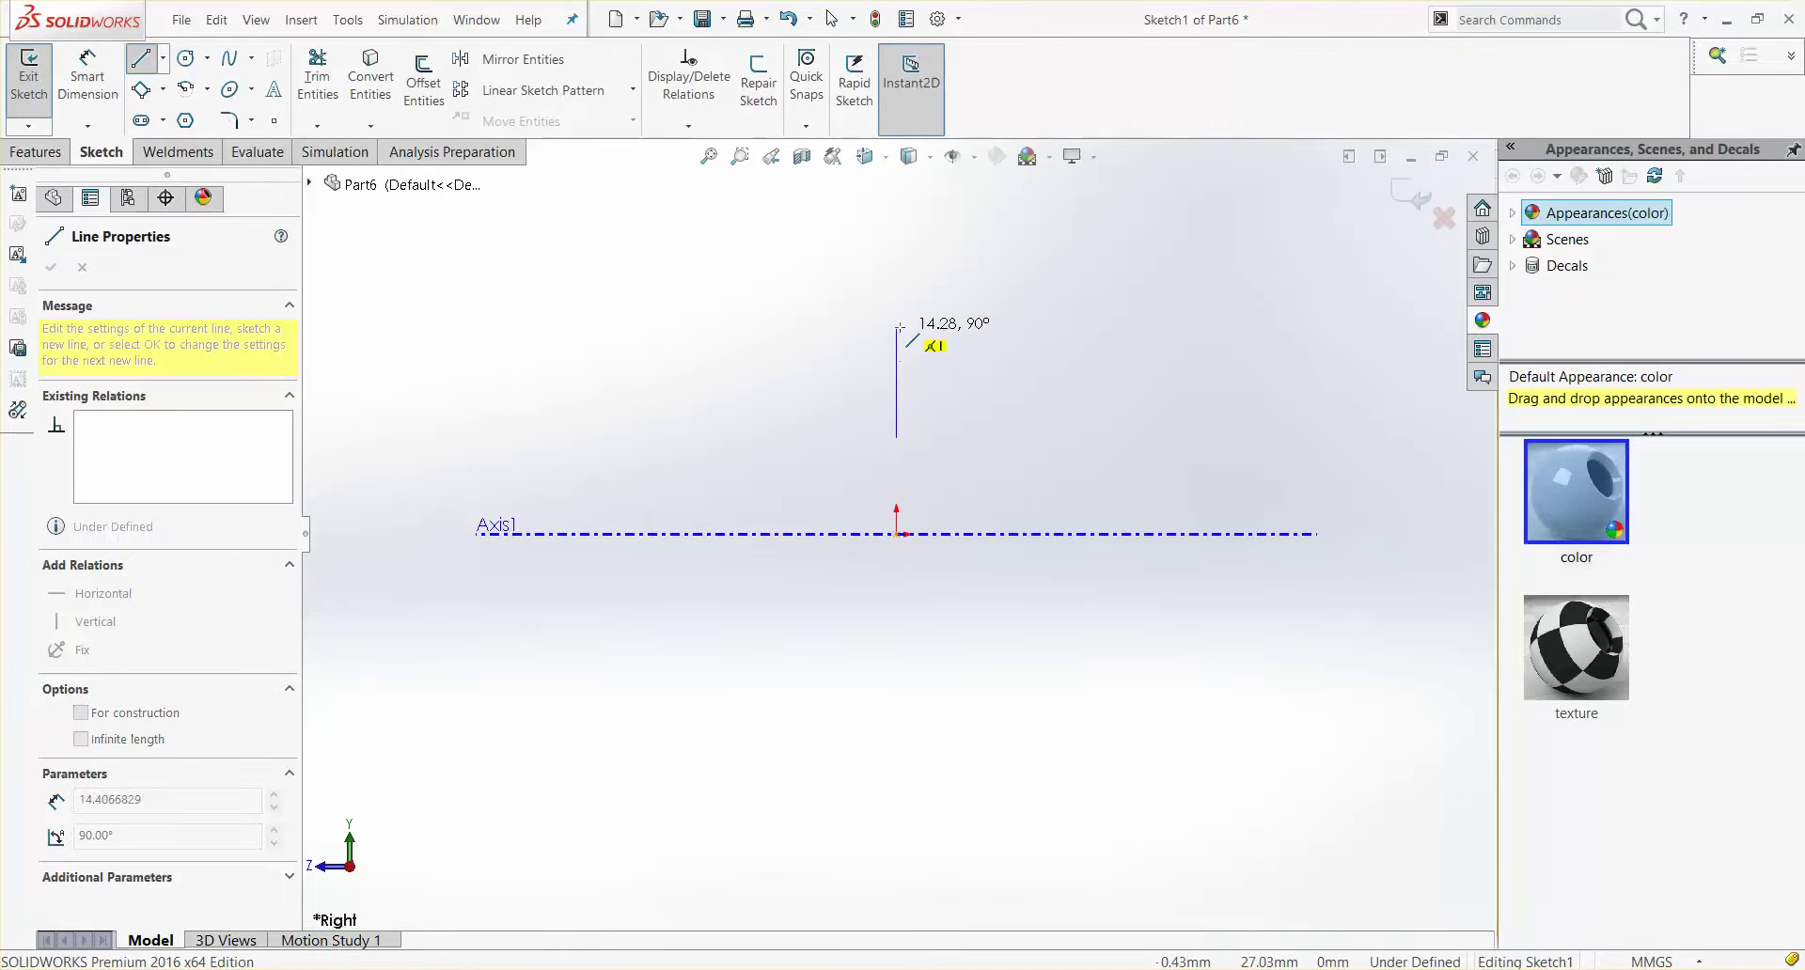
pyautogui.click(896, 261)
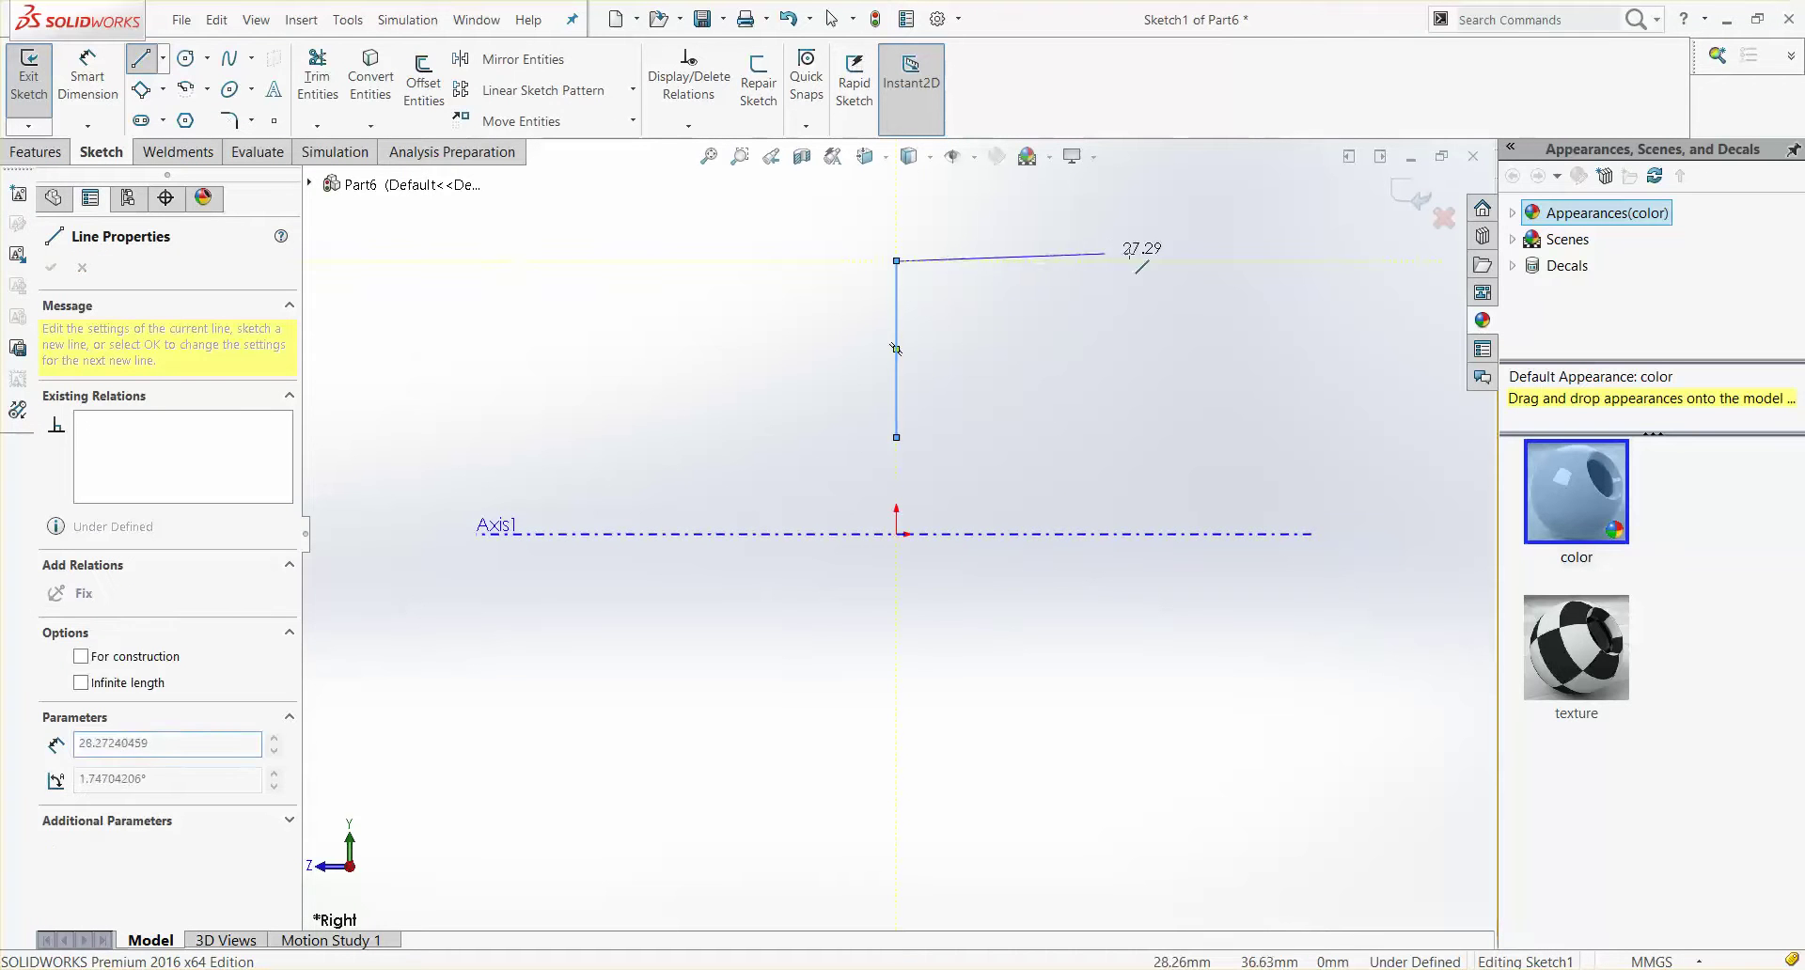
pyautogui.click(1136, 260)
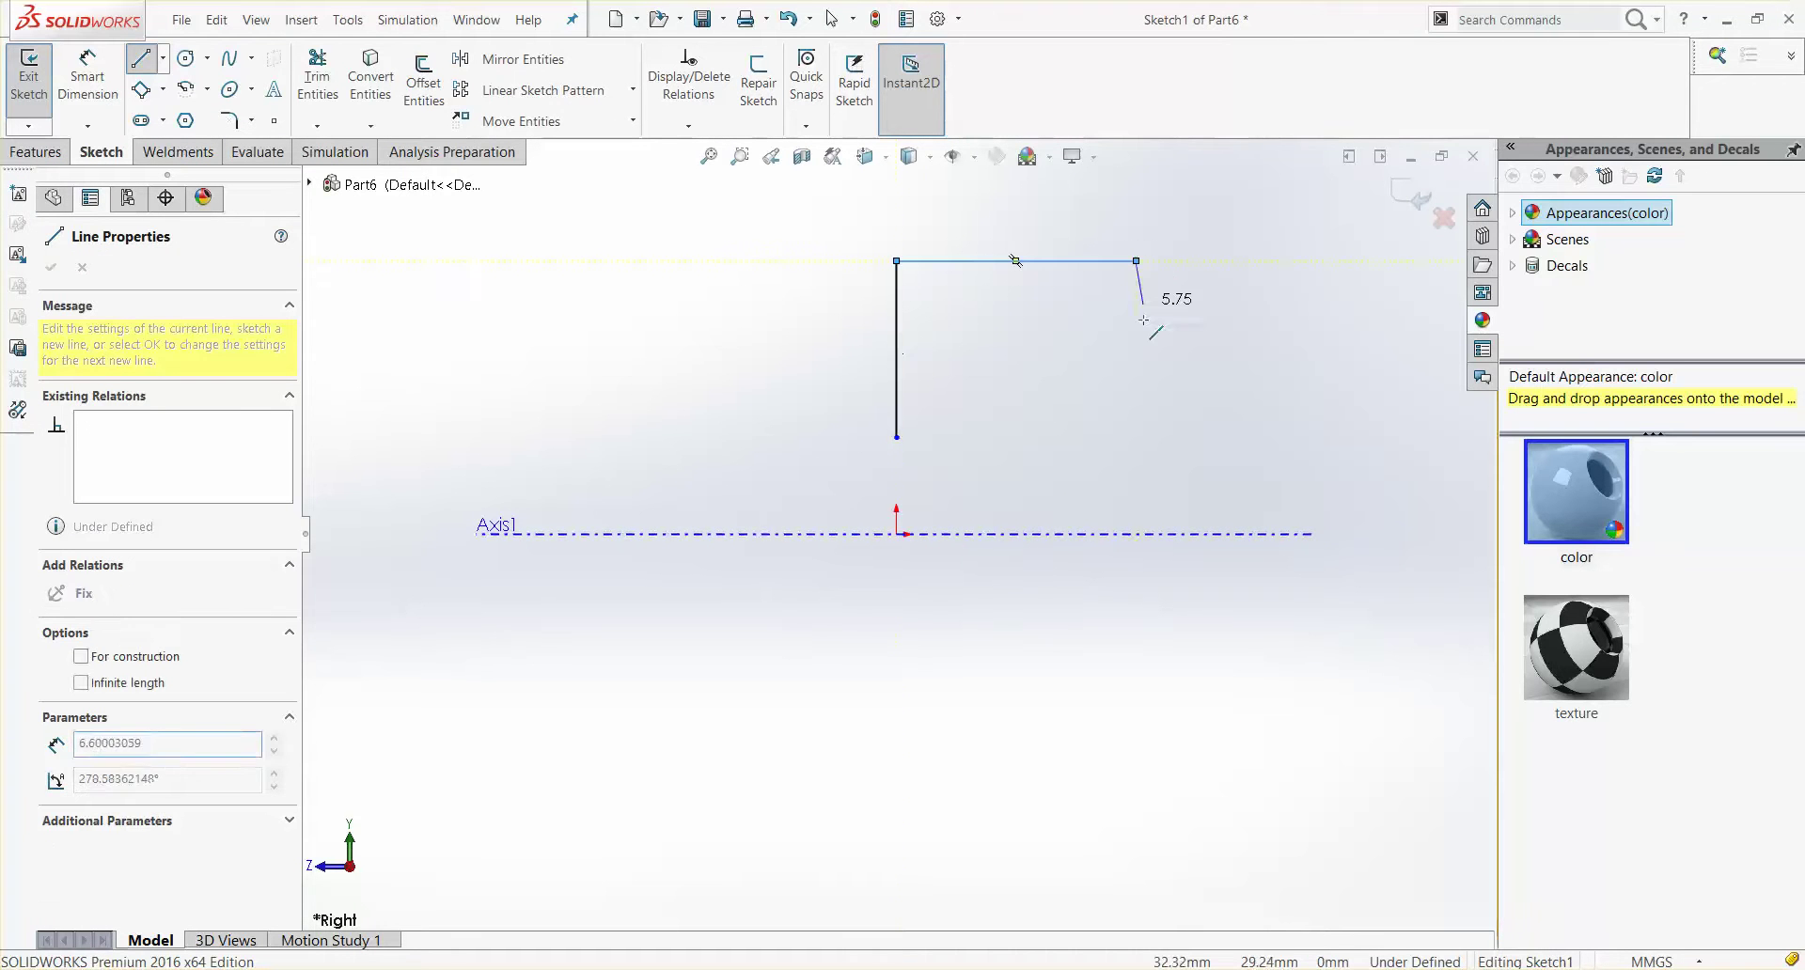
pyautogui.click(1137, 368)
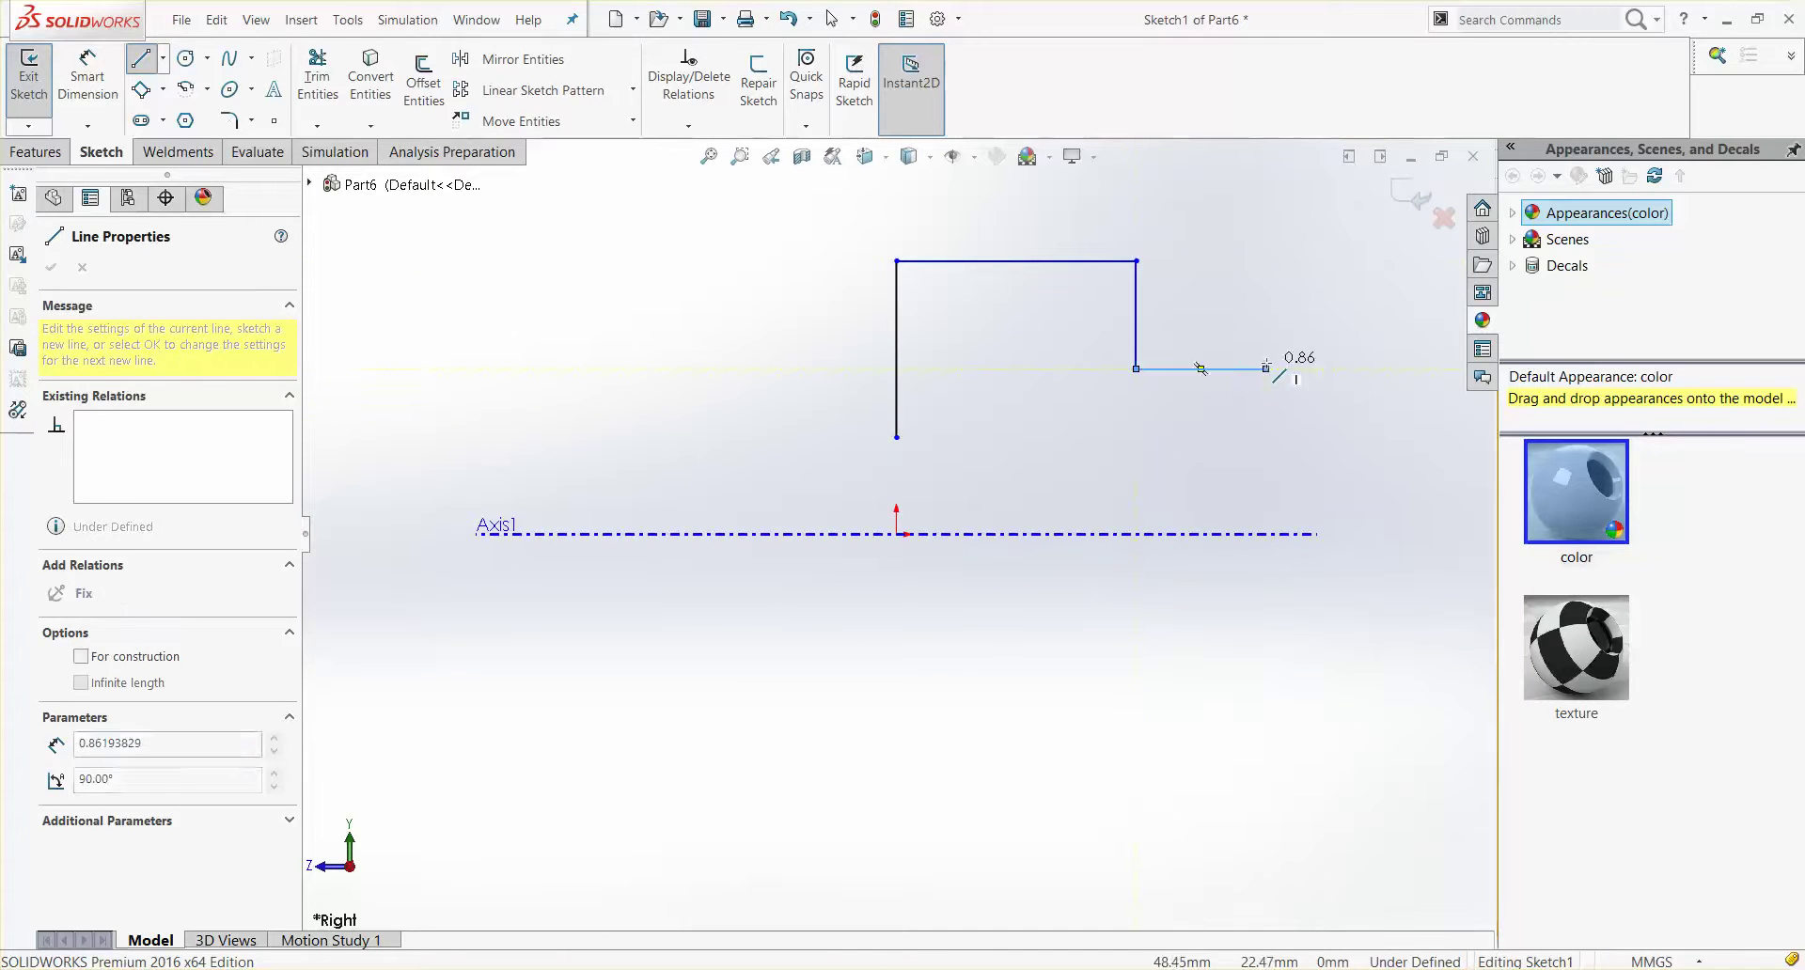
pyautogui.press('Escape')
# Step: Add the step edge and lower right edge, closing the profile at its starting corner
pyautogui.click(1137, 369)
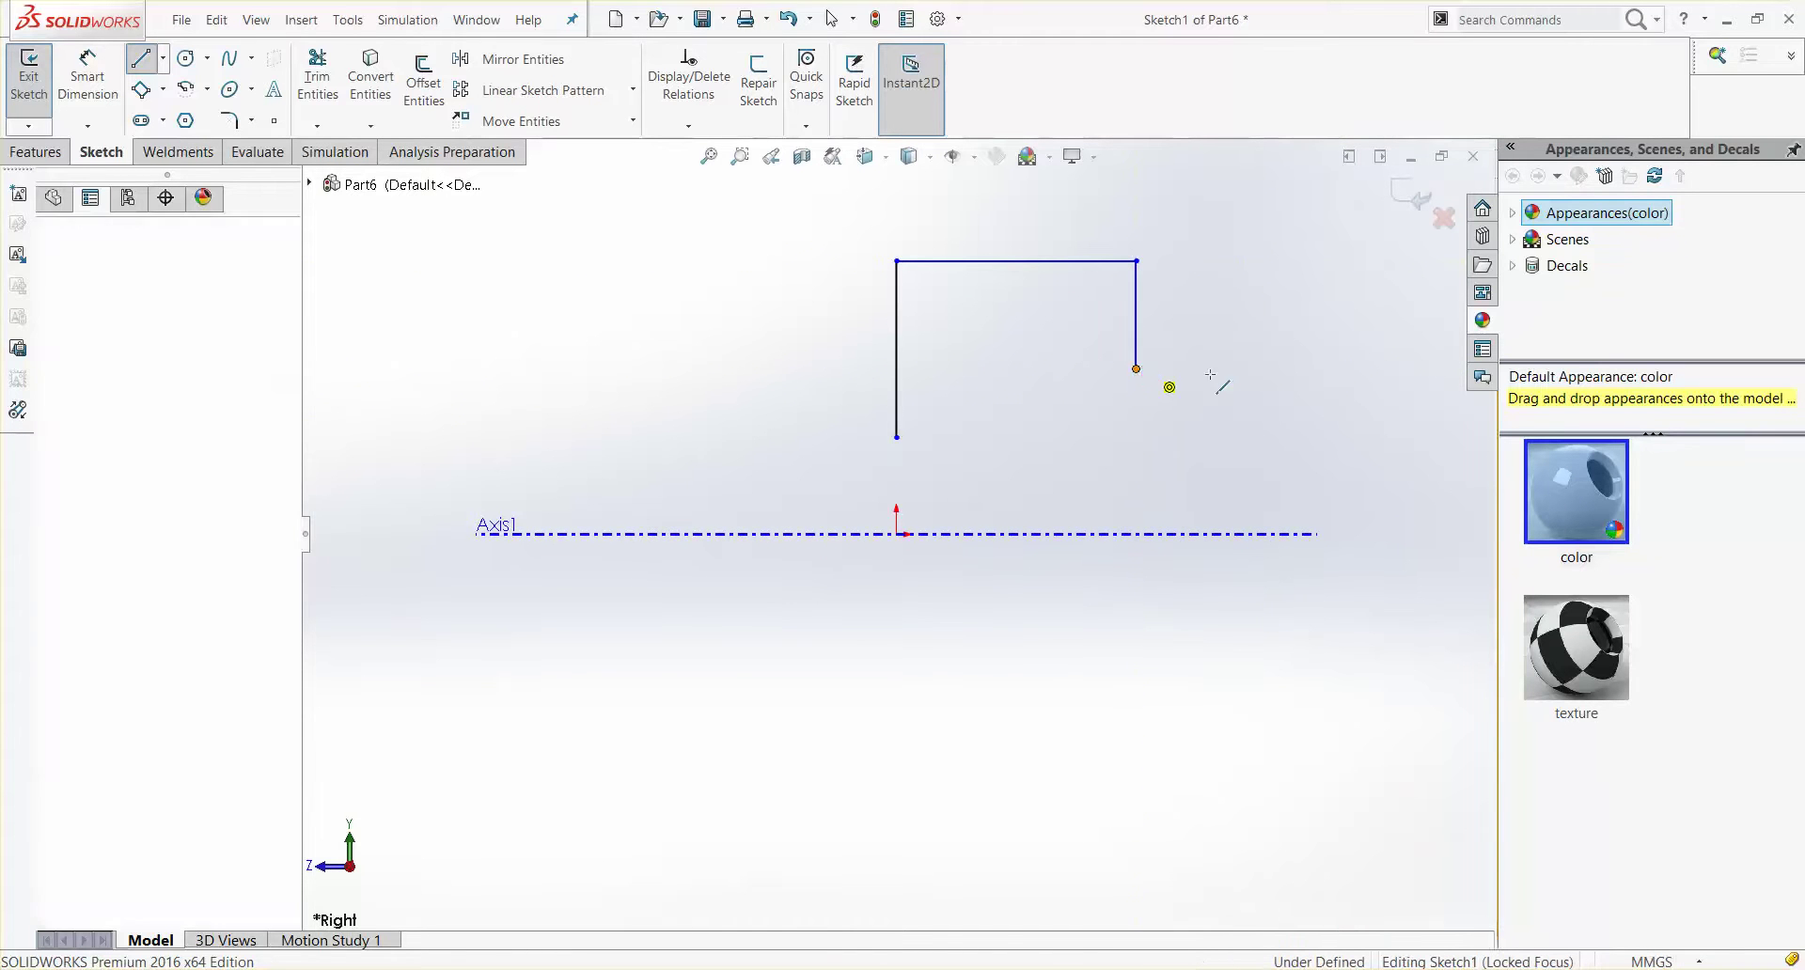
pyautogui.click(1260, 369)
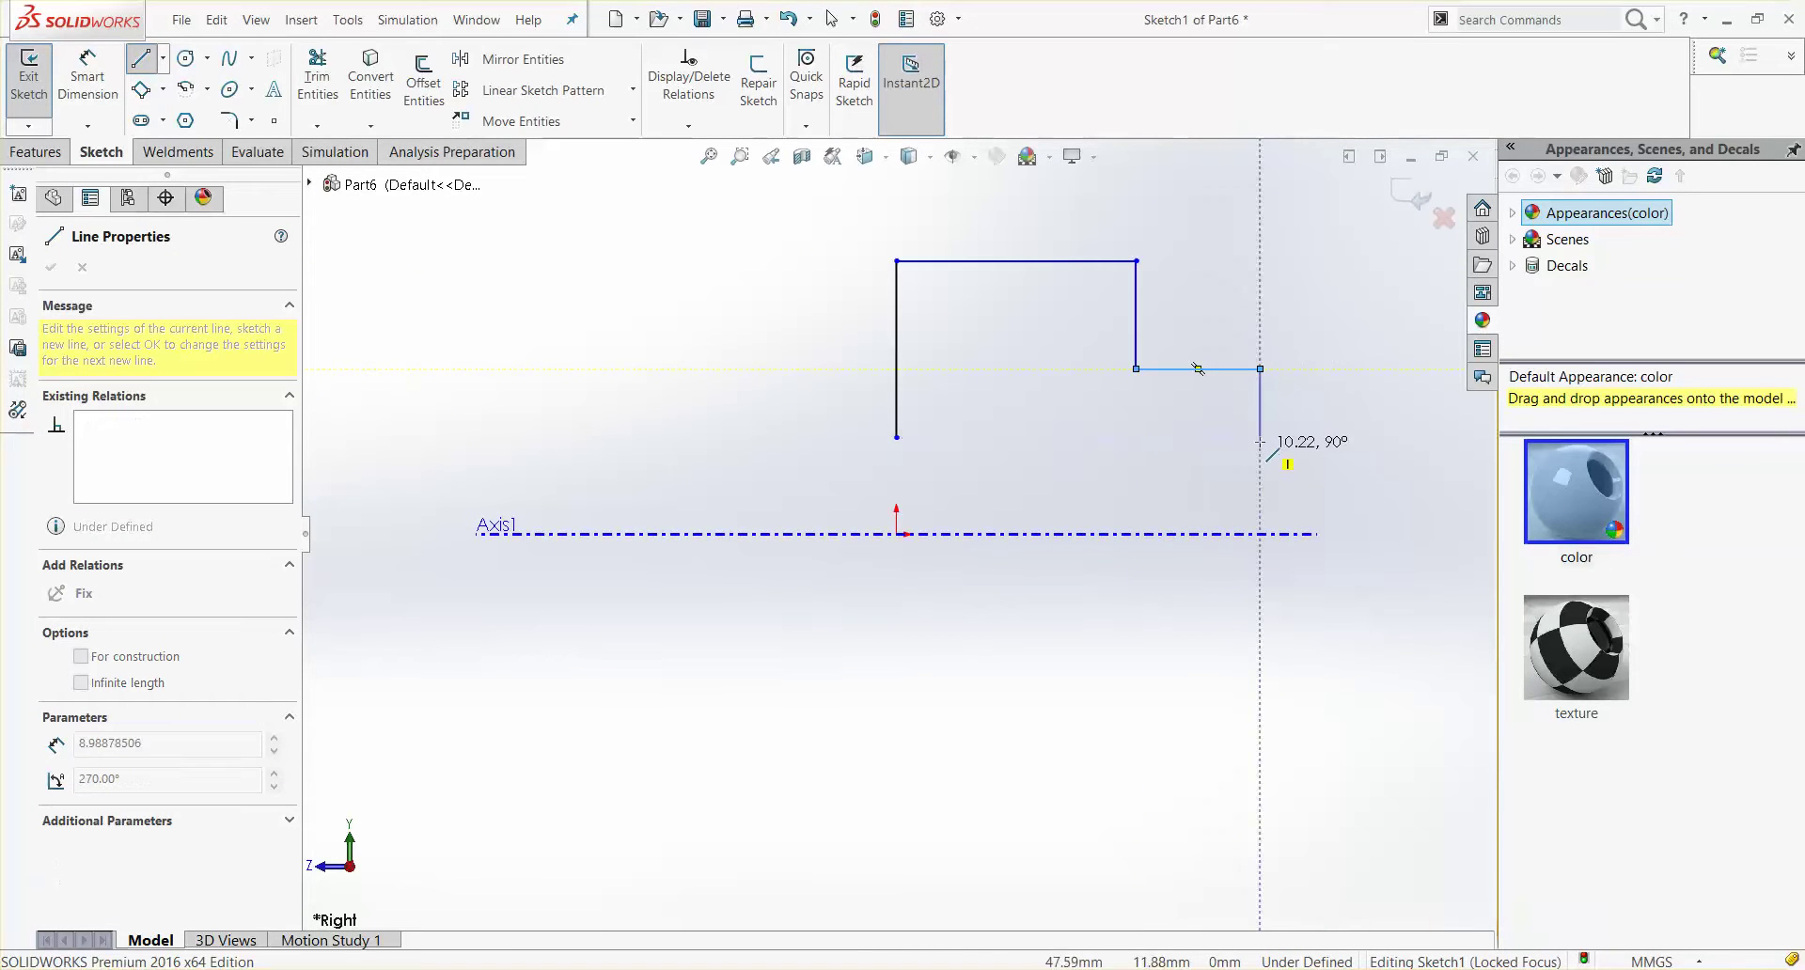
pyautogui.click(1259, 437)
pyautogui.click(896, 437)
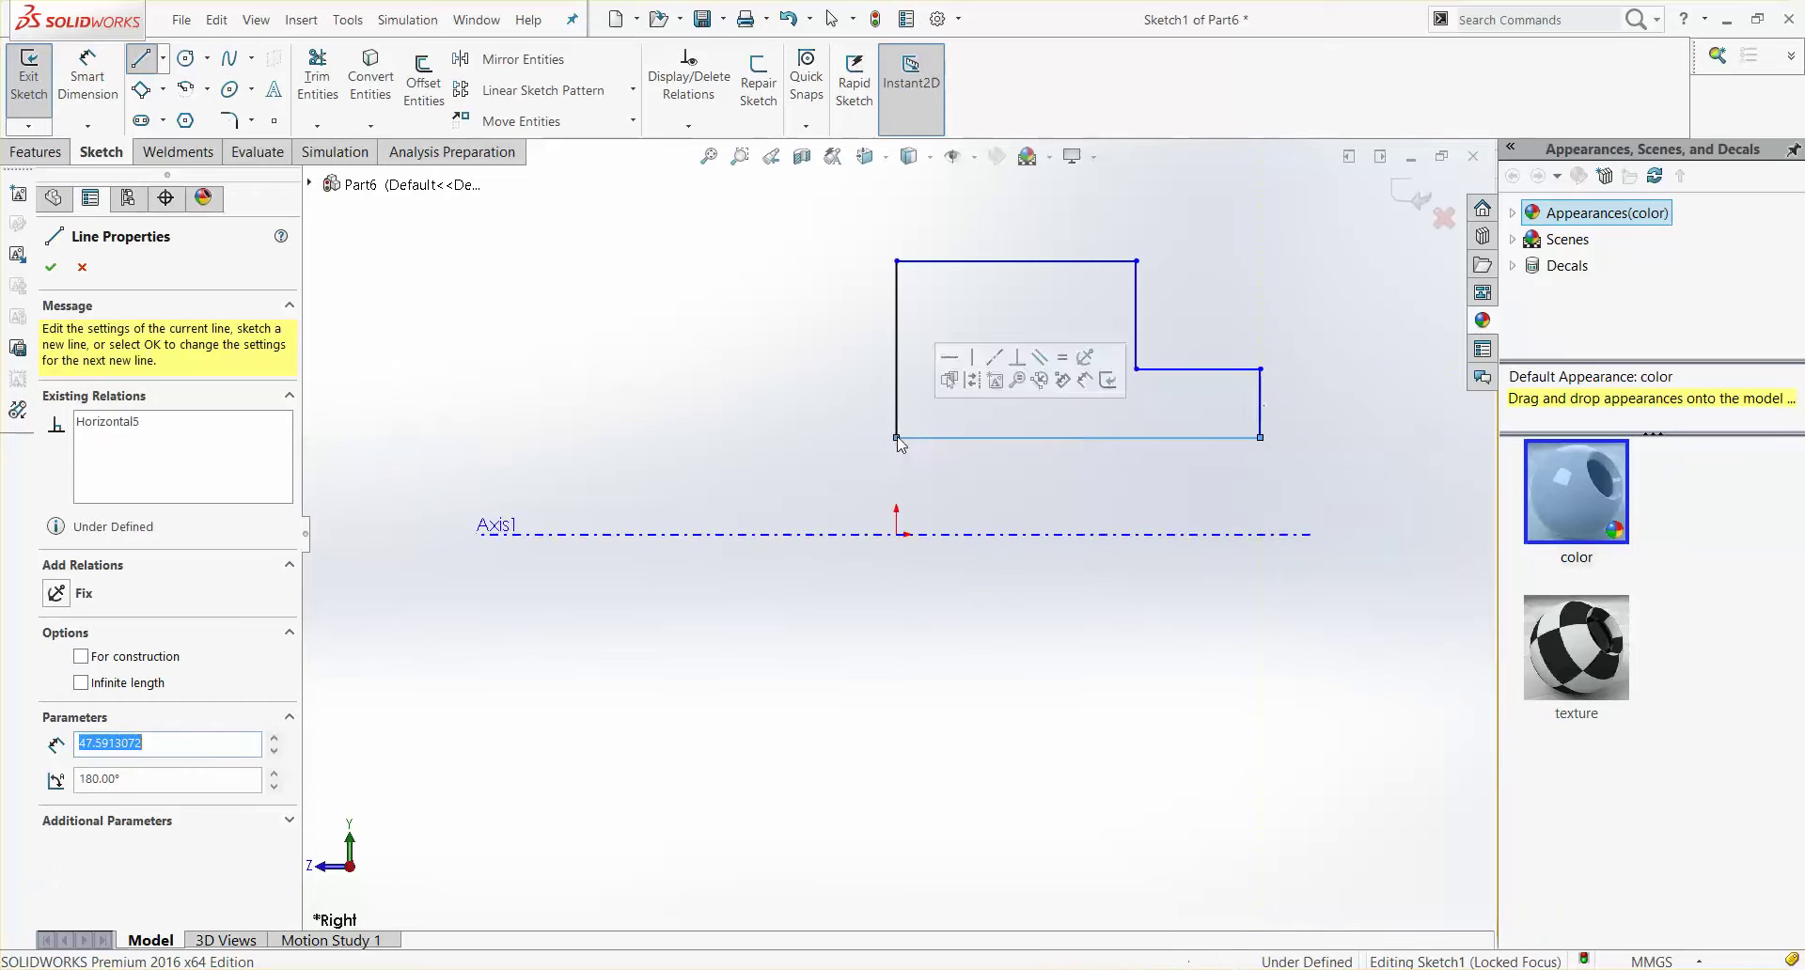
pyautogui.click(88, 75)
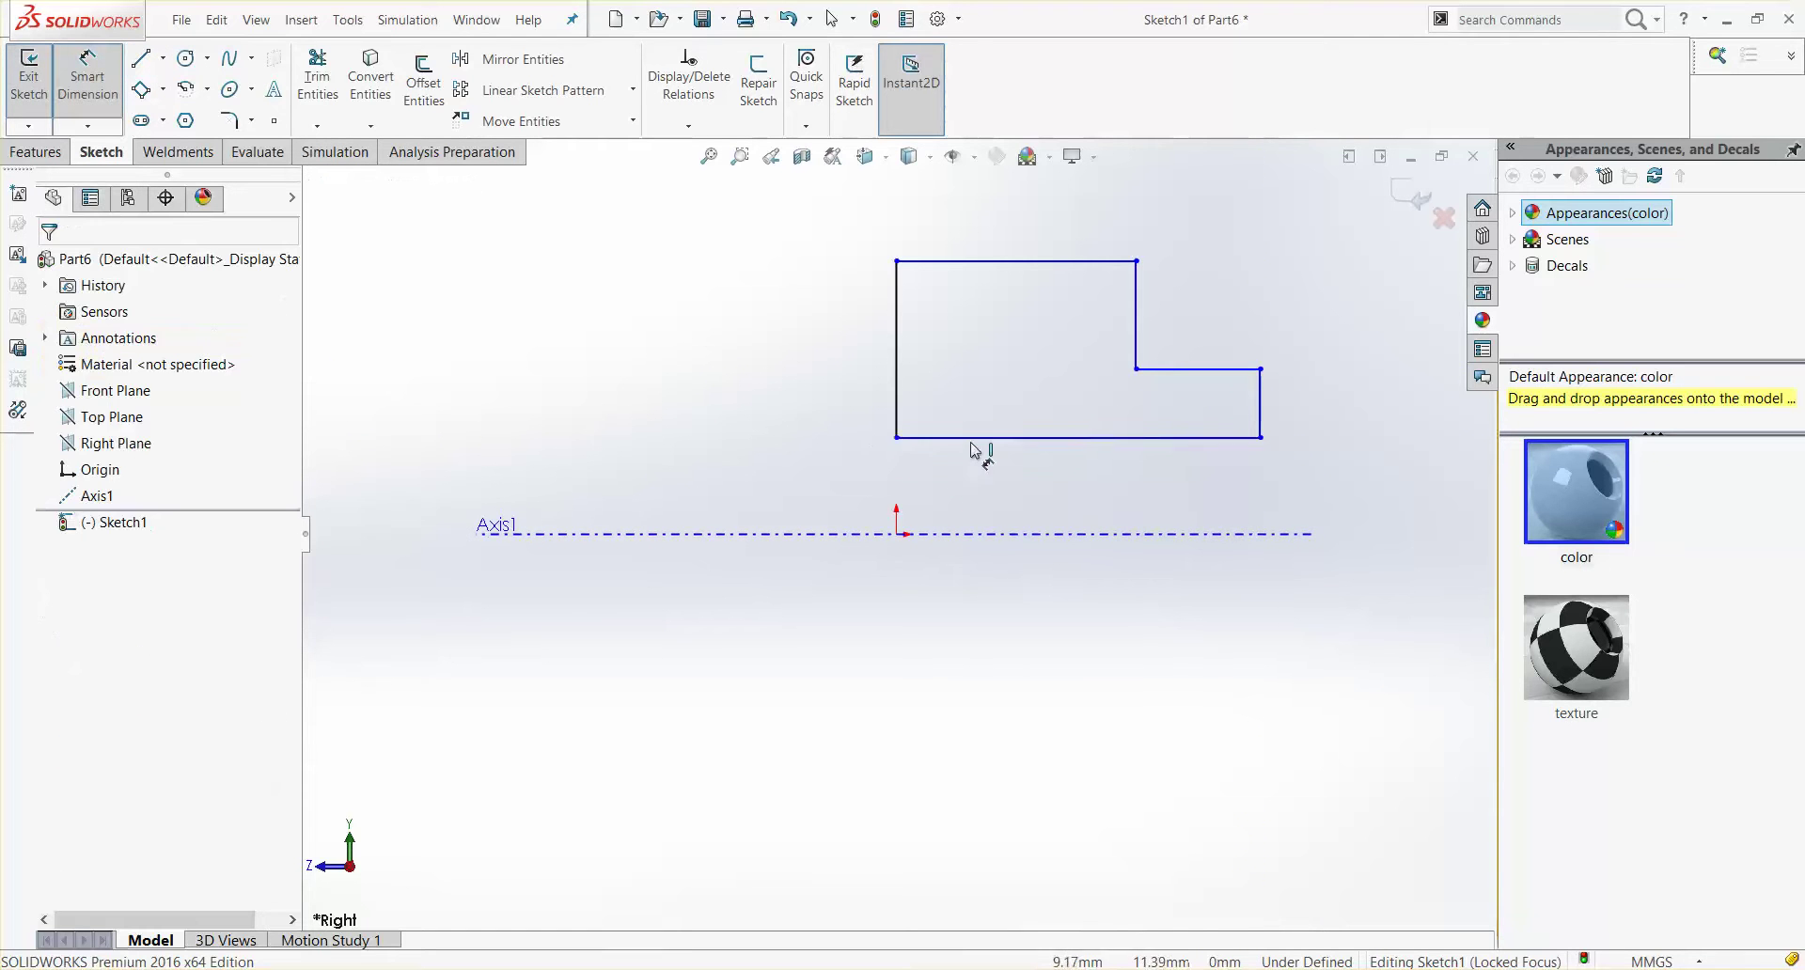
# Step: Place the profile 6 above Axis1 and make its left edge 21.25 tall
pyautogui.click(1077, 437)
pyautogui.click(978, 534)
pyautogui.click(814, 502)
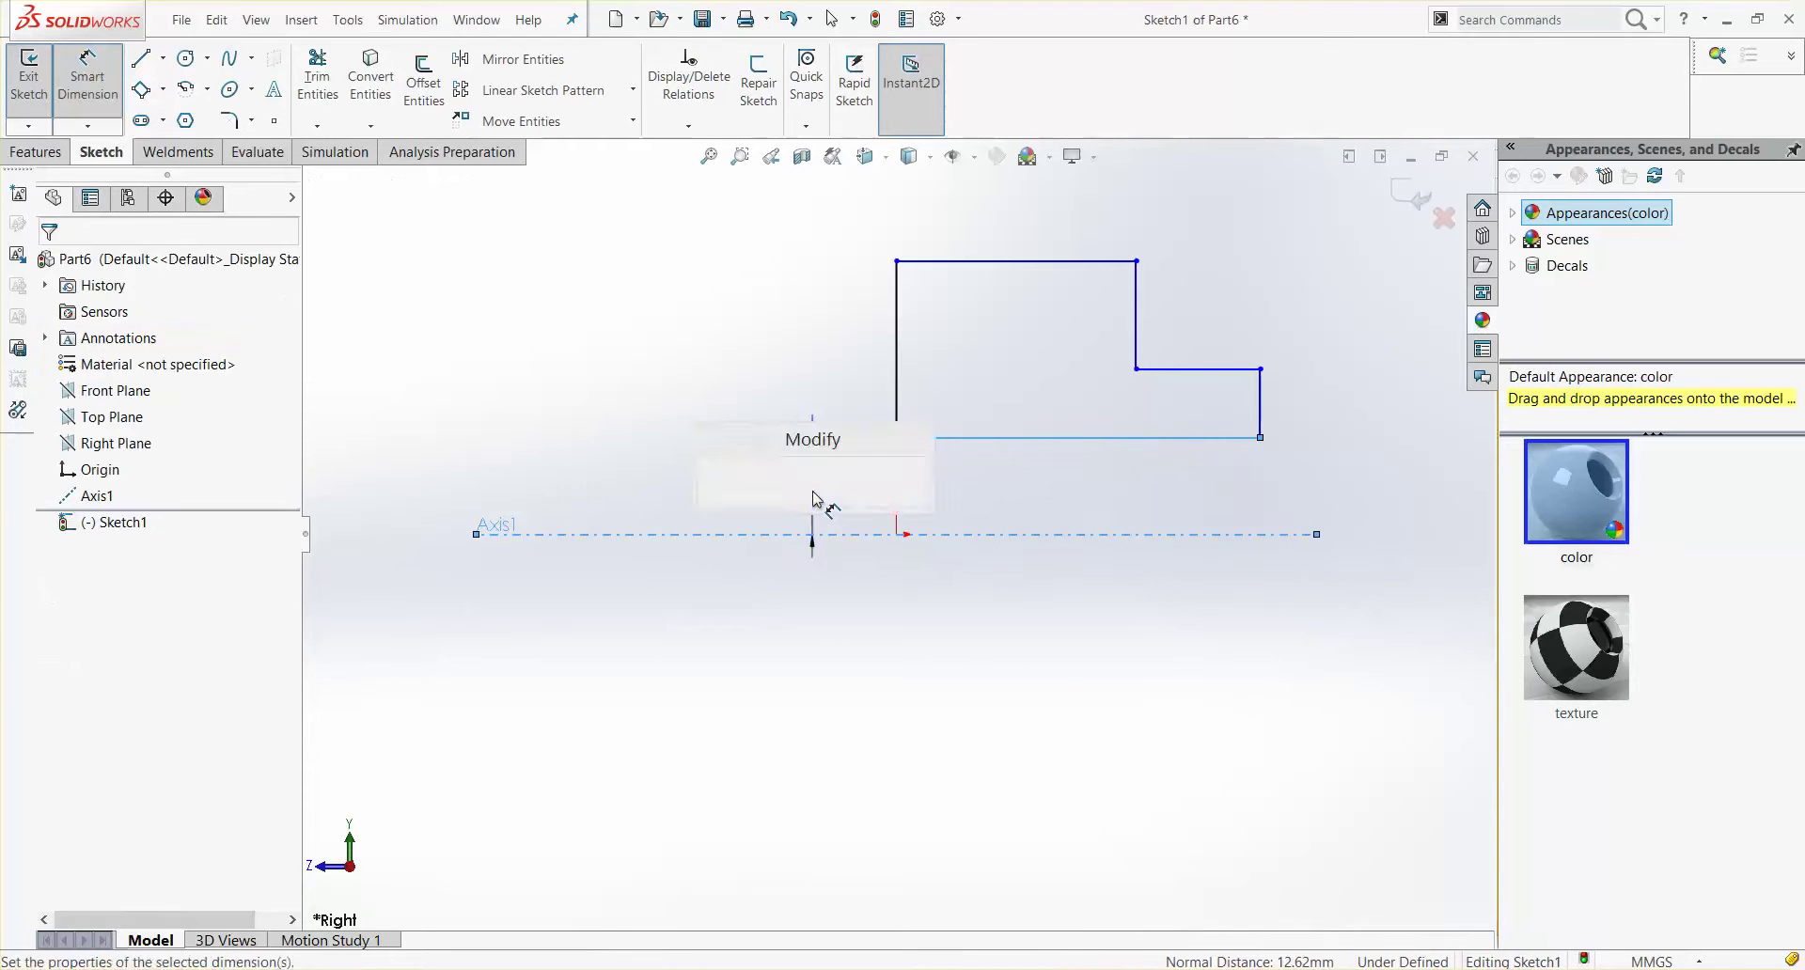
pyautogui.write('6')
pyautogui.press('Return')
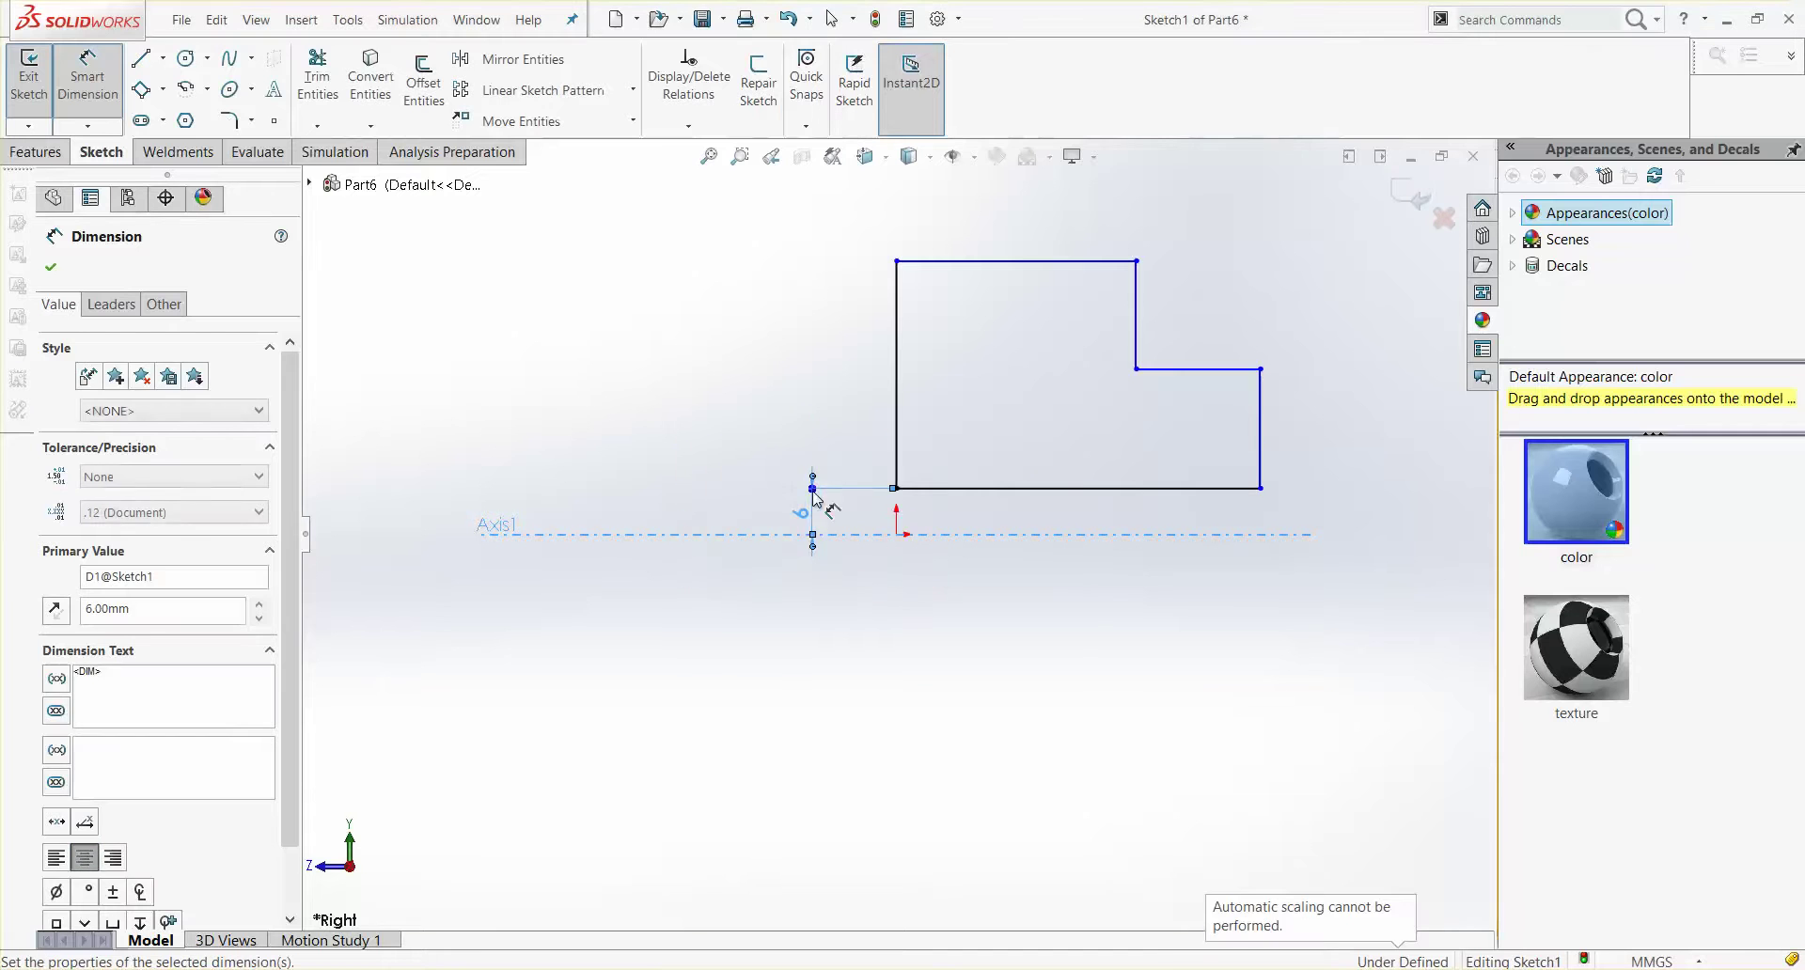
pyautogui.click(895, 376)
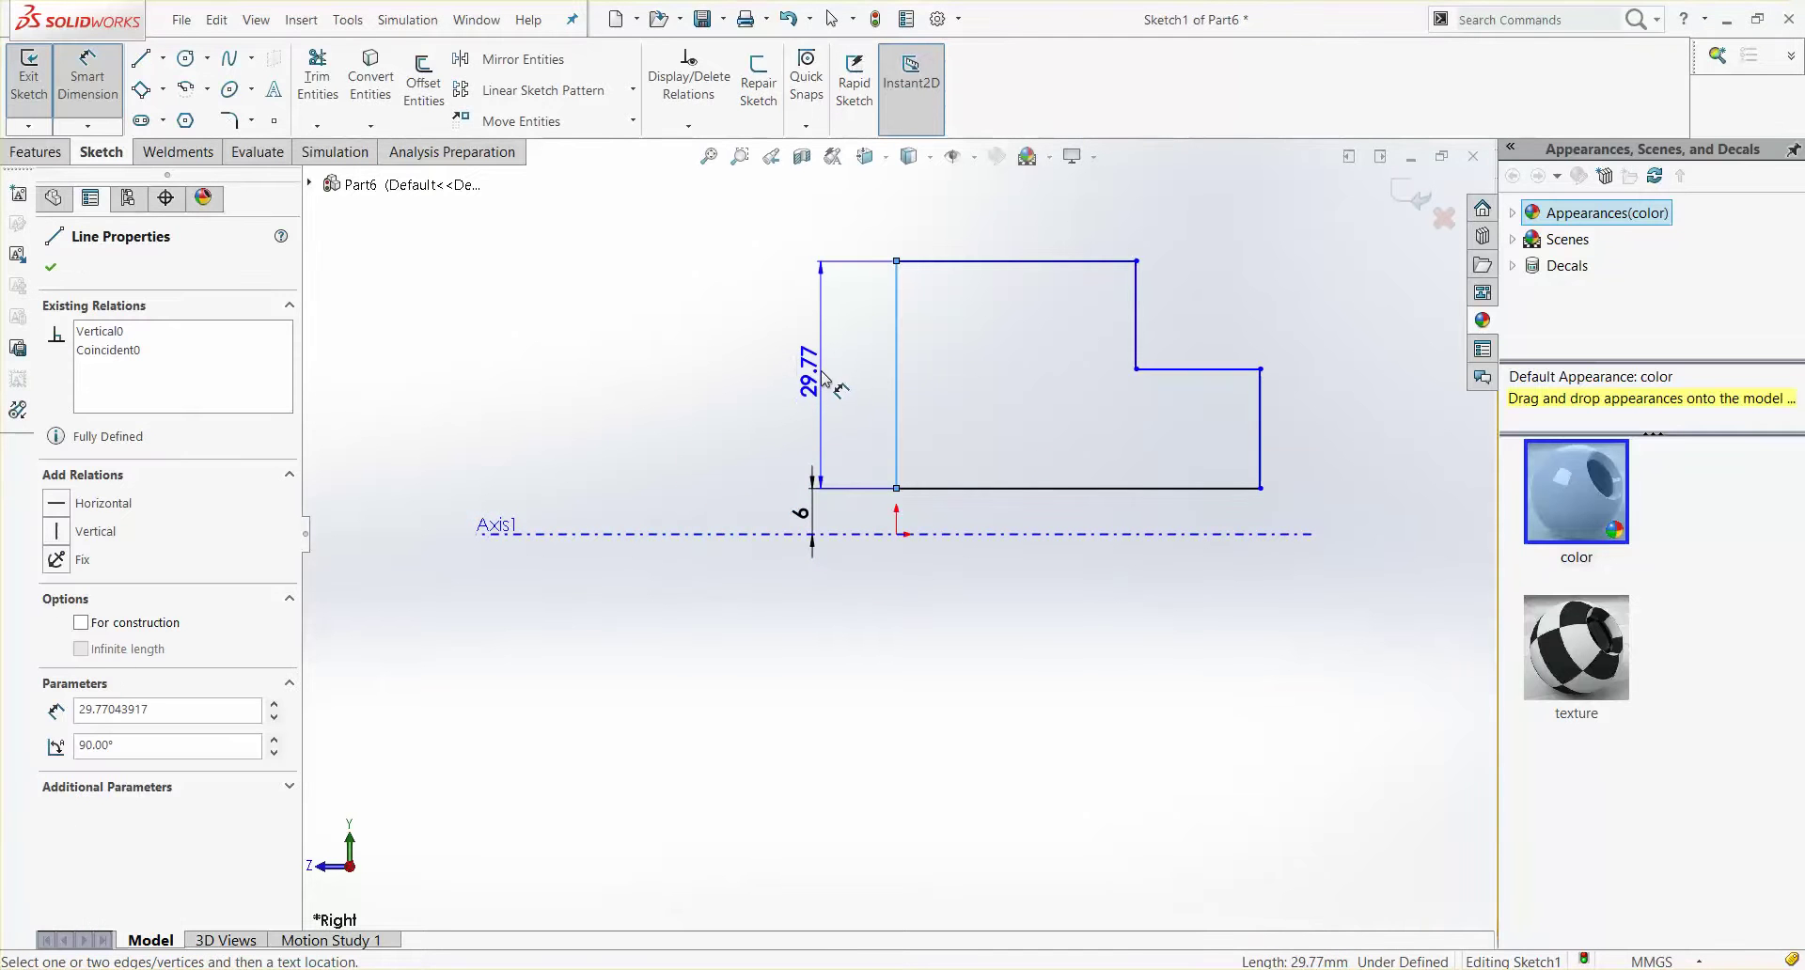
pyautogui.click(823, 376)
pyautogui.write('21.25')
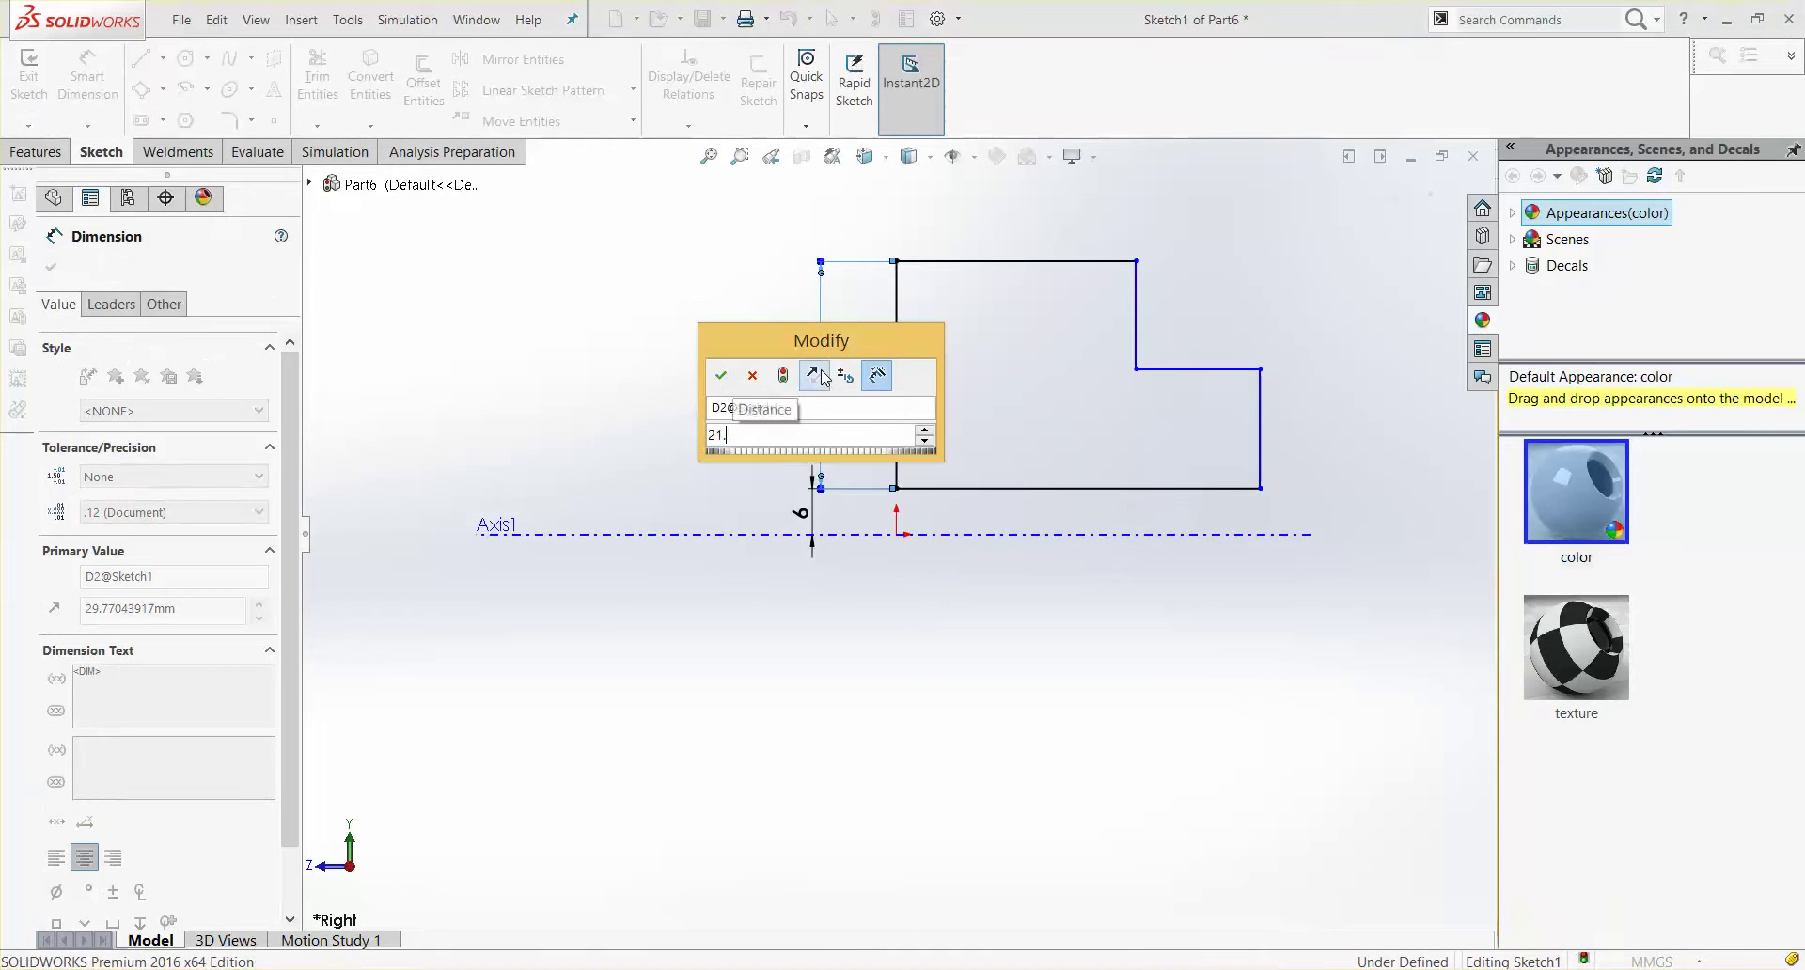
pyautogui.press('Return')
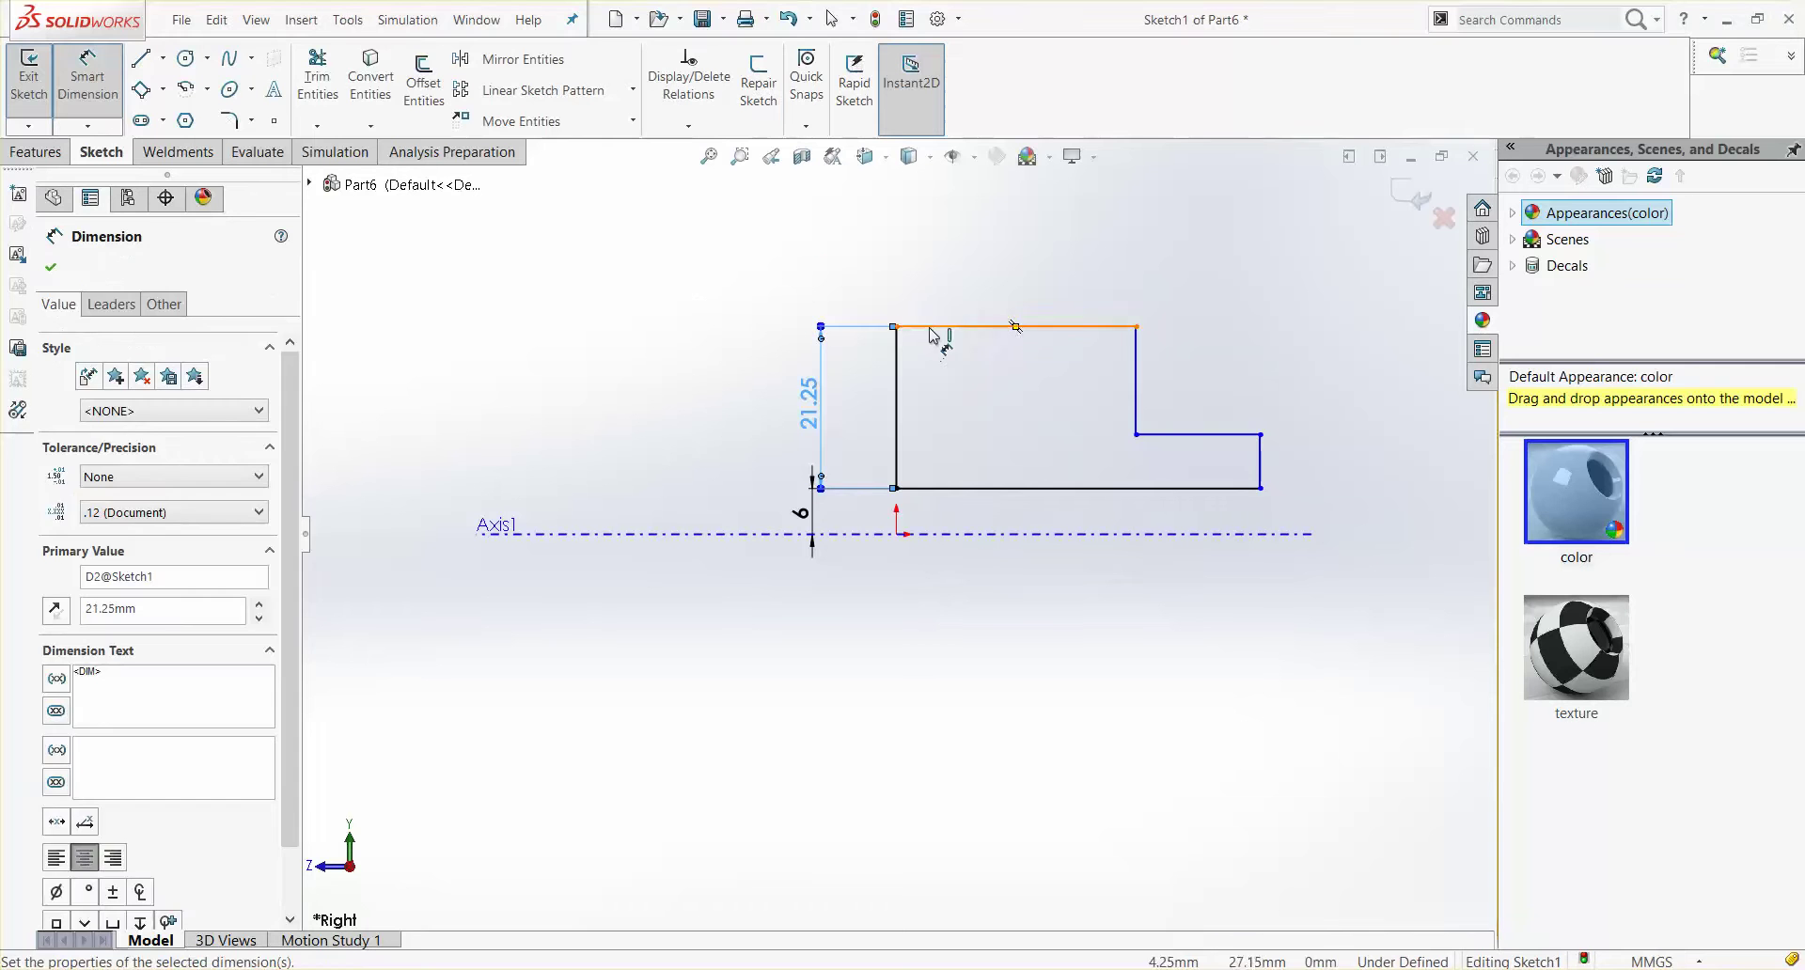
# Step: Set the top edge length to 30 and the step width to 10
pyautogui.click(930, 328)
pyautogui.click(935, 287)
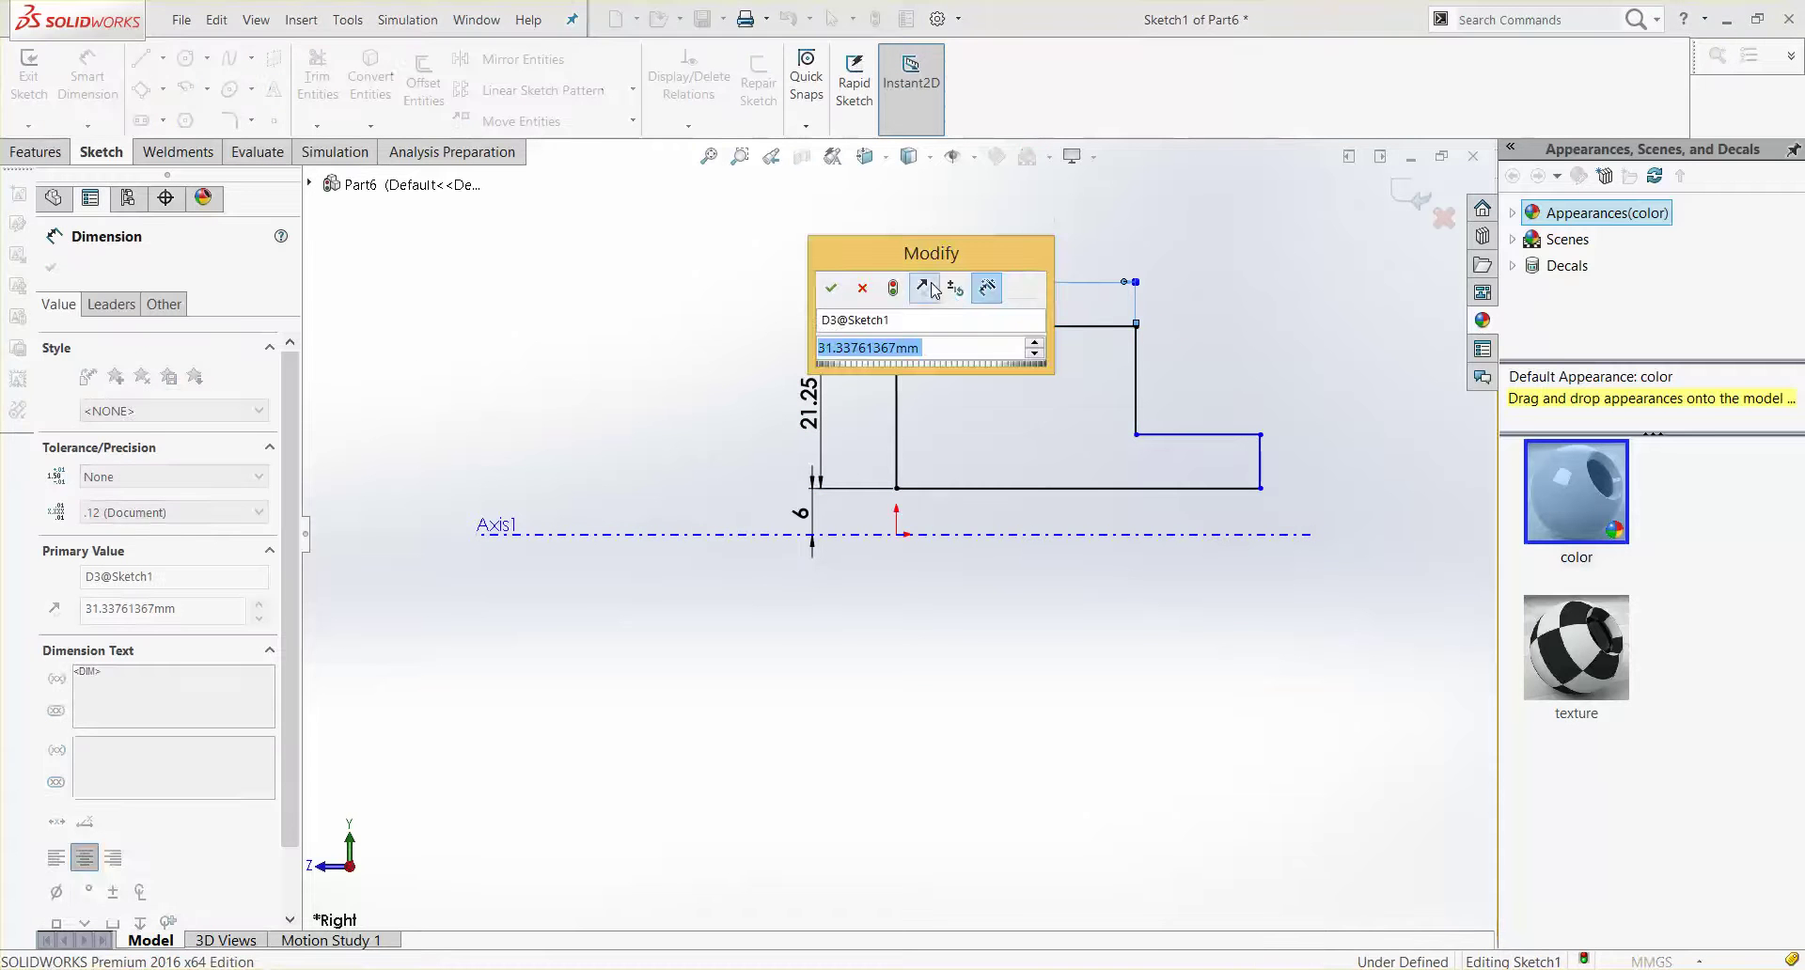
pyautogui.write('30')
pyautogui.press('Return')
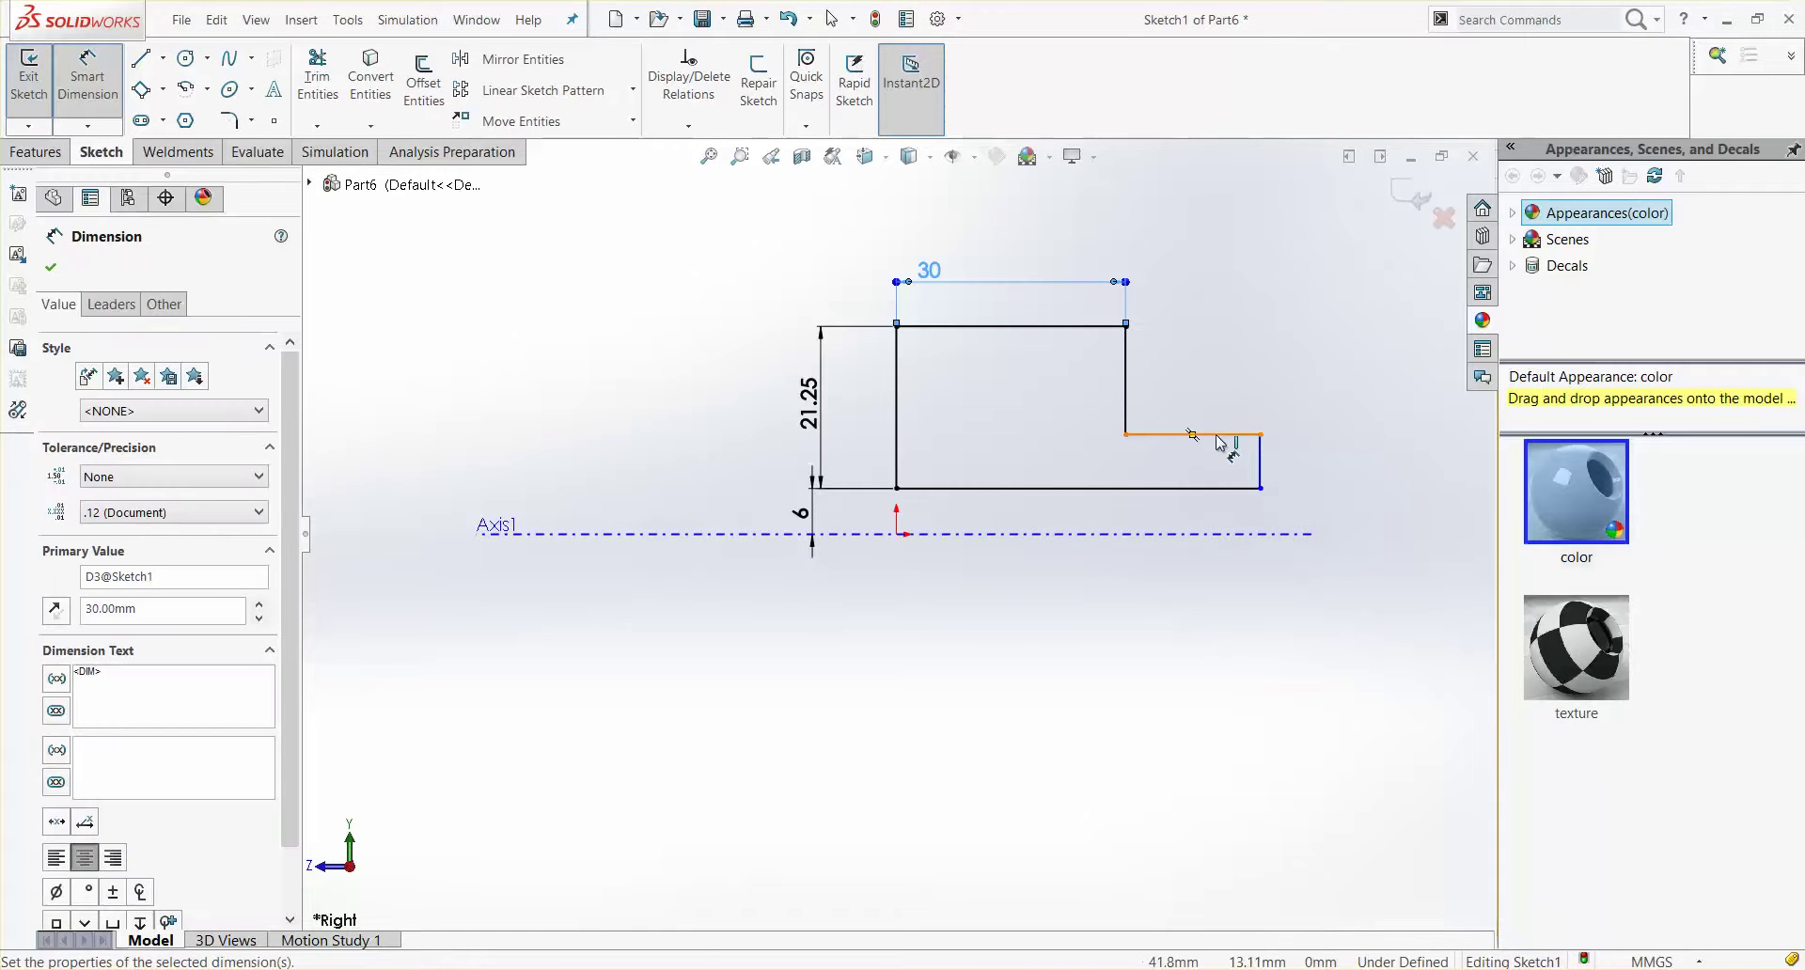
pyautogui.click(1220, 437)
pyautogui.click(1211, 397)
pyautogui.write('10')
pyautogui.press('Return')
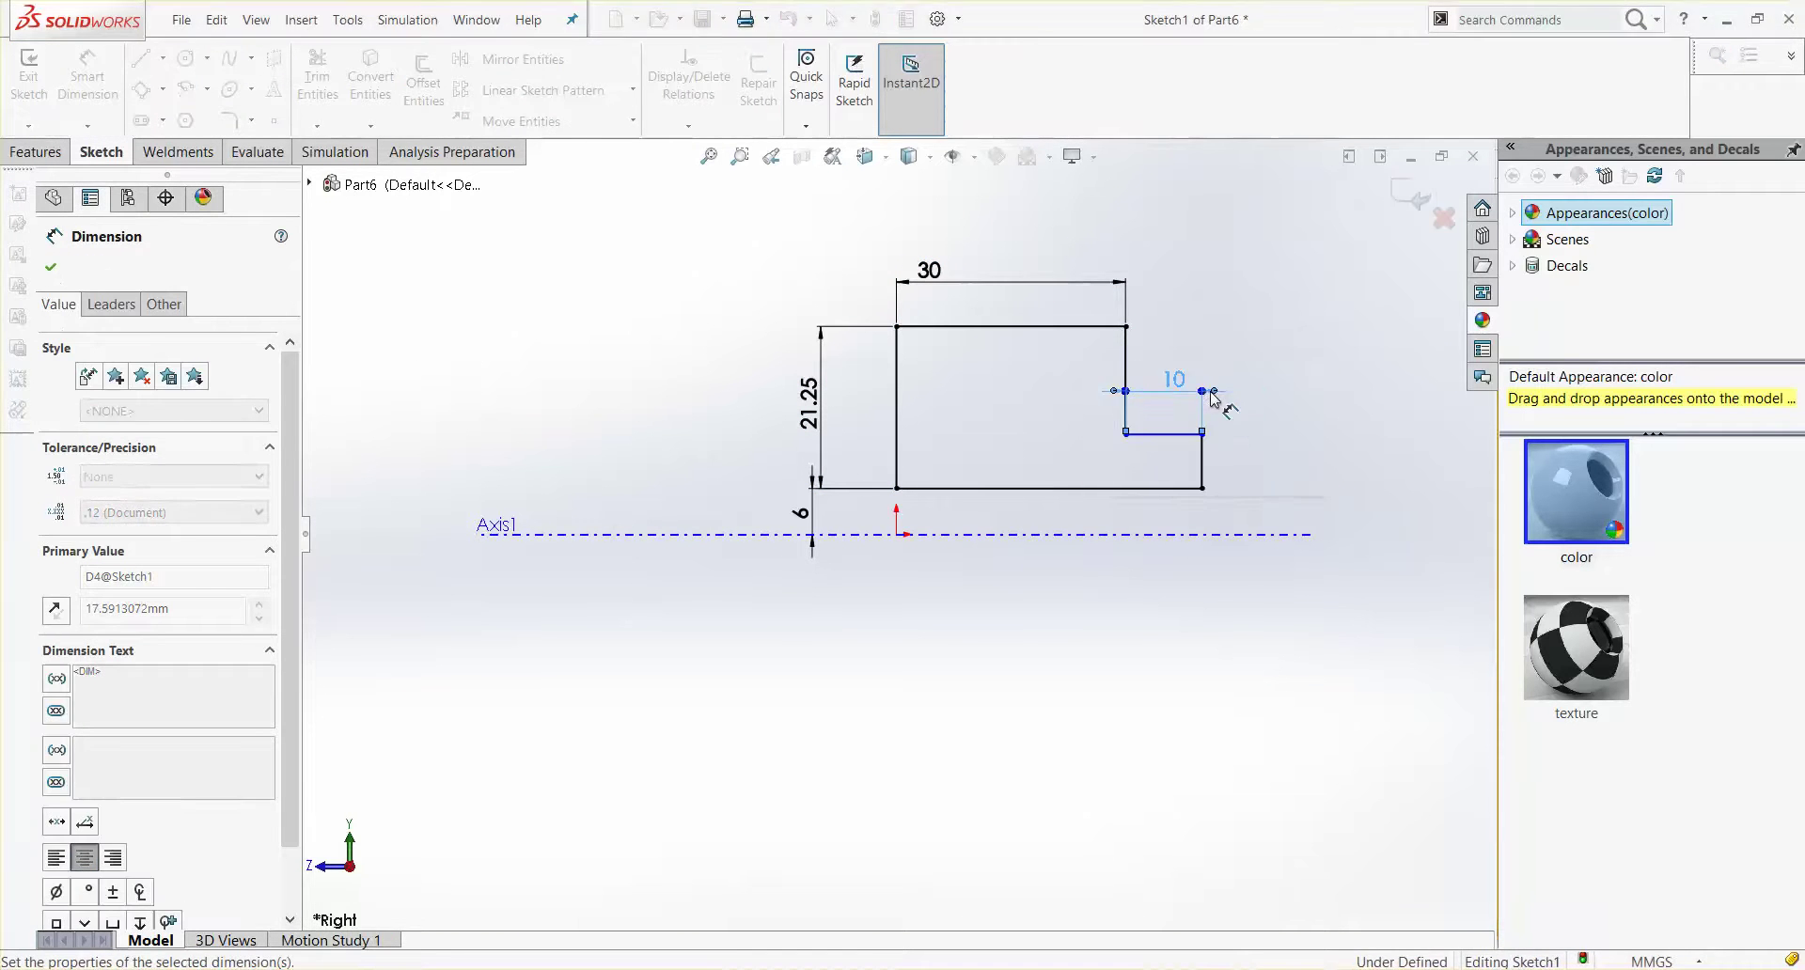
# Step: Set the right edge height to 15.5, fully defining the sketch
pyautogui.click(1204, 461)
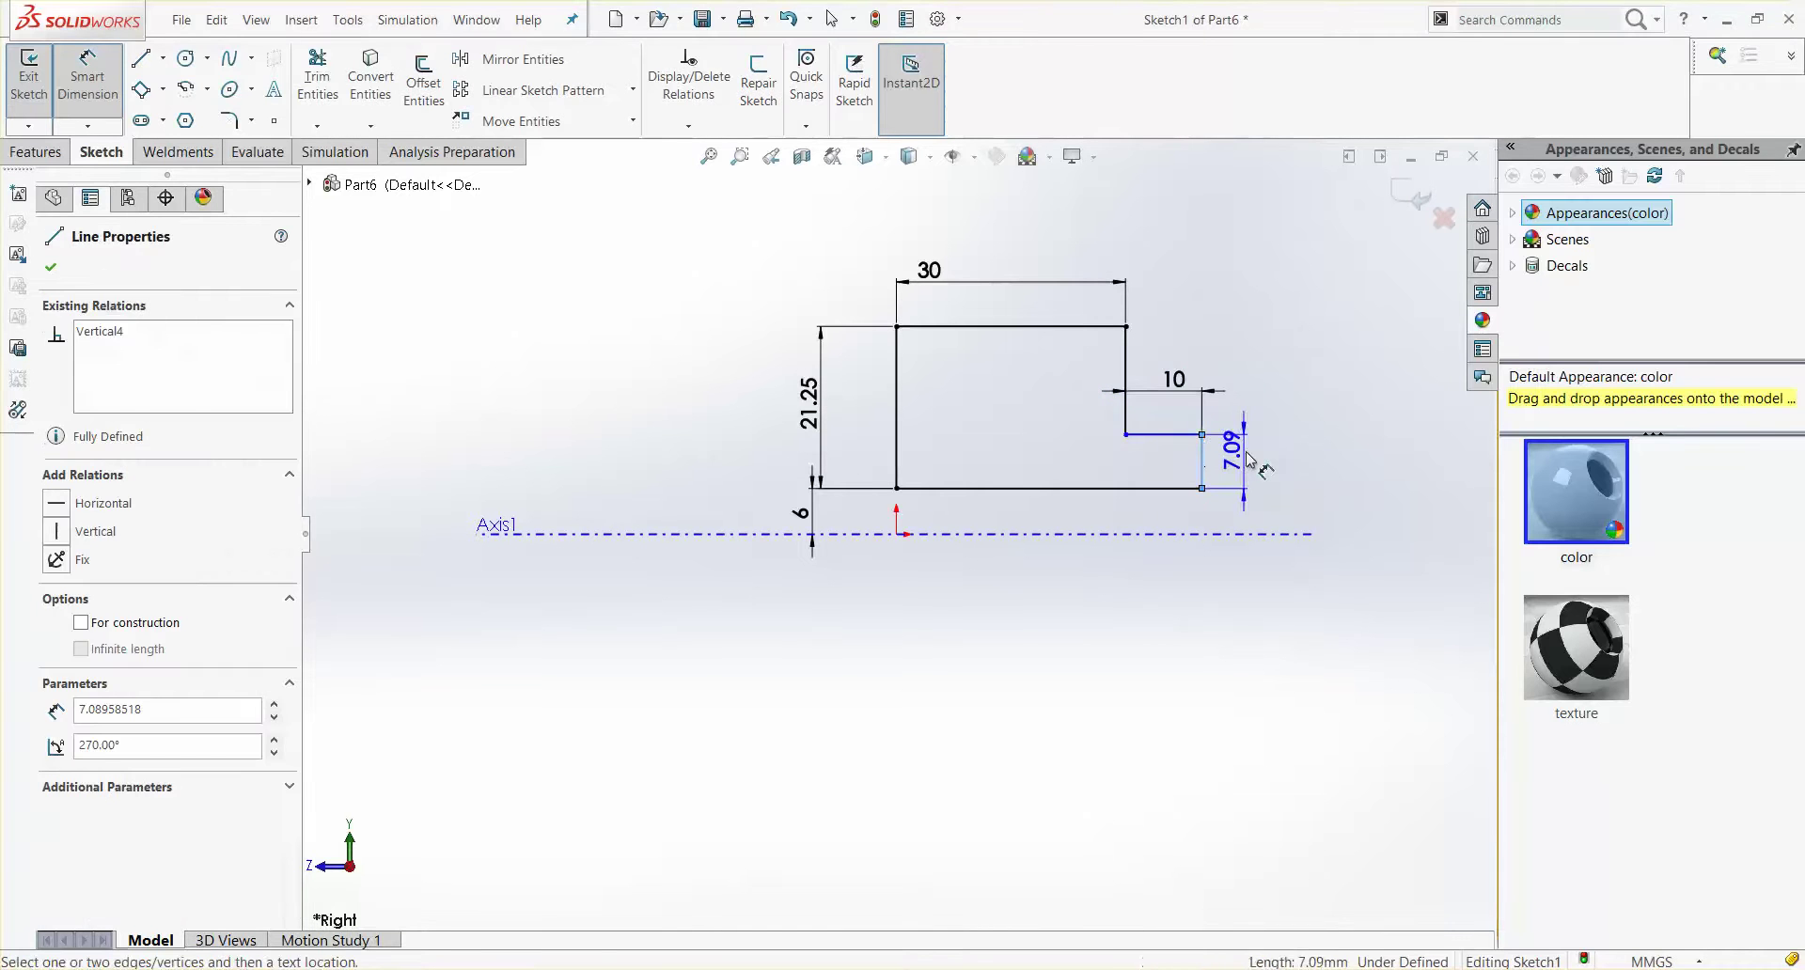
pyautogui.click(1249, 459)
pyautogui.write('15.5')
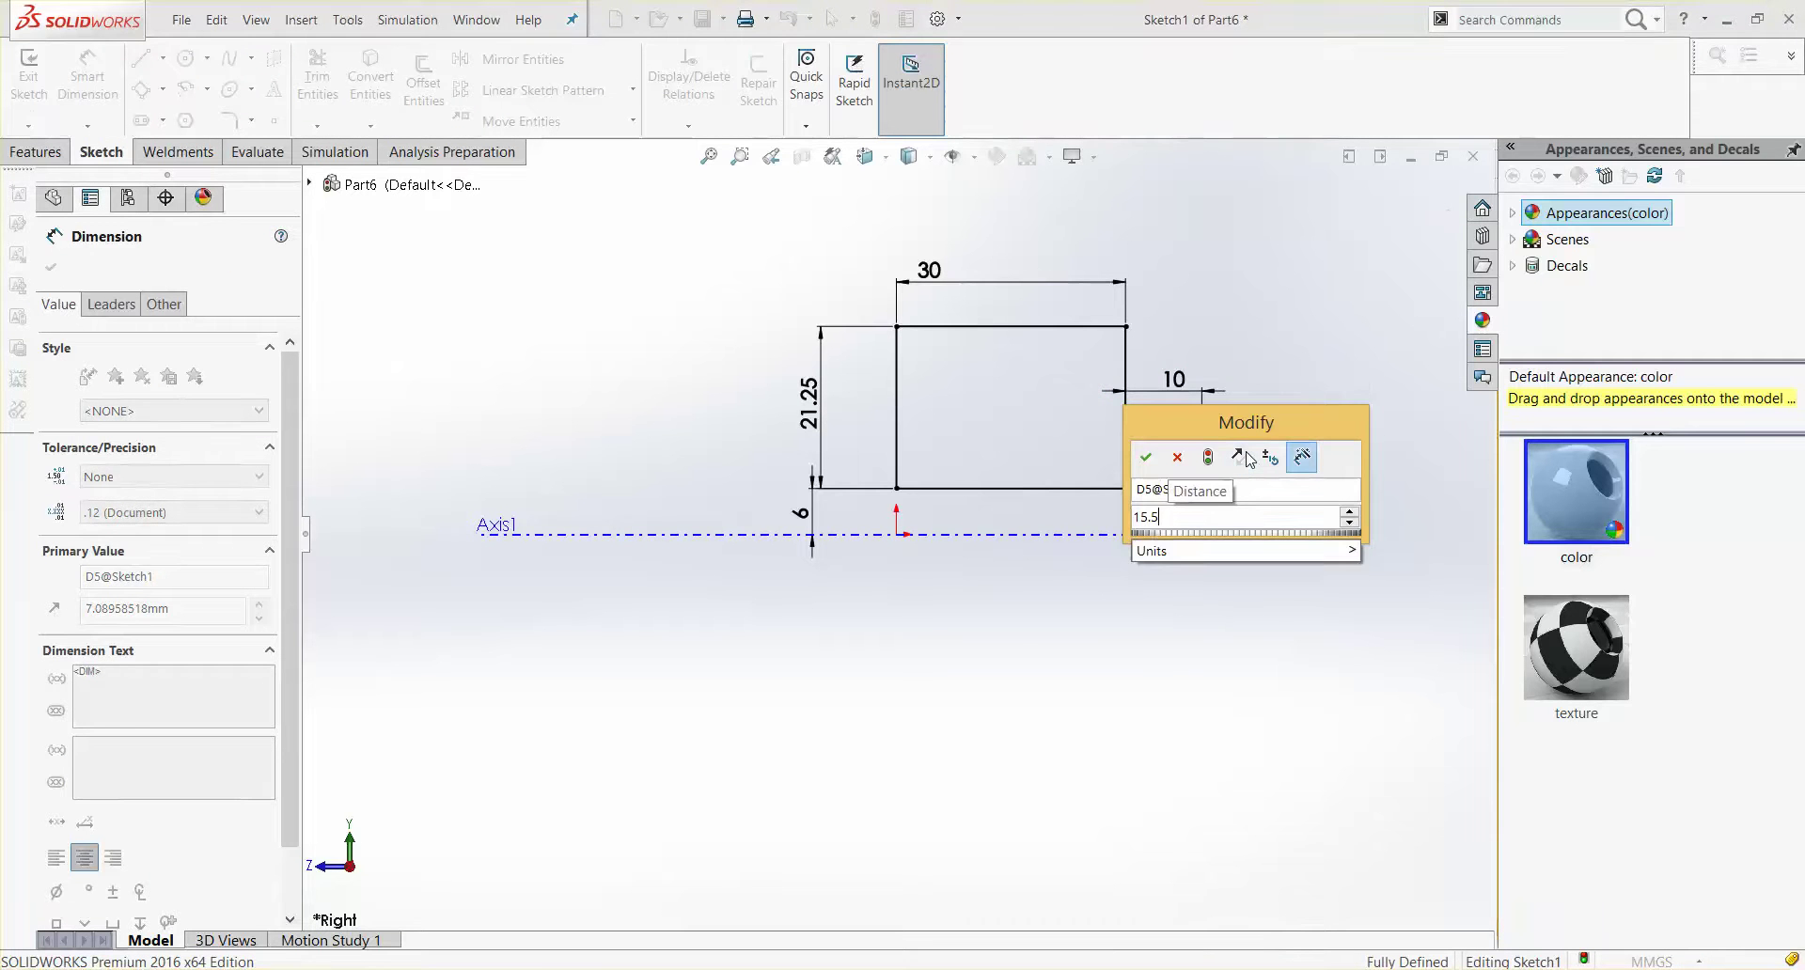
pyautogui.press('Return')
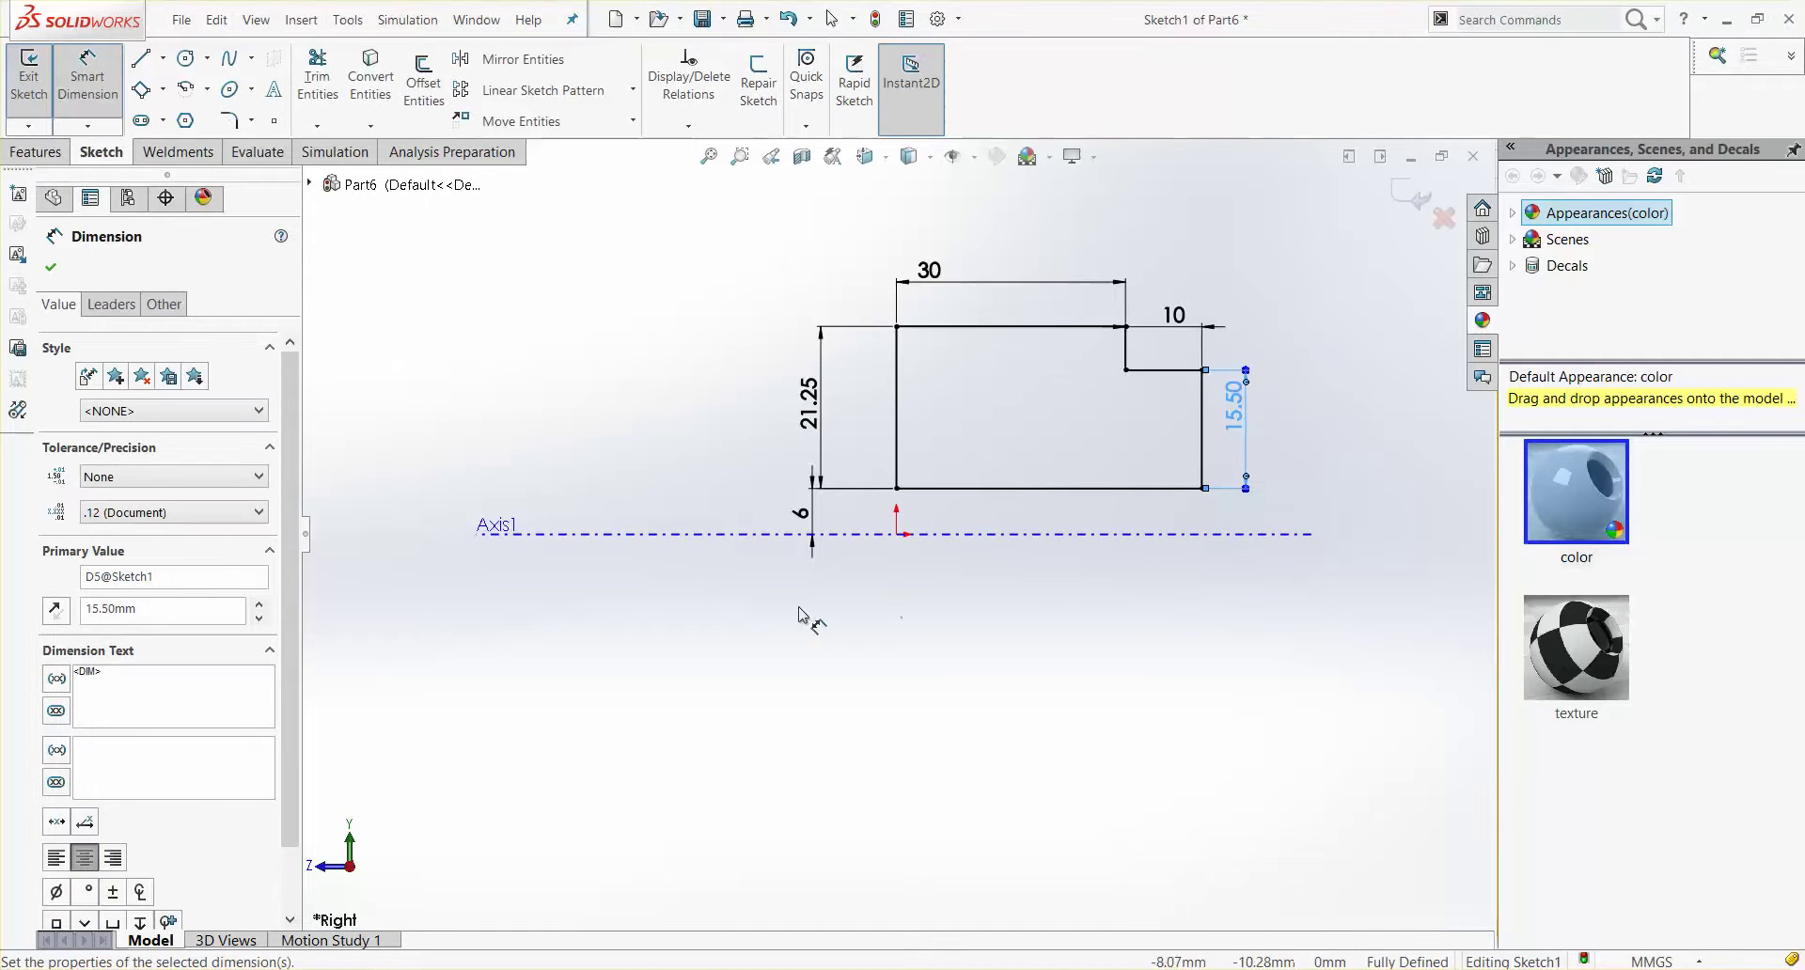
pyautogui.moveTo(602, 437); pyautogui.dragTo(658, 404, button='middle')
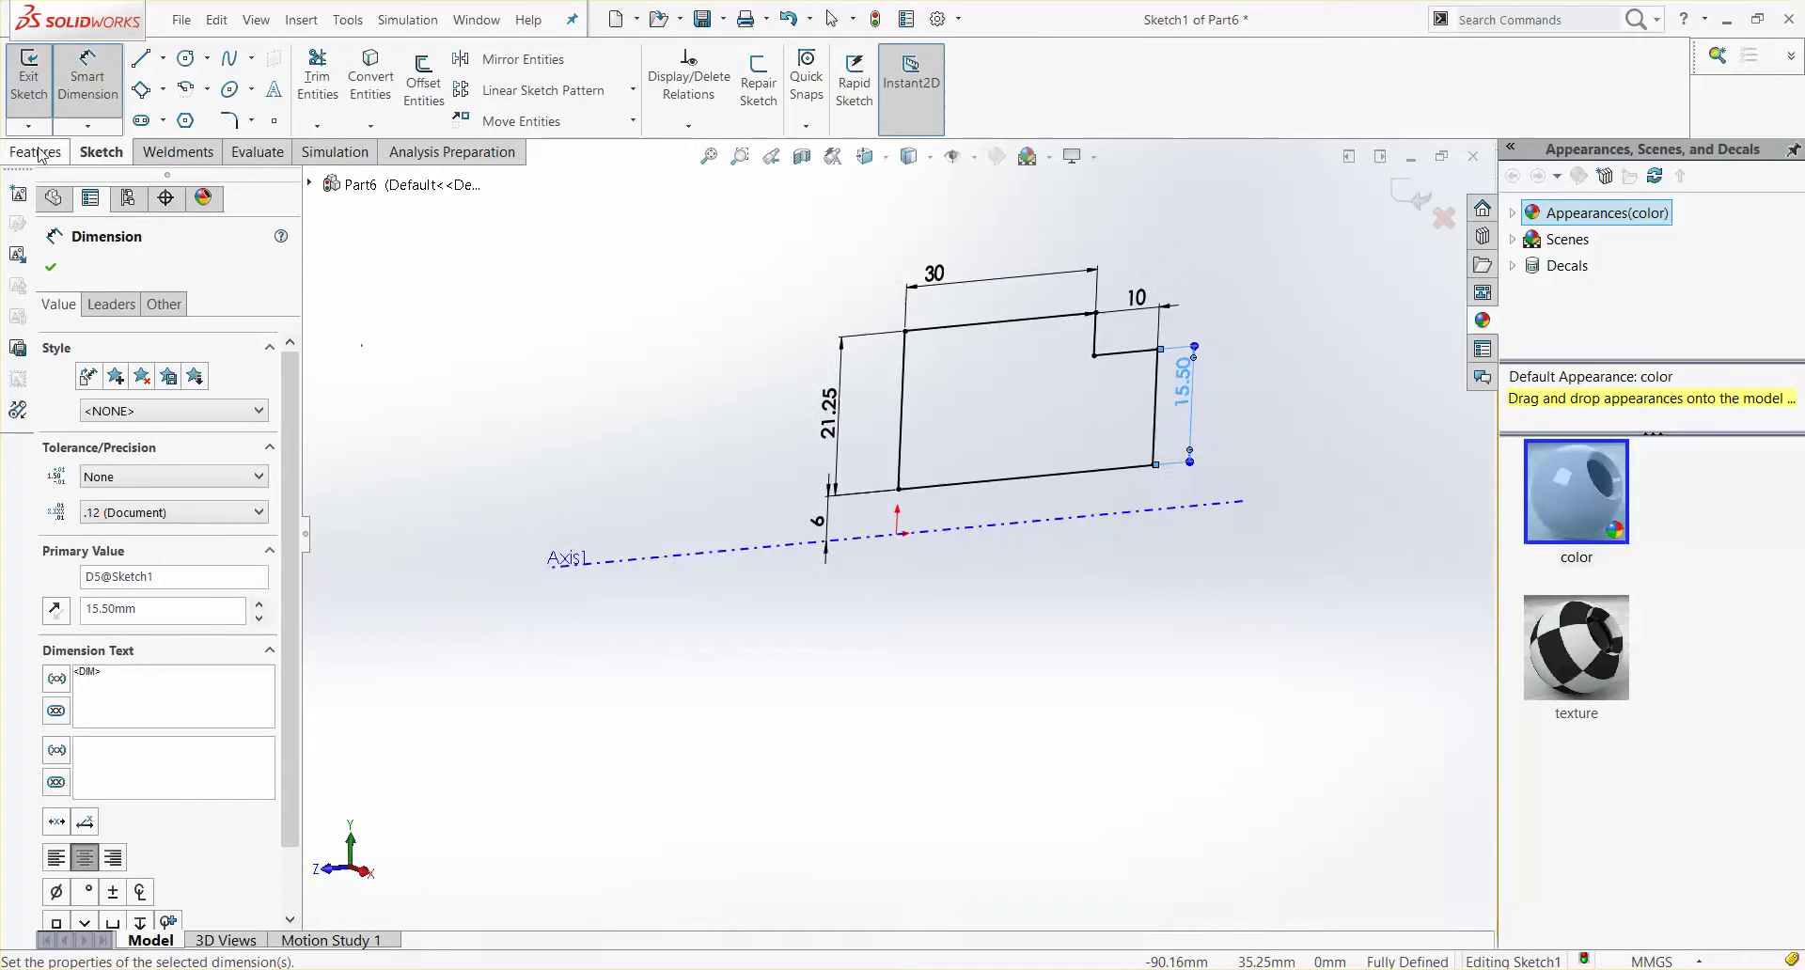
pyautogui.click(62, 143)
# Step: Revolve the stepped profile 360° around Axis1 into the Revolve1 solid
pyautogui.click(106, 105)
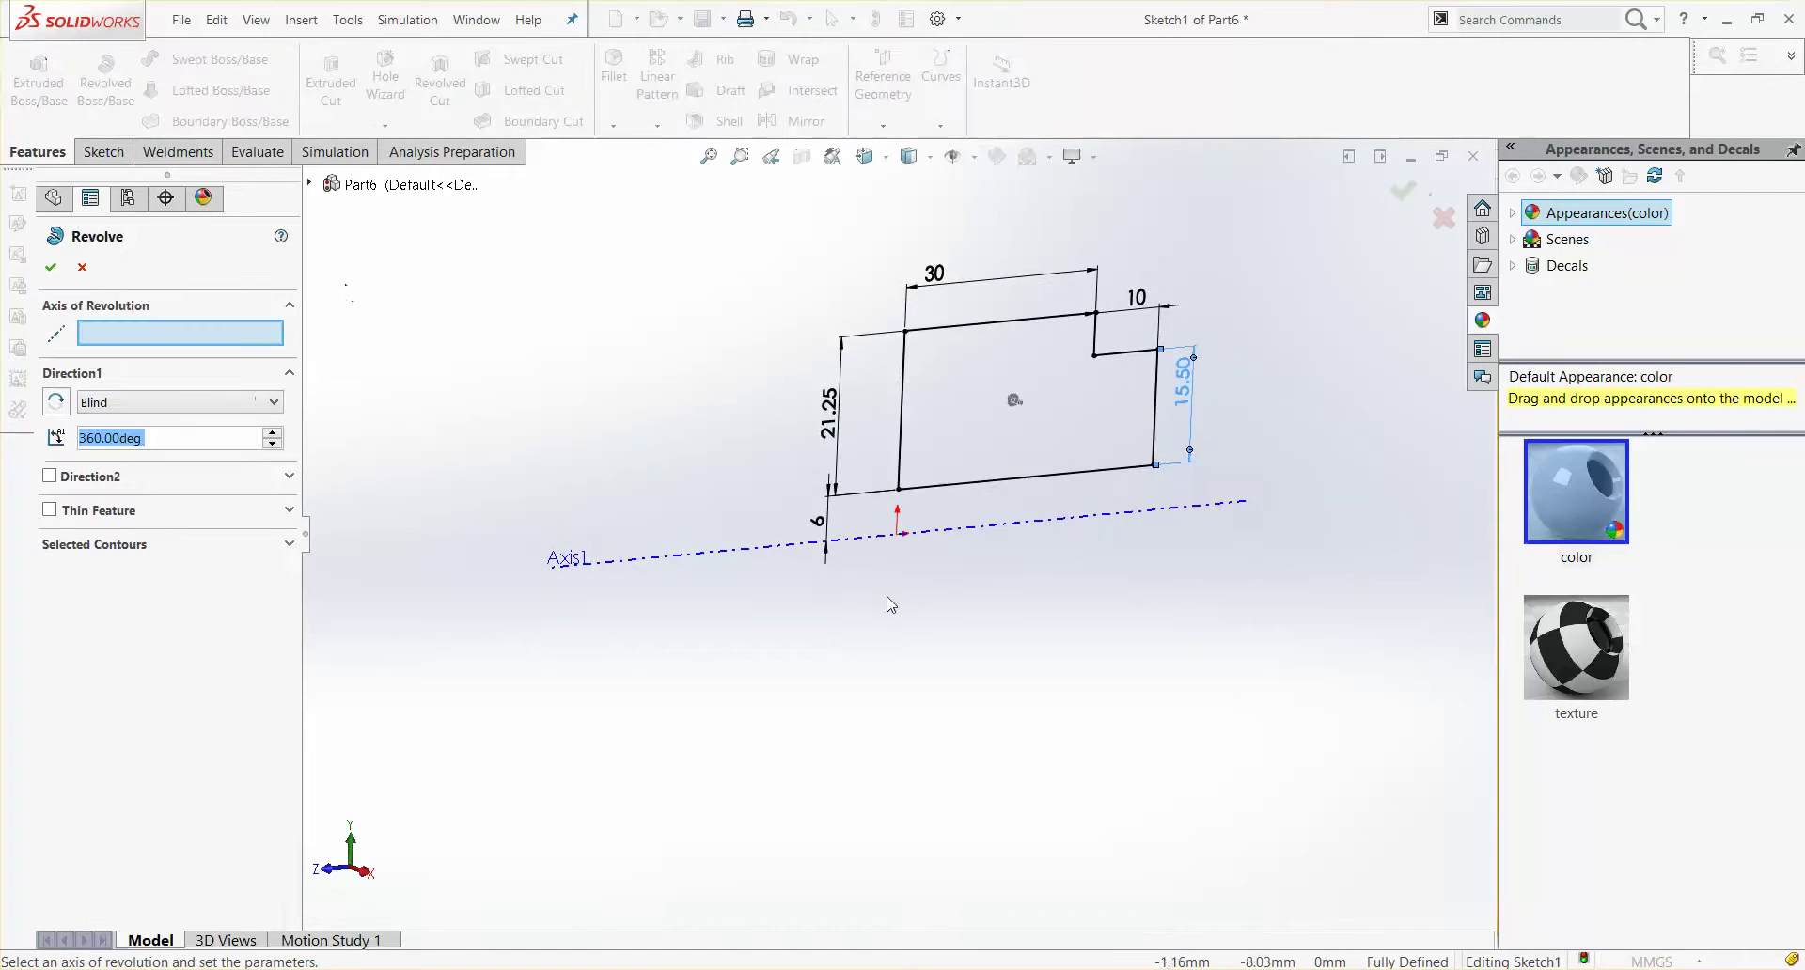
pyautogui.click(958, 532)
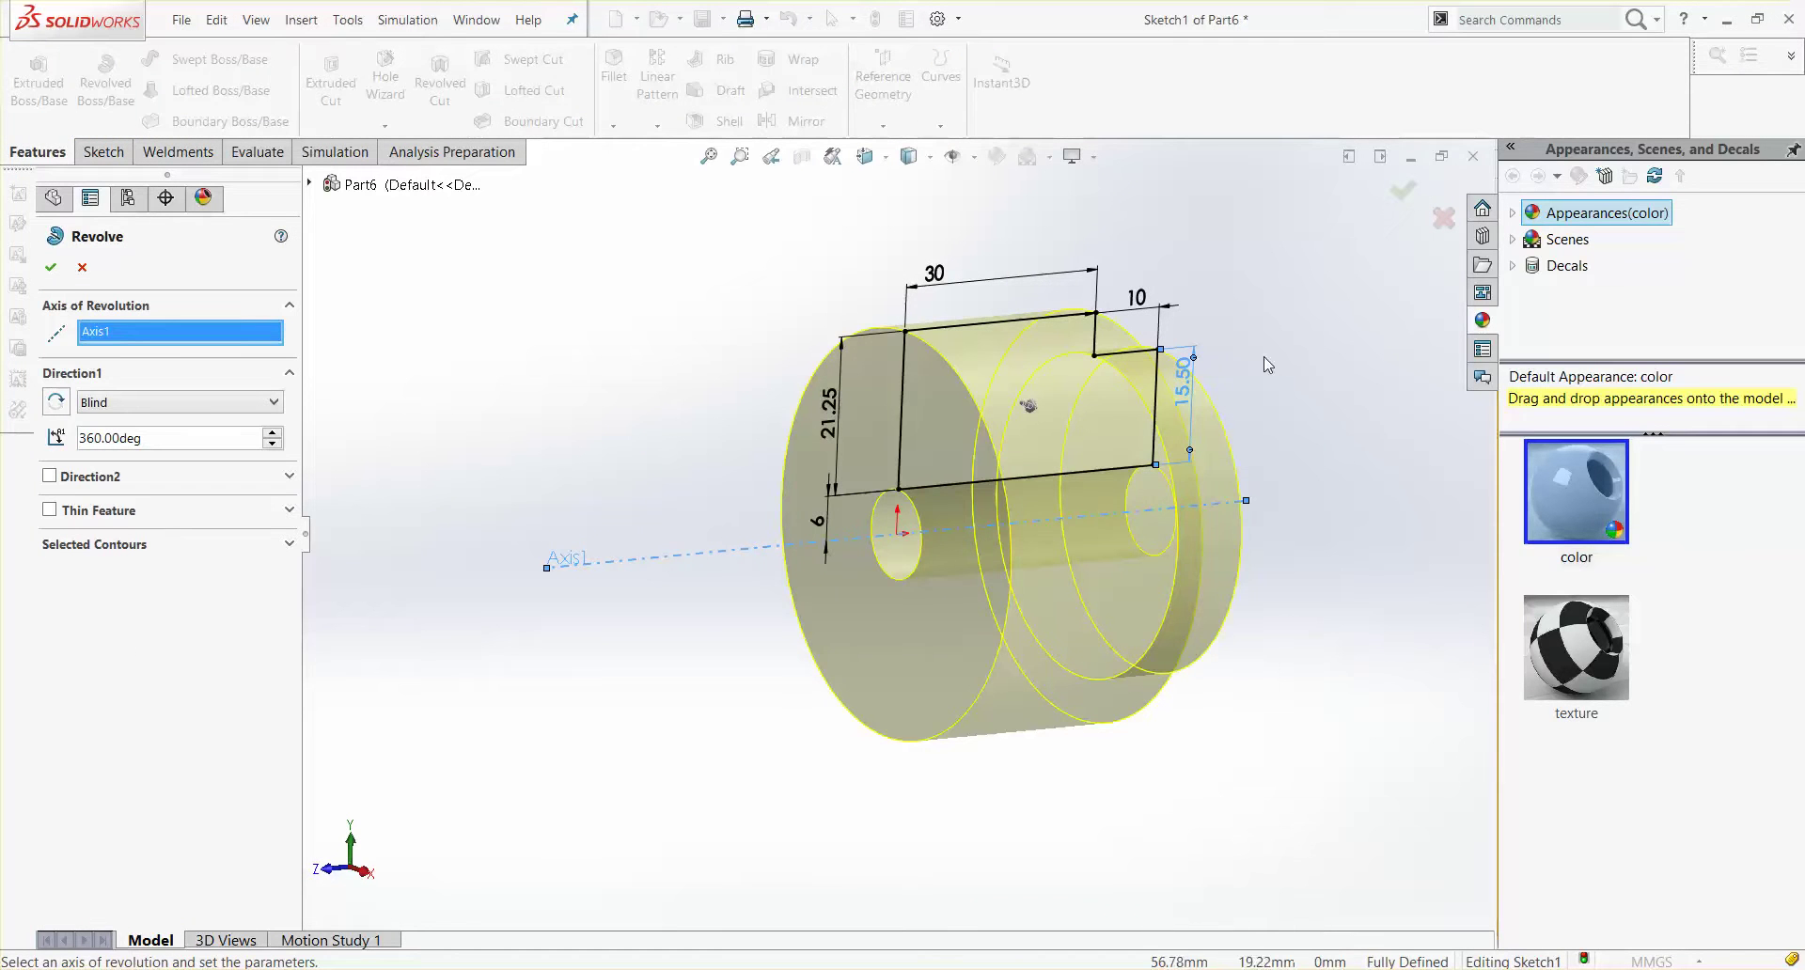
pyautogui.click(1401, 192)
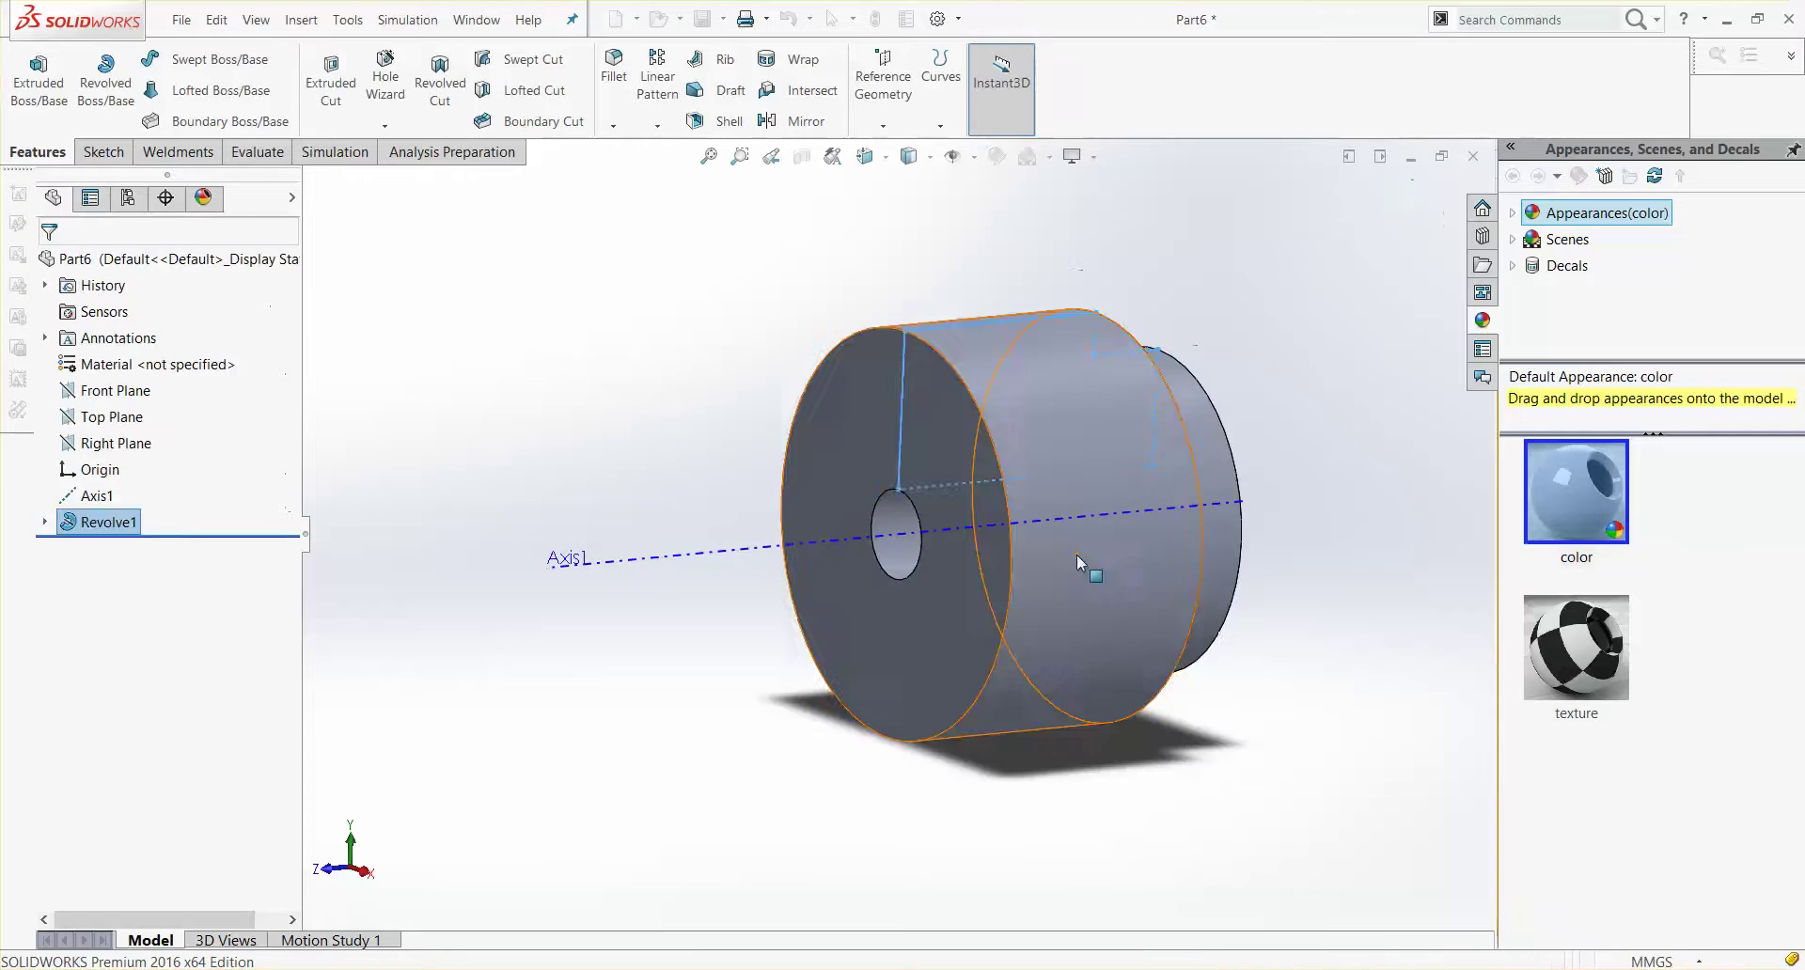
pyautogui.click(833, 432)
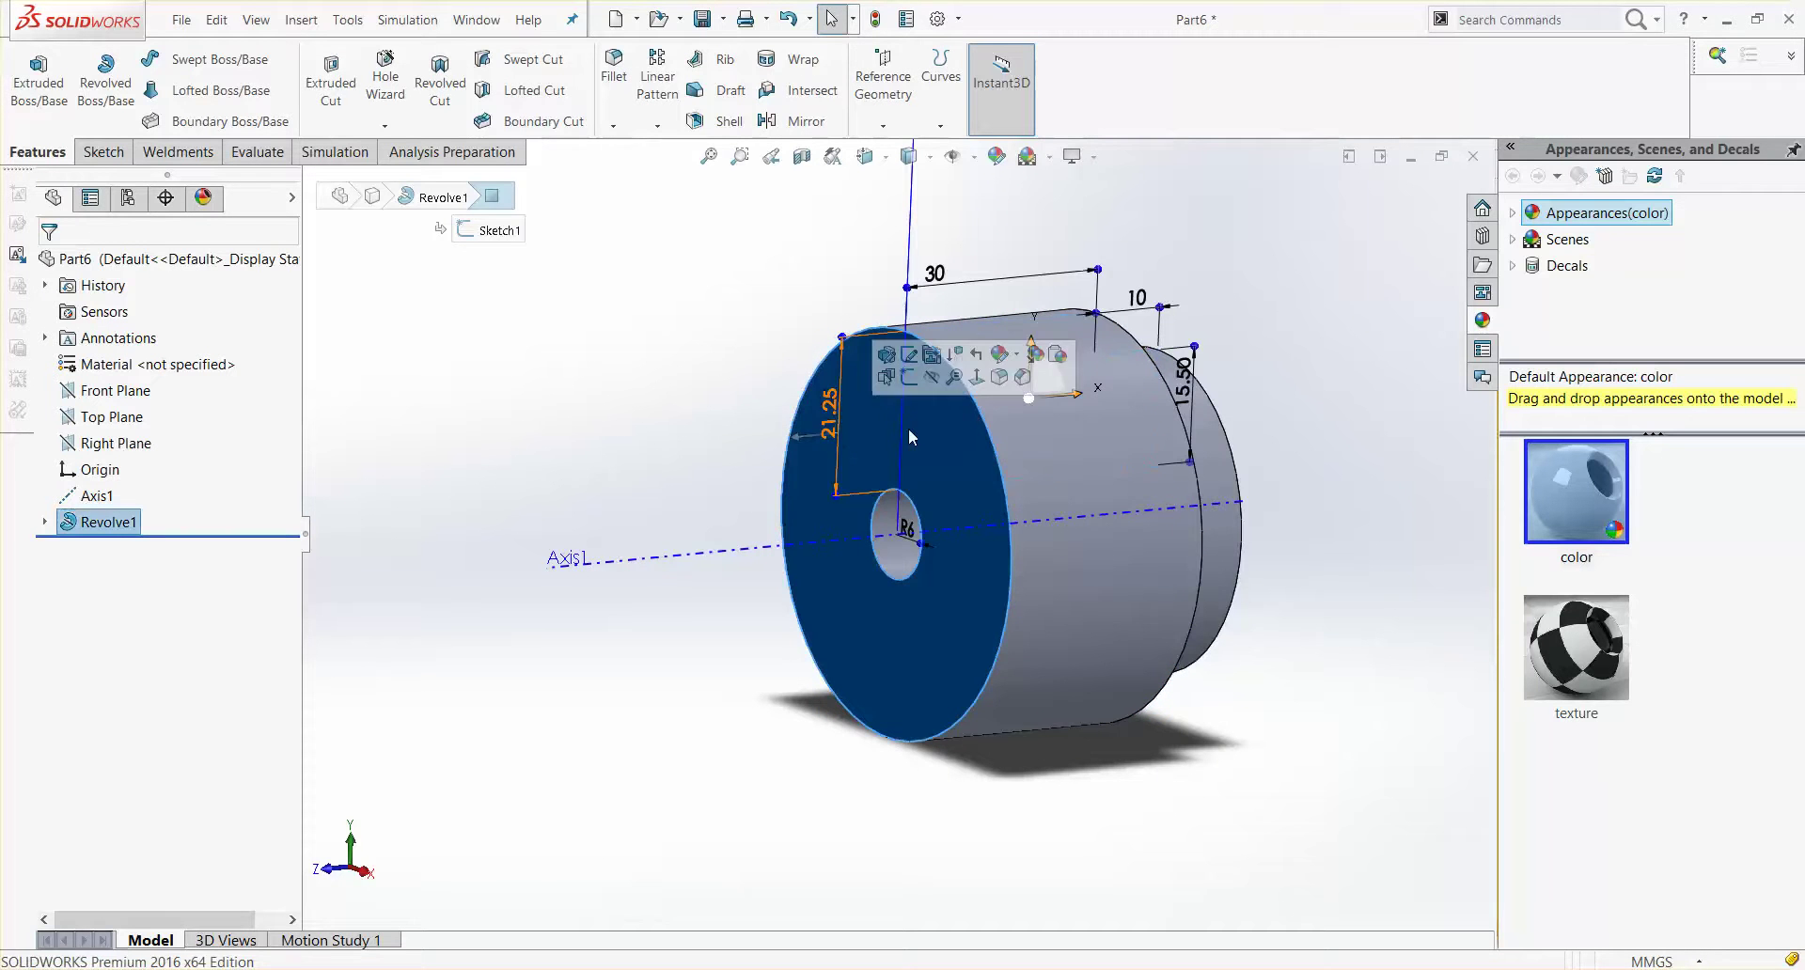
# Step: View the pulley's front face straight on and start a new sketch on it
pyautogui.click(987, 380)
pyautogui.rightClick(773, 403)
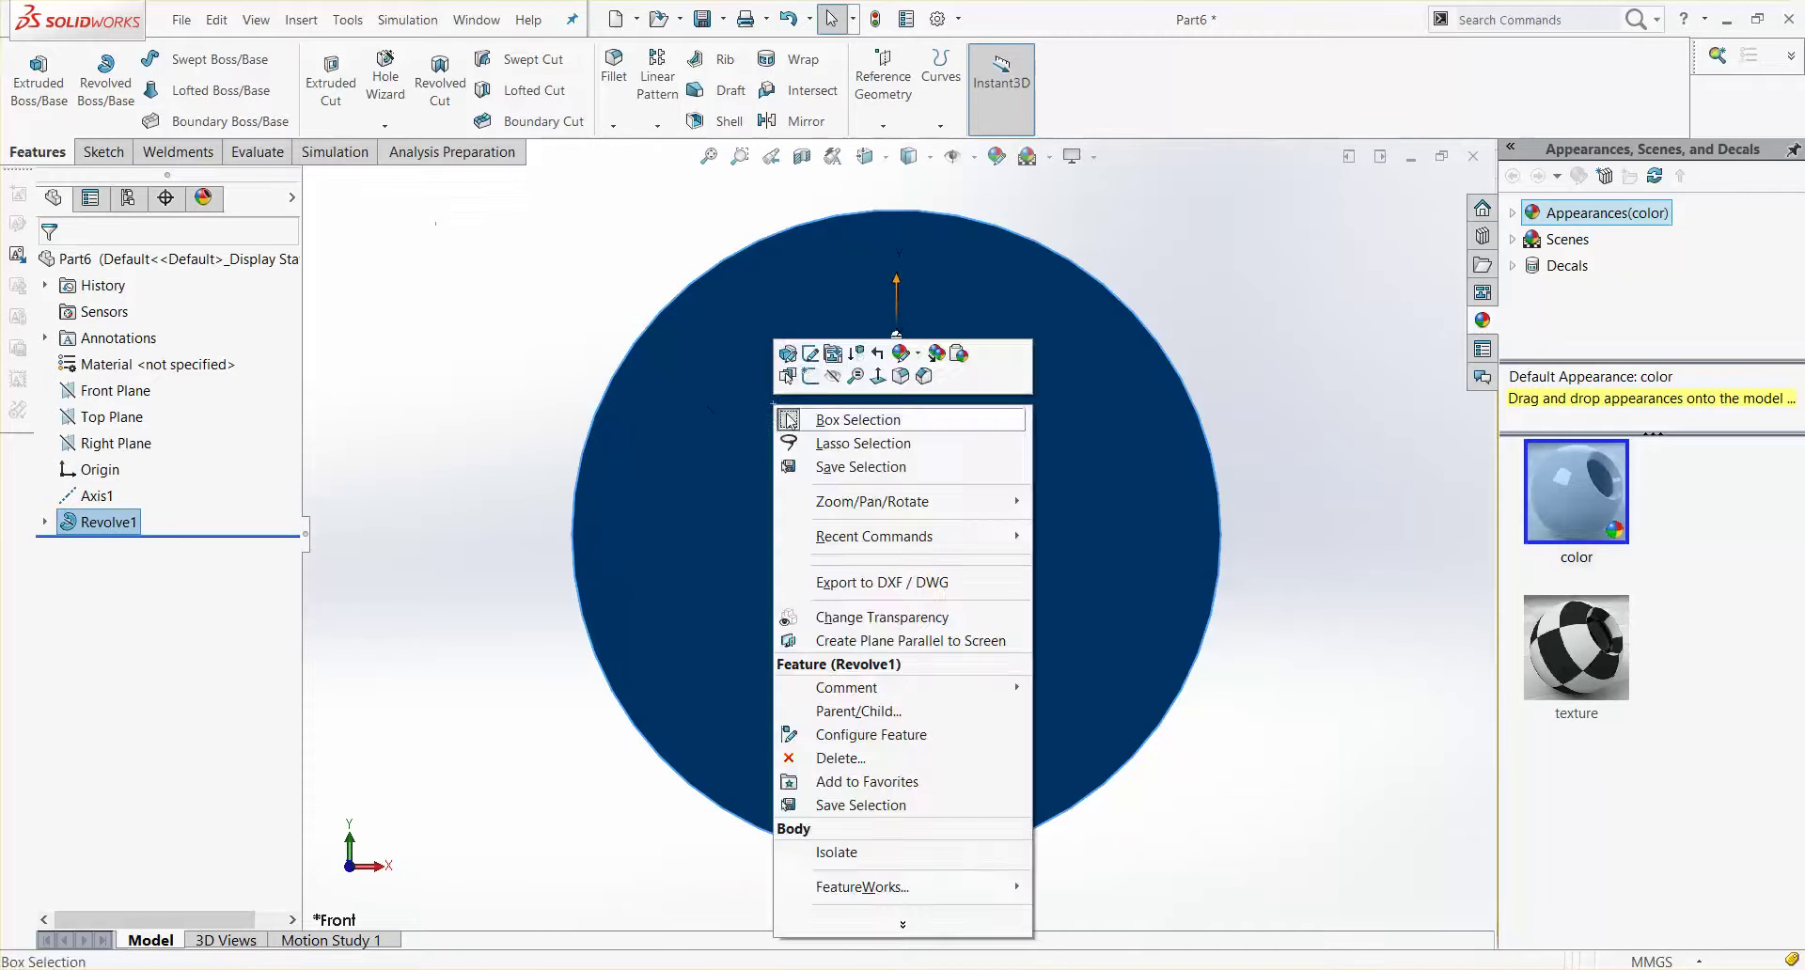
pyautogui.click(797, 388)
pyautogui.scroll(-4, 857, 395)
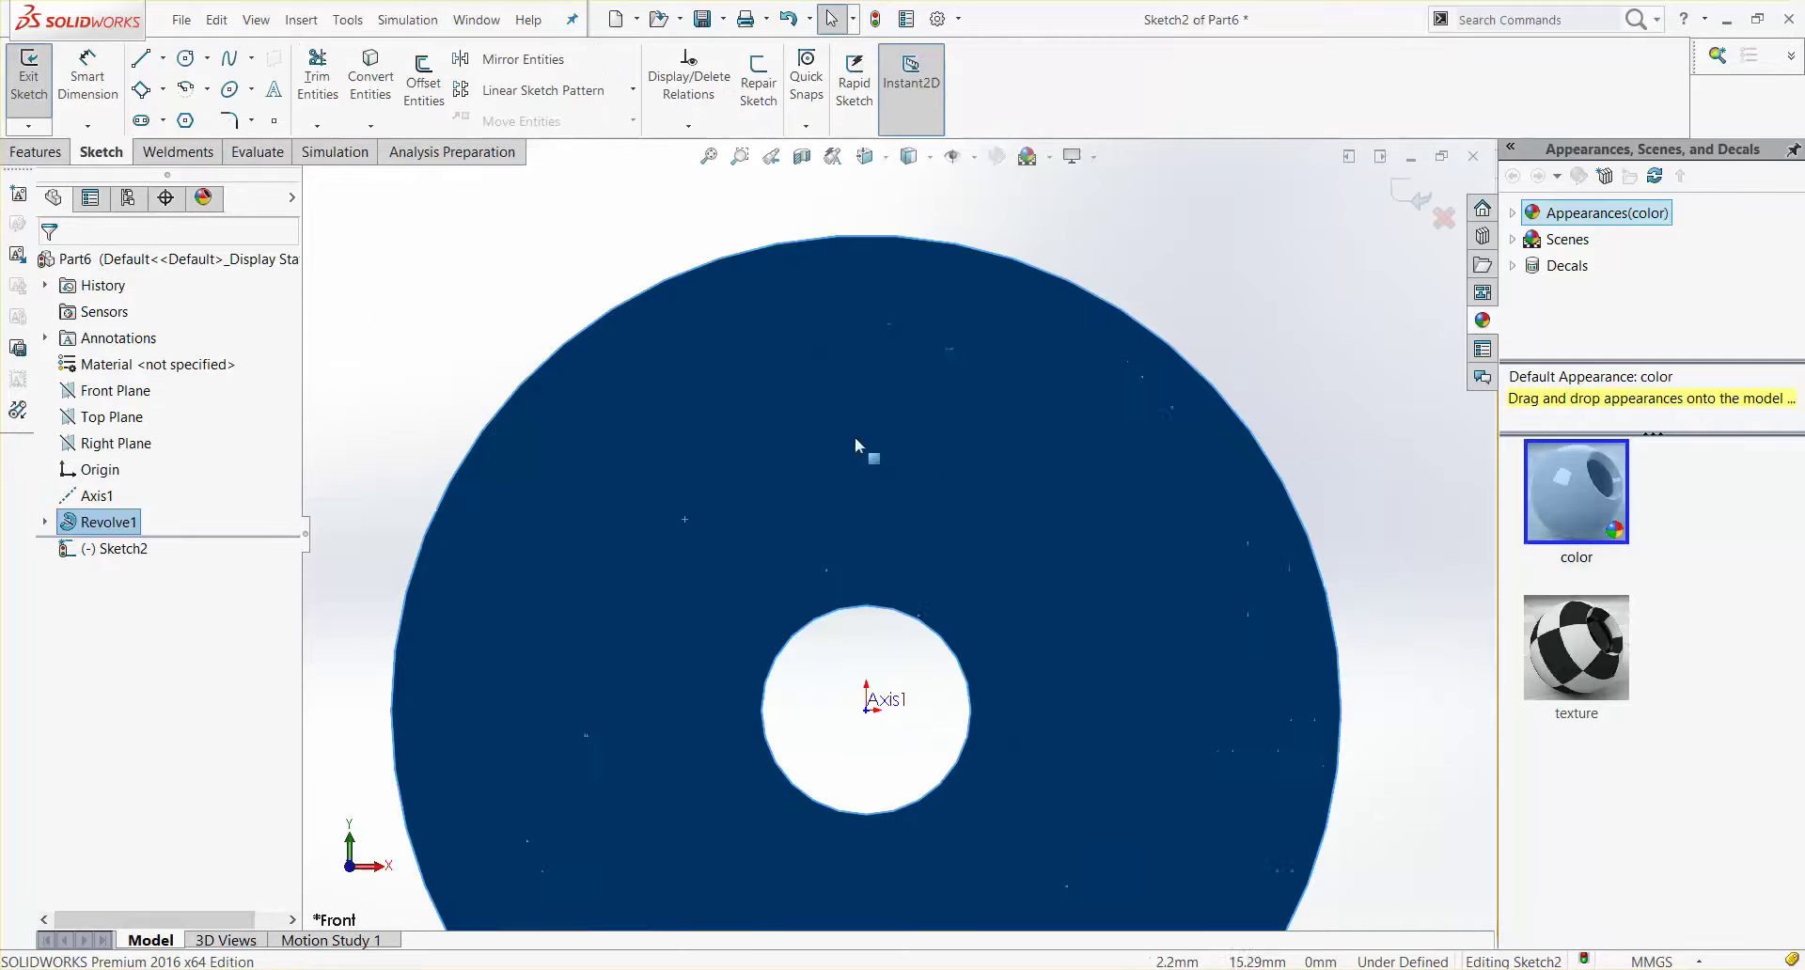
# Step: Draw a 180° centre-point arc just below the disc's top edge
pyautogui.click(206, 89)
pyautogui.click(247, 112)
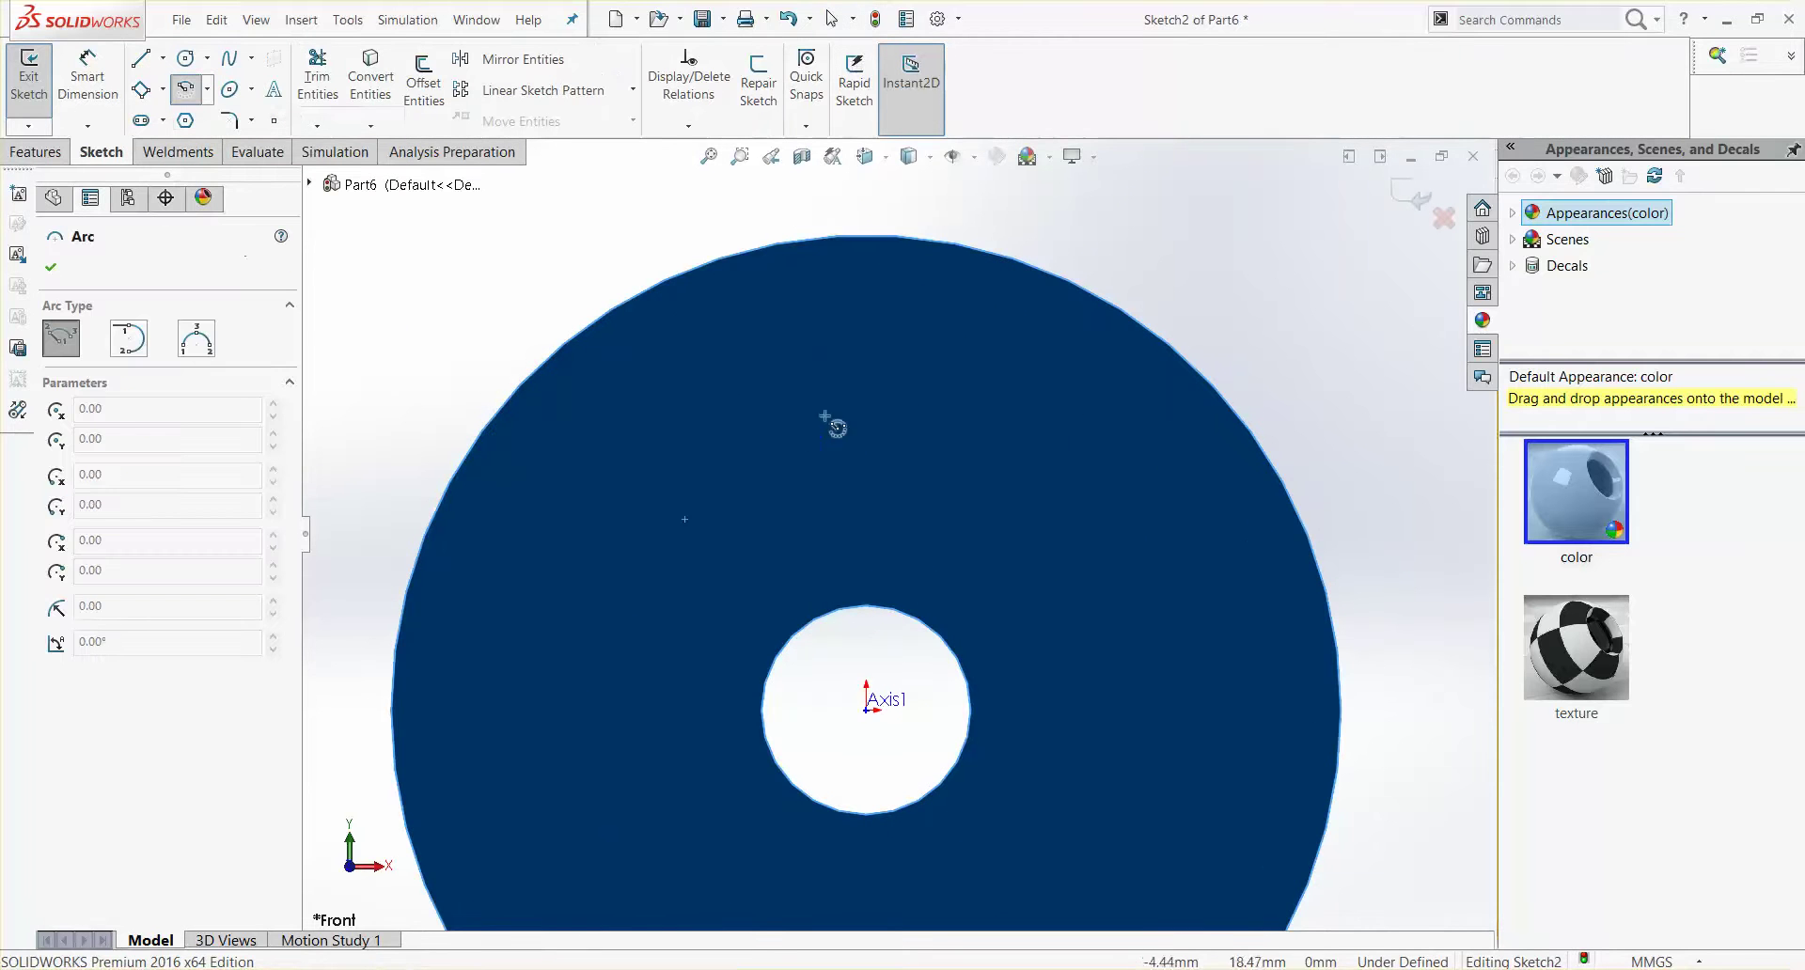
pyautogui.click(865, 290)
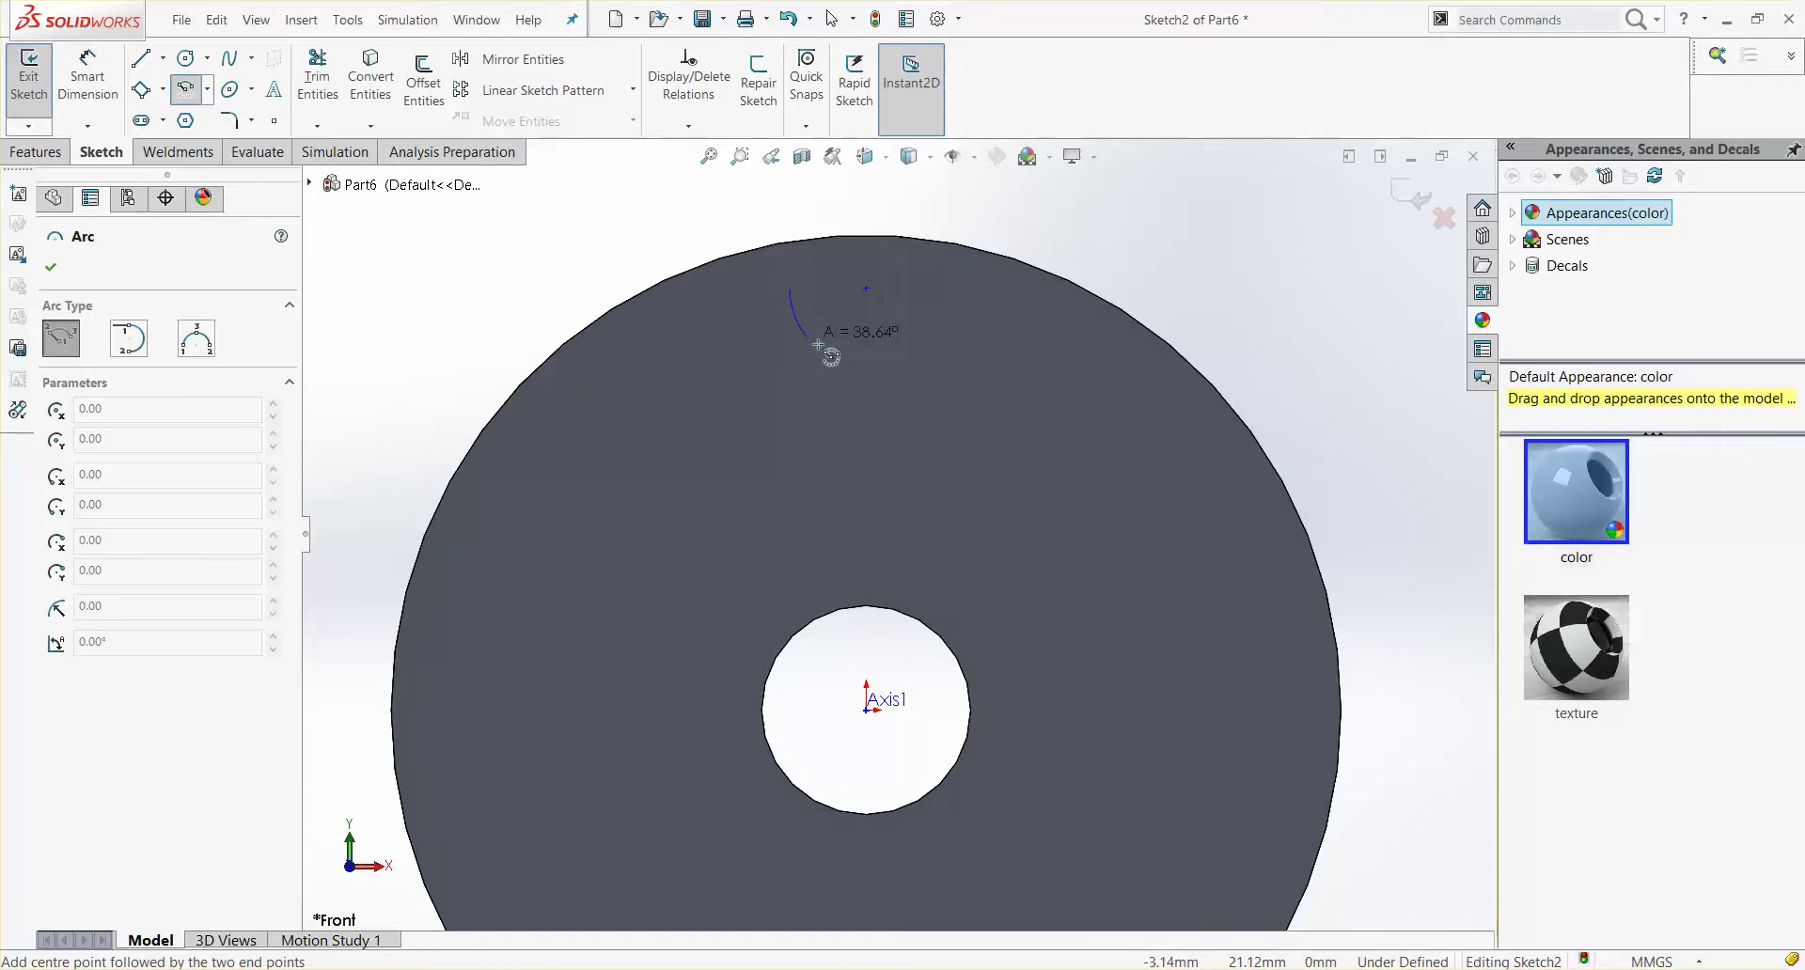
pyautogui.click(944, 289)
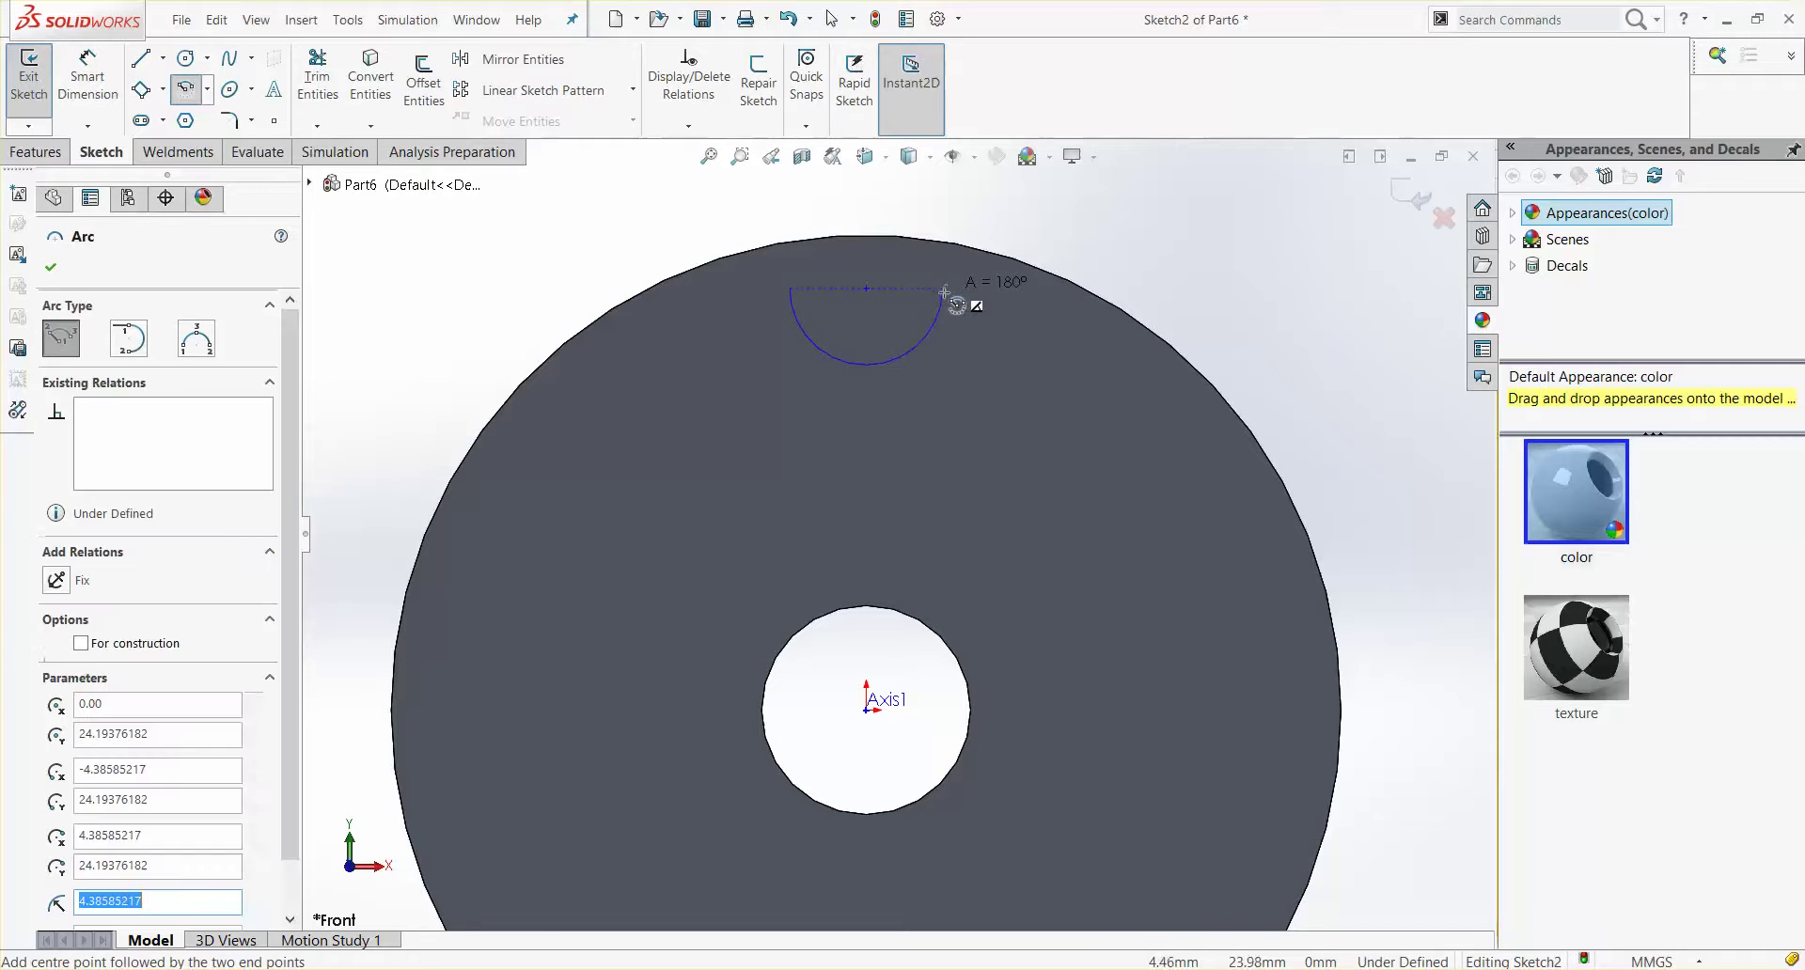
pyautogui.press('Escape')
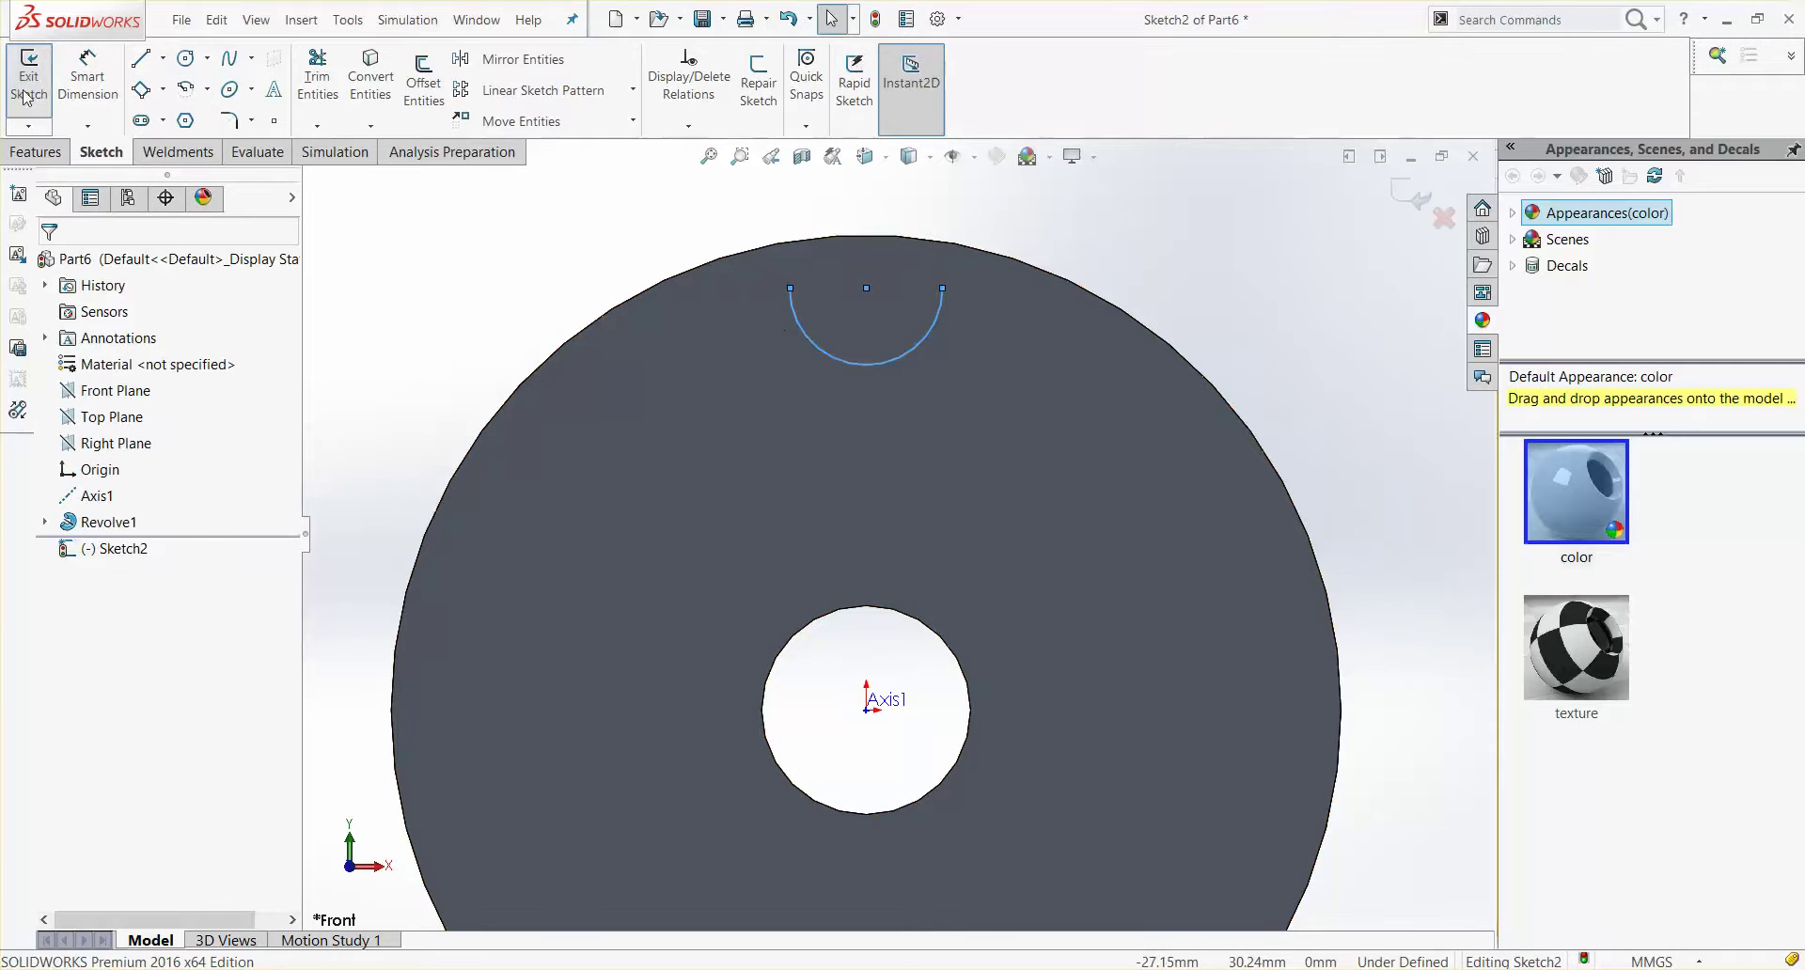
pyautogui.click(101, 94)
pyautogui.click(819, 346)
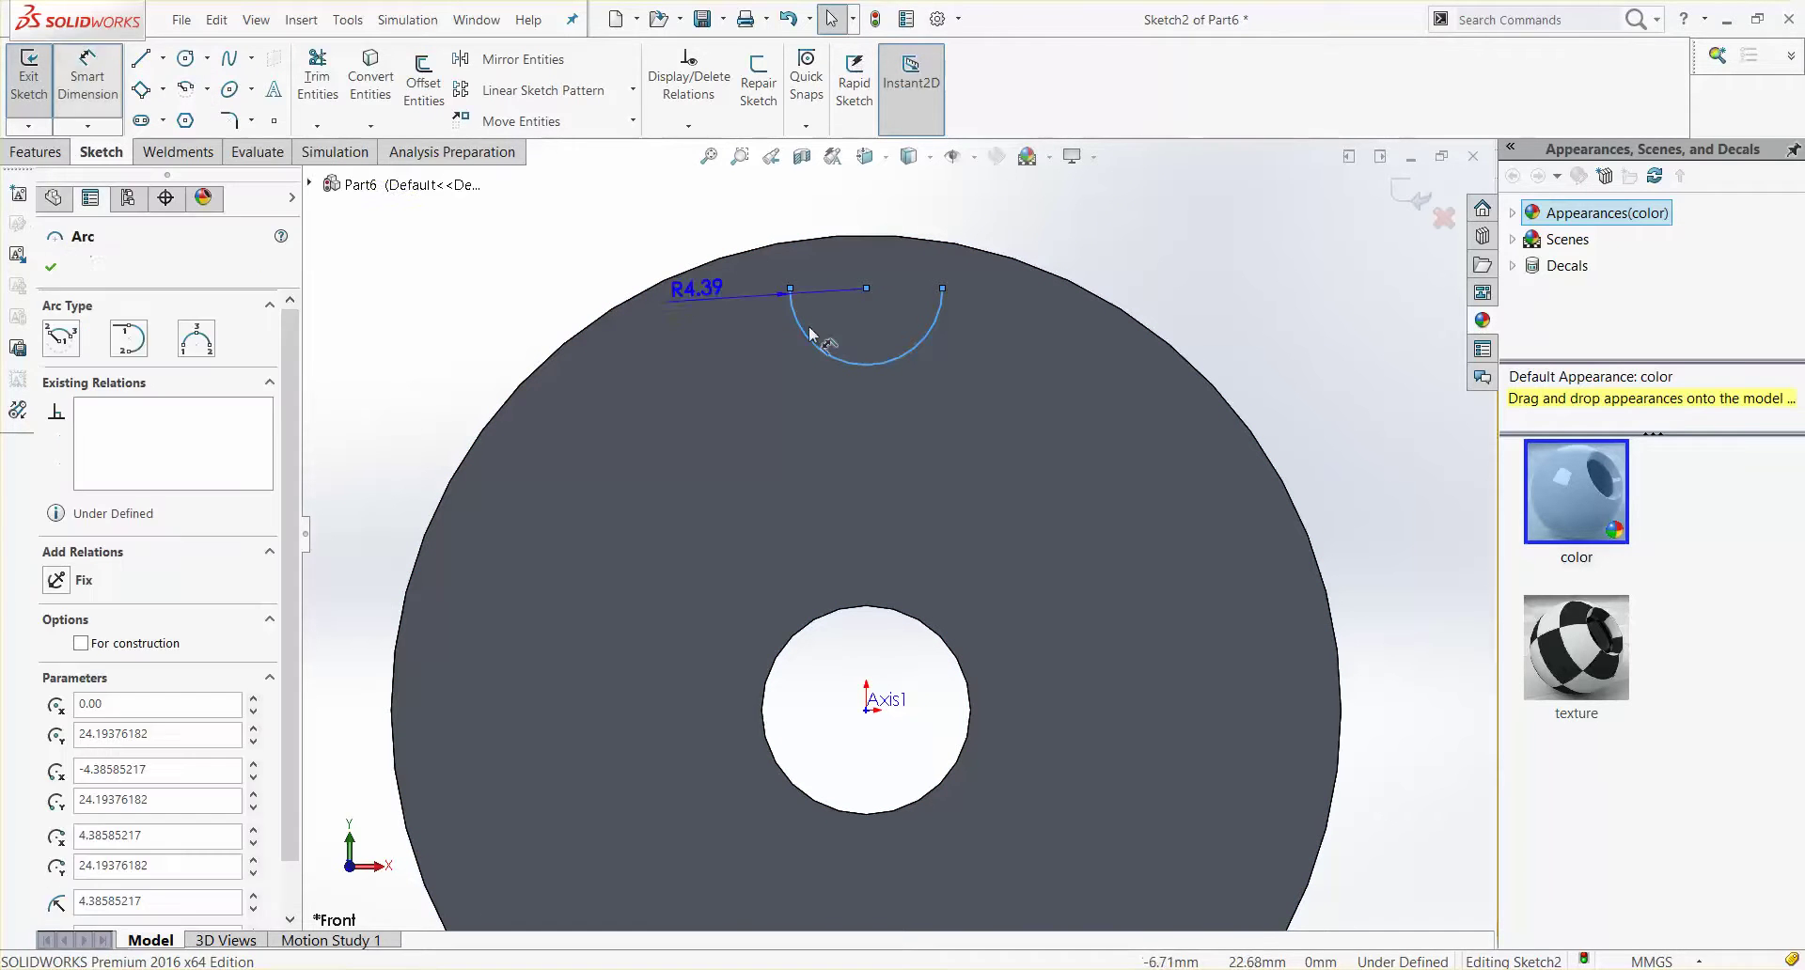
# Step: Draw a corner rectangle over the arc, straddling the disc's top edge
pyautogui.click(163, 89)
pyautogui.click(202, 117)
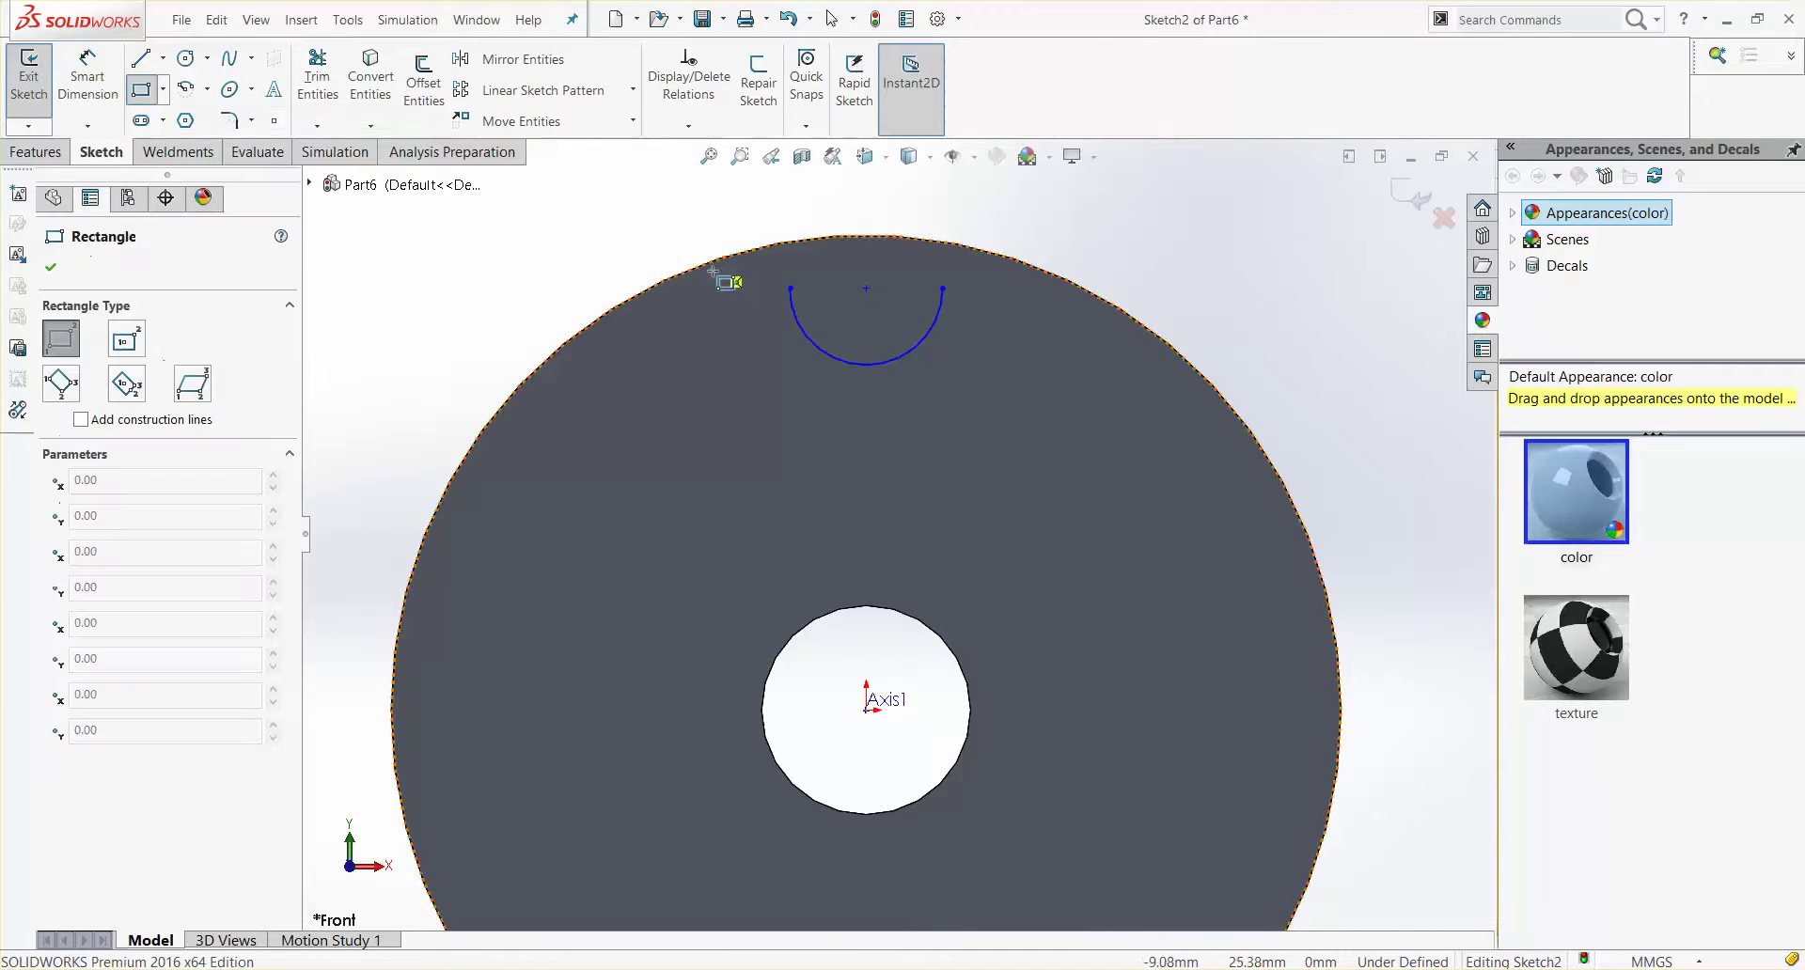
pyautogui.click(741, 289)
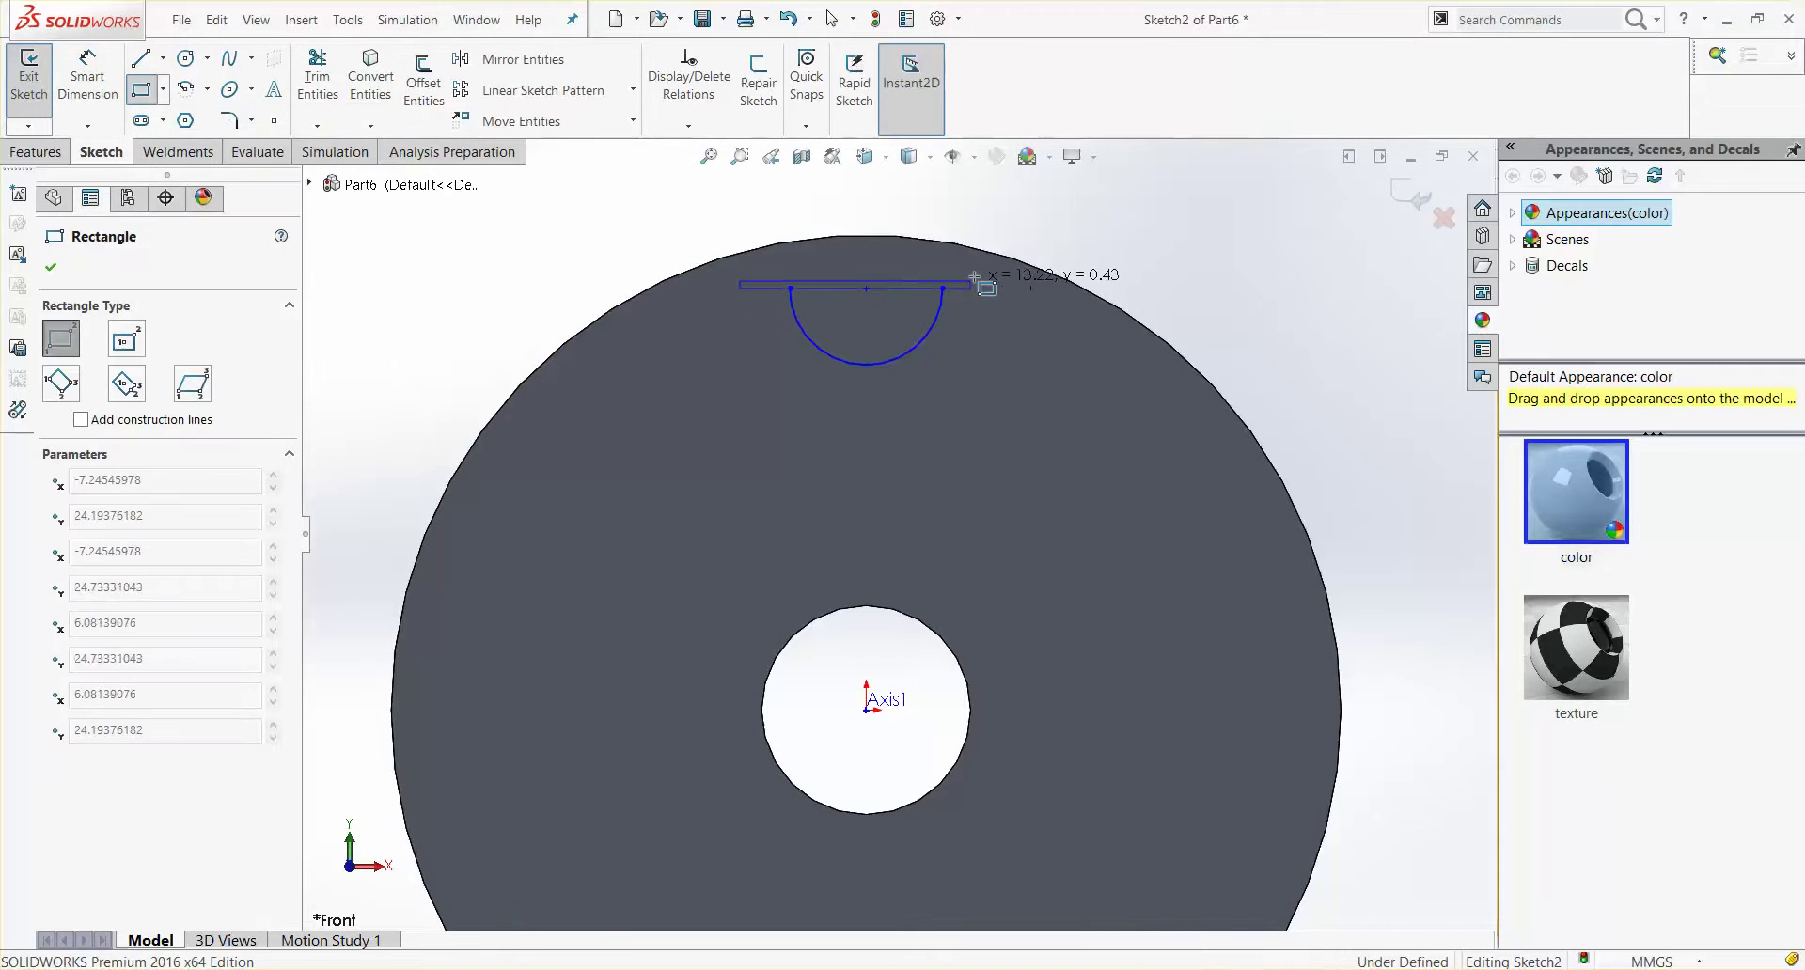
pyautogui.click(977, 199)
pyautogui.press('Escape')
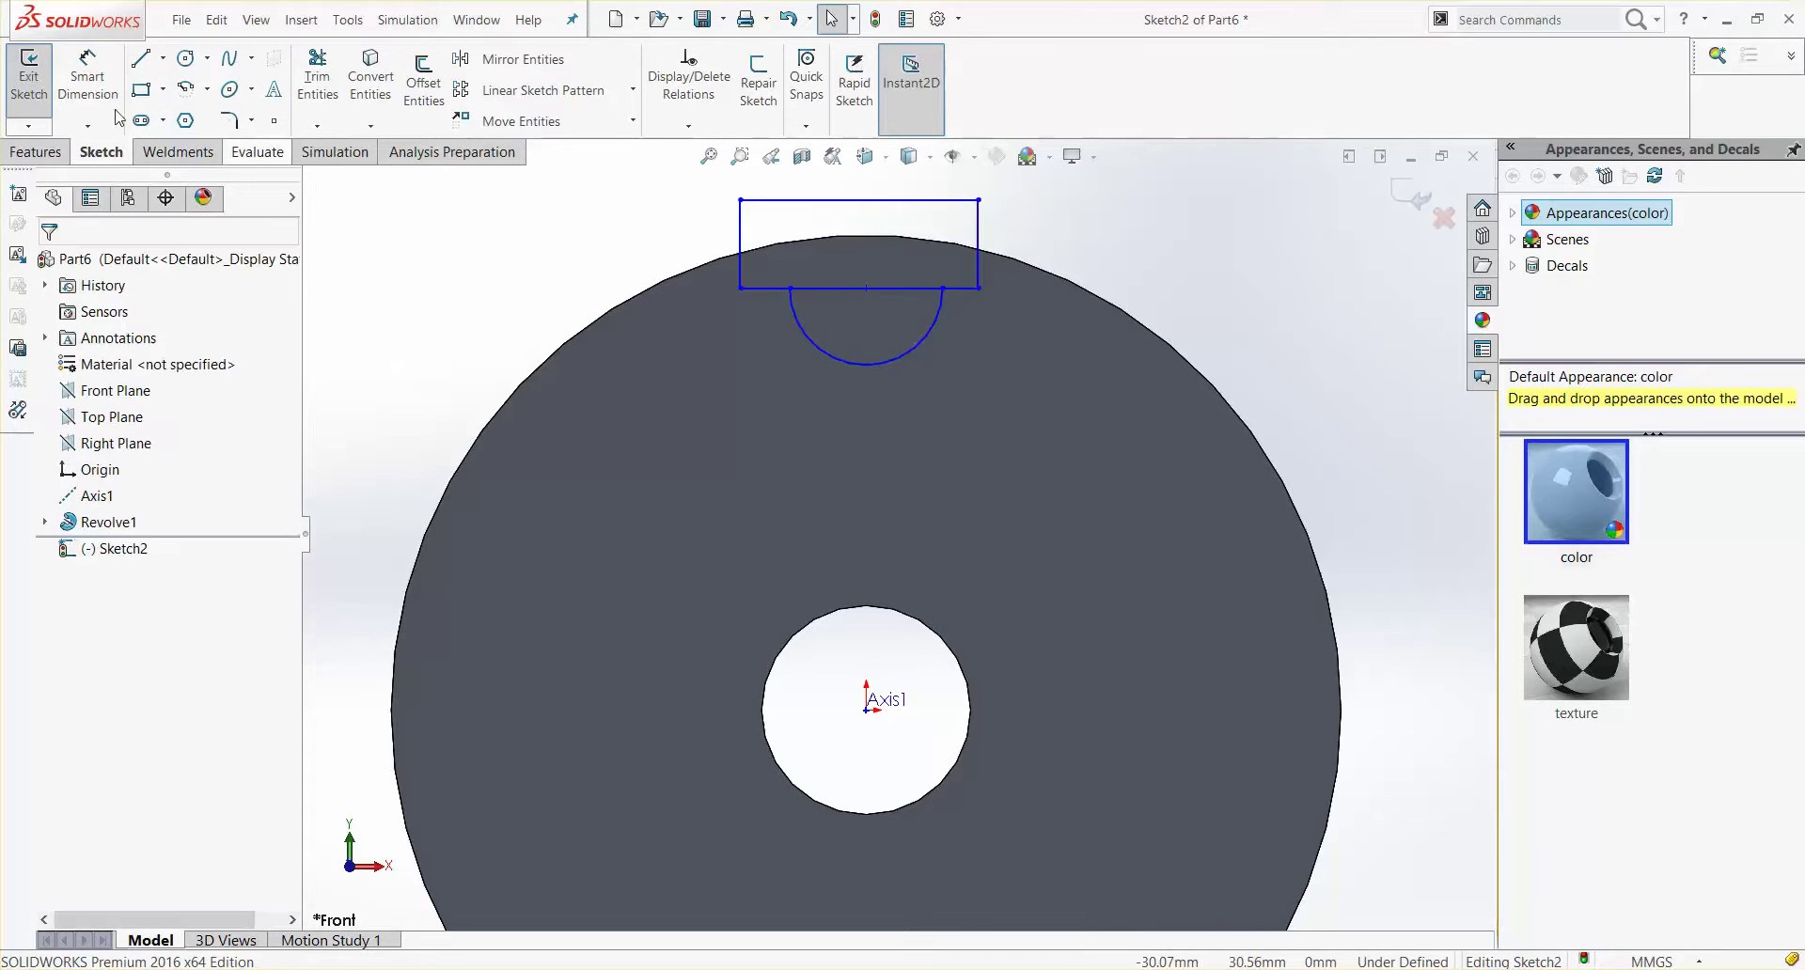
# Step: Dimension the rectangle's left edge to a height of 2 mm
pyautogui.click(88, 77)
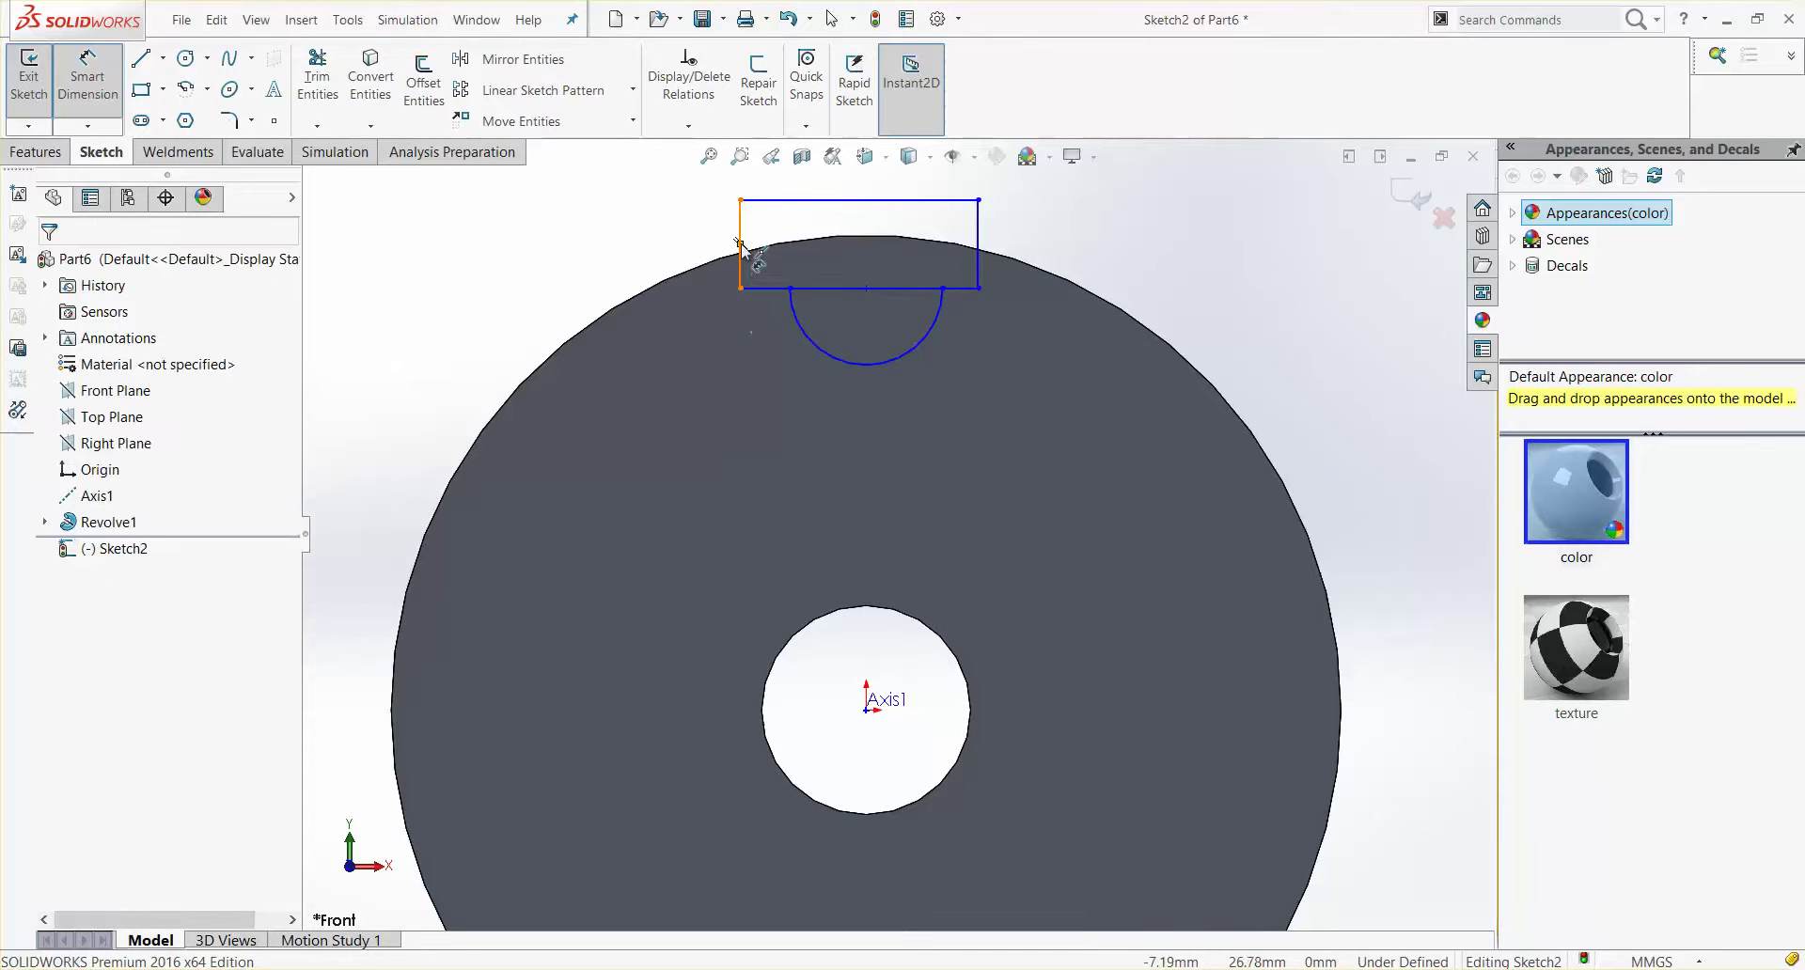
pyautogui.click(742, 235)
pyautogui.click(683, 249)
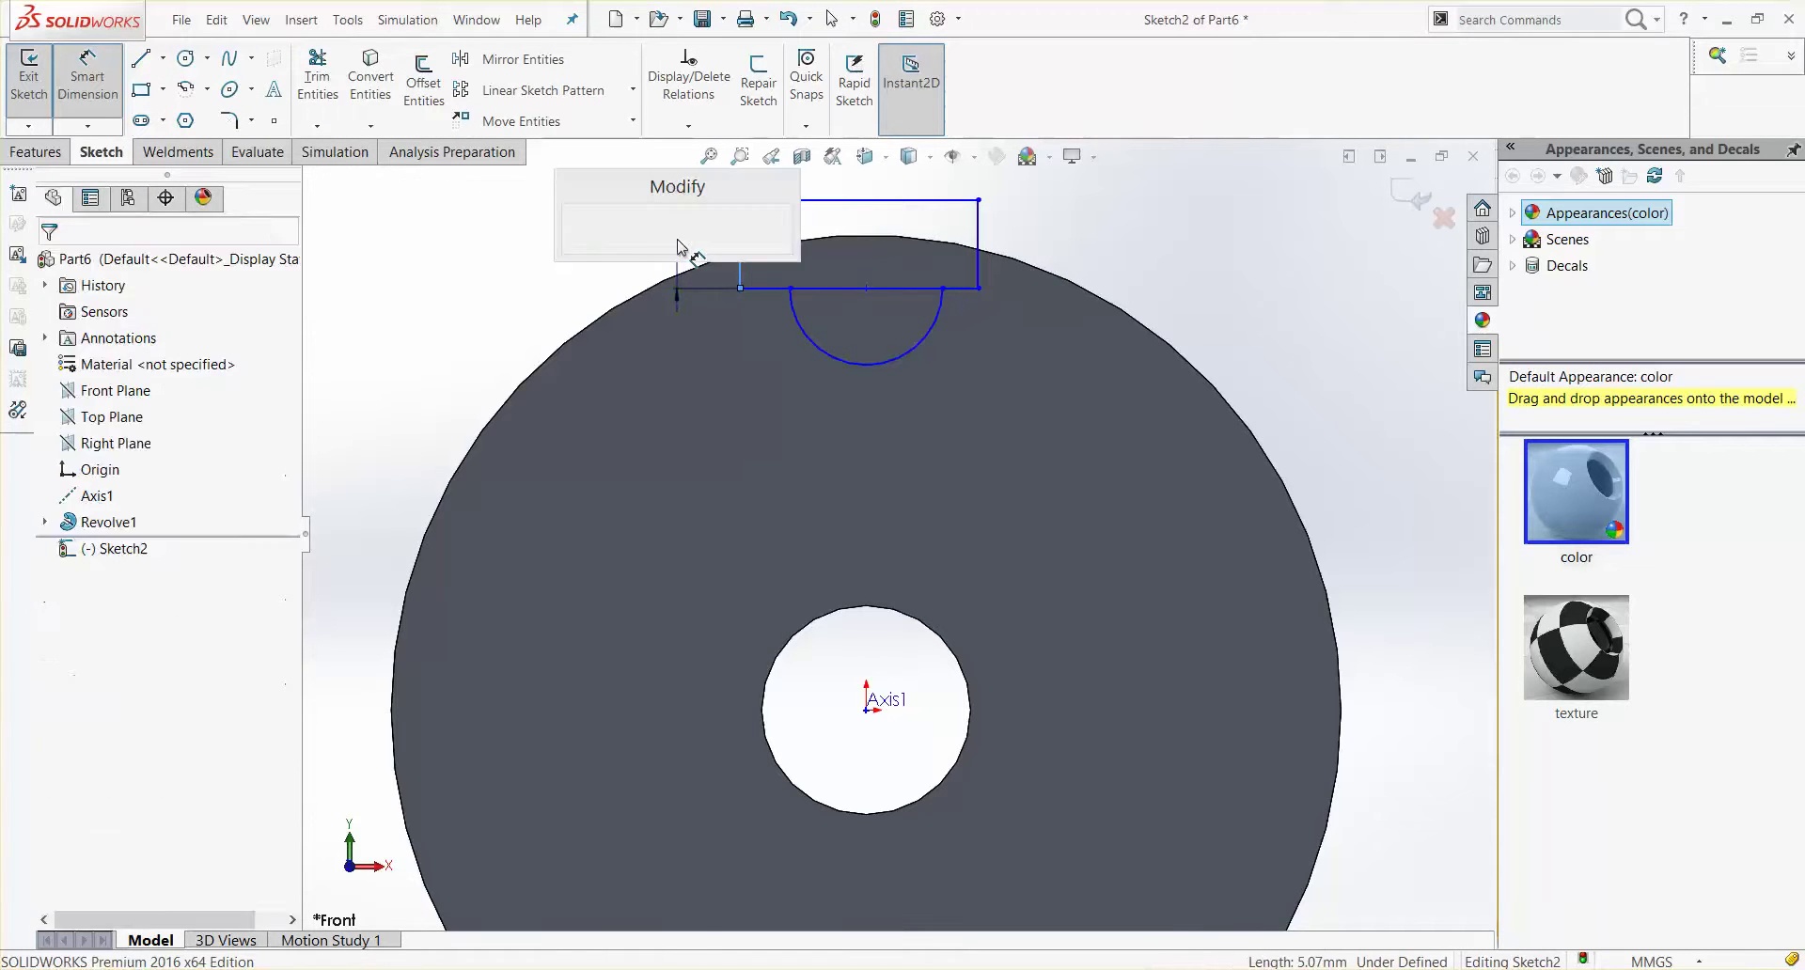
pyautogui.write('2')
pyautogui.press('Return')
pyautogui.press('Escape')
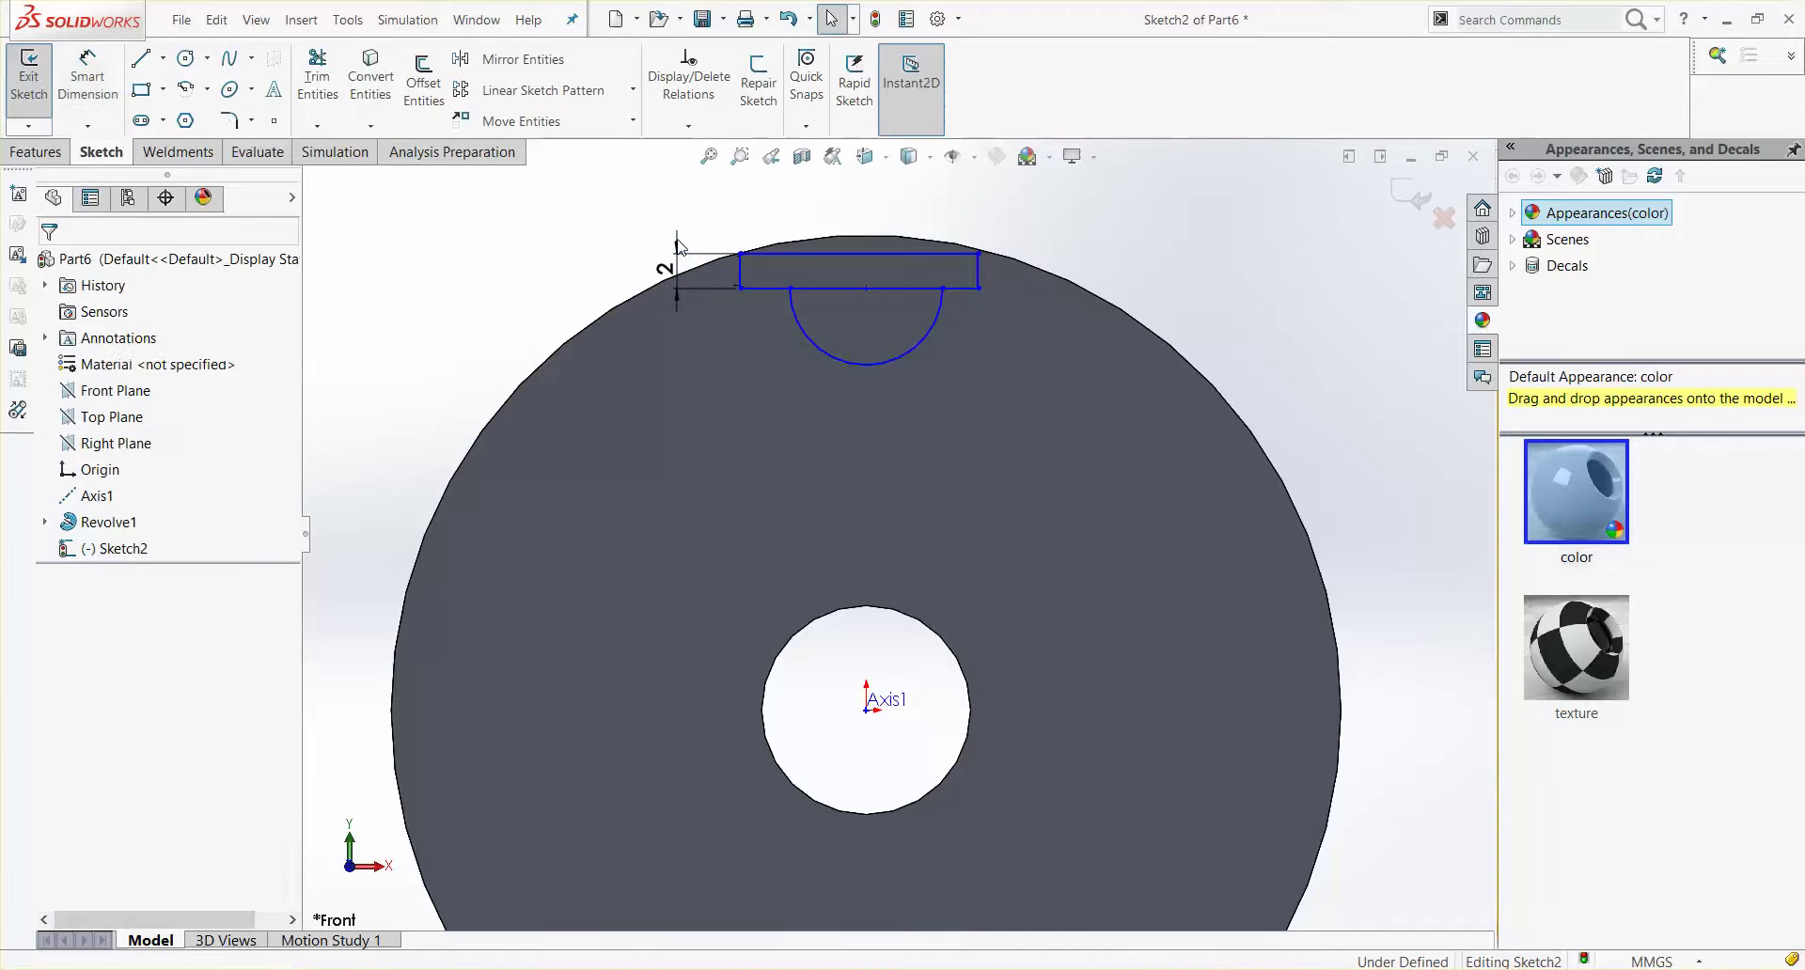
# Step: Make the arc centre coincident with the midpoint of the rectangle's bottom edge
pyautogui.click(867, 289)
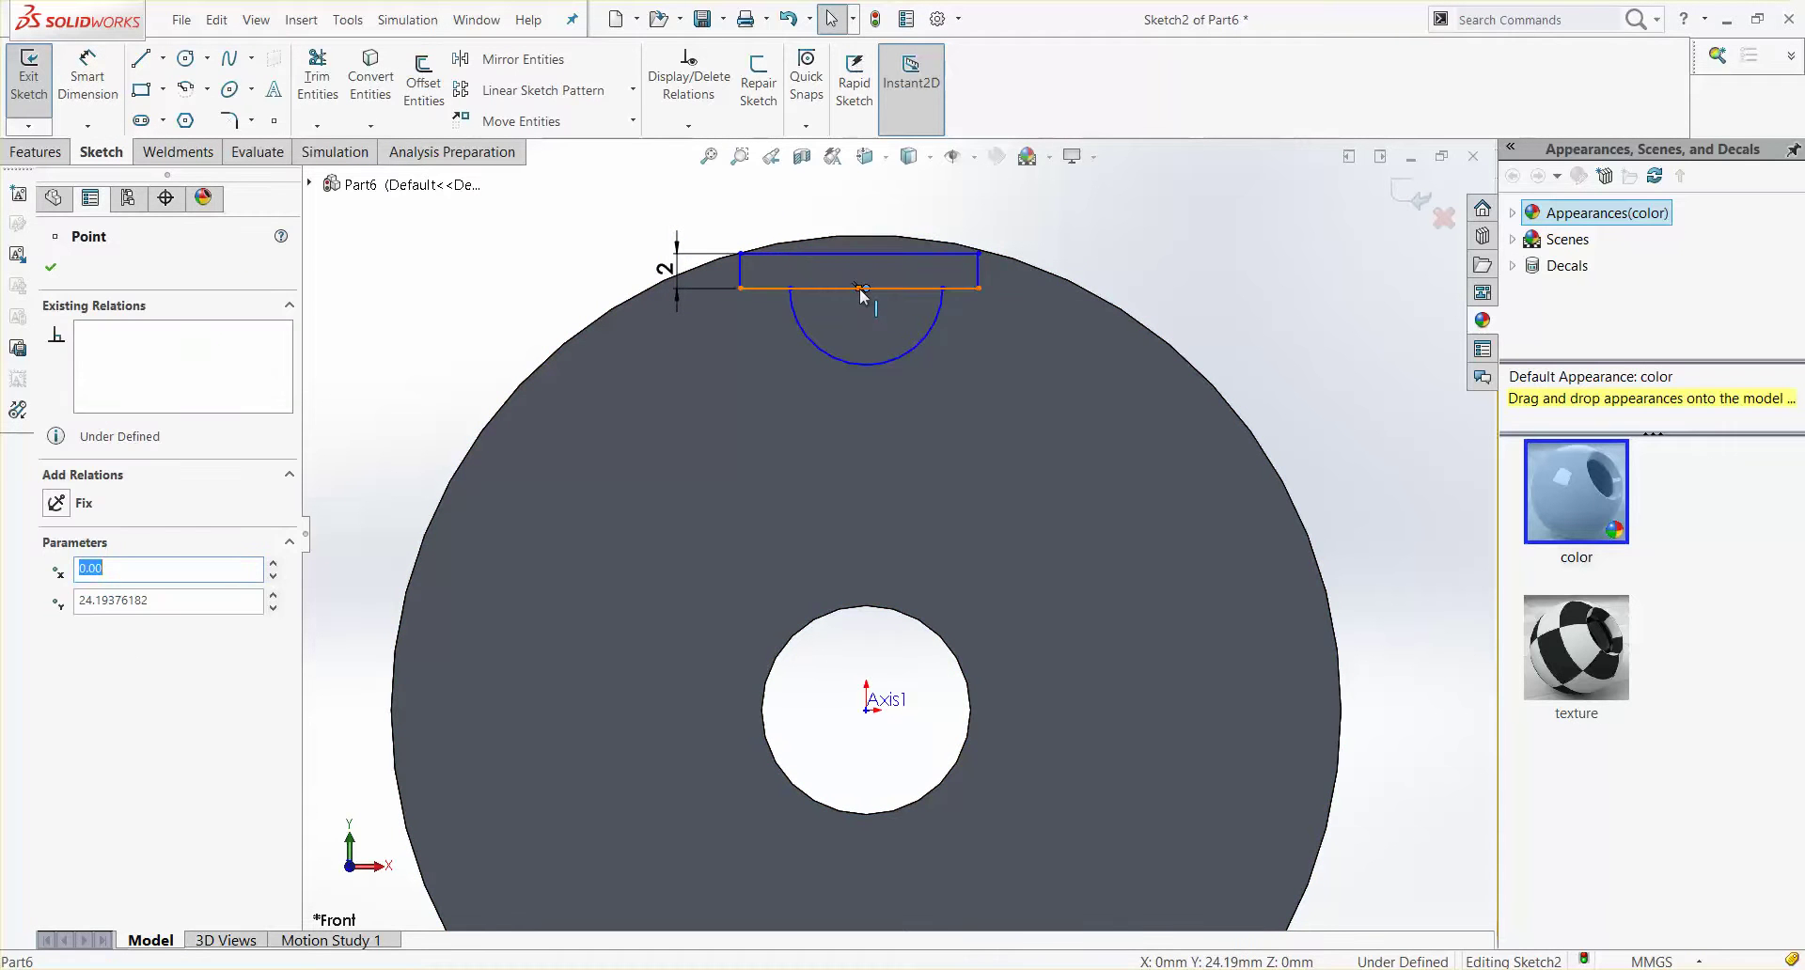
pyautogui.keyDown('ctrl'); pyautogui.click(861, 290); pyautogui.keyUp('ctrl')
pyautogui.click(470, 301)
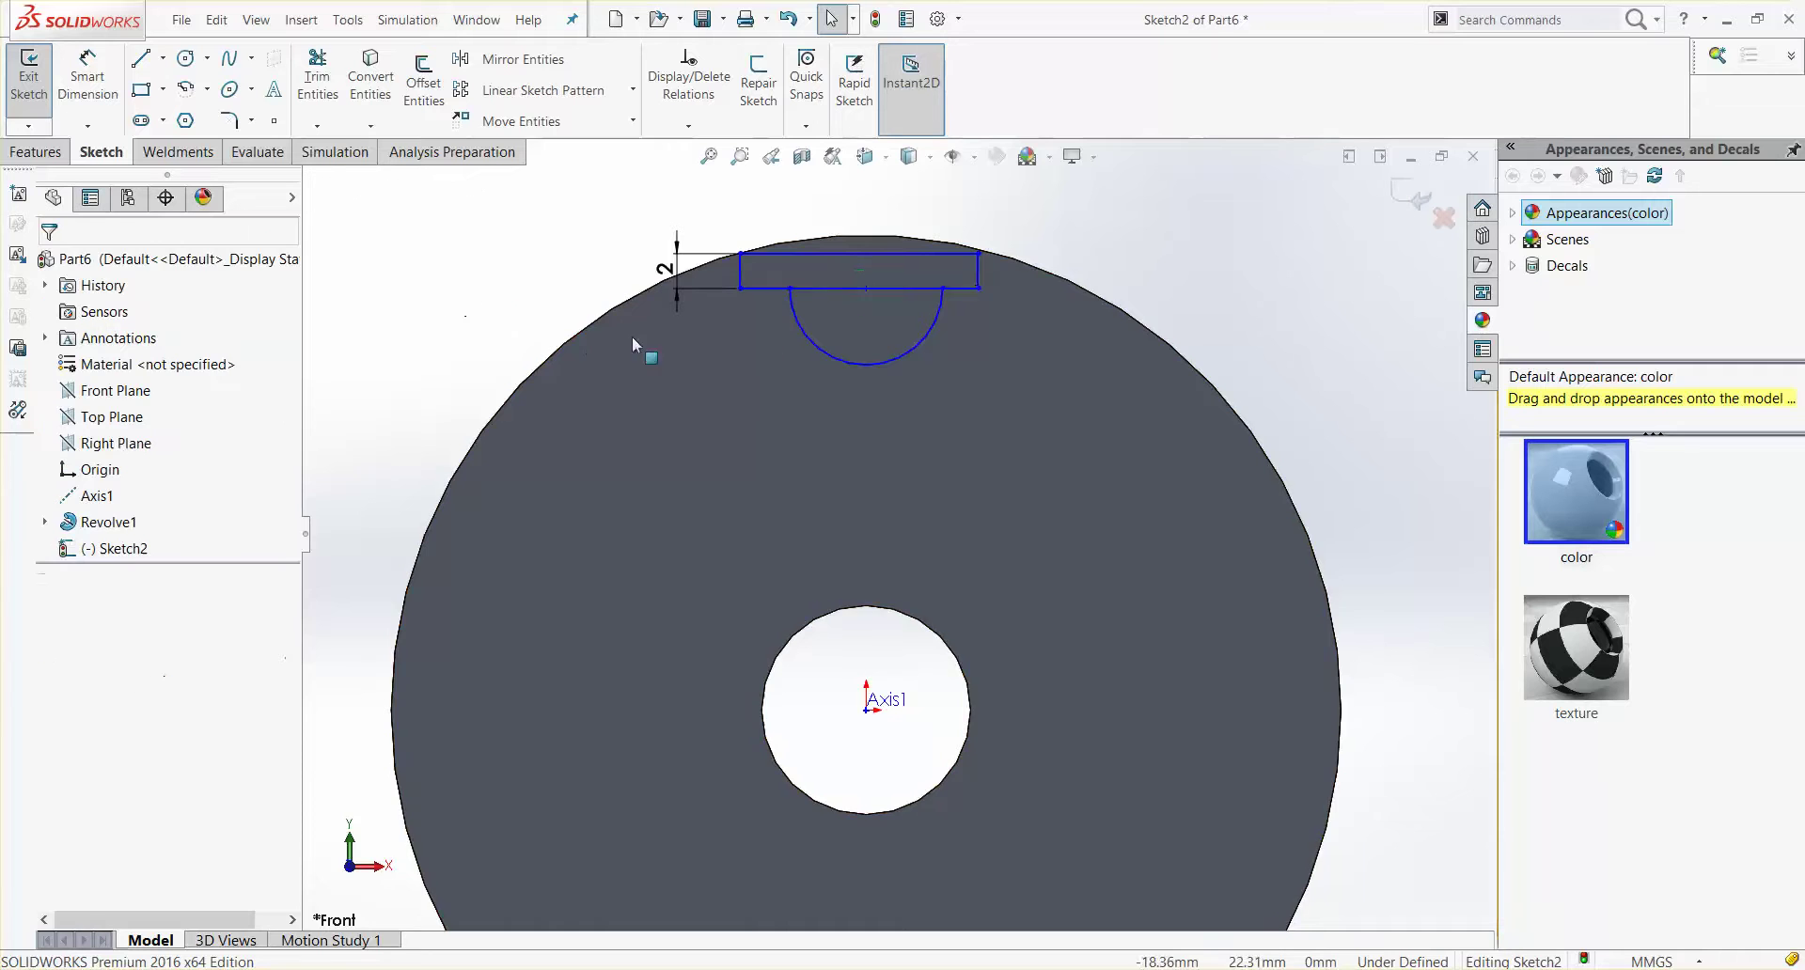
pyautogui.scroll(-3, 839, 255)
pyautogui.click(889, 313)
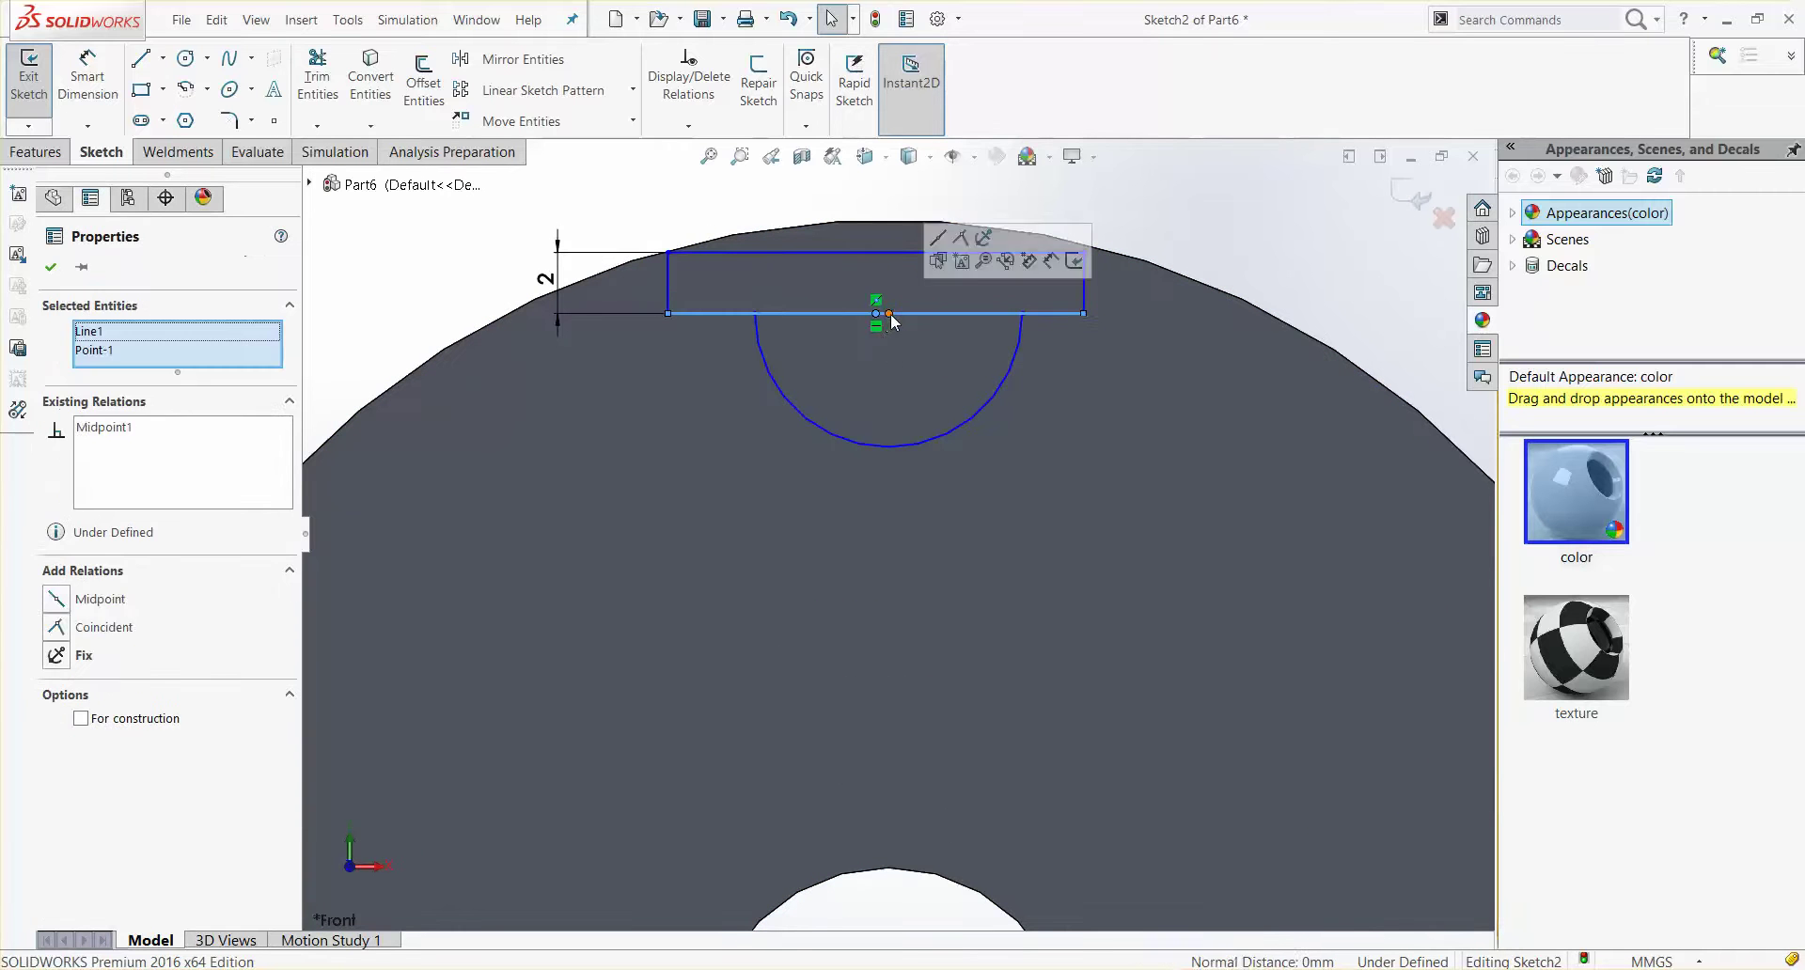
pyautogui.keyDown('ctrl'); pyautogui.click(889, 313); pyautogui.keyUp('ctrl')
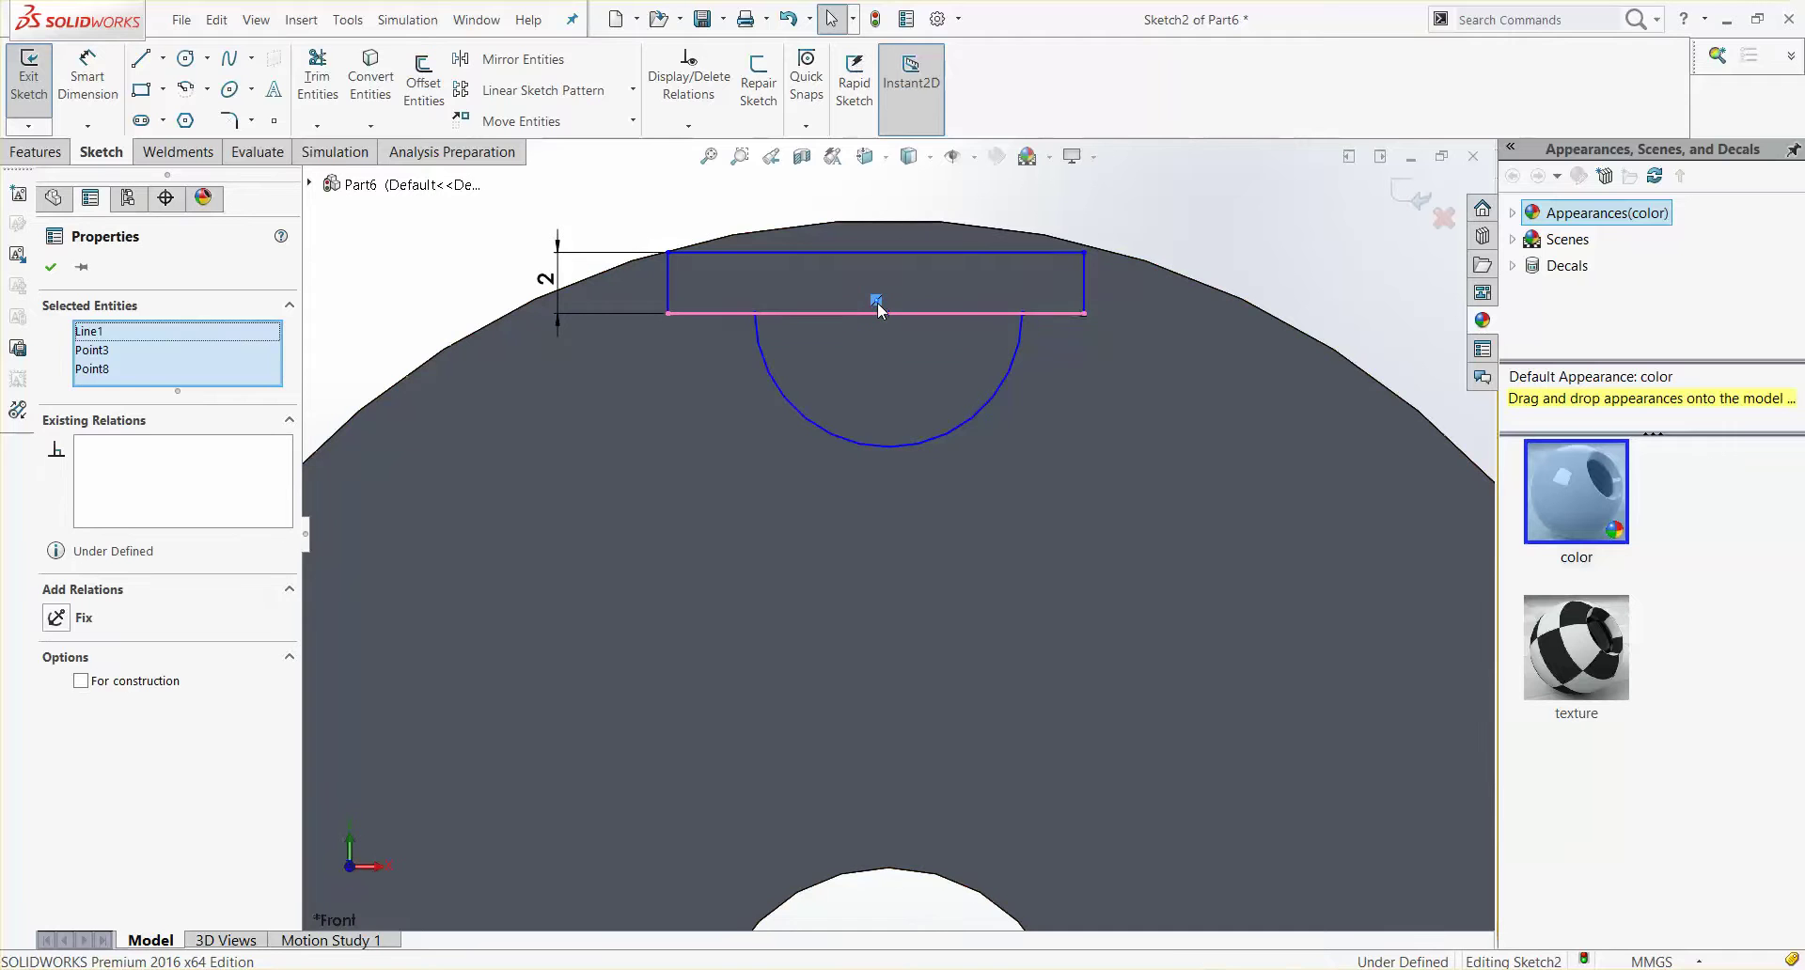
pyautogui.click(877, 302)
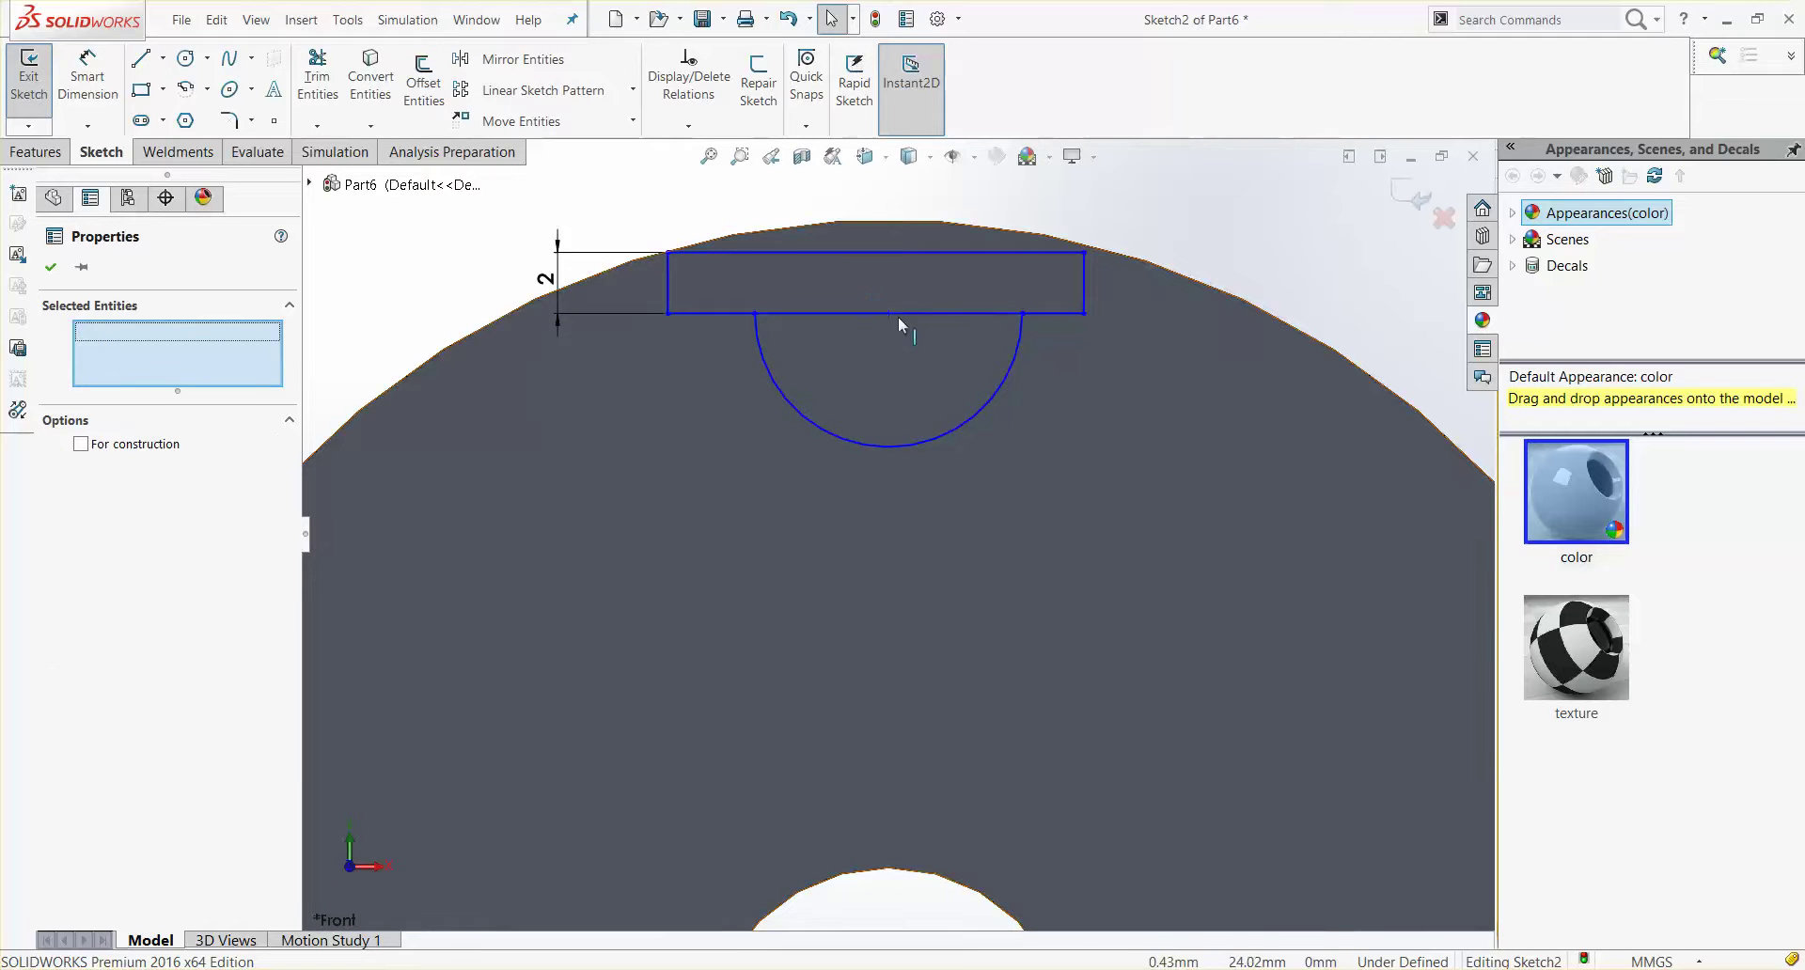
pyautogui.click(877, 314)
pyautogui.keyDown('ctrl'); pyautogui.click(889, 314); pyautogui.keyUp('ctrl')
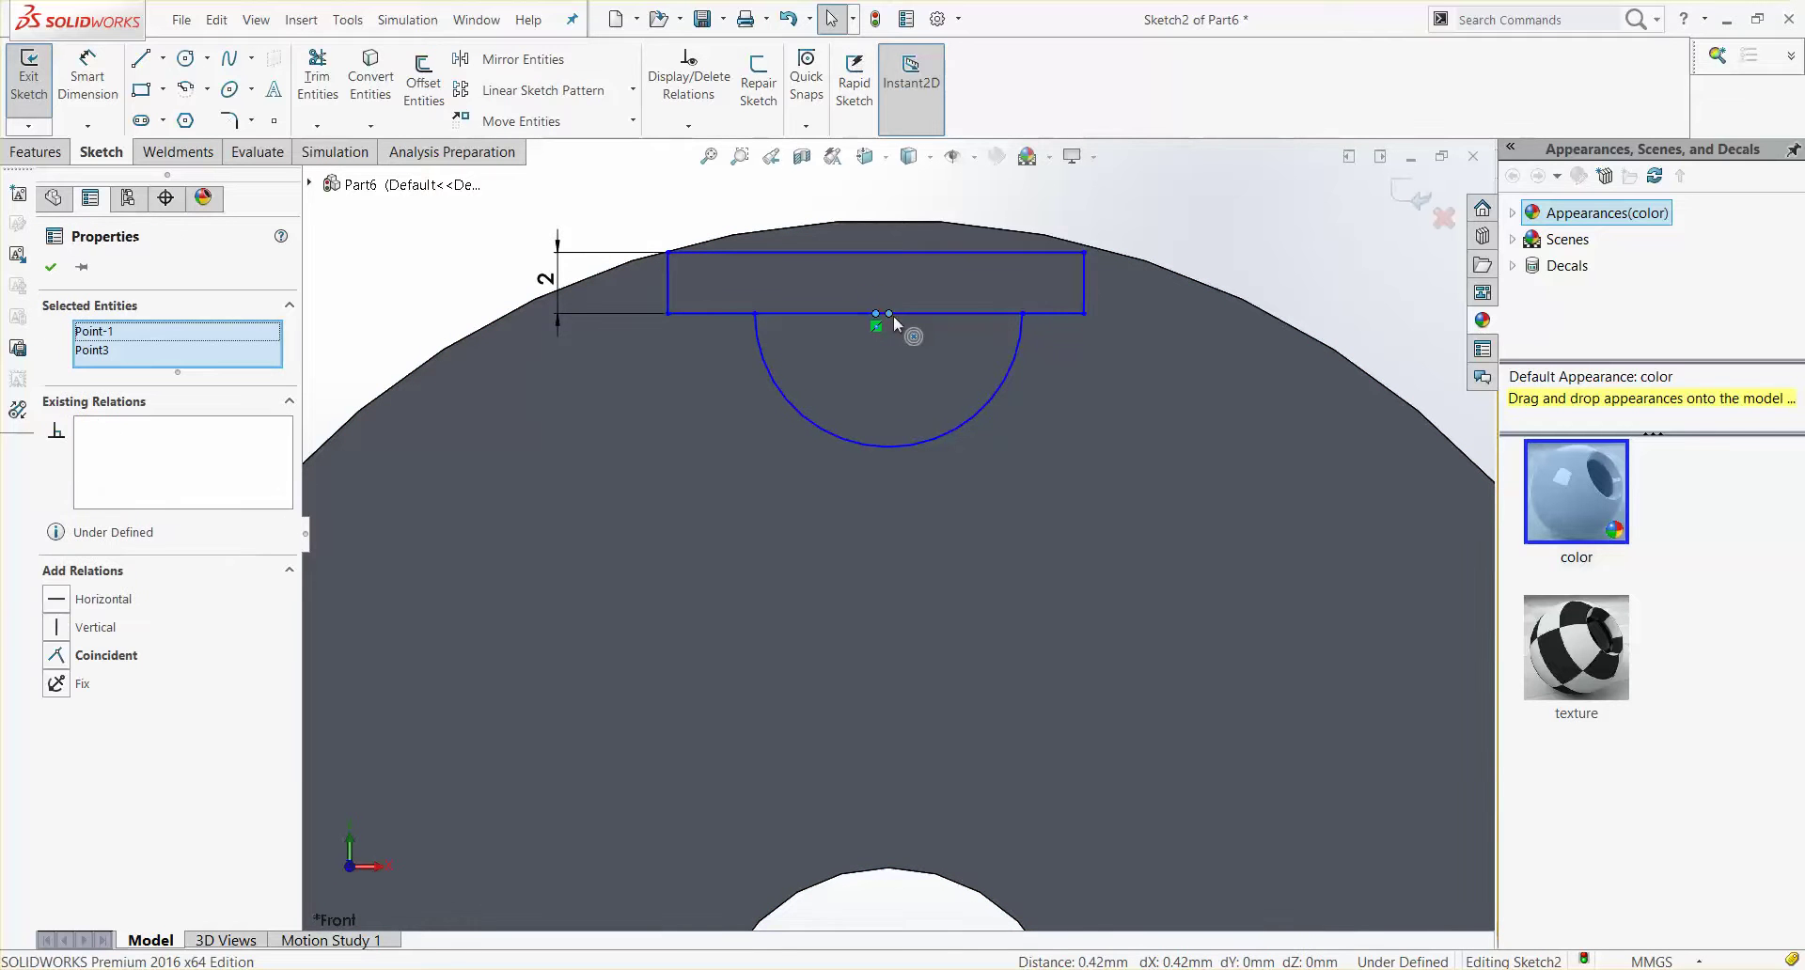
pyautogui.click(57, 655)
# Step: Constrain both arc end points to lie on the rectangle's bottom edge
pyautogui.click(1248, 252)
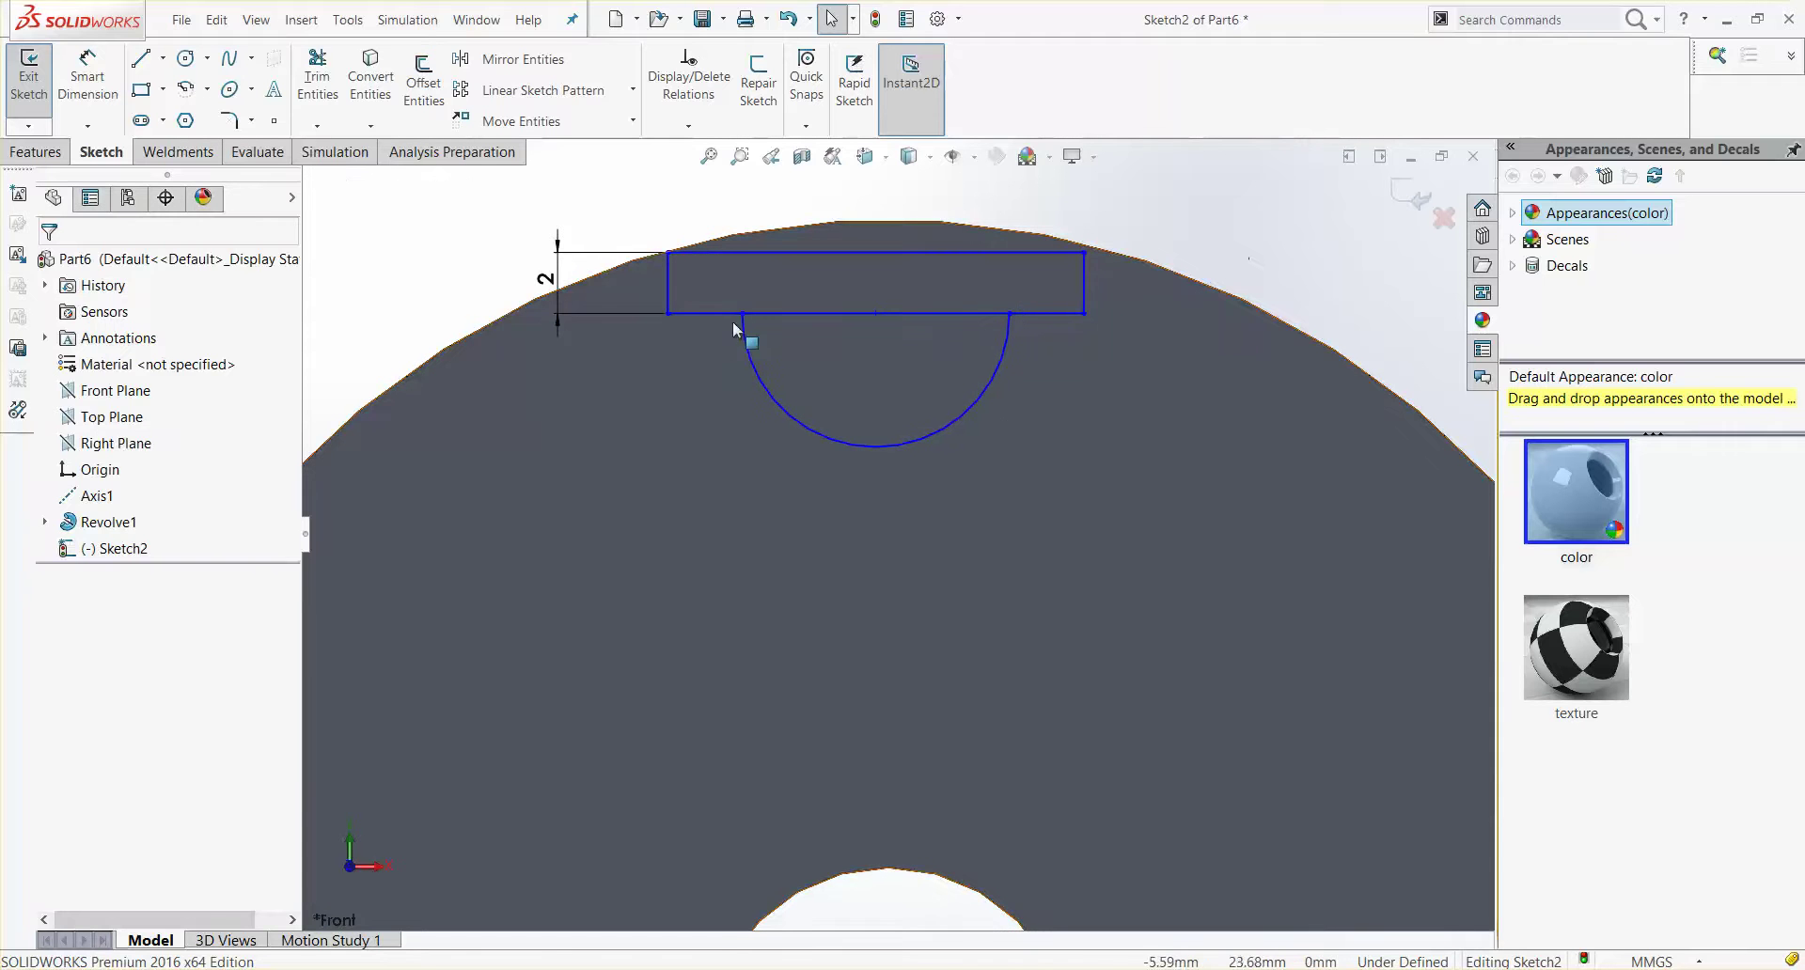
pyautogui.click(743, 313)
pyautogui.keyDown('ctrl'); pyautogui.click(770, 314); pyautogui.keyUp('ctrl')
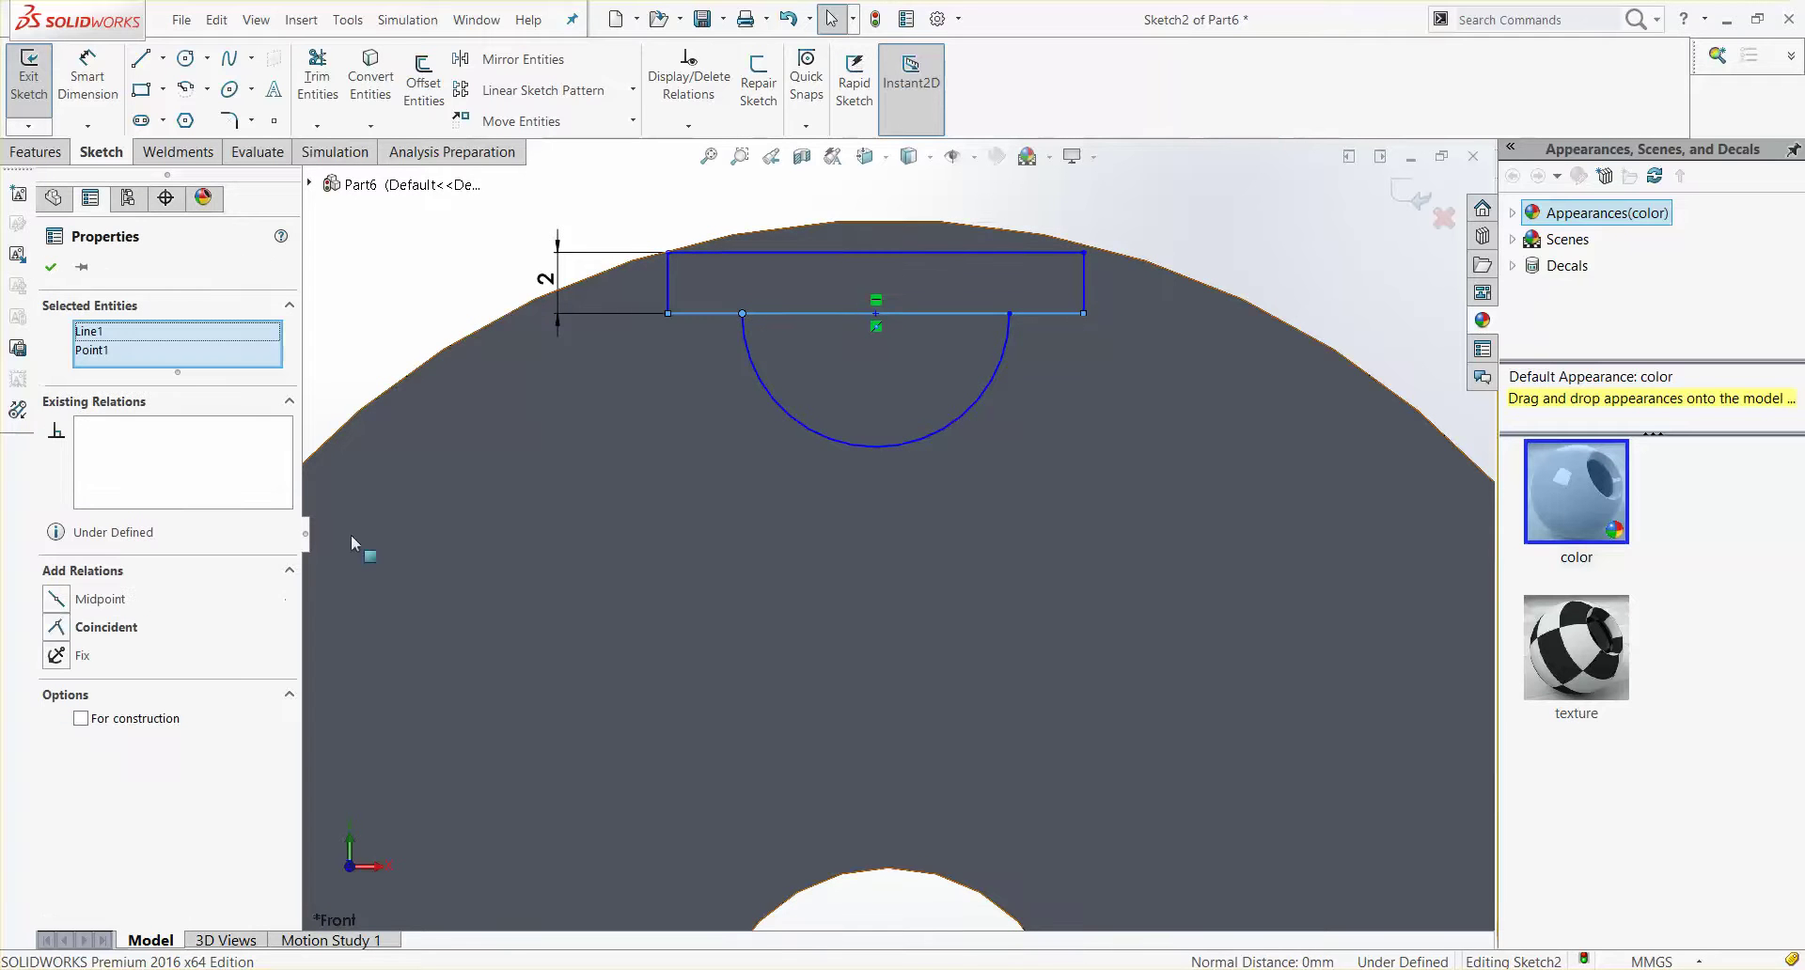
pyautogui.click(58, 629)
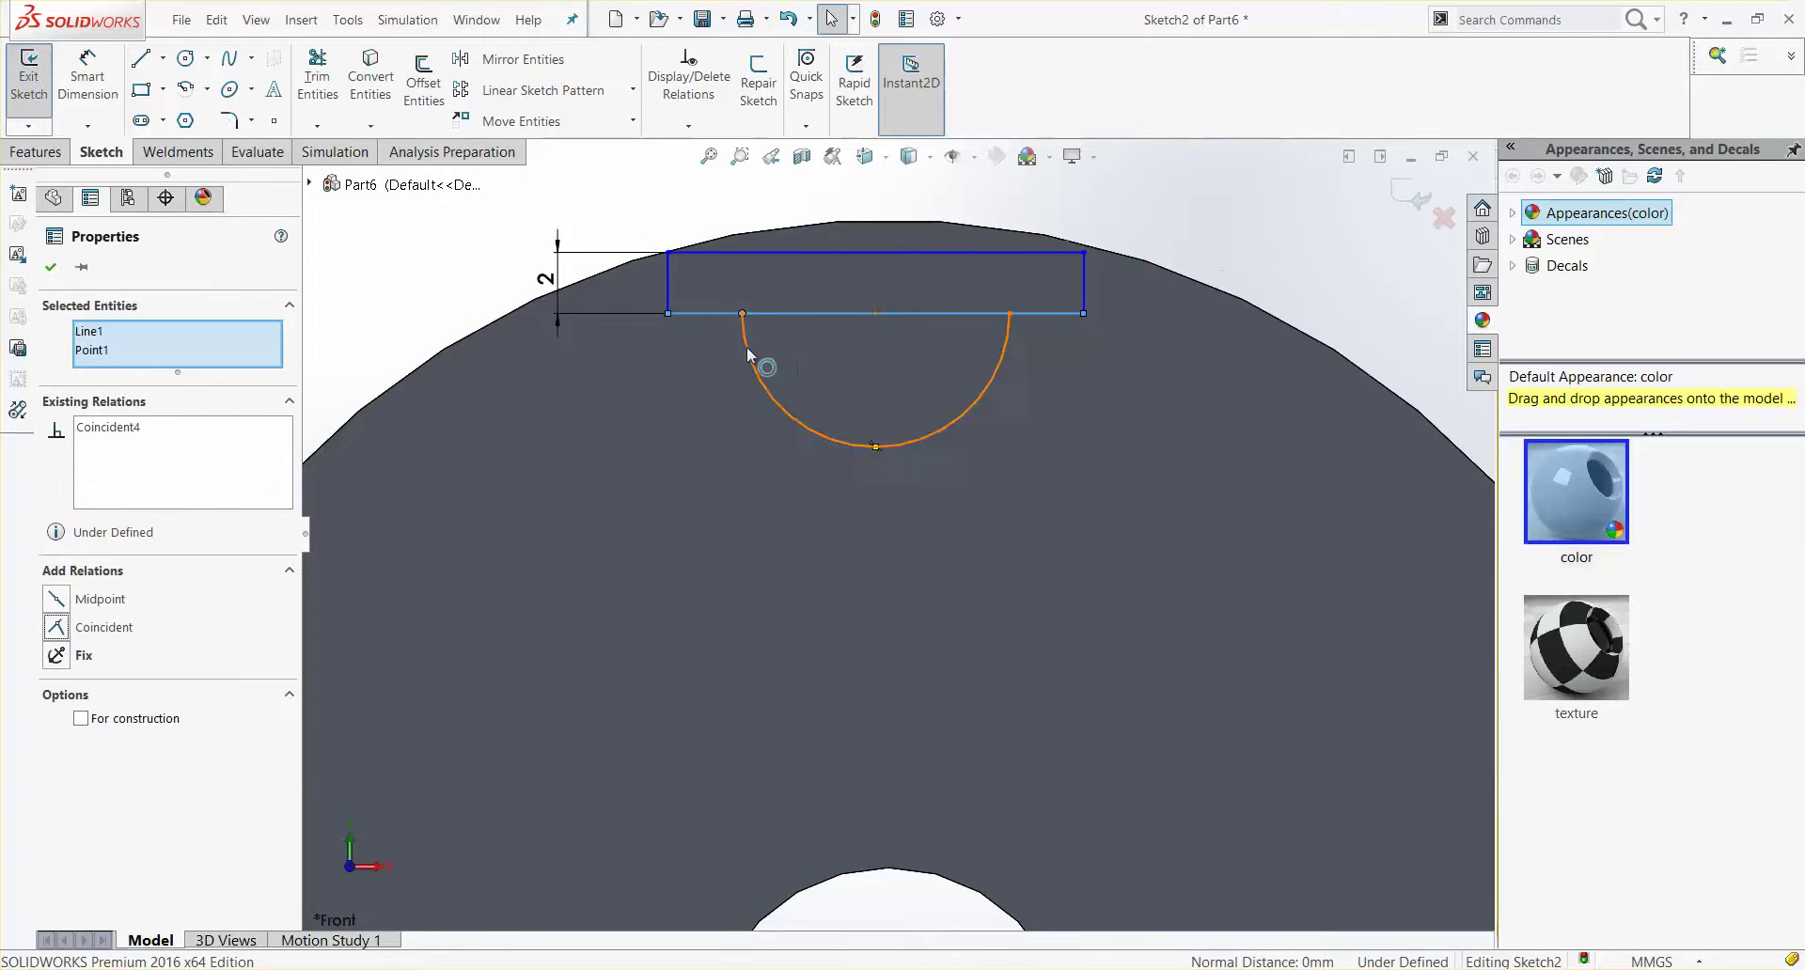
pyautogui.click(1262, 254)
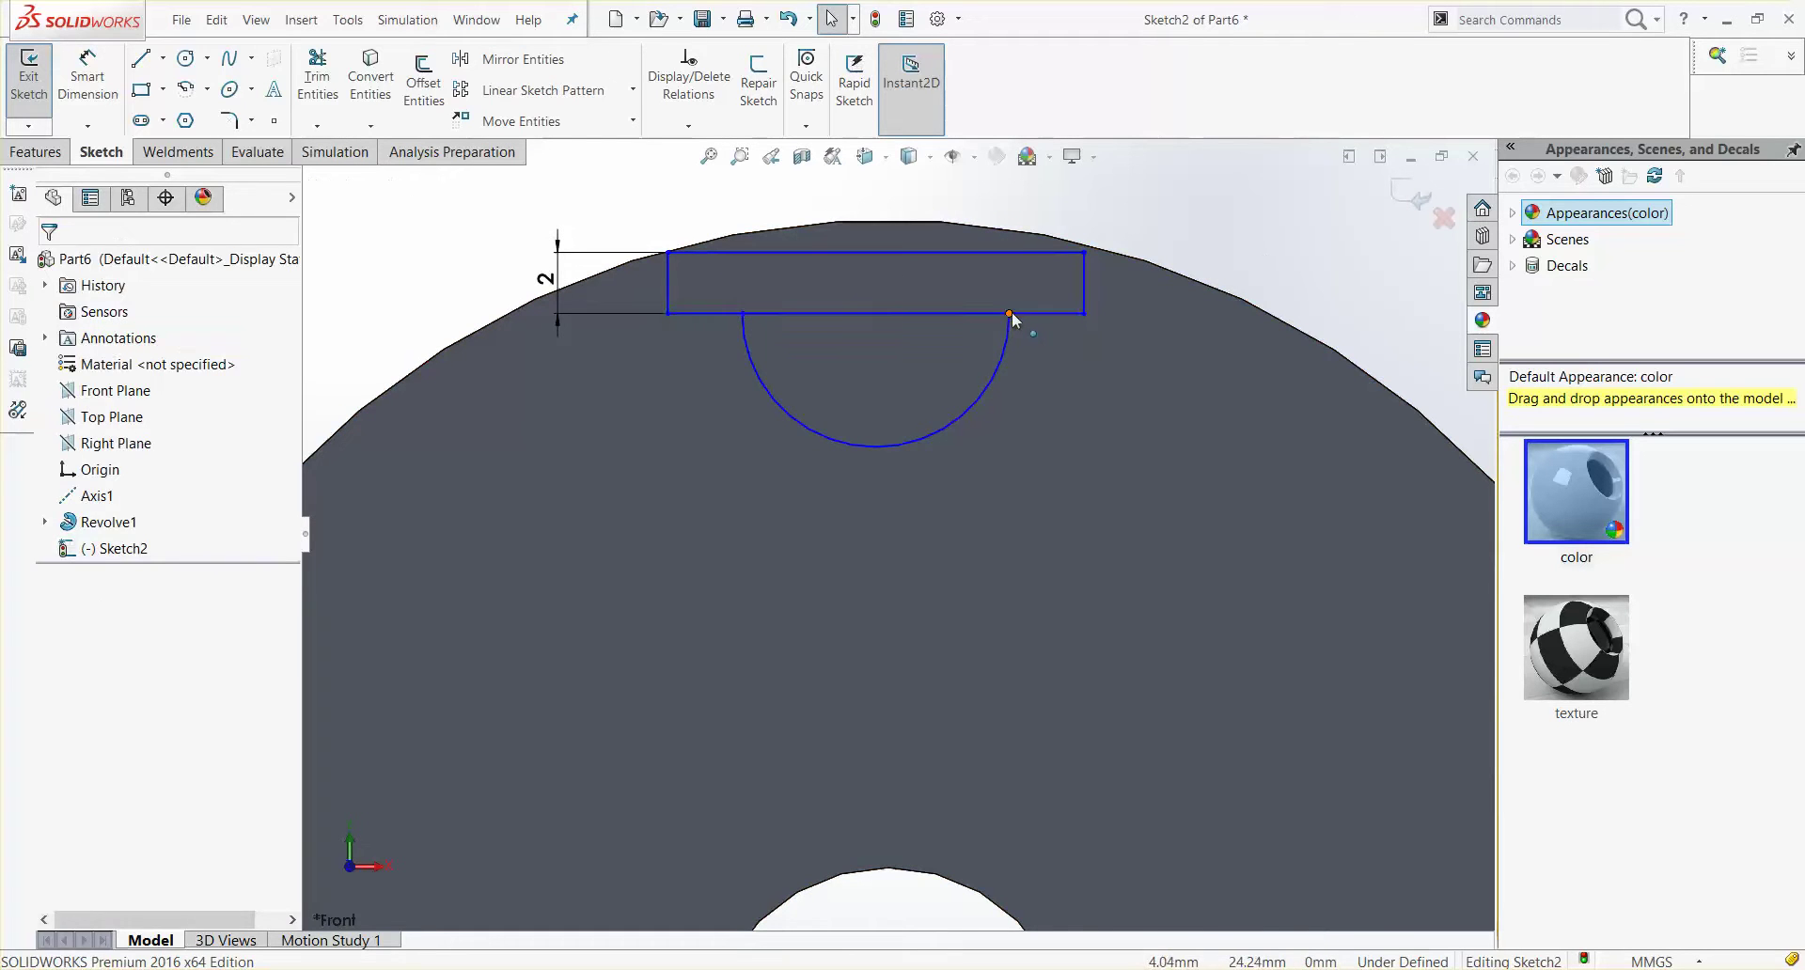
pyautogui.click(1009, 314)
pyautogui.keyDown('ctrl'); pyautogui.click(984, 316); pyautogui.keyUp('ctrl')
pyautogui.click(56, 630)
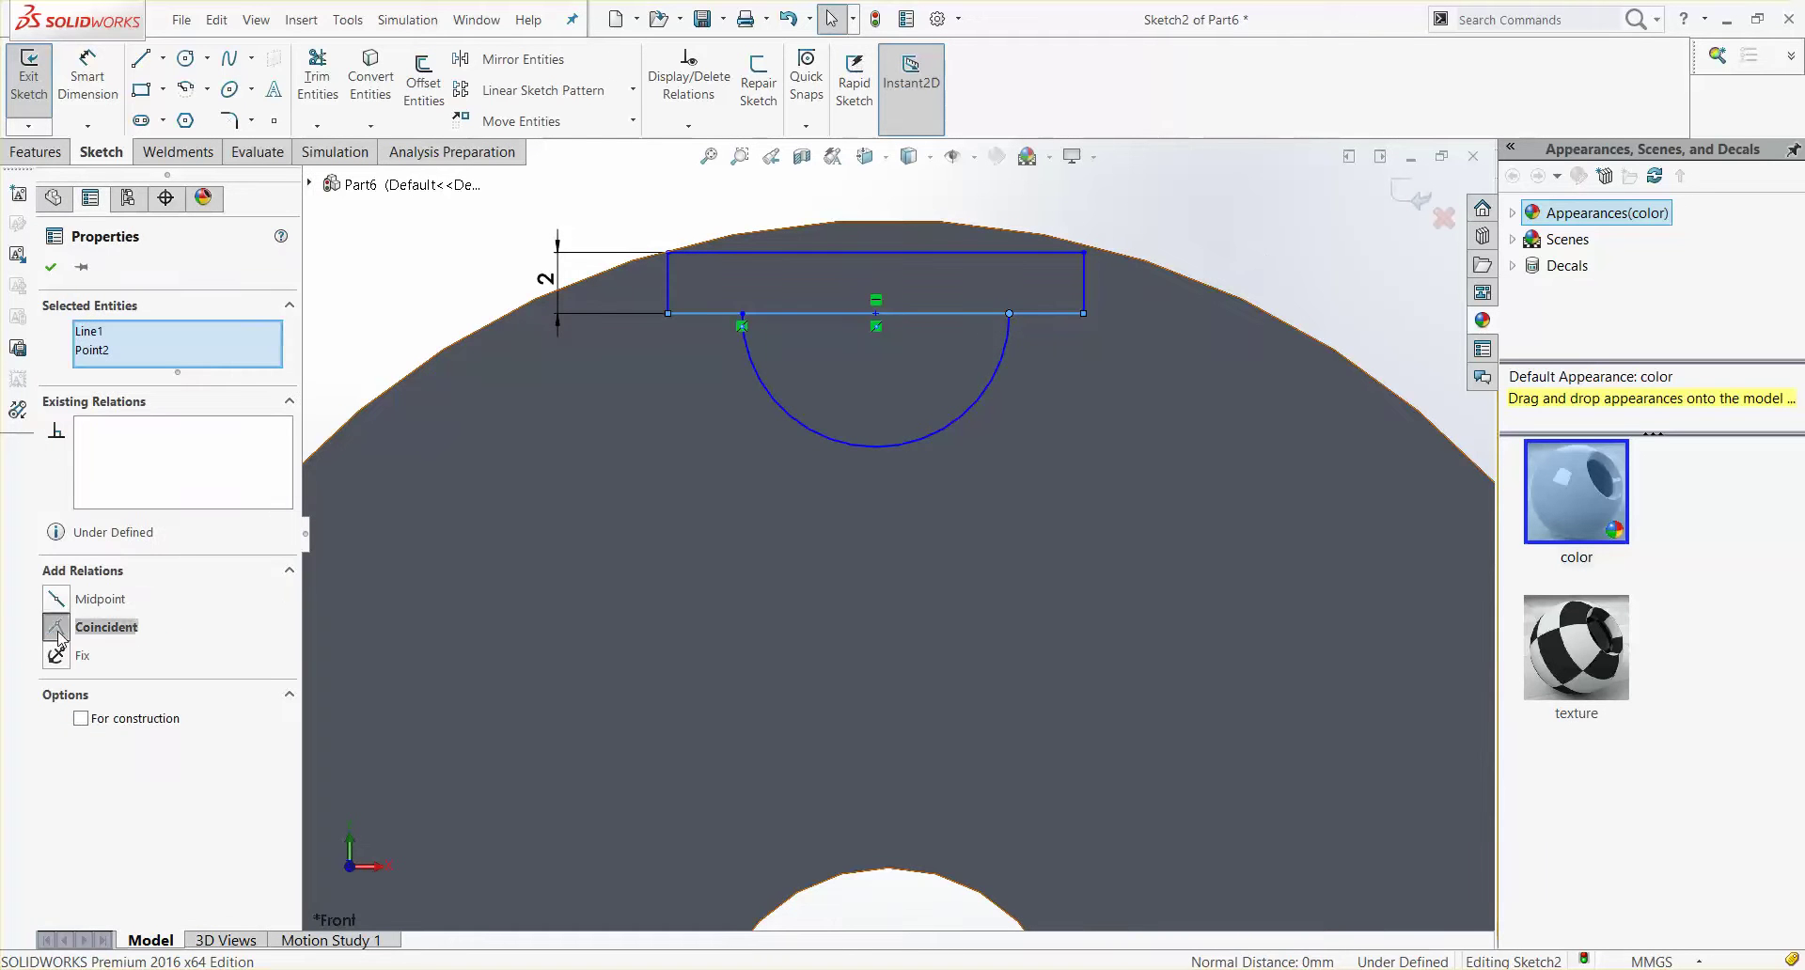
pyautogui.press('Escape')
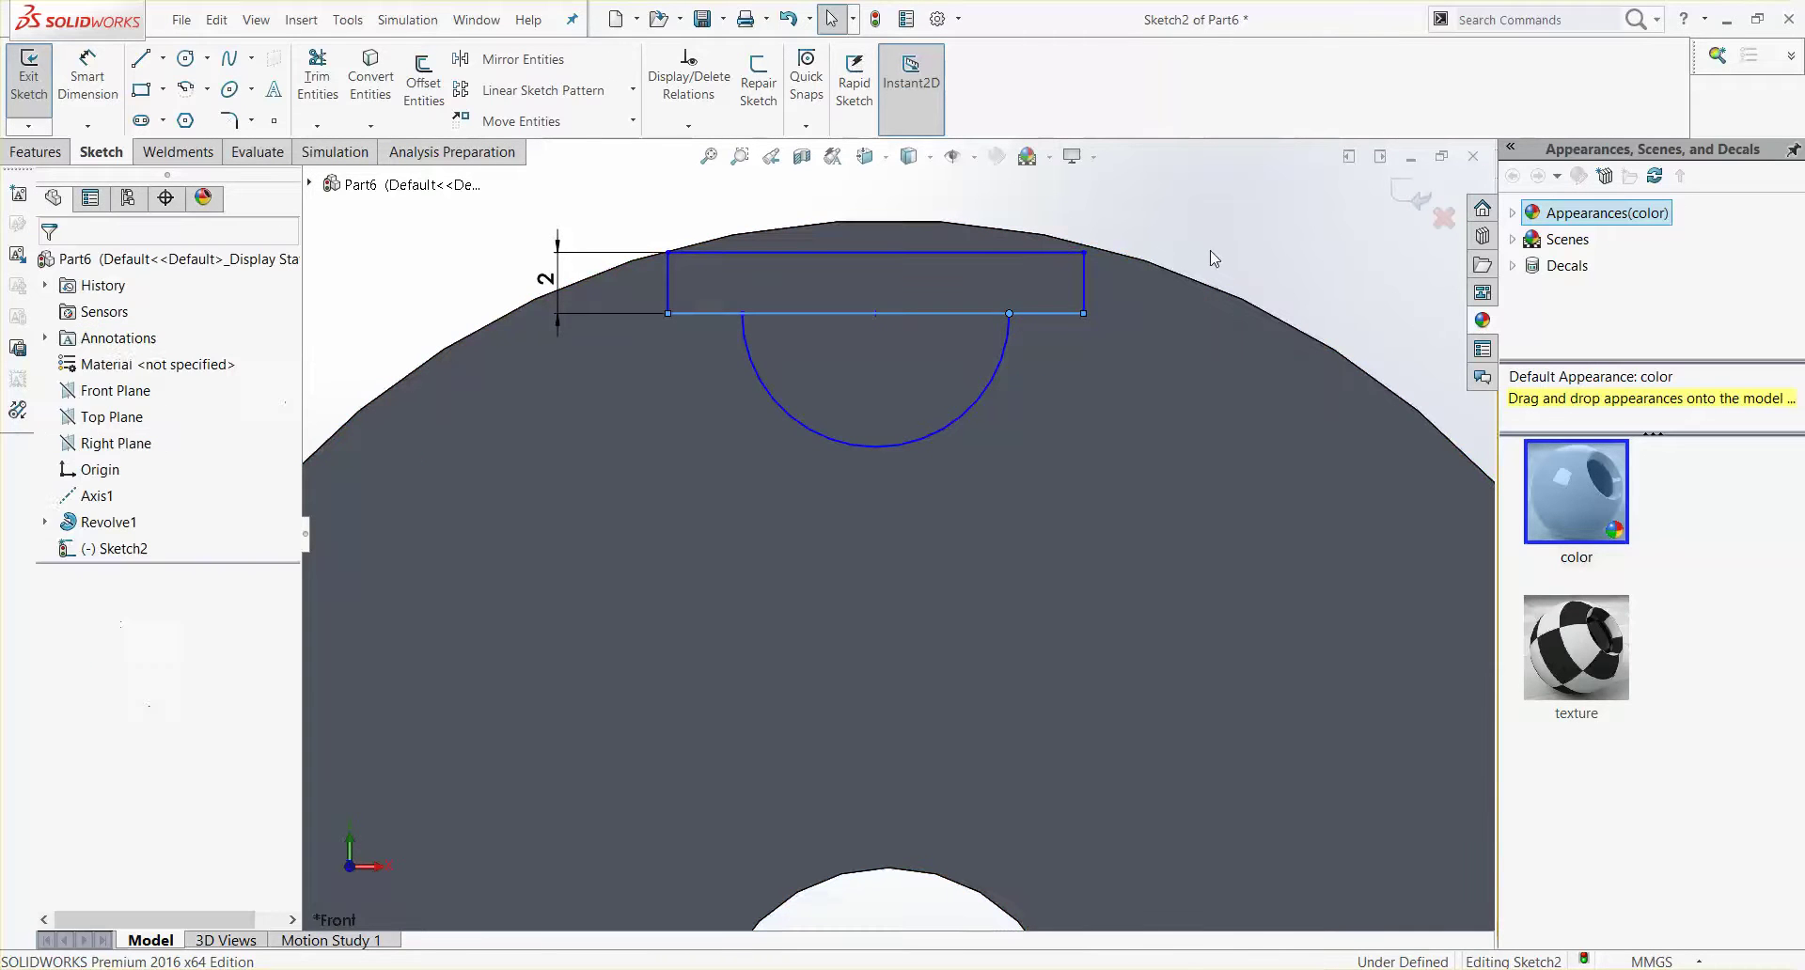
# Step: Add a Vertical relation between the arc centre and the part origin
pyautogui.click(1003, 369)
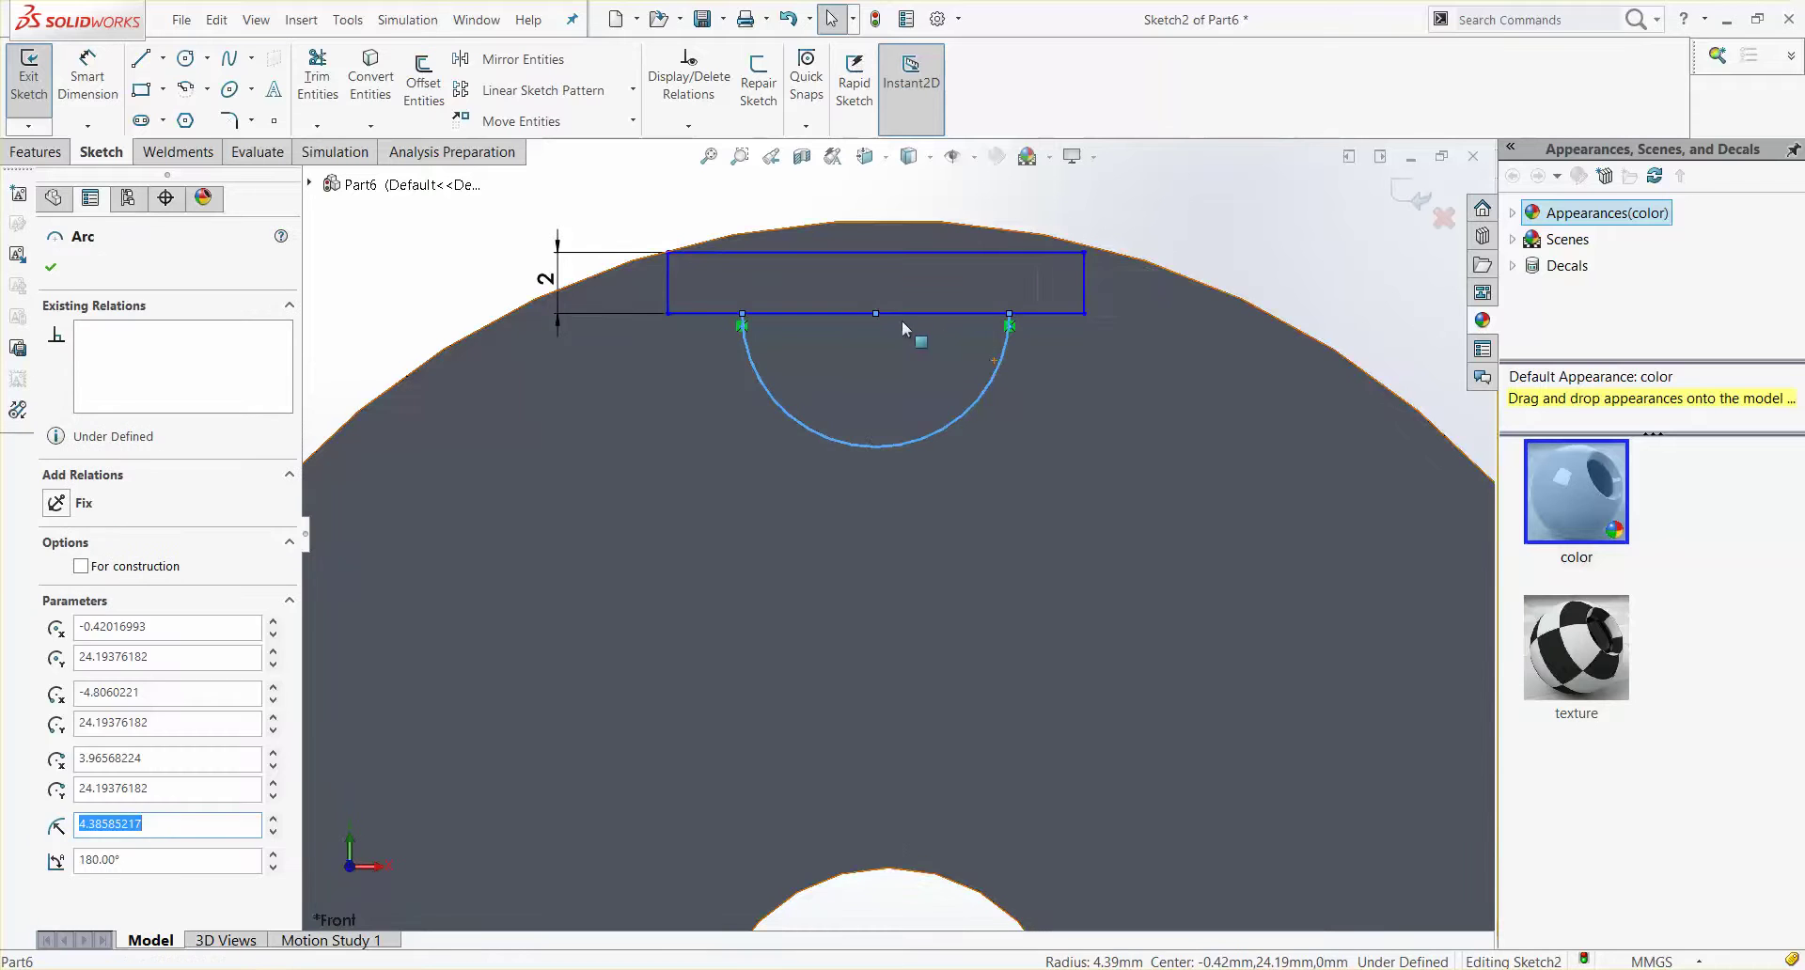
pyautogui.click(904, 314)
pyautogui.click(1280, 230)
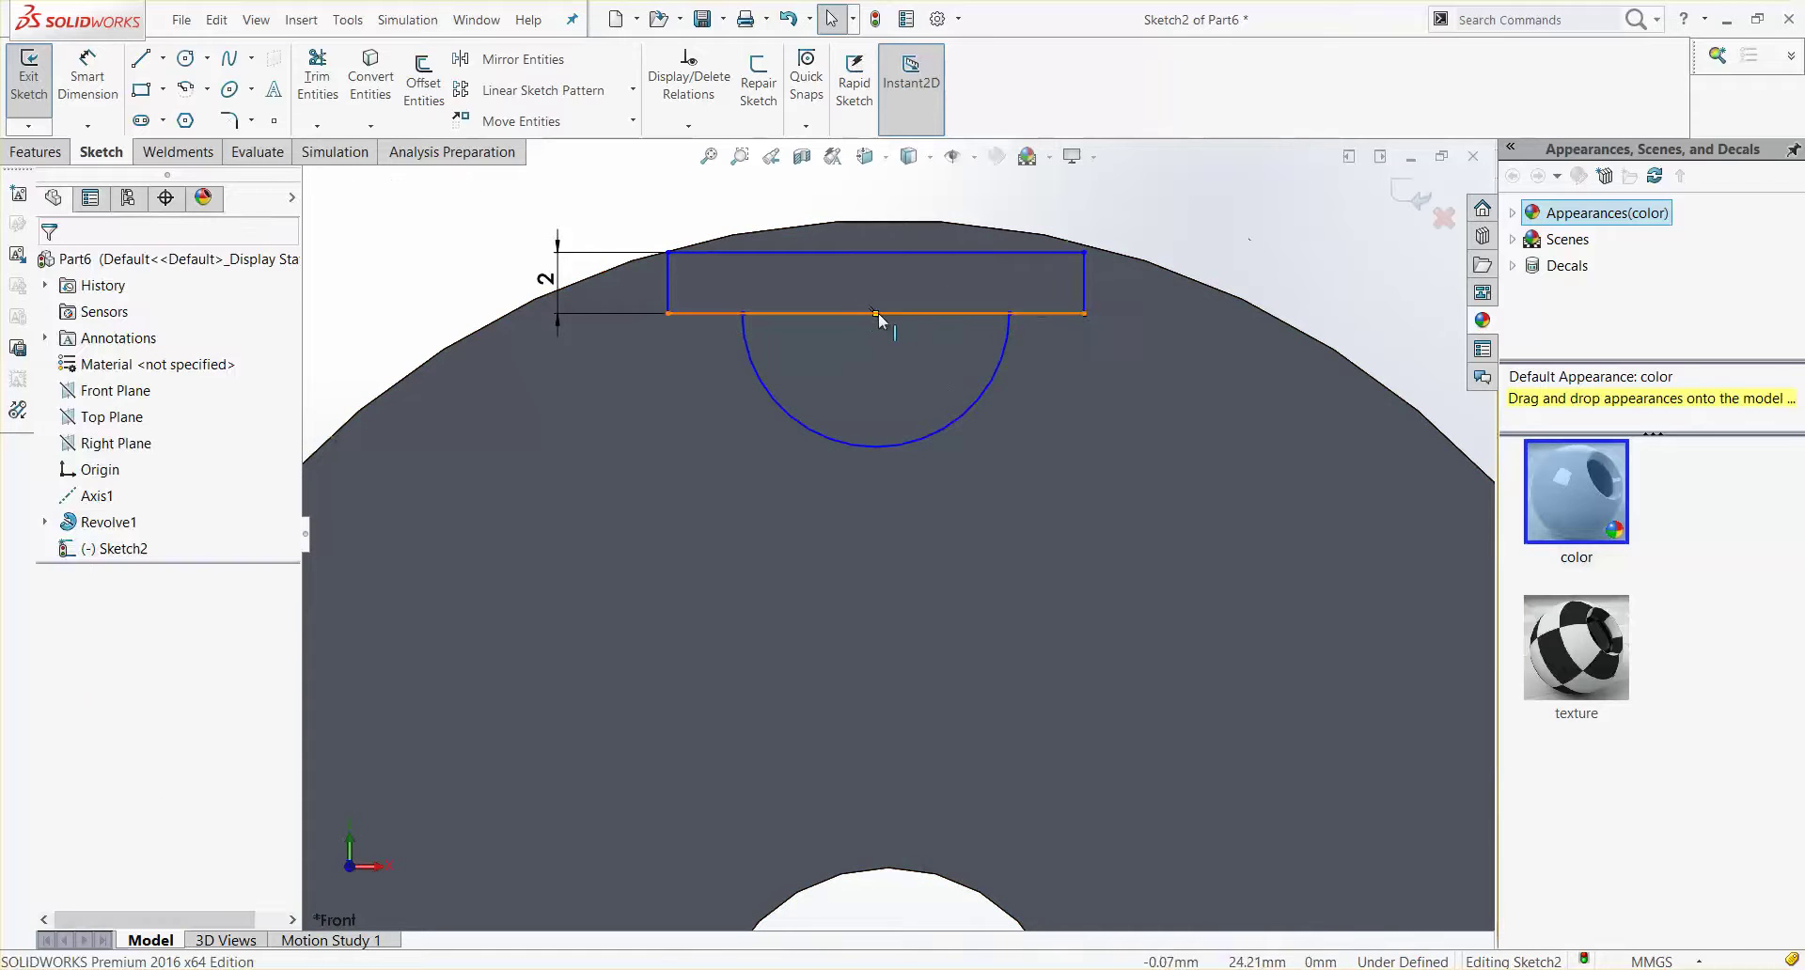
pyautogui.click(876, 326)
pyautogui.scroll(-5, 959, 533)
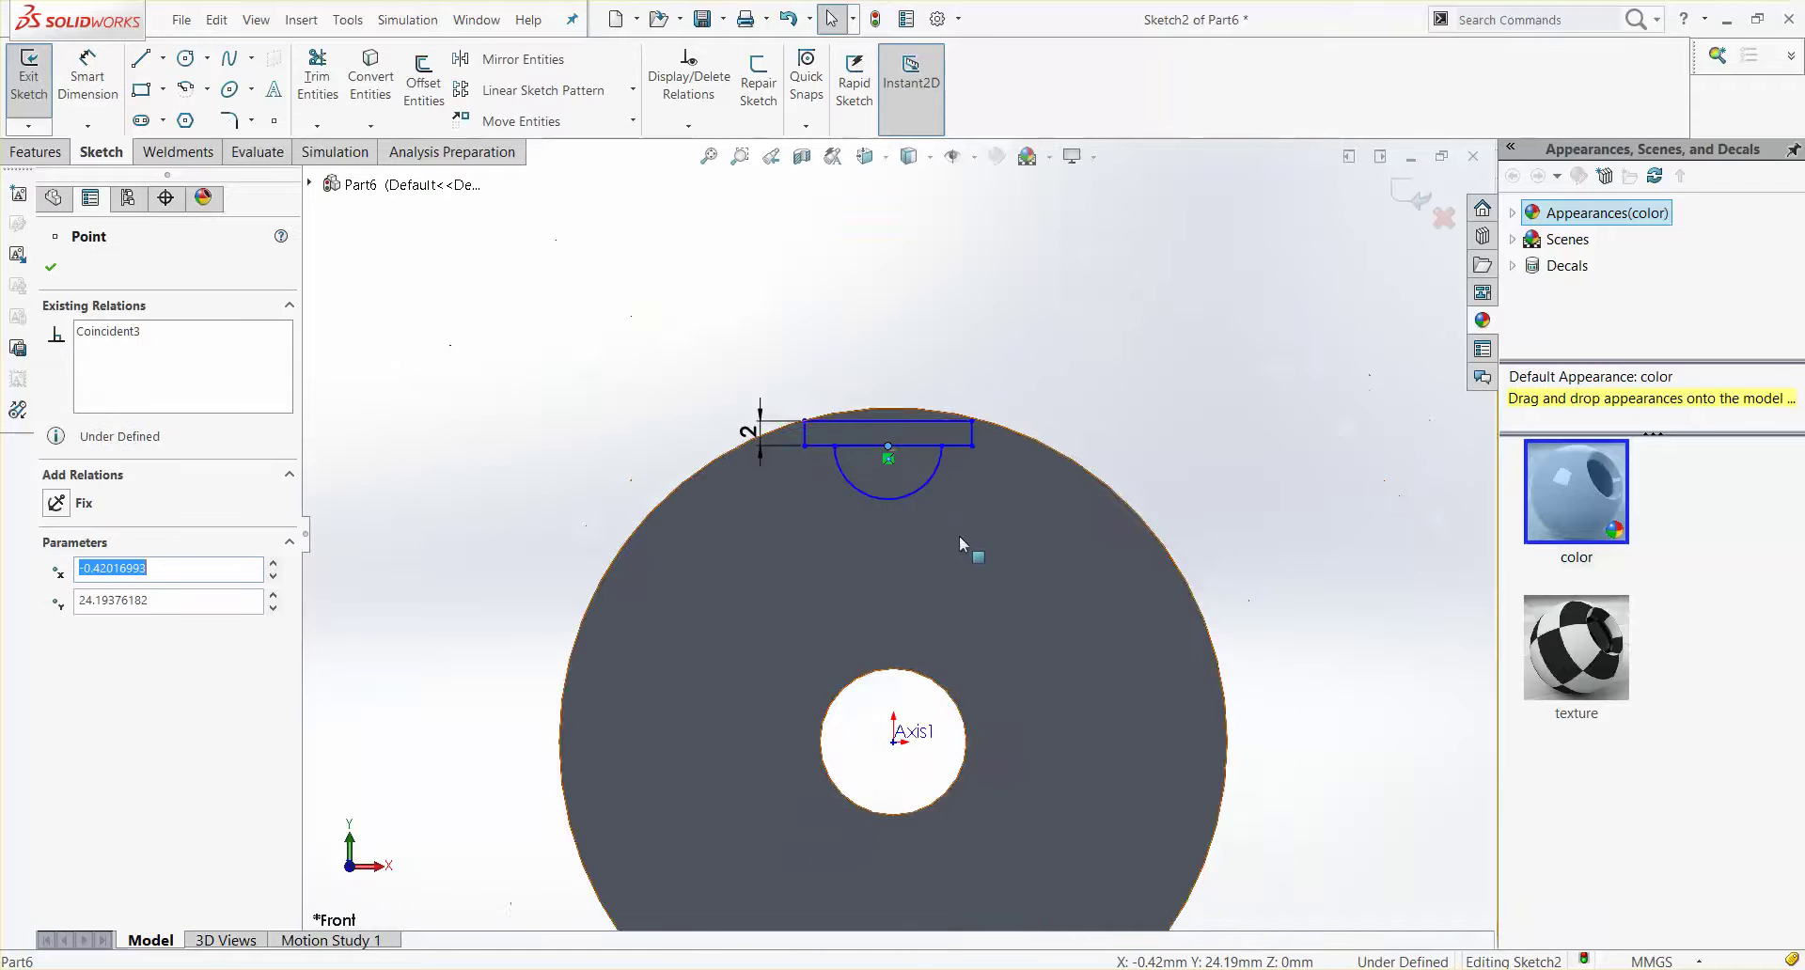
pyautogui.keyDown('ctrl'); pyautogui.click(893, 744); pyautogui.keyUp('ctrl')
pyautogui.click(58, 627)
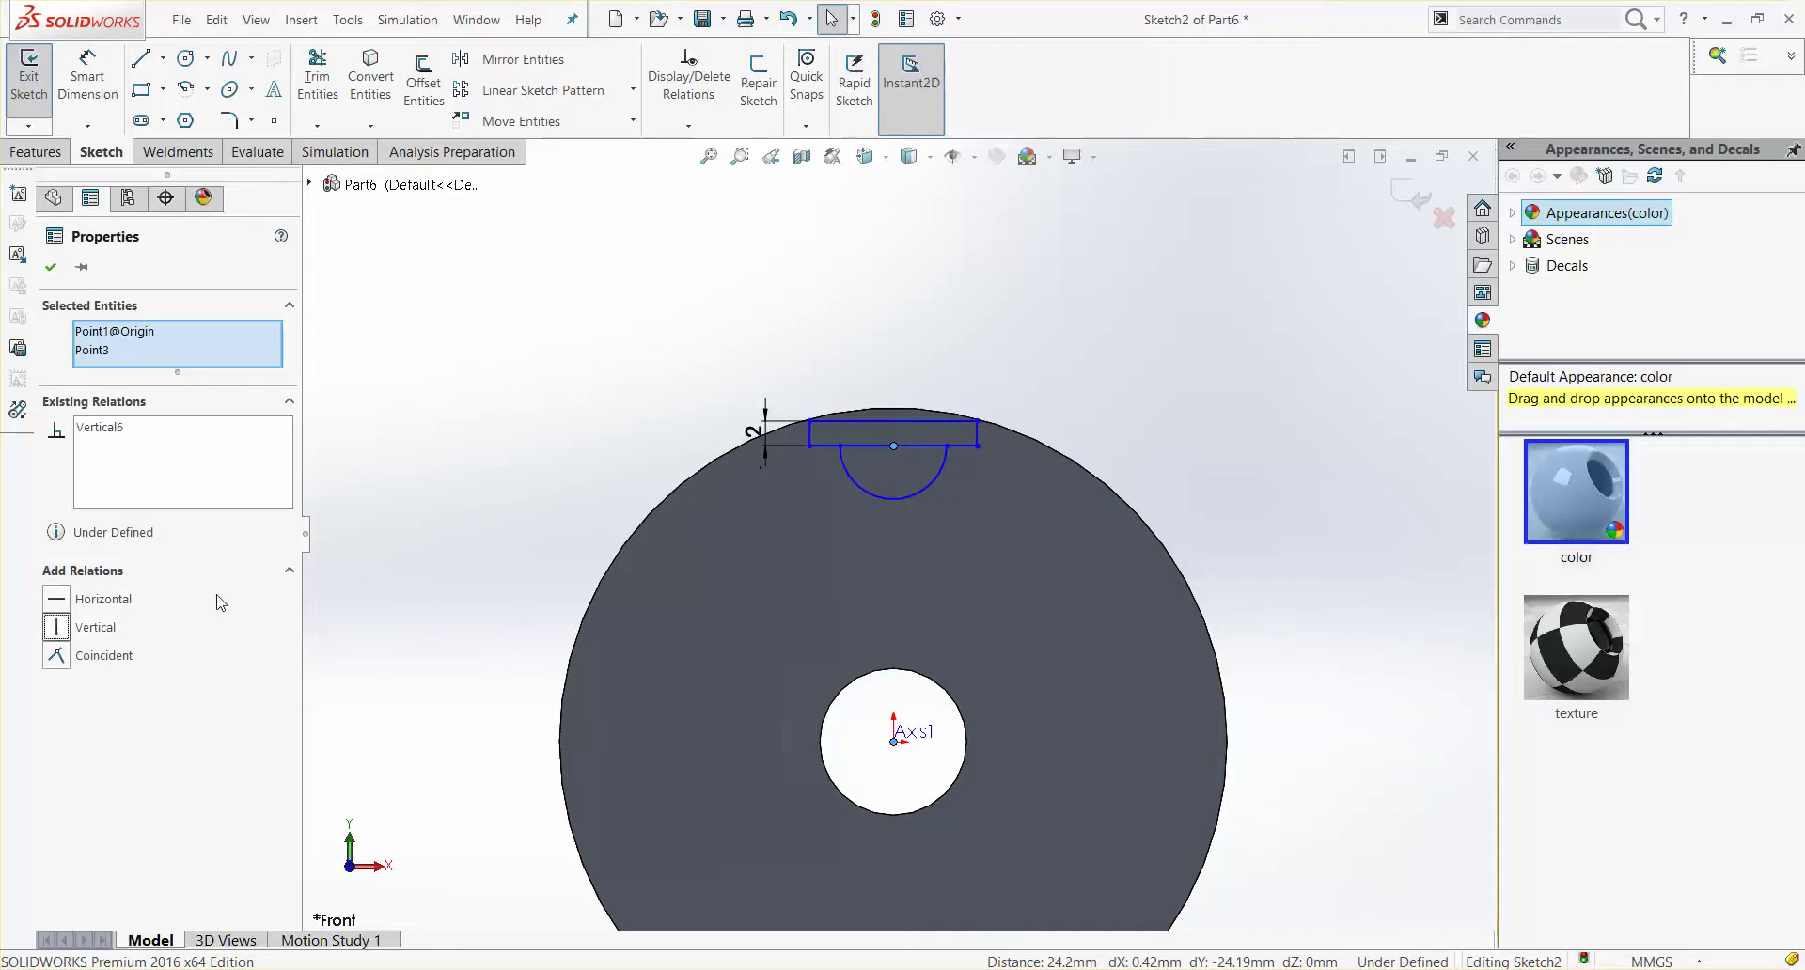
pyautogui.press('Escape')
# Step: Give the arc radius 3 and place its centre 26.5 above the origin
pyautogui.click(87, 80)
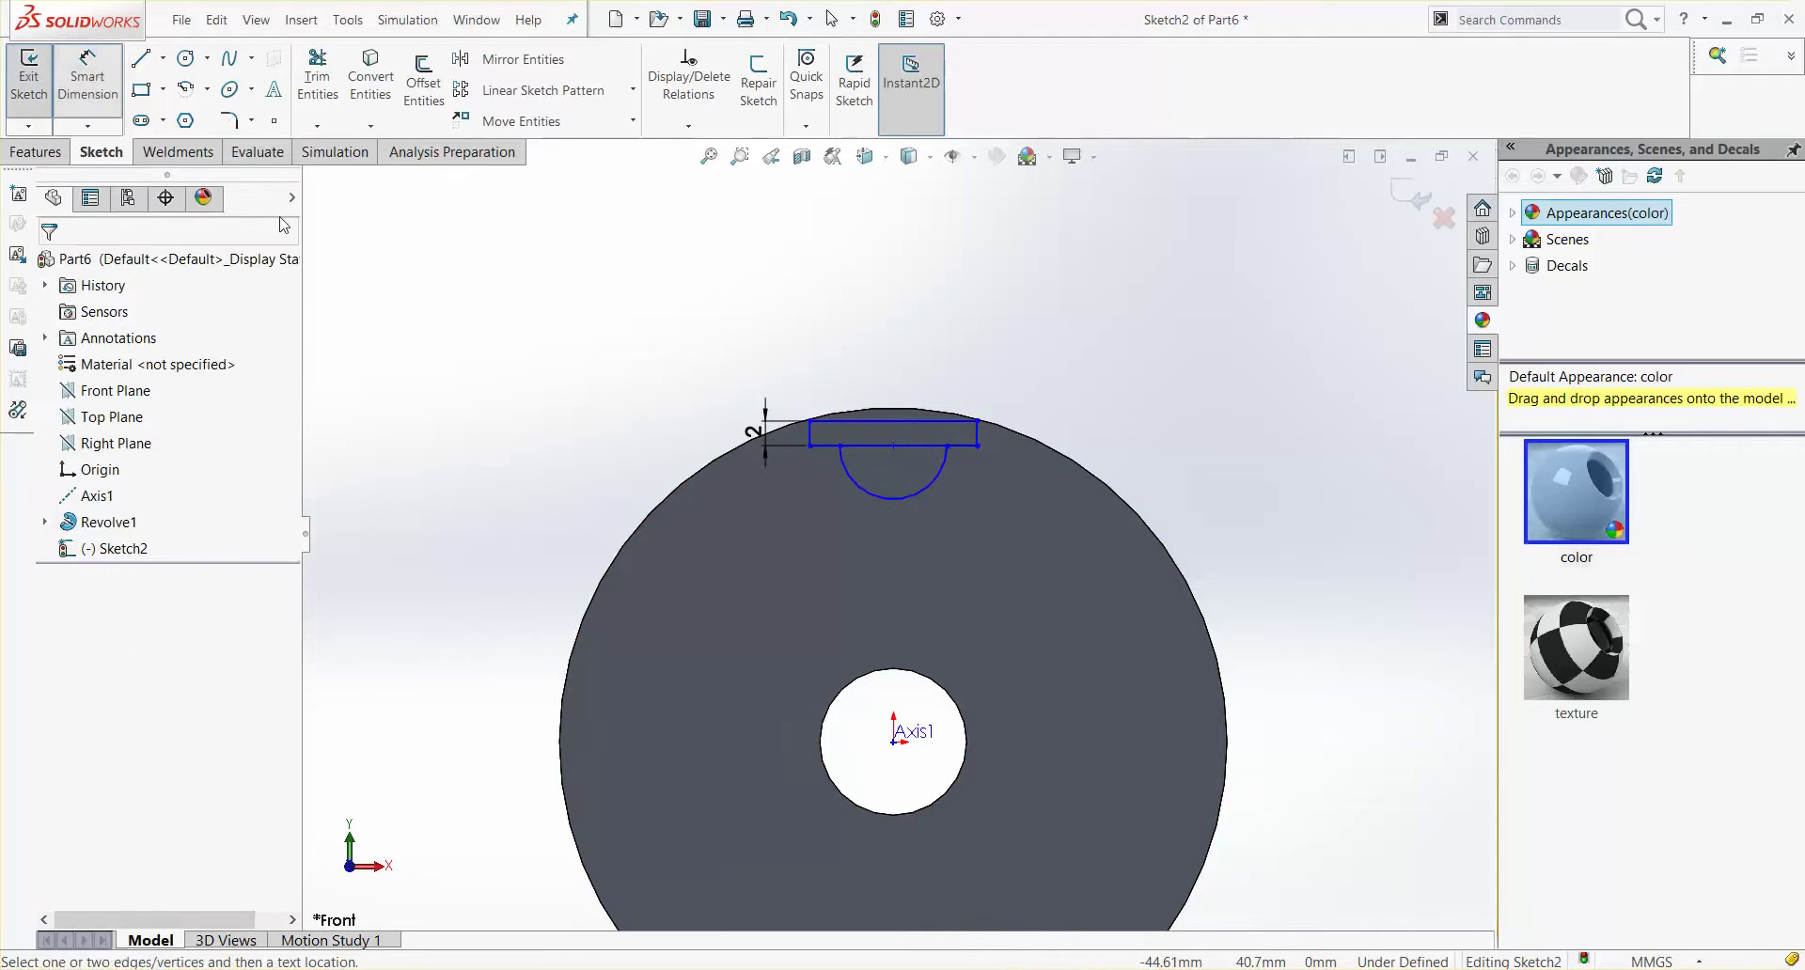
pyautogui.click(943, 512)
pyautogui.click(961, 518)
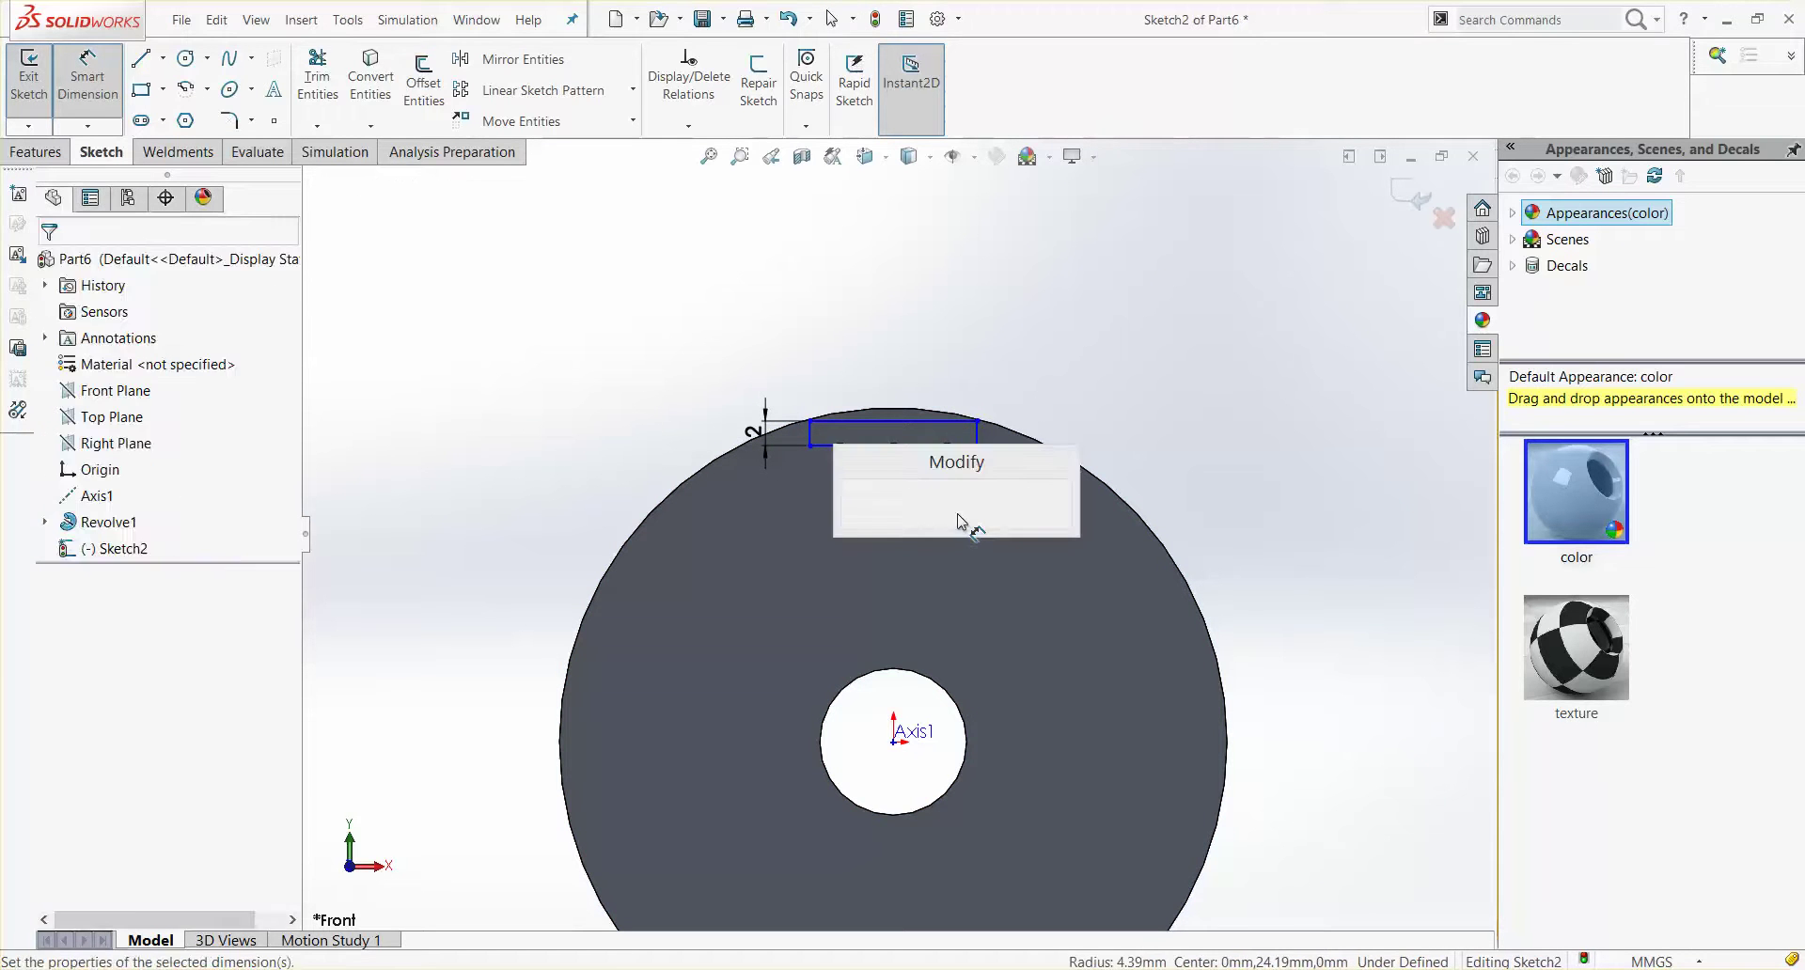
pyautogui.write('3.00mm')
pyautogui.press('Return')
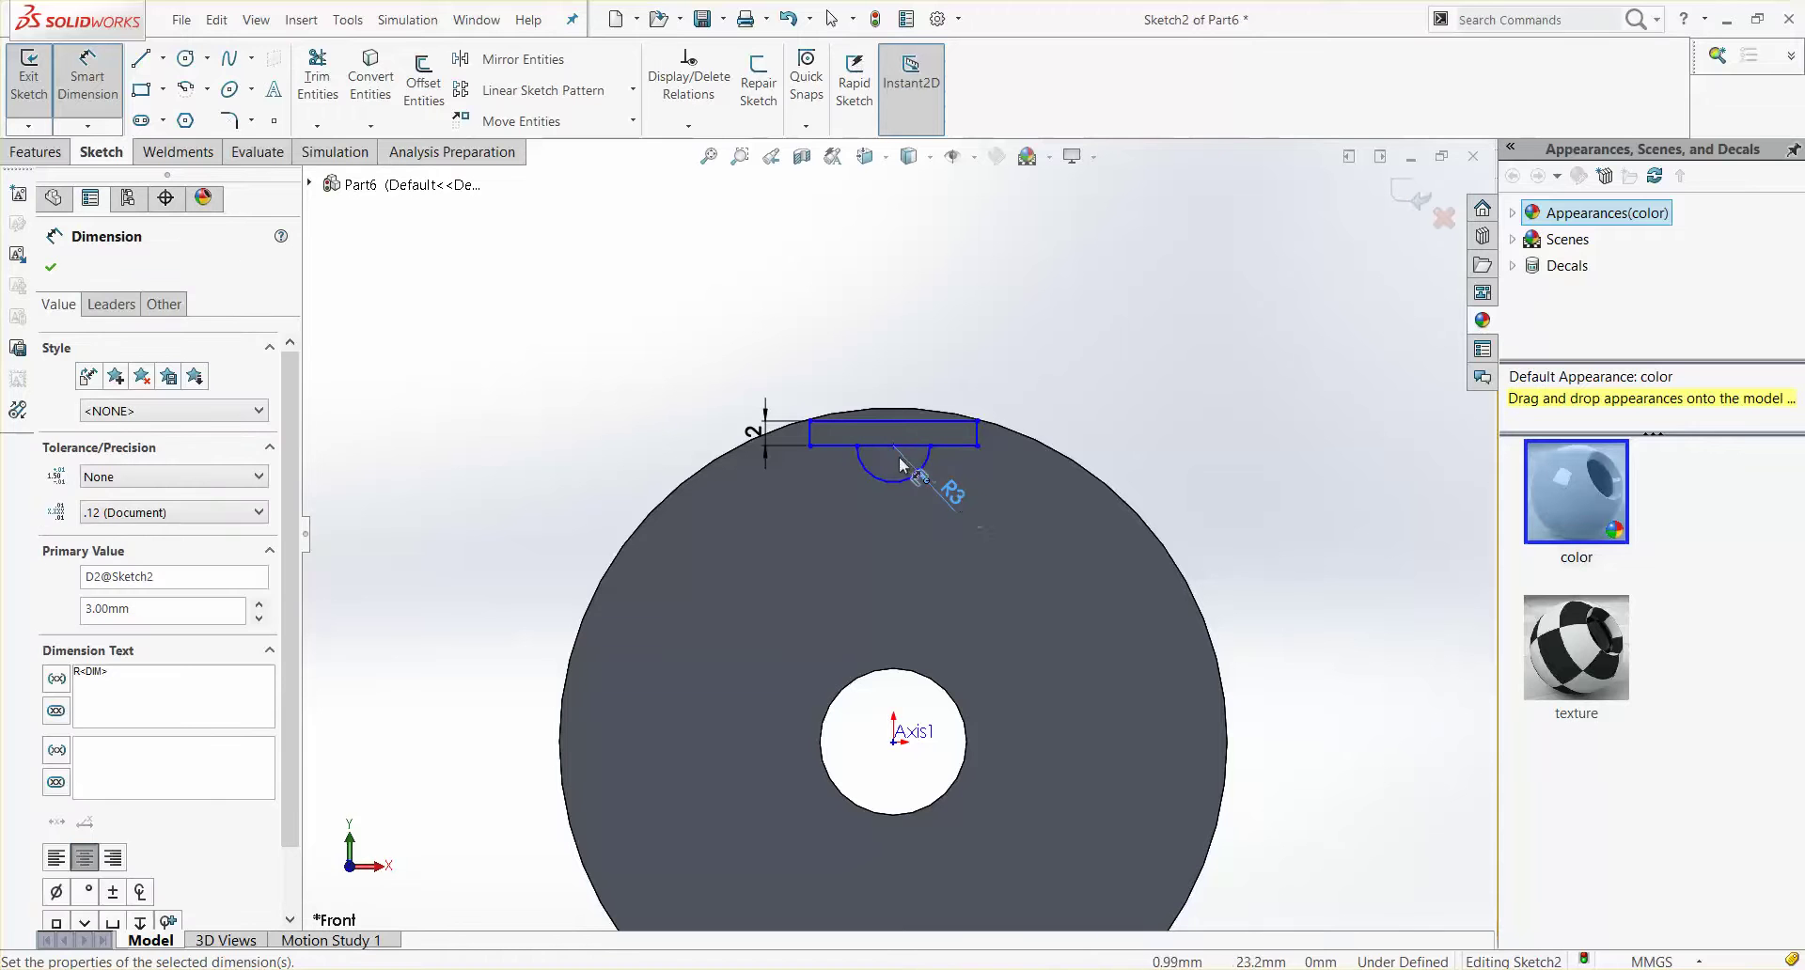
pyautogui.click(894, 447)
pyautogui.click(895, 742)
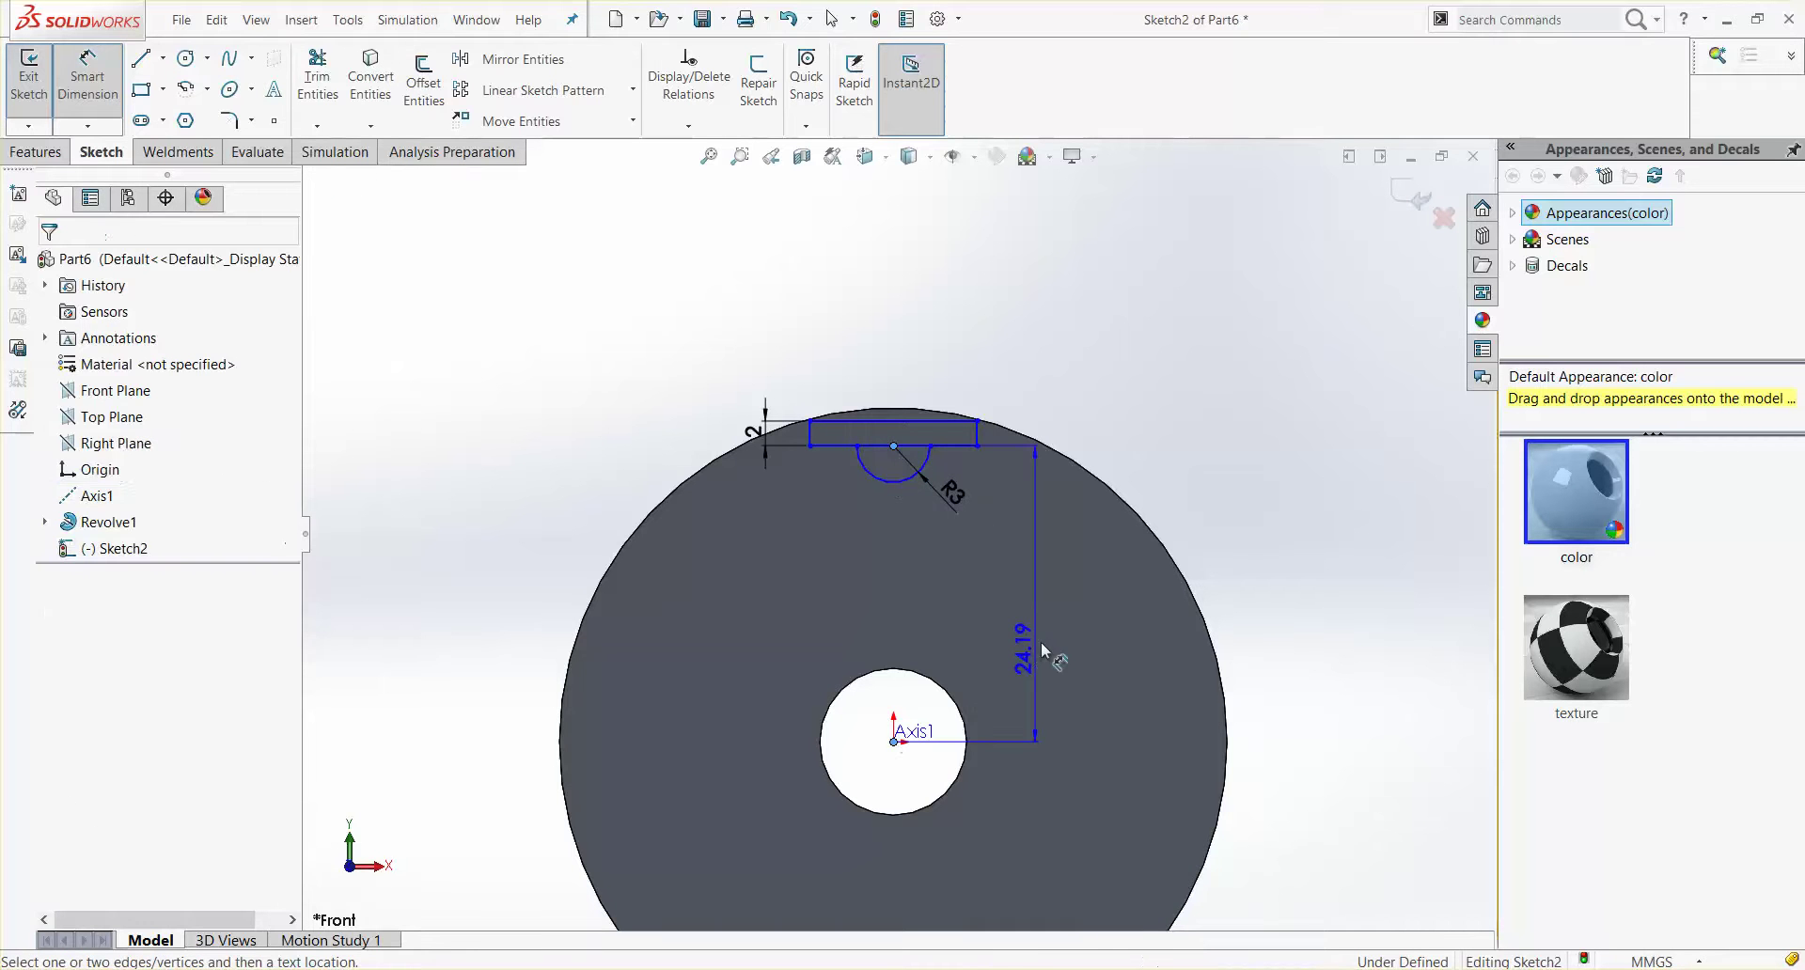
pyautogui.click(1045, 633)
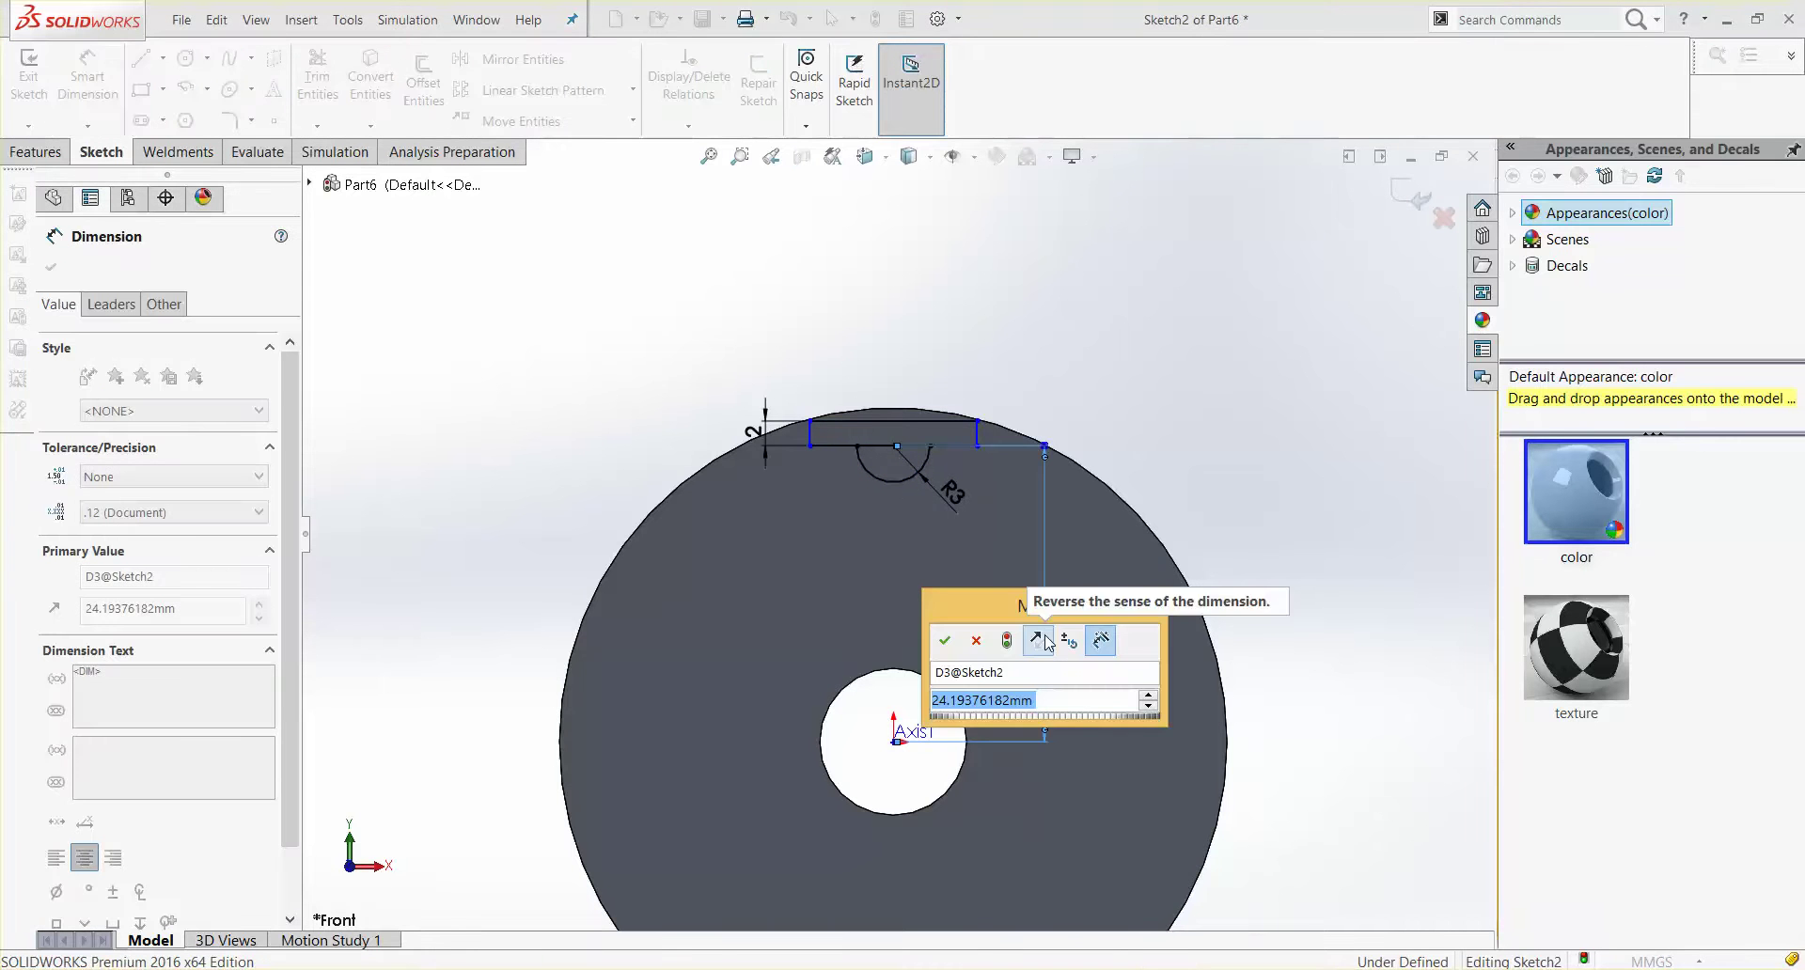
pyautogui.write('26.5')
pyautogui.press('Return')
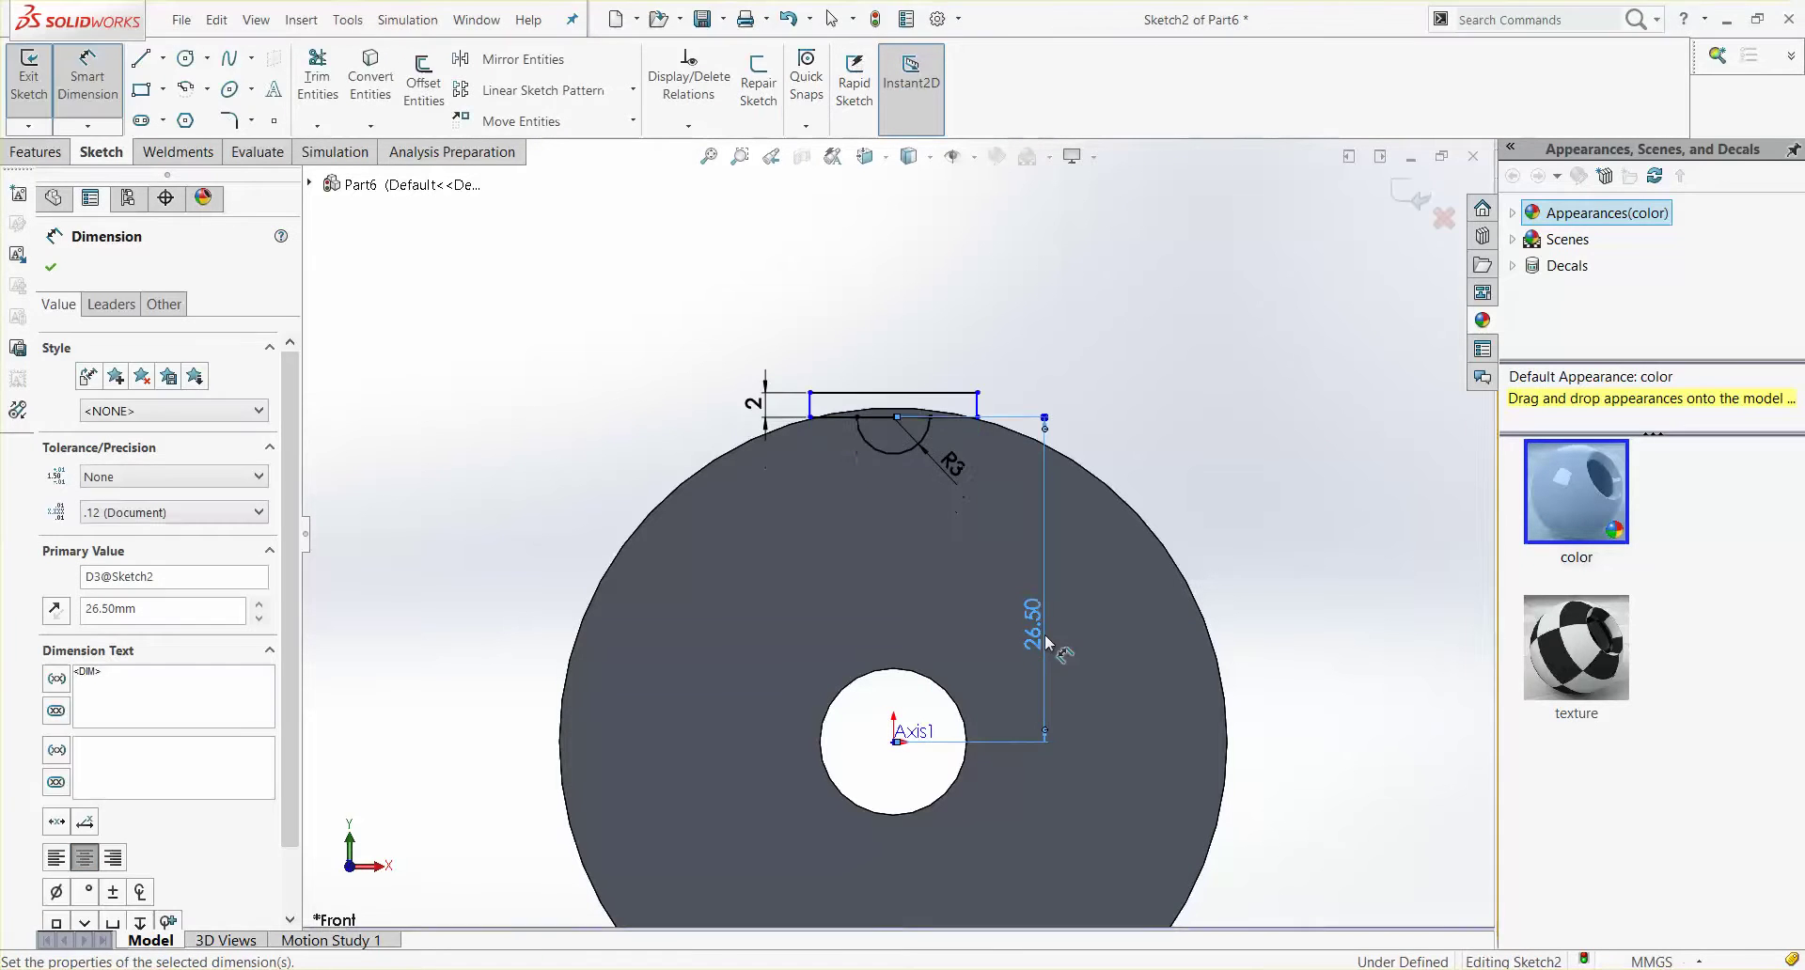
# Step: Dimension the rectangle's width to 7.5
pyautogui.click(957, 397)
pyautogui.click(937, 352)
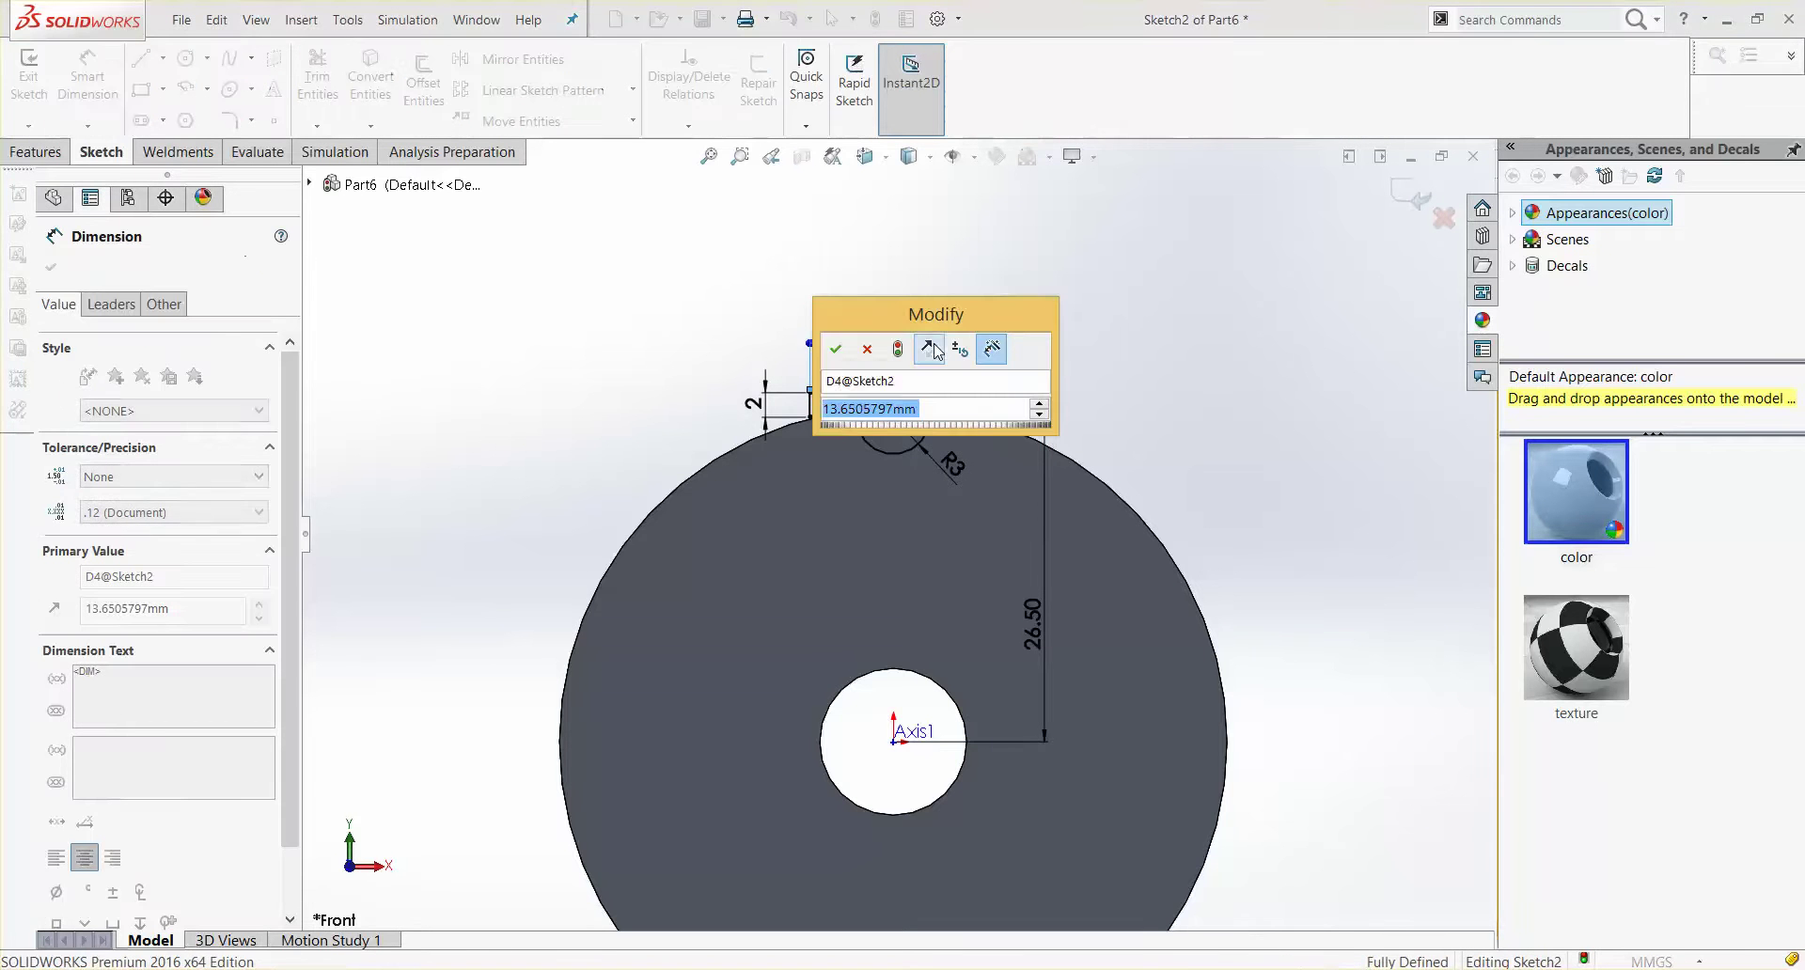
pyautogui.write('7.5')
pyautogui.press('Return')
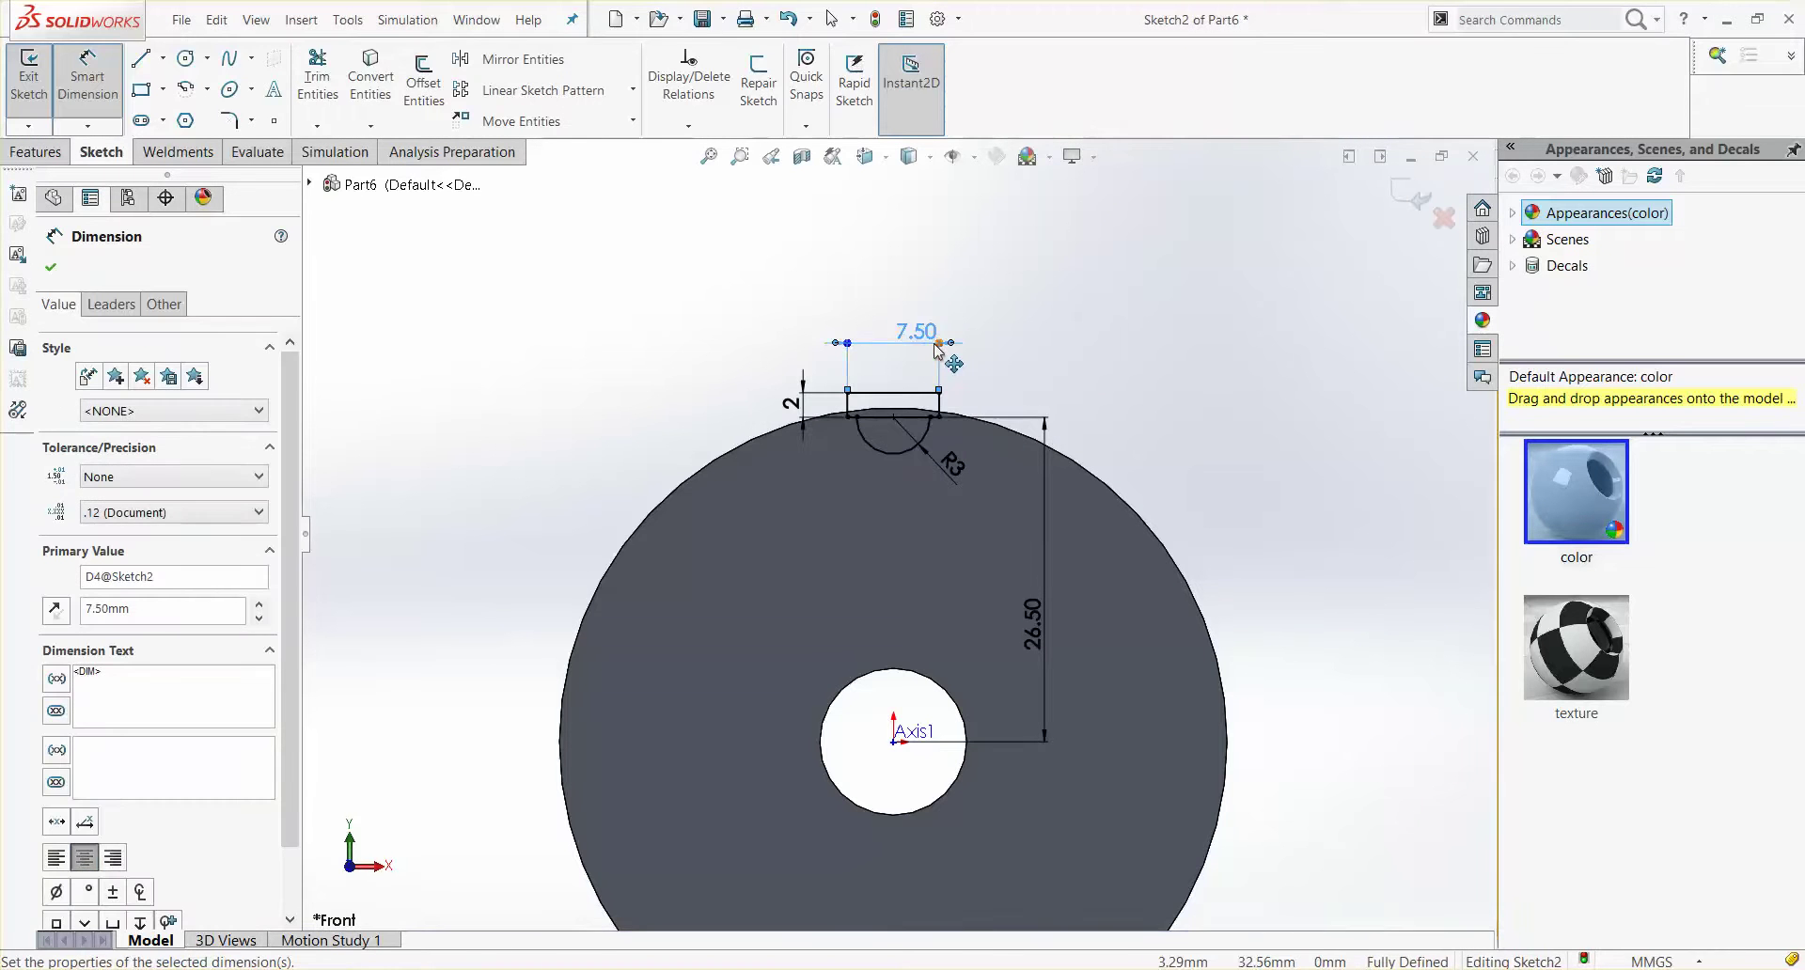
pyautogui.scroll(-3, 902, 430)
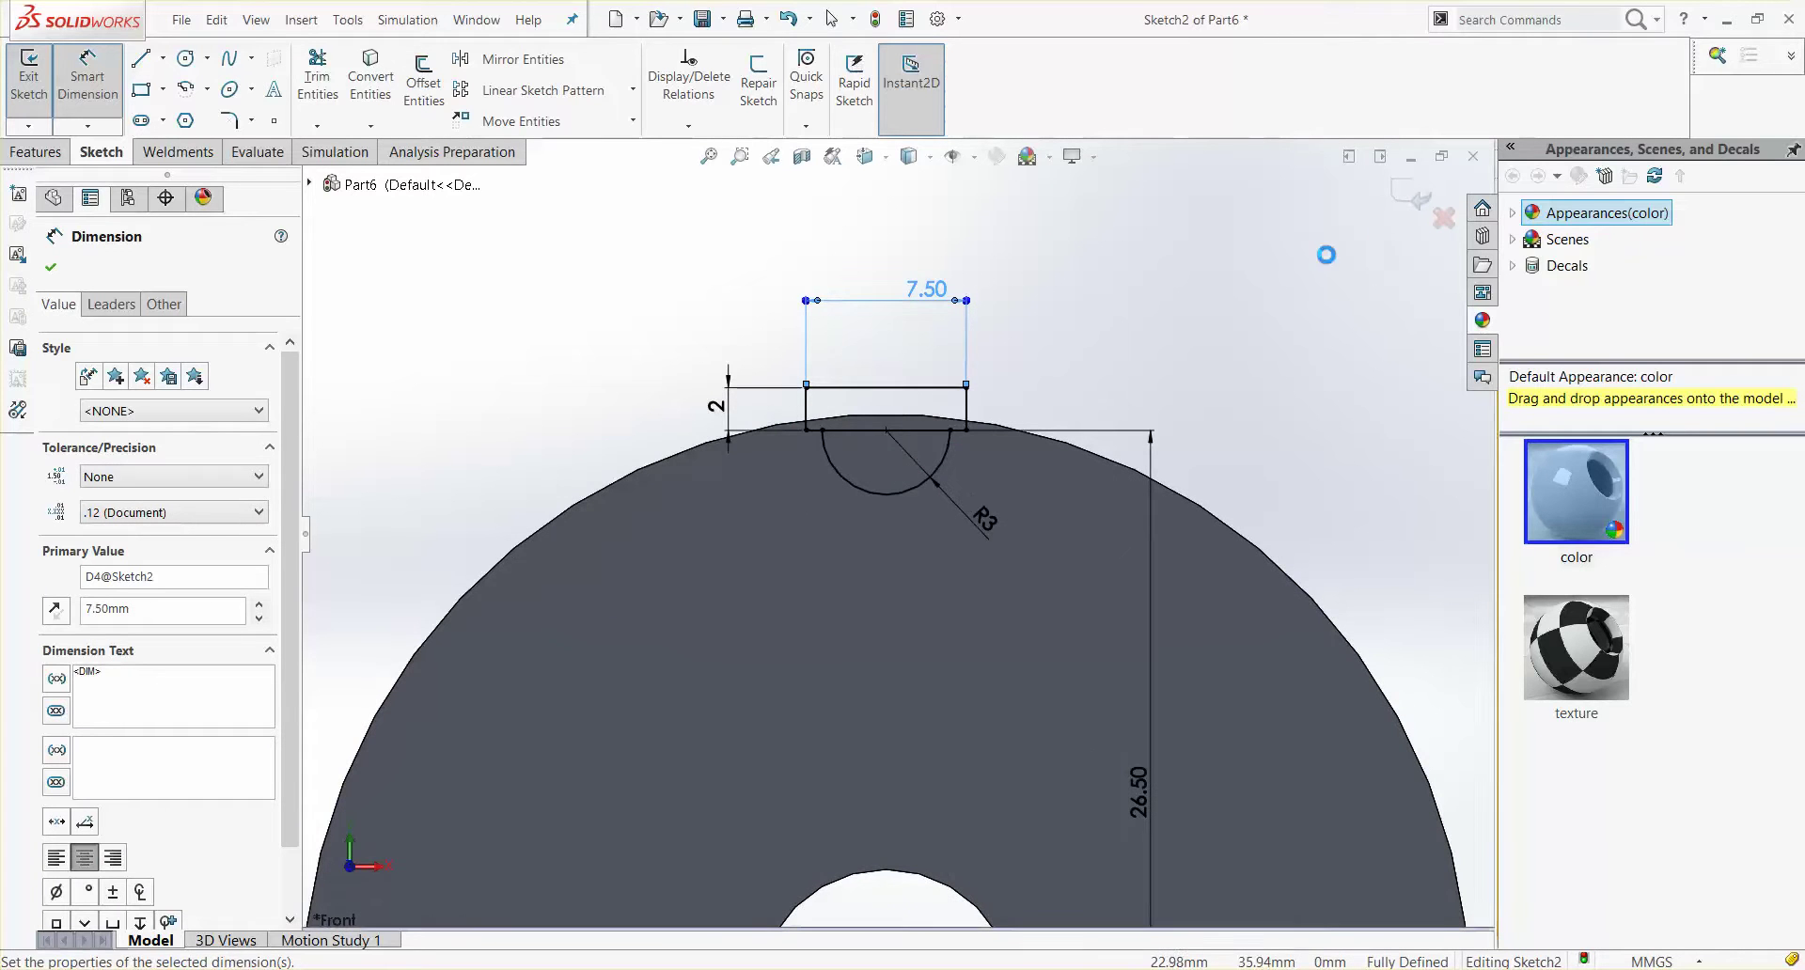
pyautogui.press('Escape')
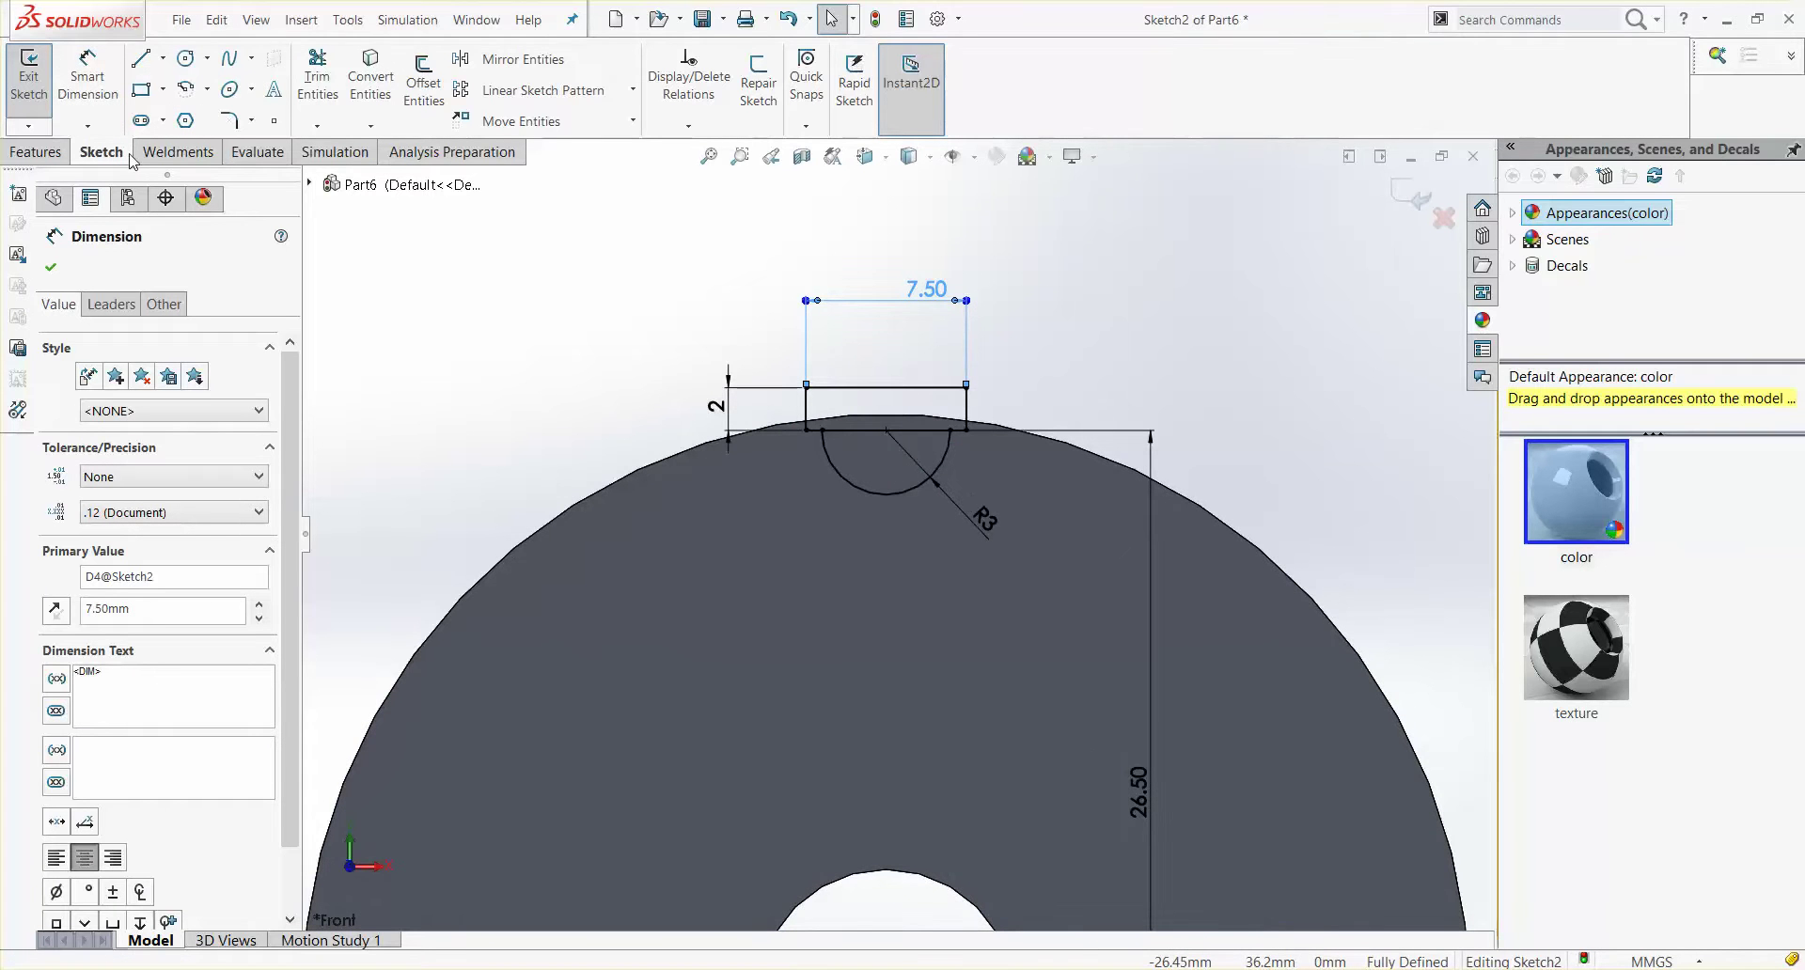
# Step: Trim away the line across the top of the arc
pyautogui.click(303, 98)
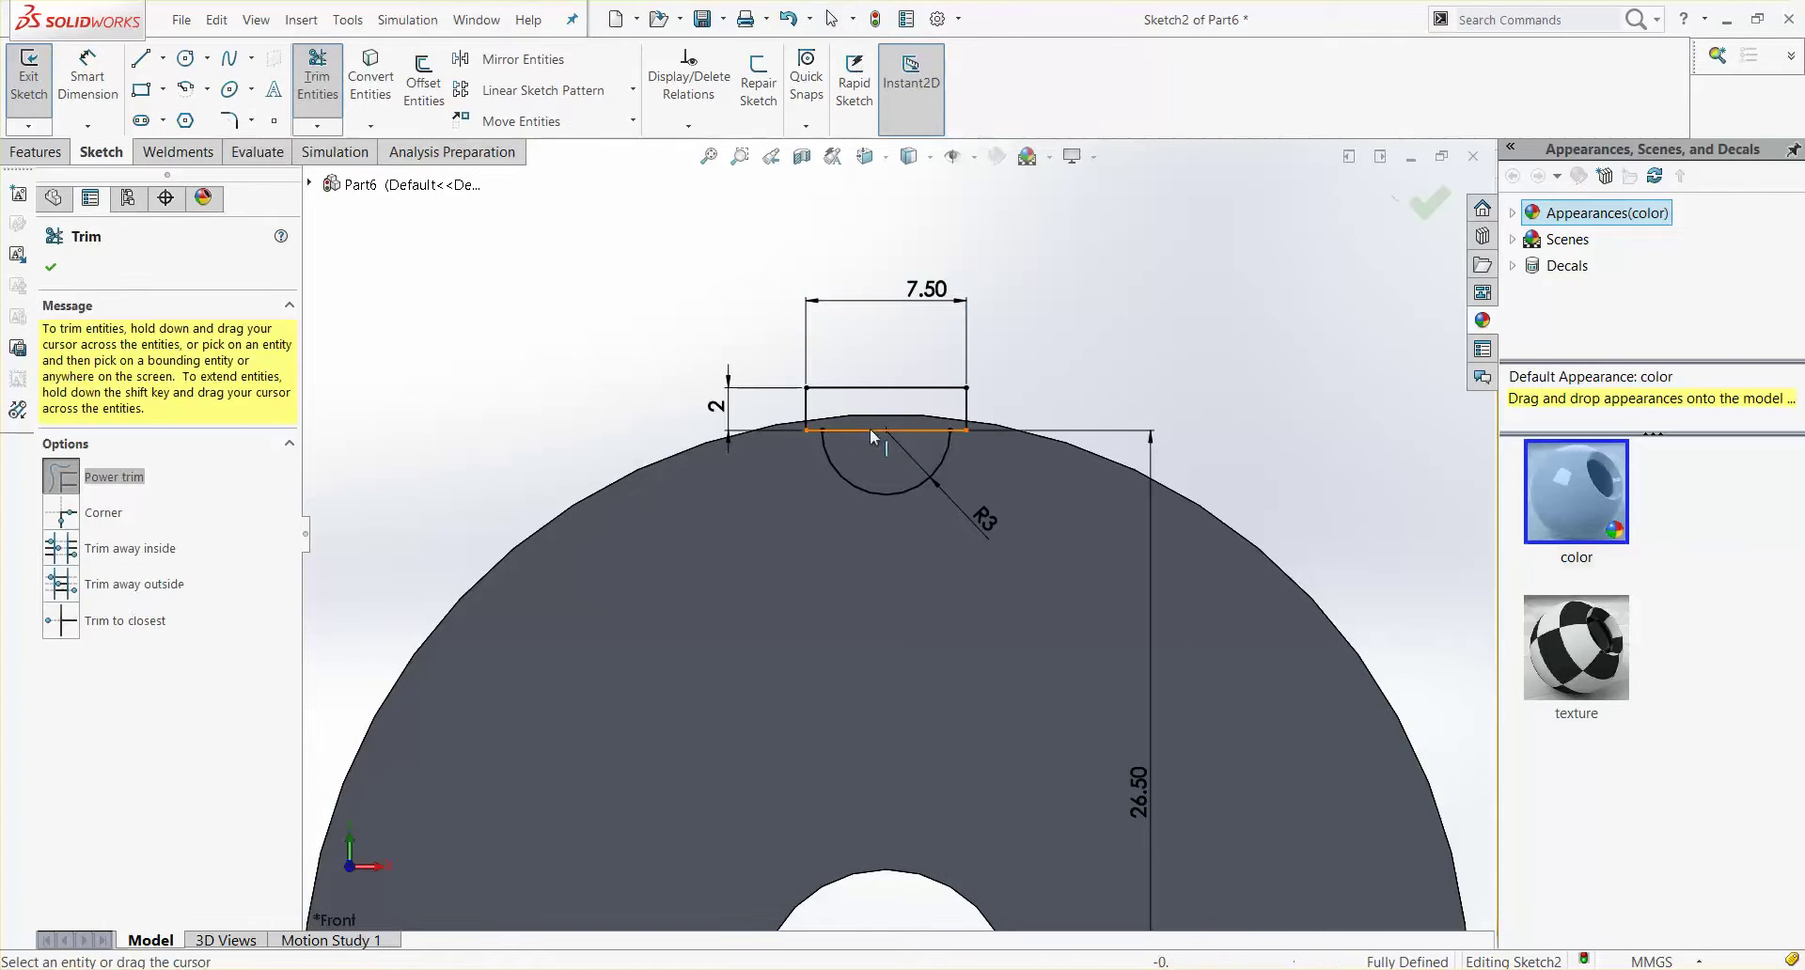
pyautogui.moveTo(858, 429); pyautogui.dragTo(919, 430)
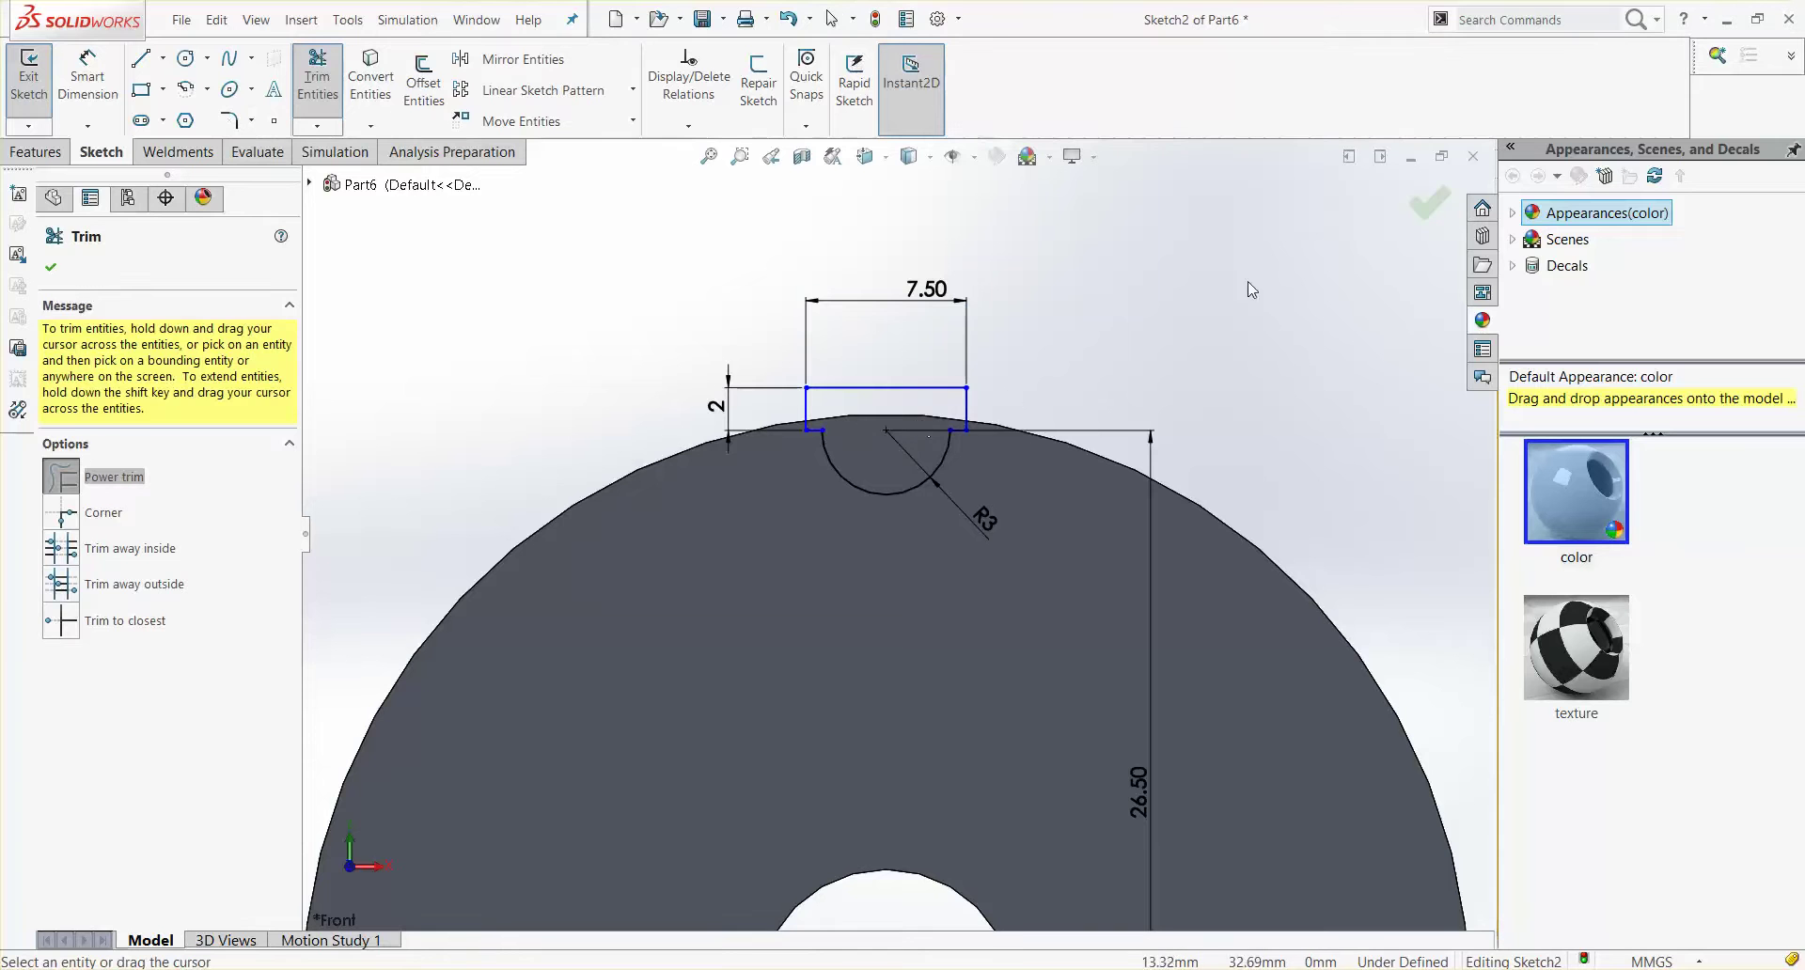
pyautogui.click(1424, 207)
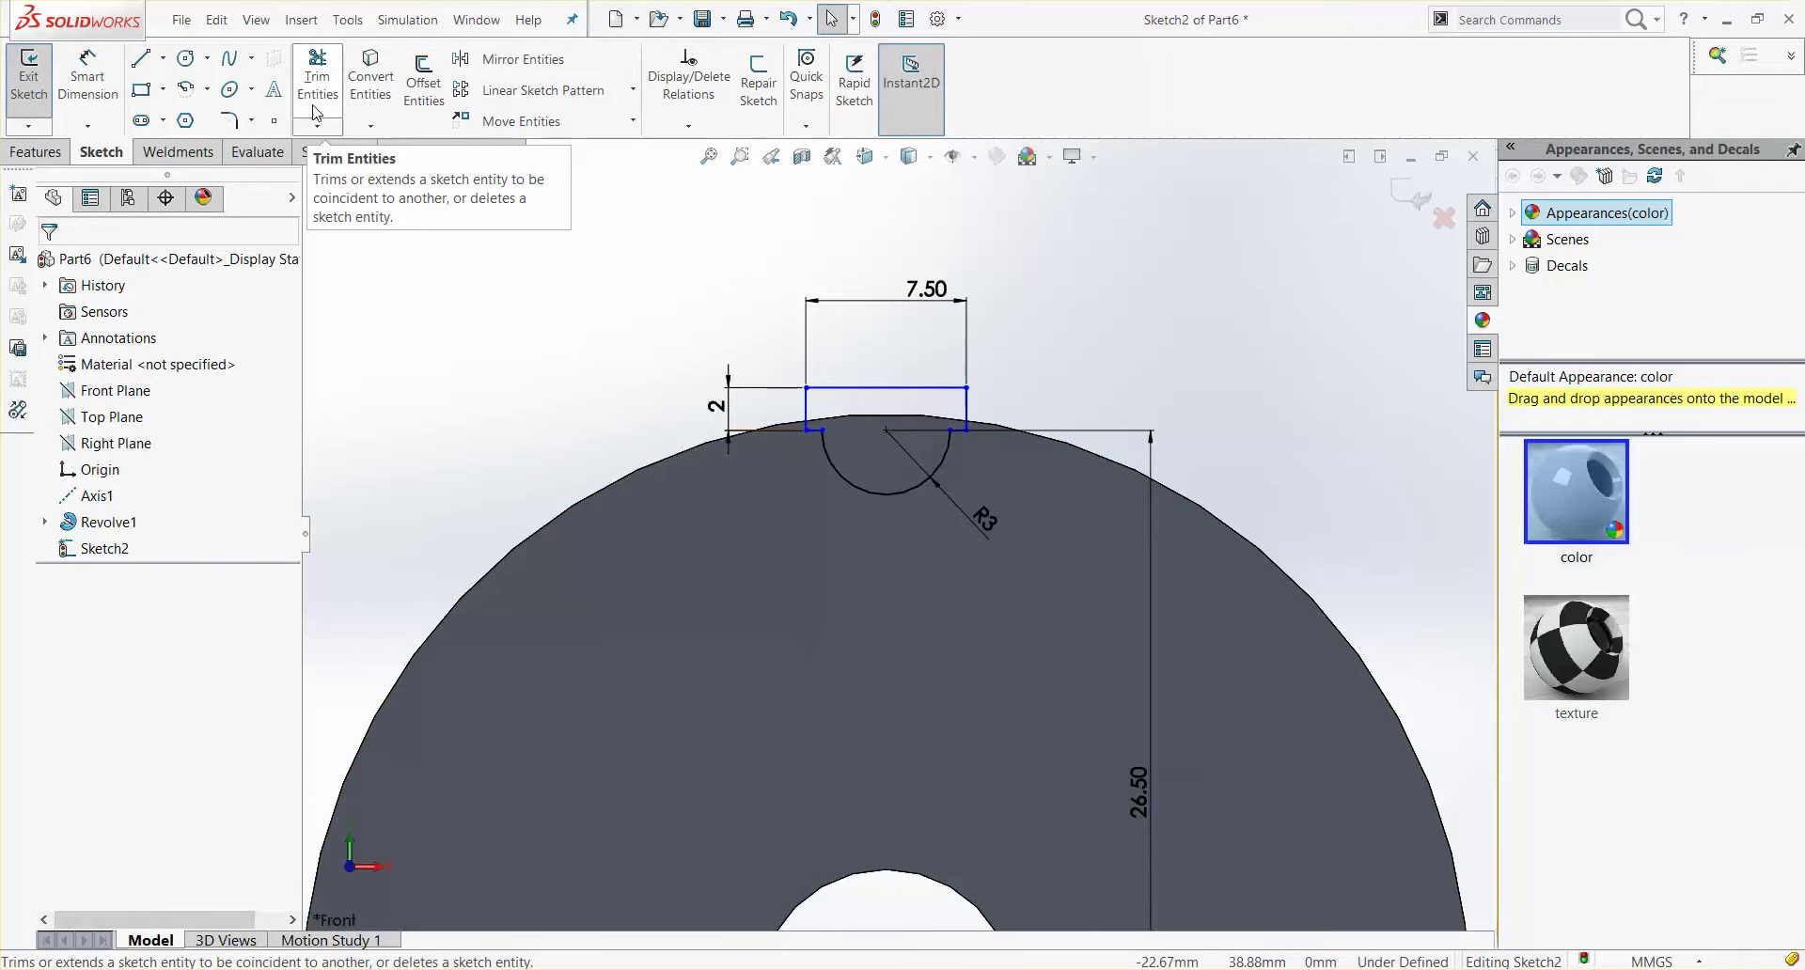
# Step: Round both arc-to-rectangle corners with 0.75 mm sketch fillets
pyautogui.click(228, 119)
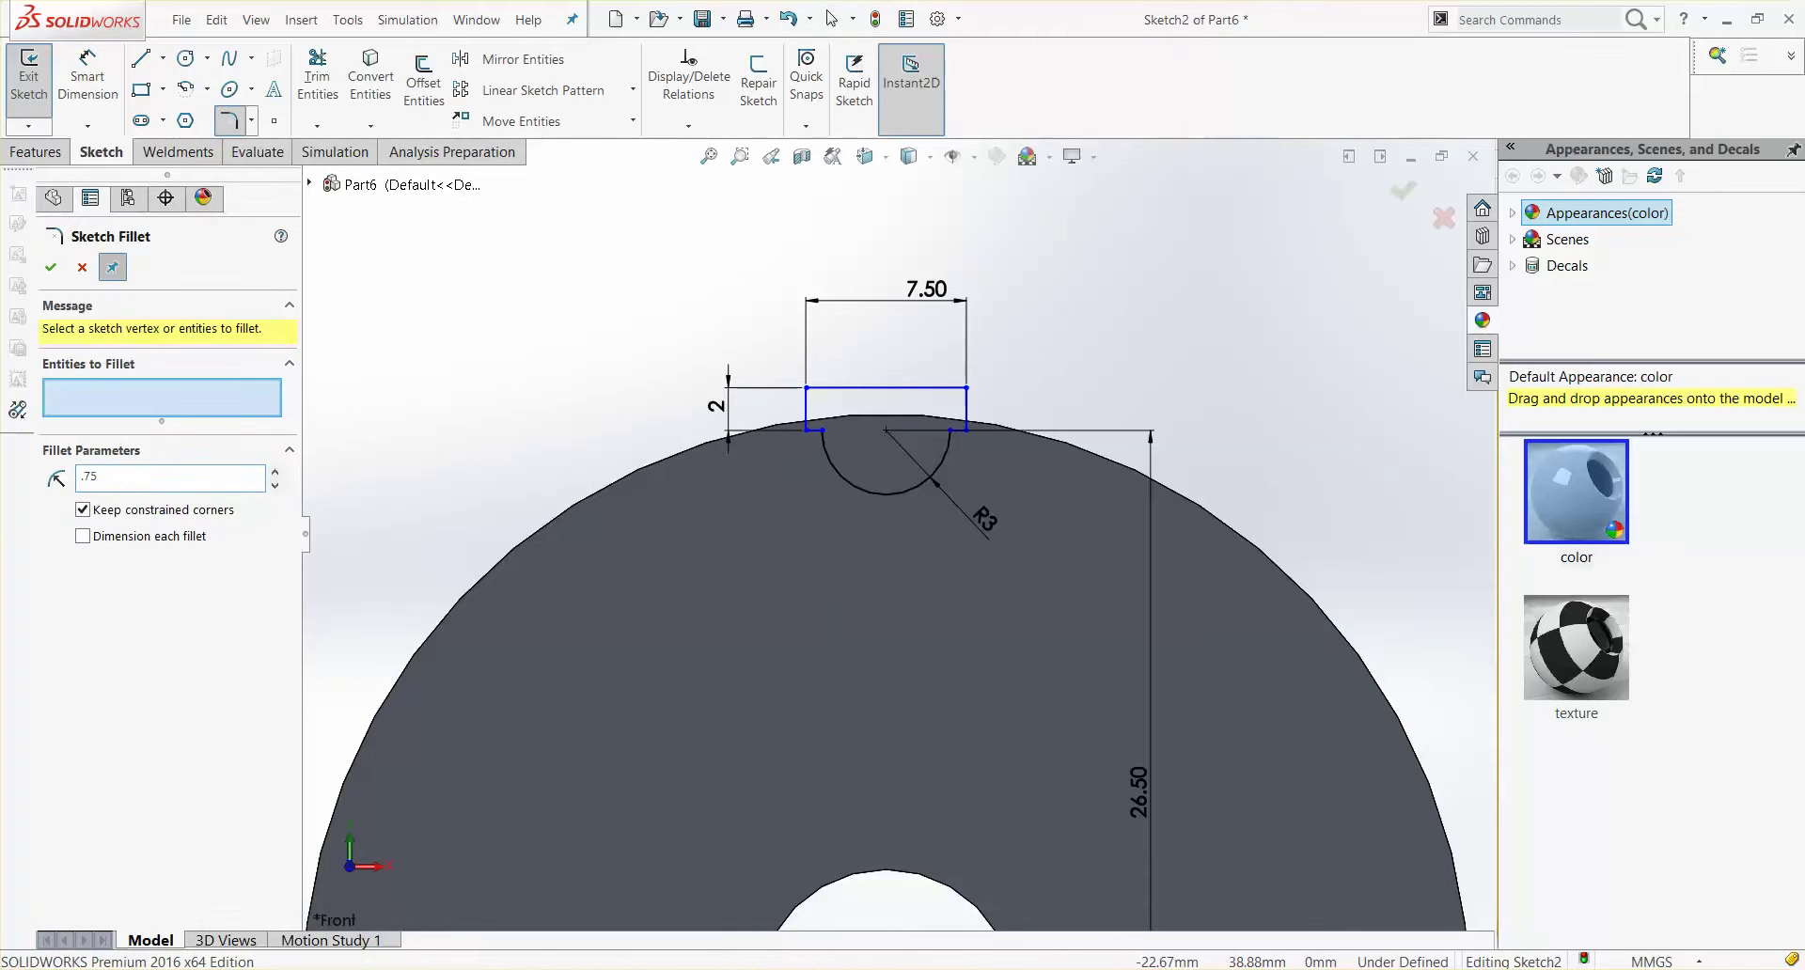
pyautogui.click(823, 433)
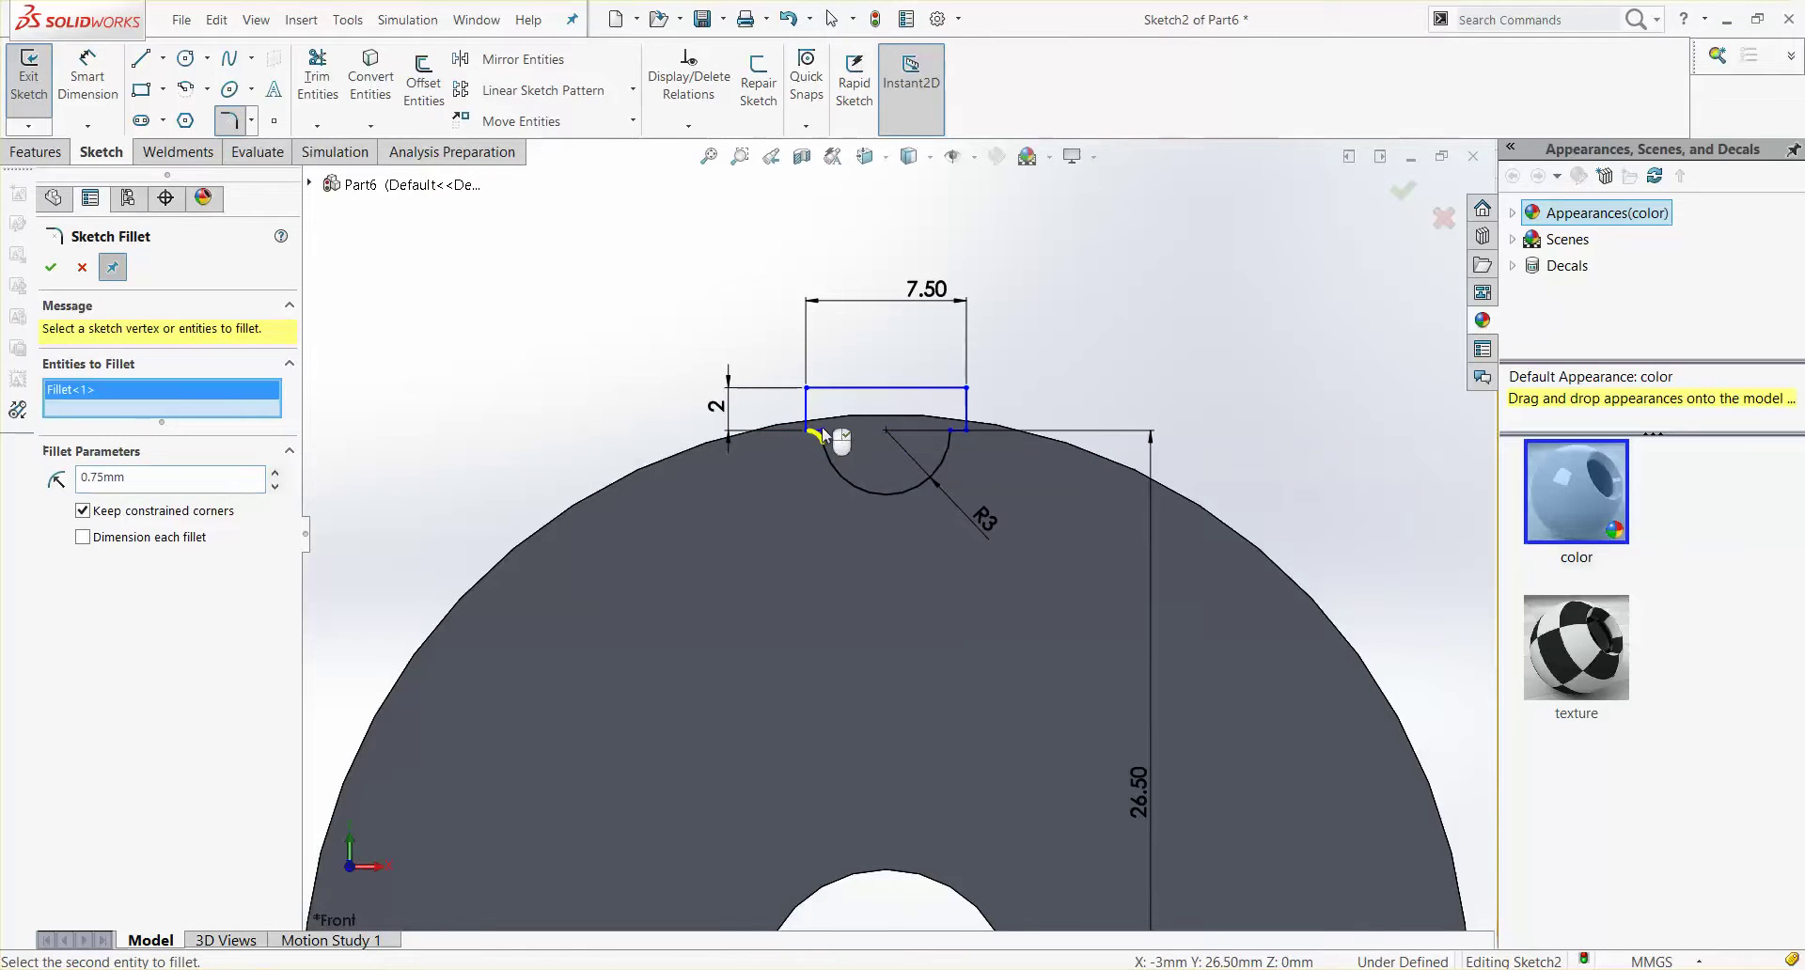
pyautogui.click(950, 442)
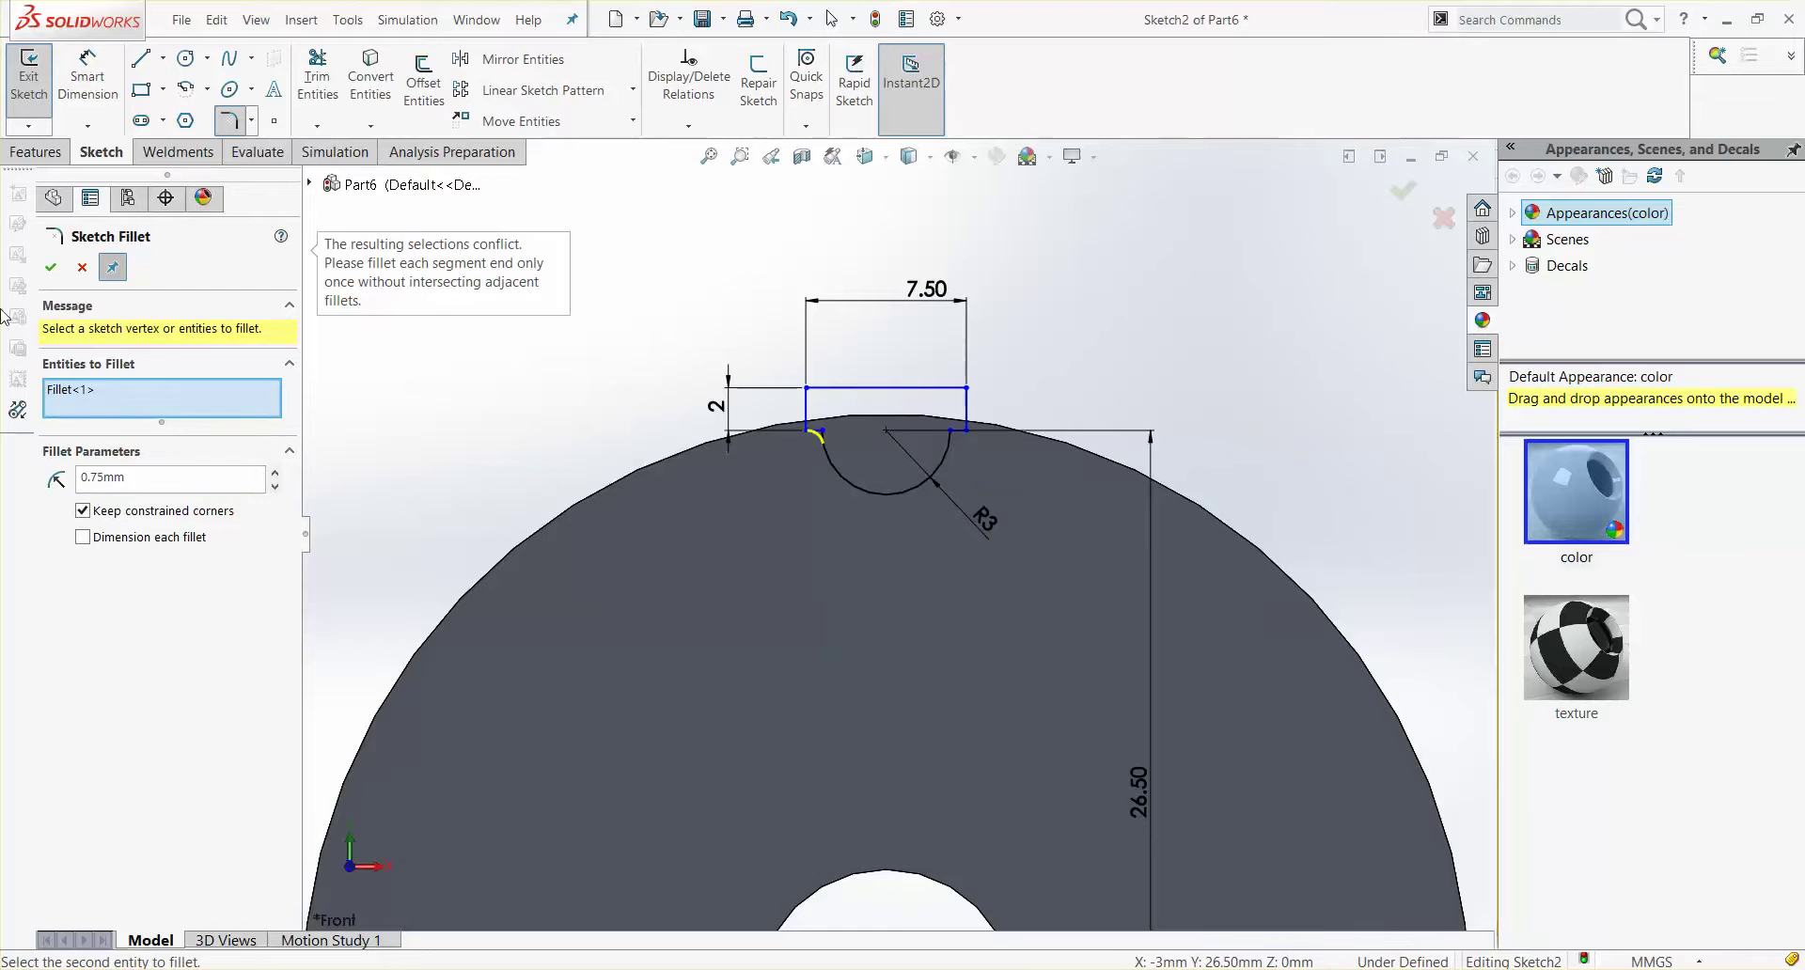
pyautogui.click(52, 268)
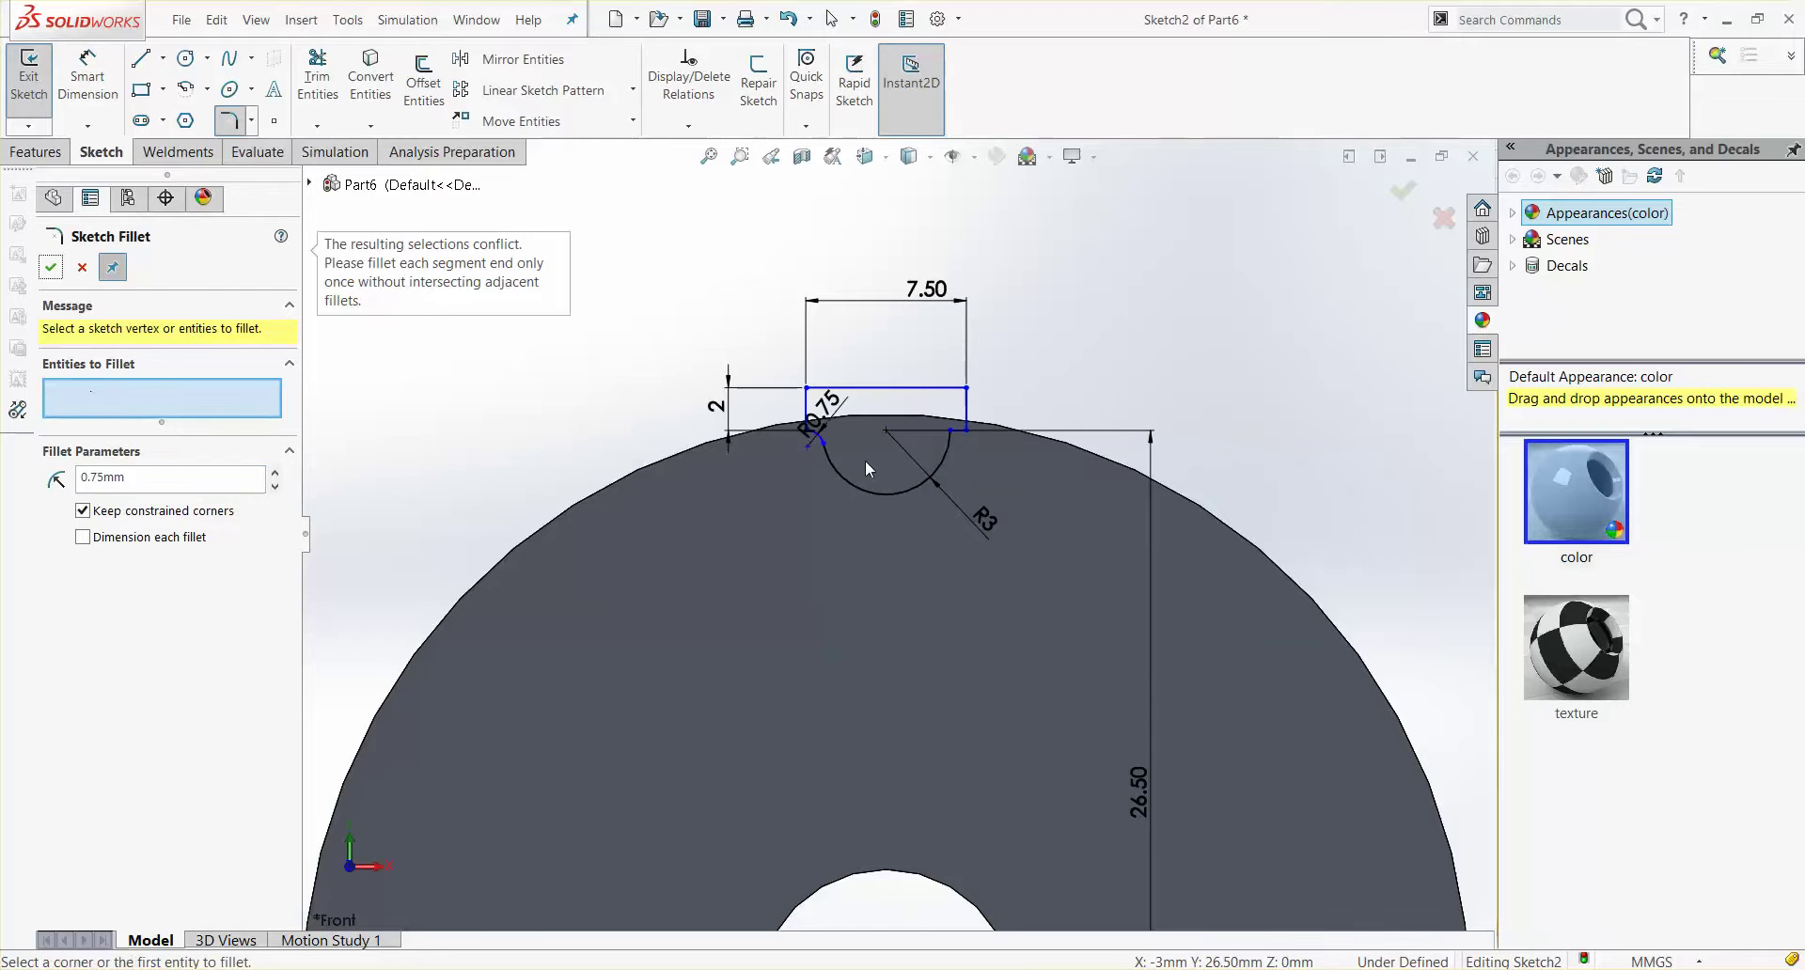
pyautogui.click(951, 434)
pyautogui.click(1407, 201)
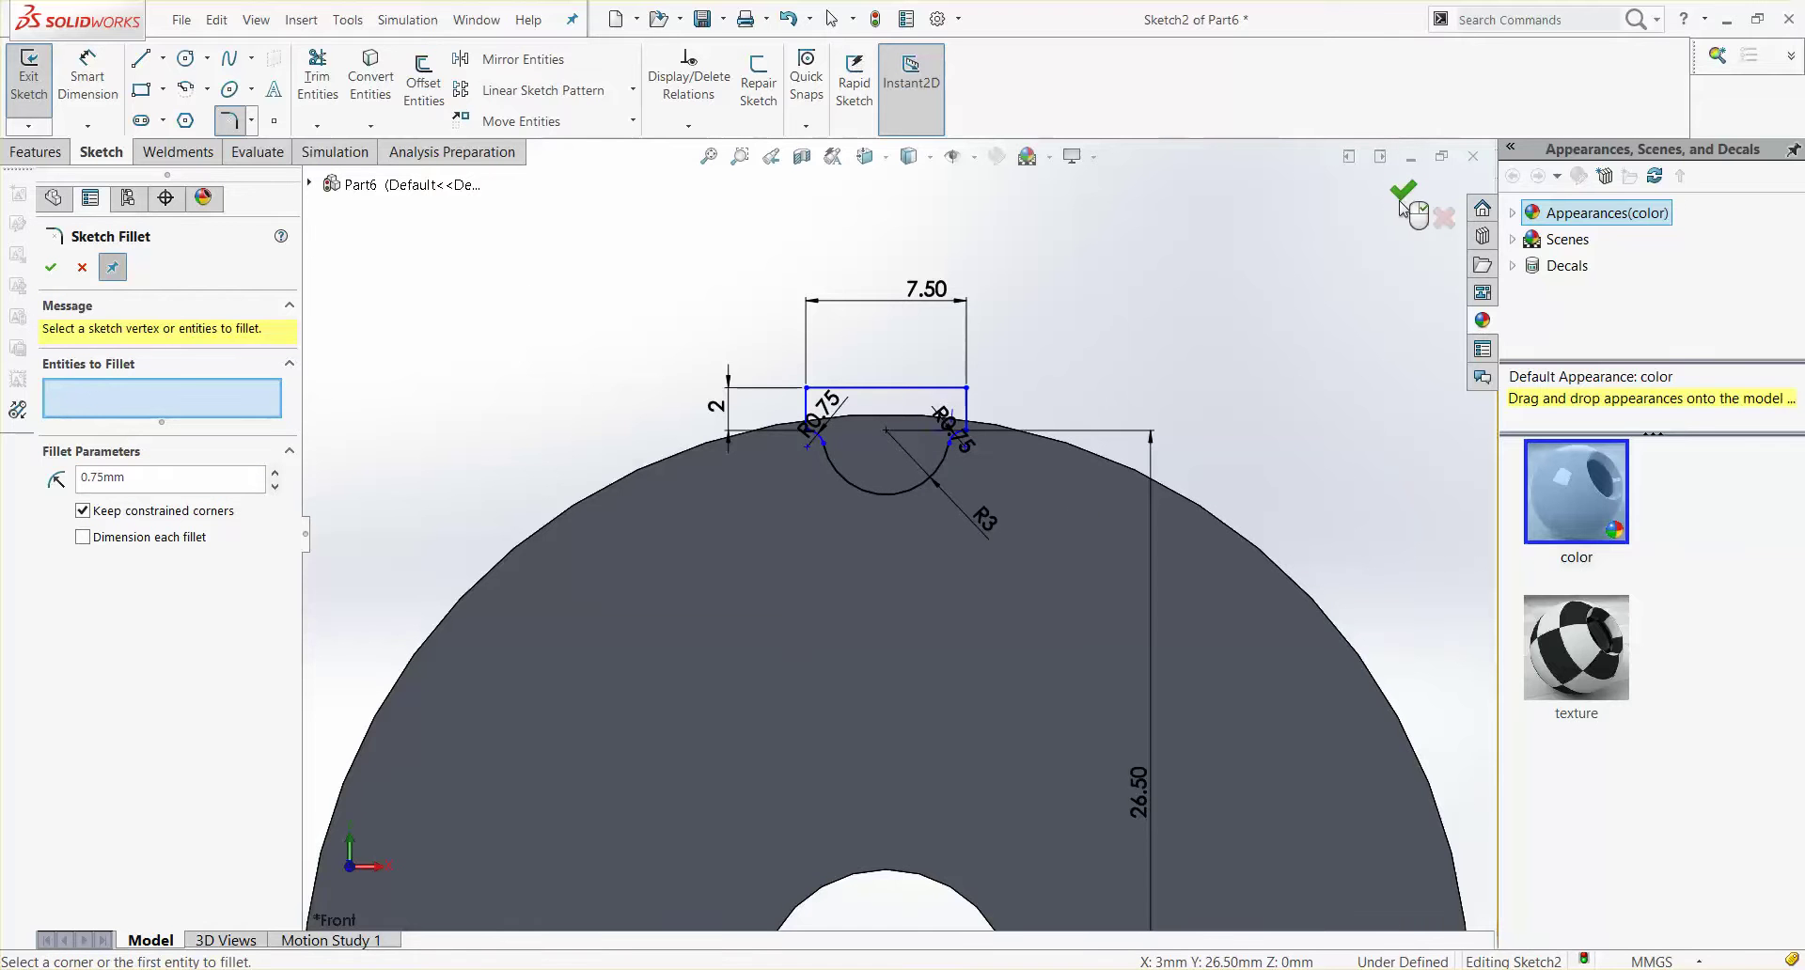
pyautogui.click(1402, 199)
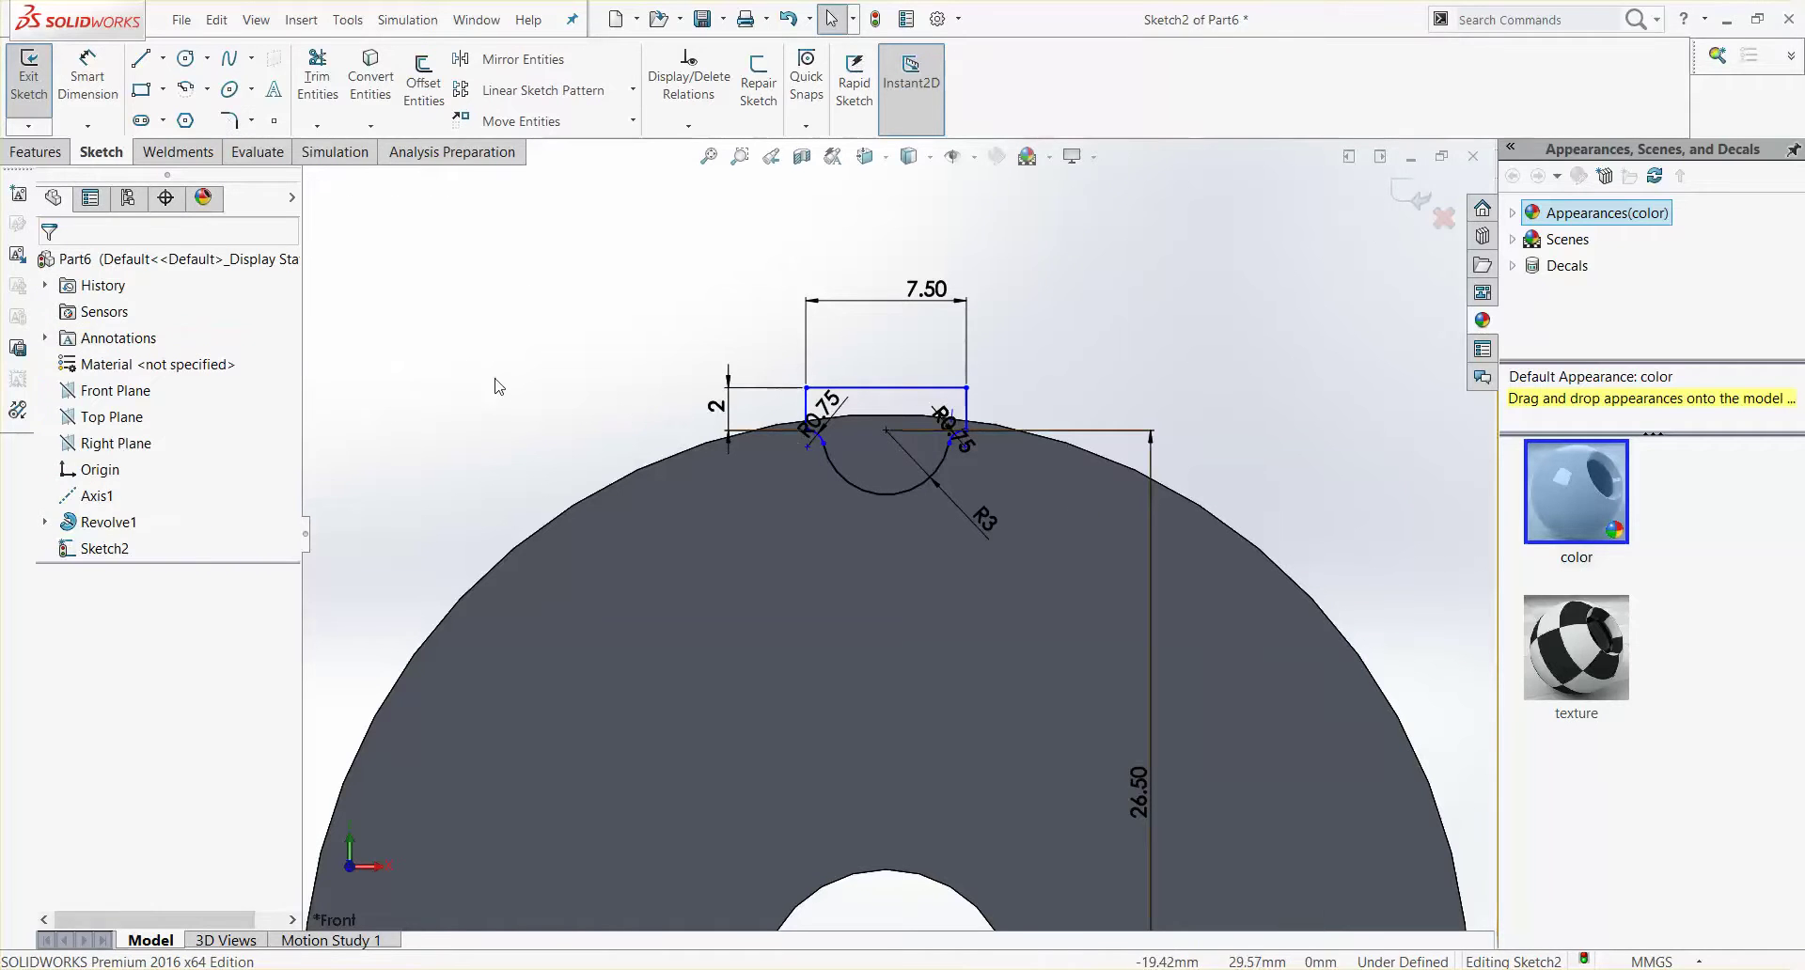
# Step: Cut the slot sketch Through All as an extruded cut, making Cut-Extrude1
pyautogui.moveTo(499, 386); pyautogui.dragTo(471, 383, button='middle')
pyautogui.click(36, 152)
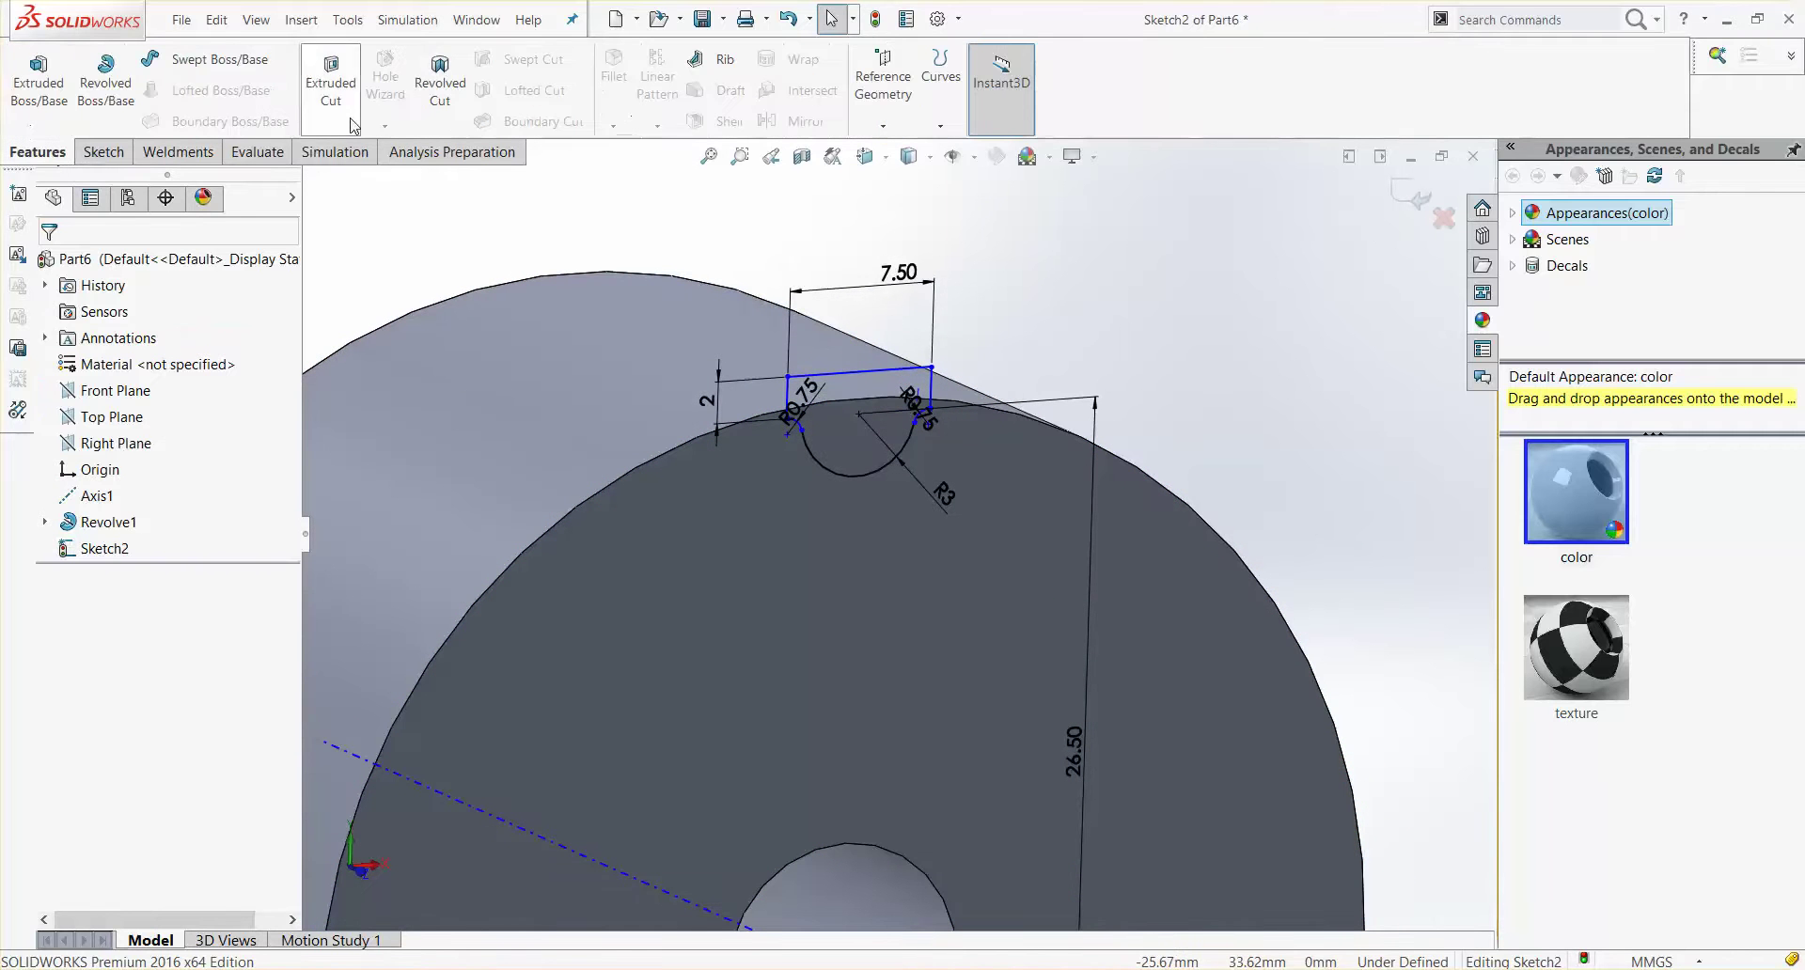
pyautogui.click(347, 113)
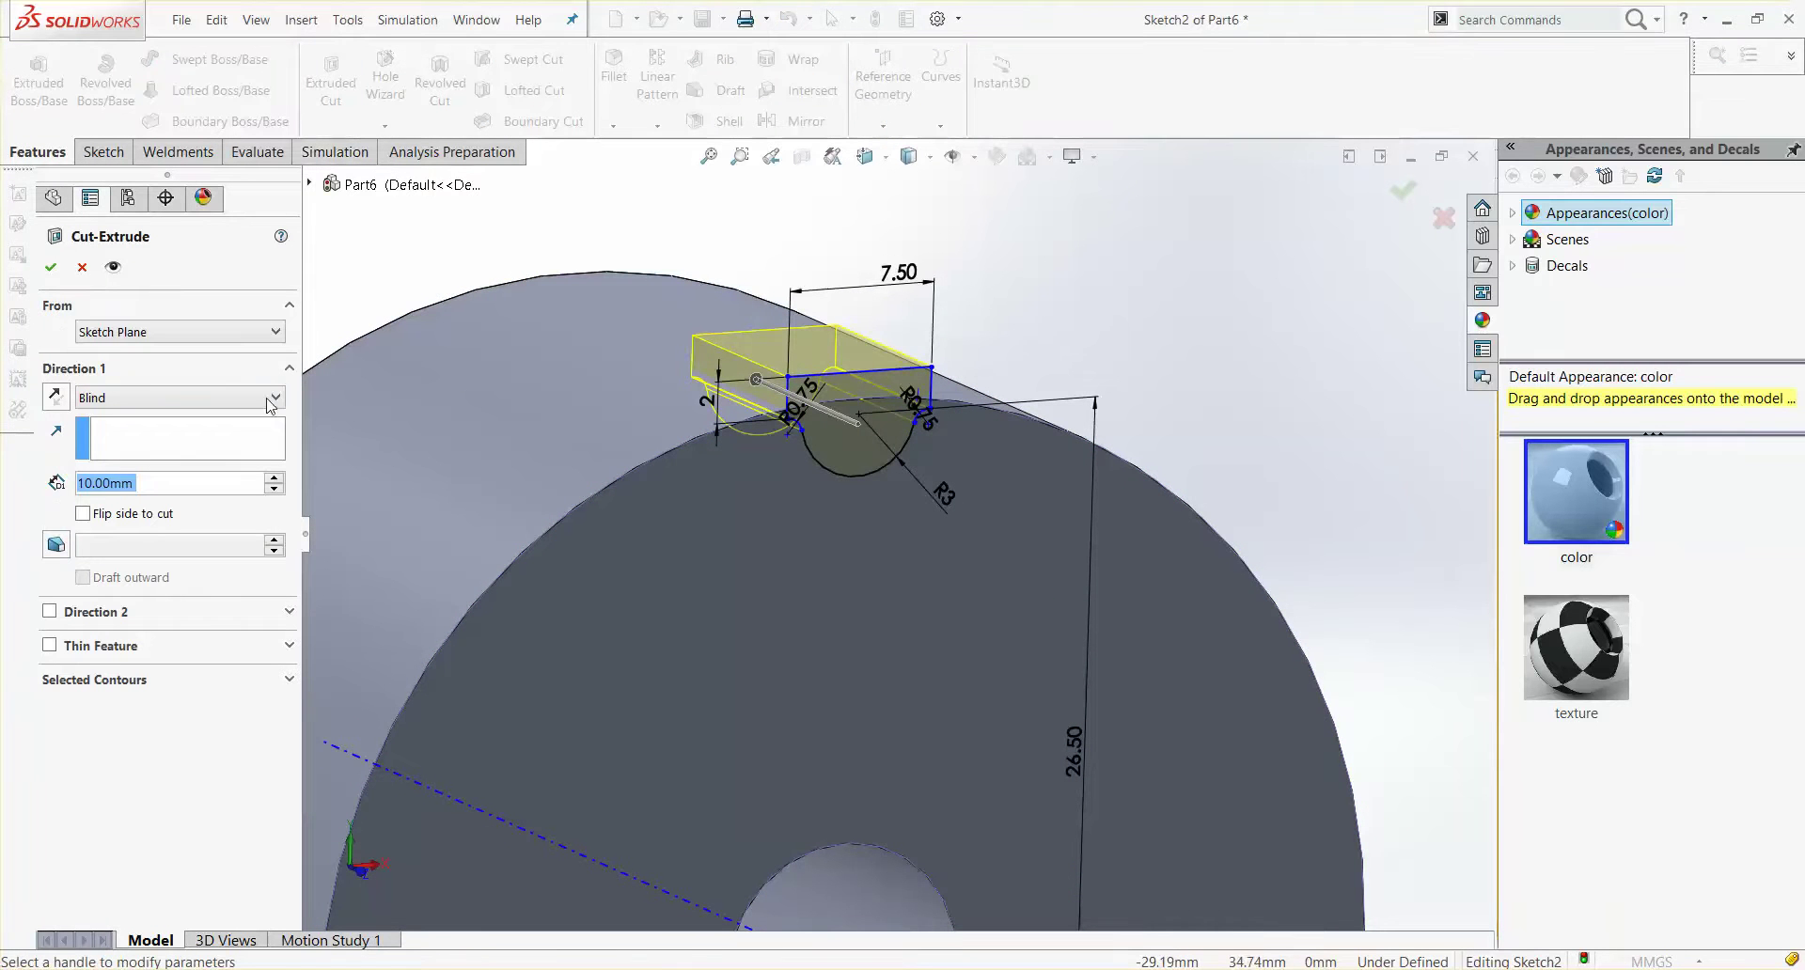
pyautogui.click(209, 398)
pyautogui.click(141, 434)
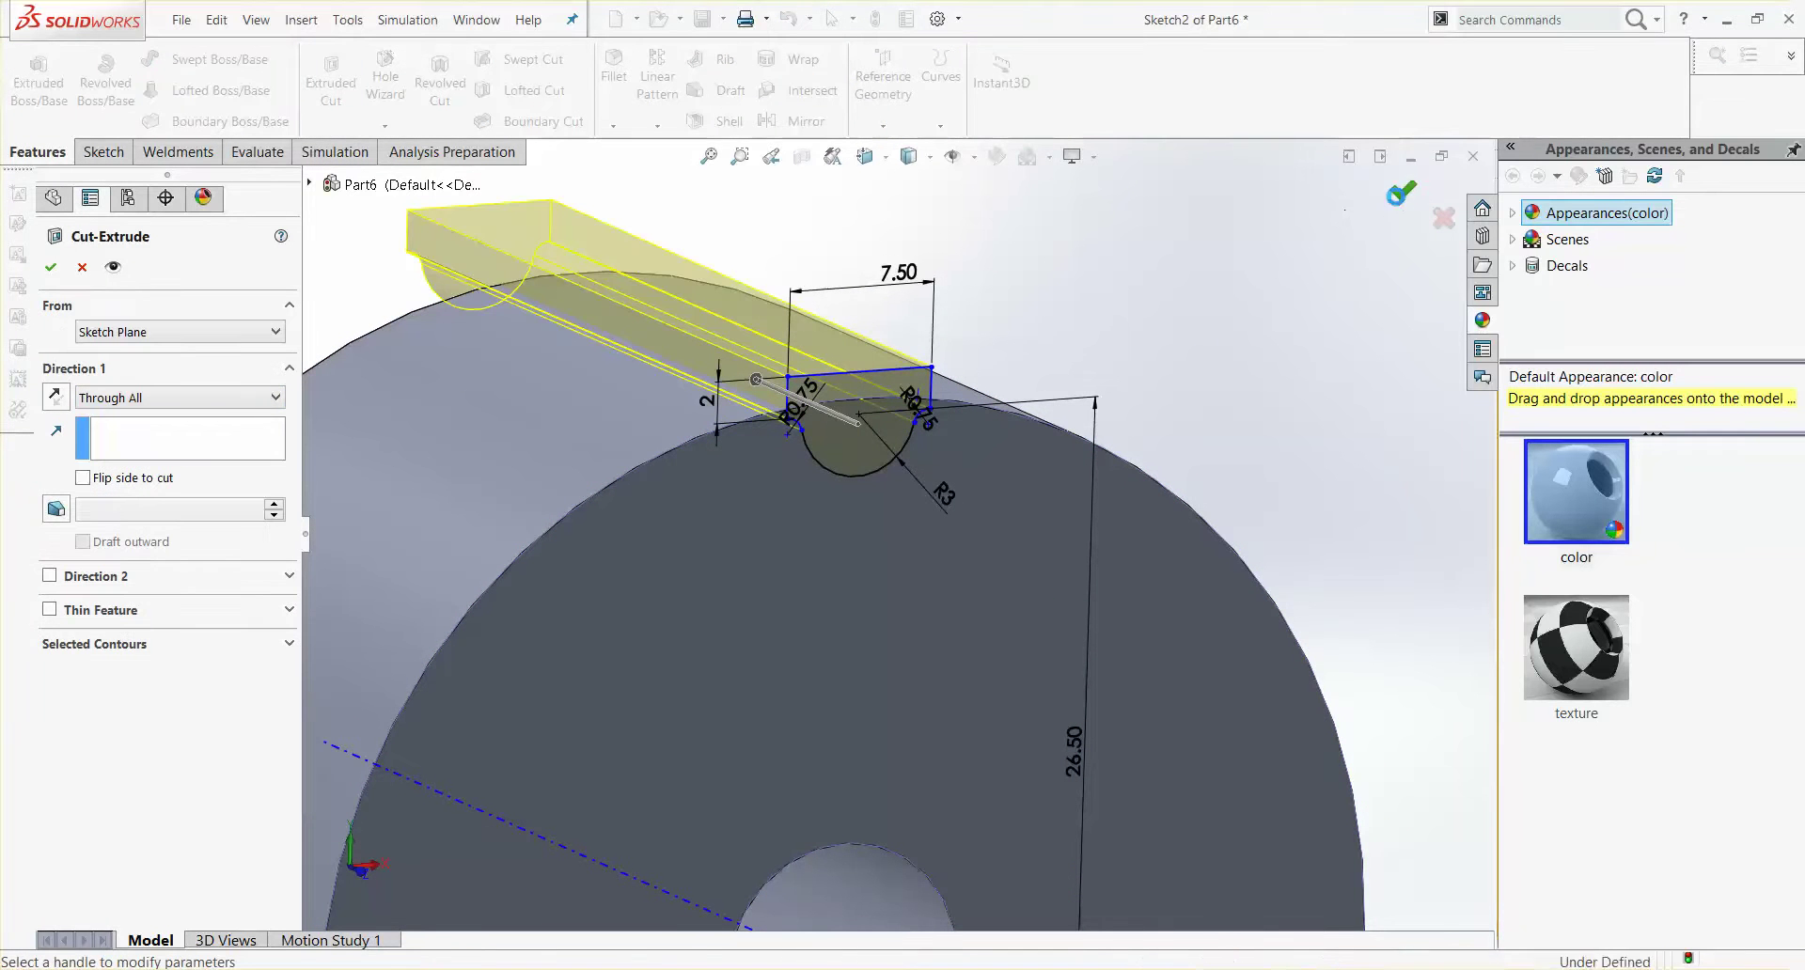
pyautogui.press('Return')
# Step: Orbit and zoom to fit to inspect the new groove on the rim
pyautogui.moveTo(934, 406)
pyautogui.mouseDown(button='middle')
pyautogui.moveTo(757, 396)
pyautogui.moveTo(1052, 840)
pyautogui.moveTo(541, 323)
pyautogui.mouseUp(button='middle')
pyautogui.press('f')
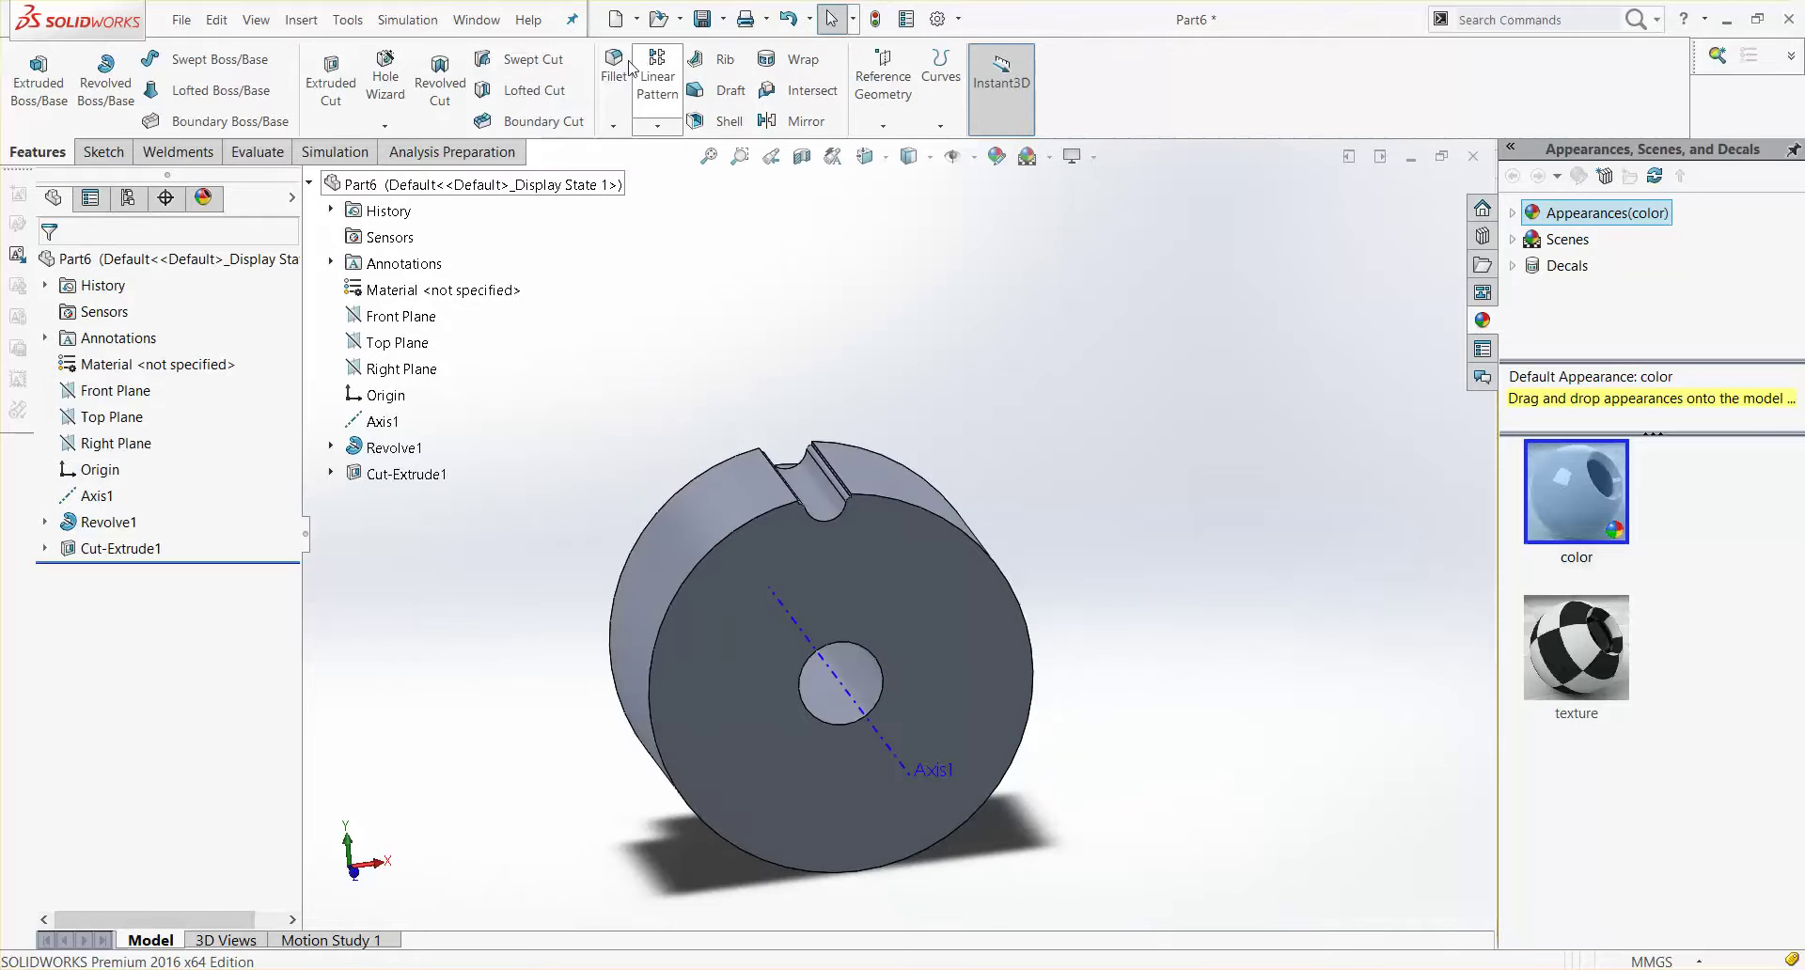
pyautogui.click(111, 154)
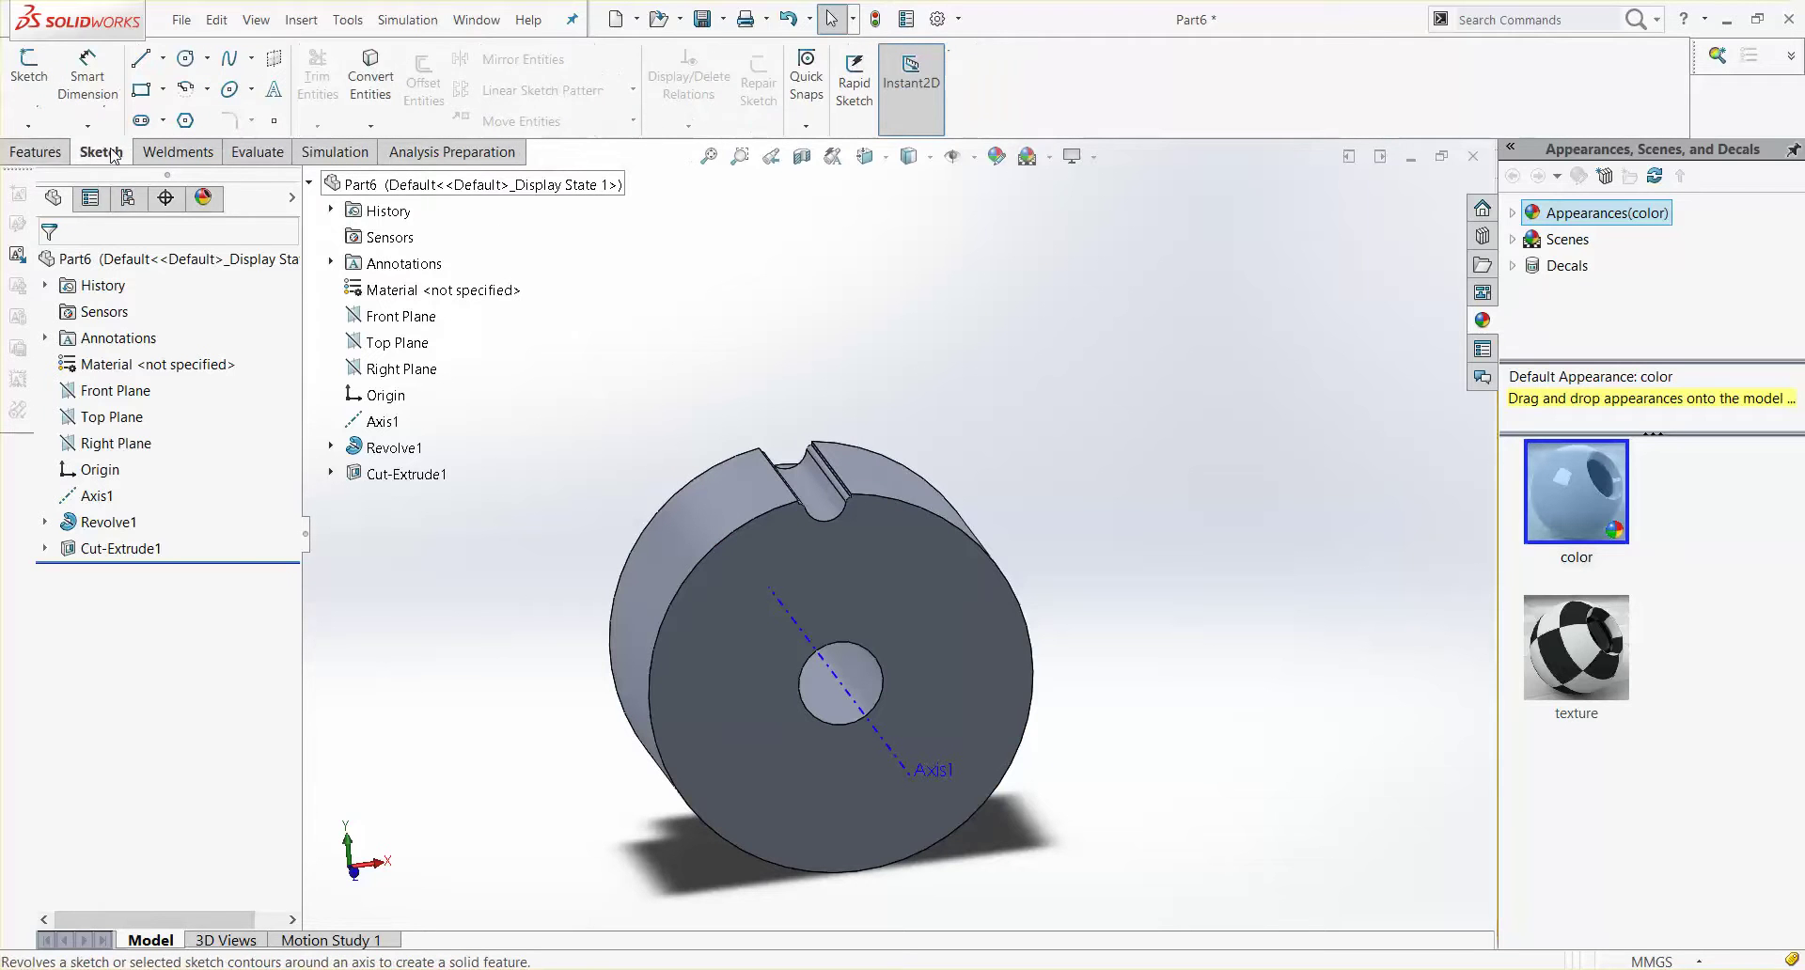
pyautogui.click(36, 154)
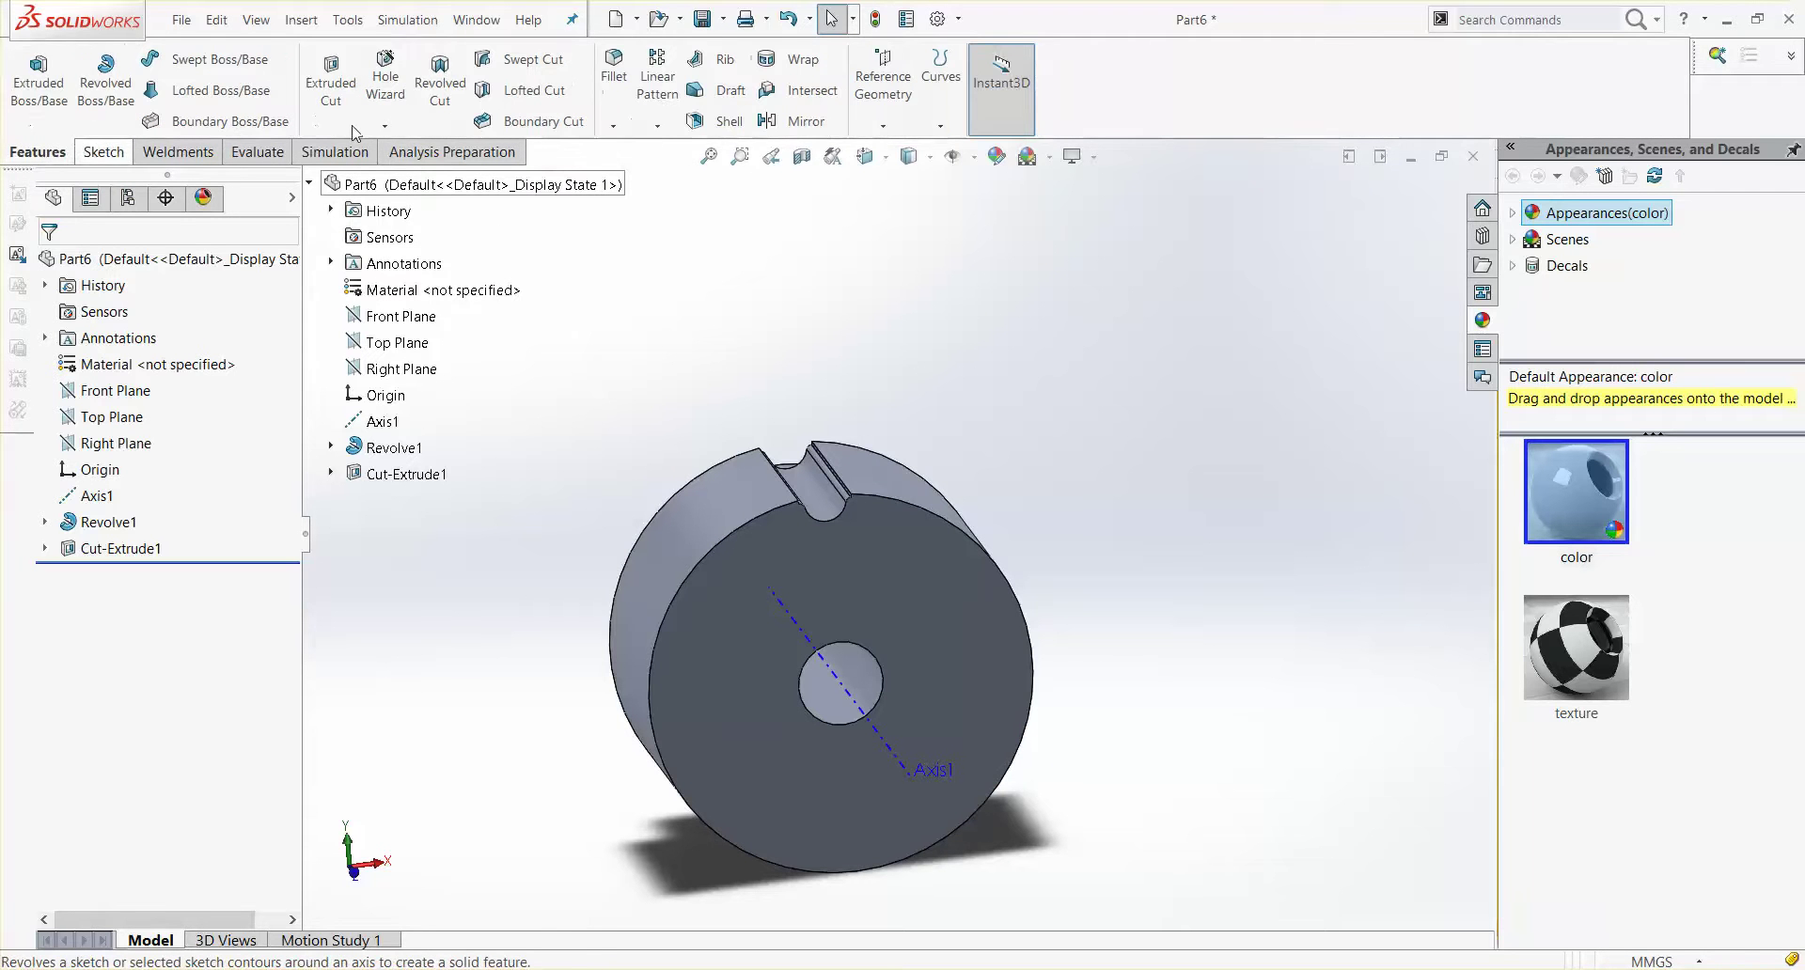
# Step: Circular-pattern Cut-Extrude1 around Axis1 with 22 equal instances over 360°
pyautogui.click(674, 125)
pyautogui.click(714, 172)
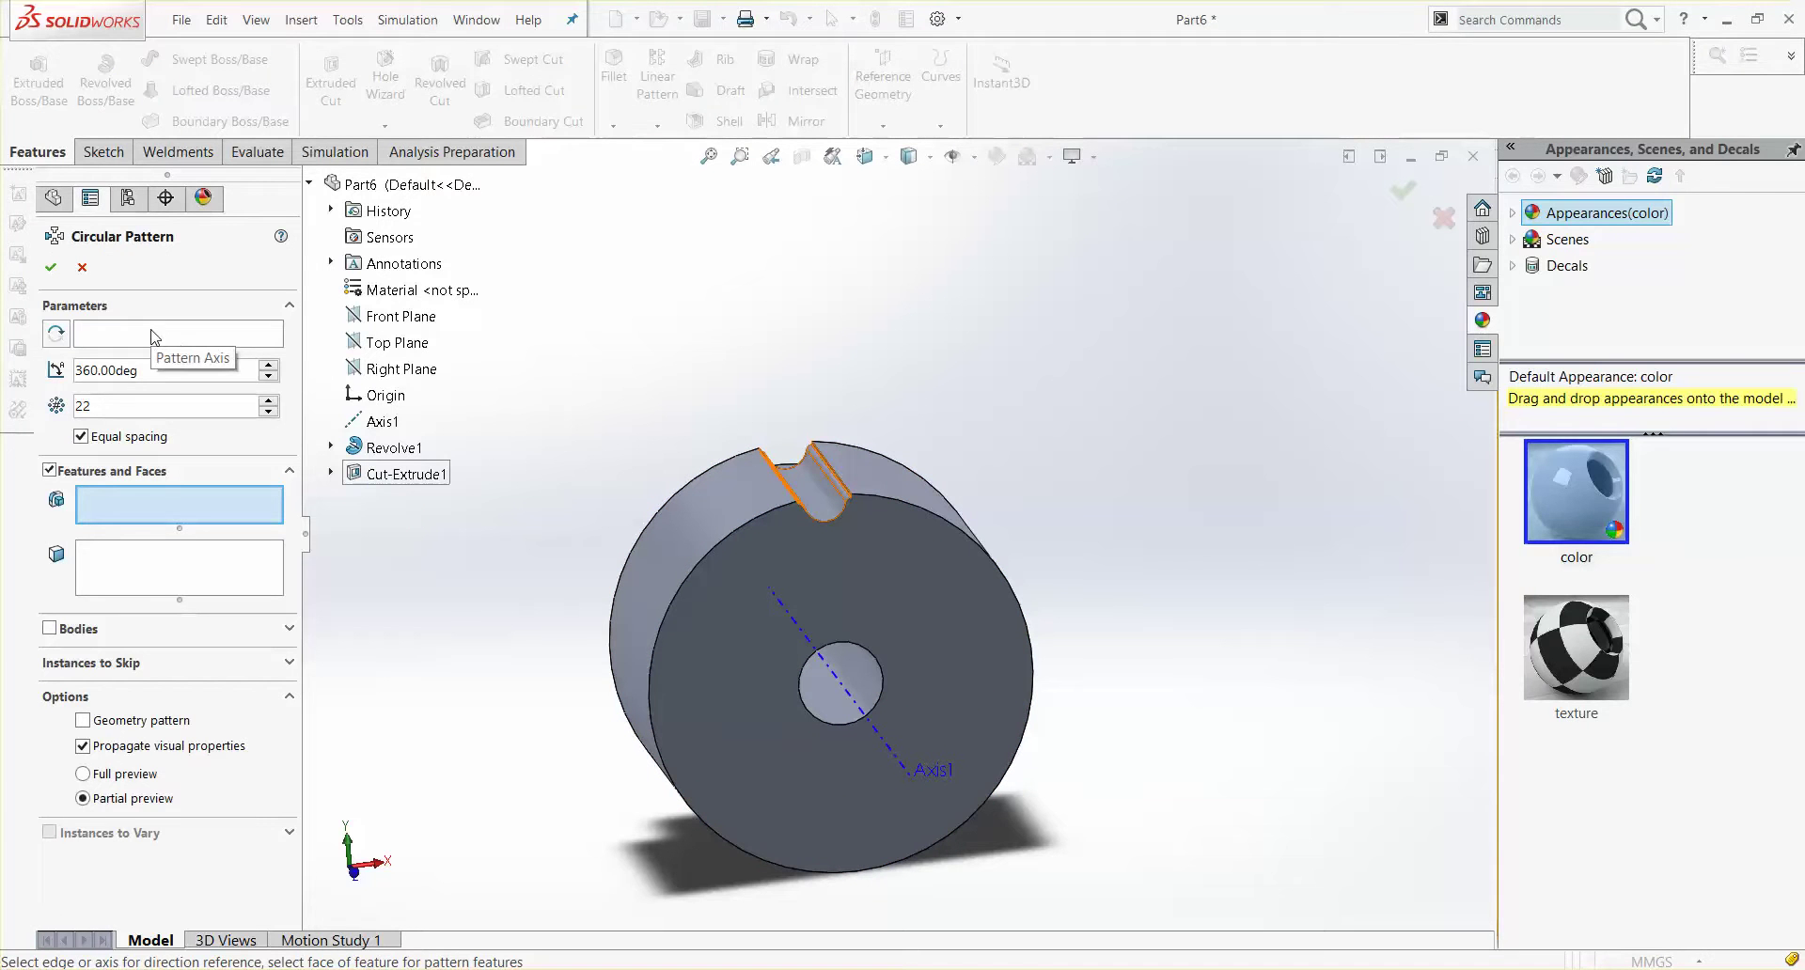
pyautogui.click(828, 511)
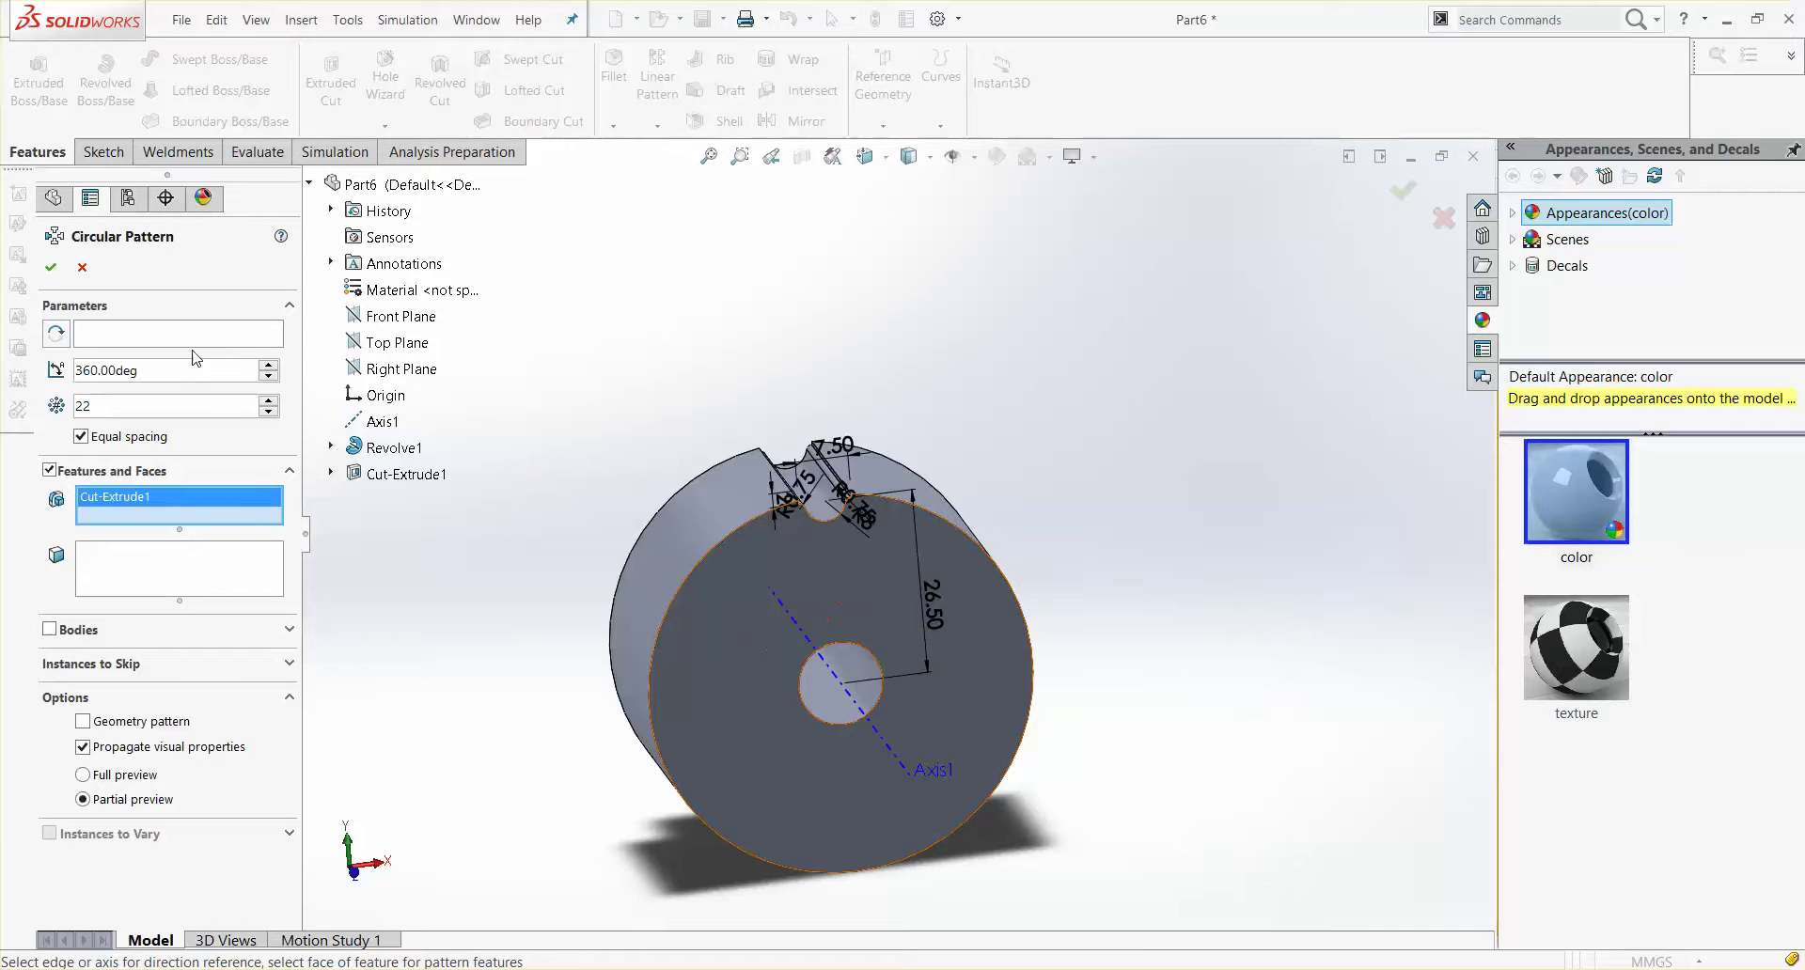
pyautogui.click(197, 336)
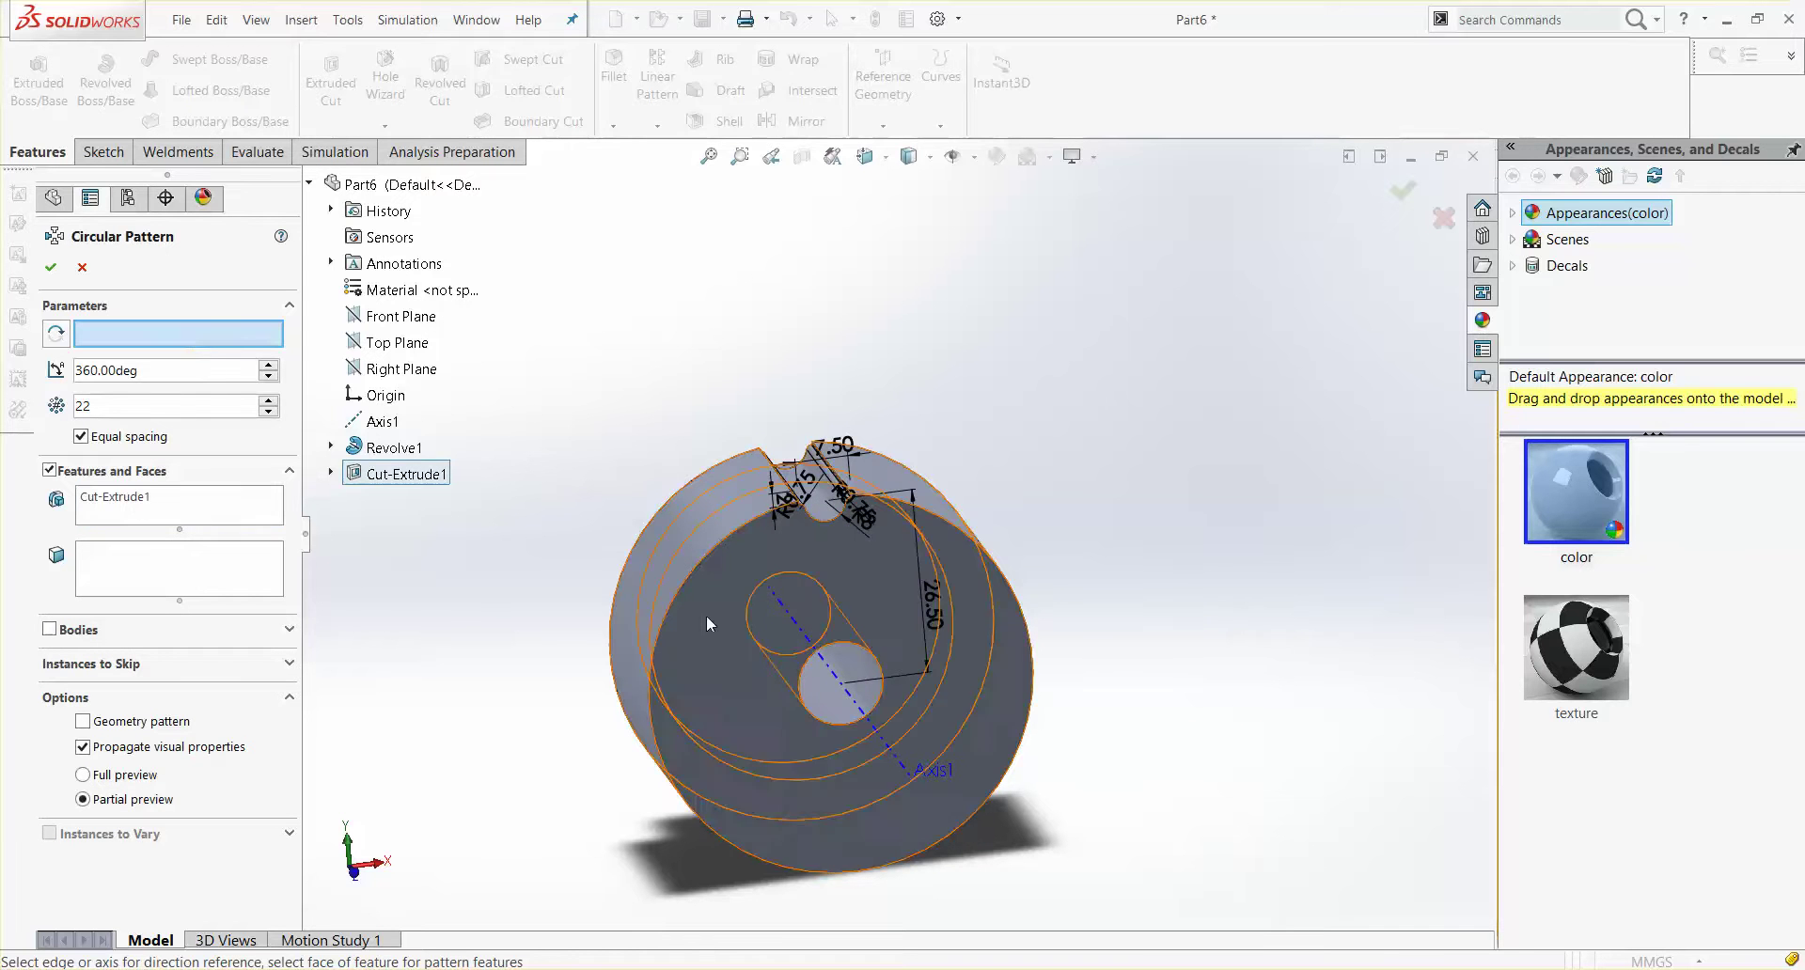
pyautogui.click(874, 726)
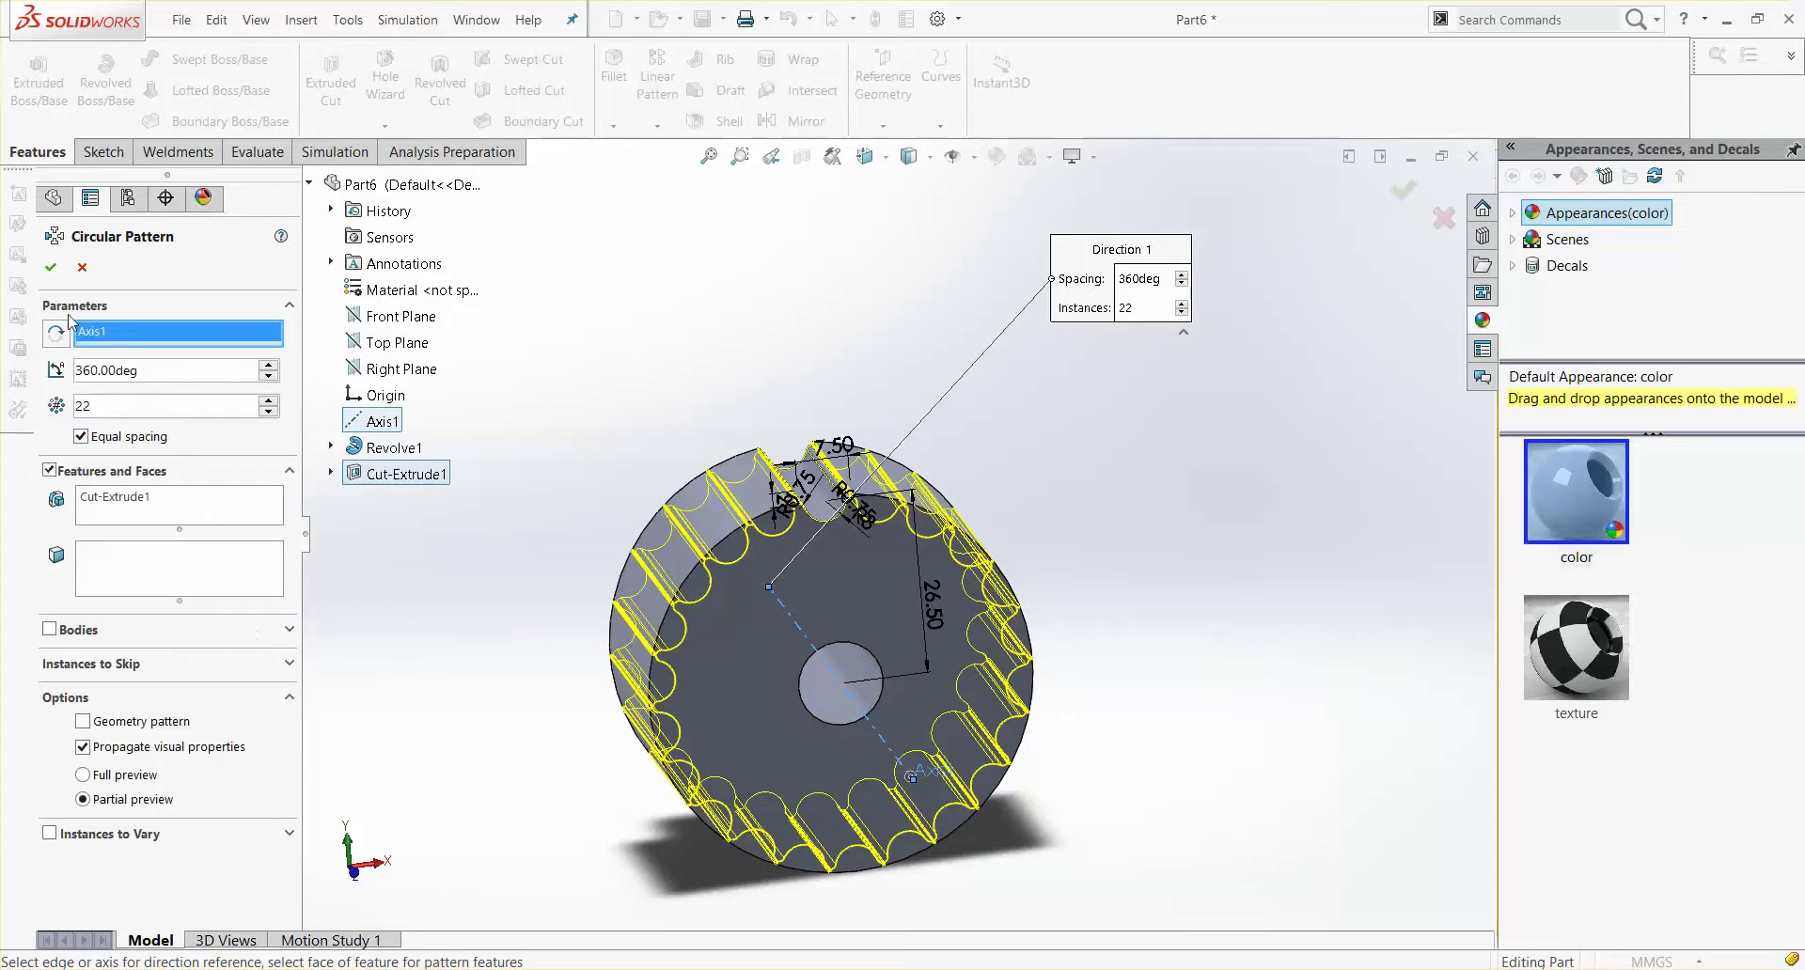
pyautogui.click(50, 269)
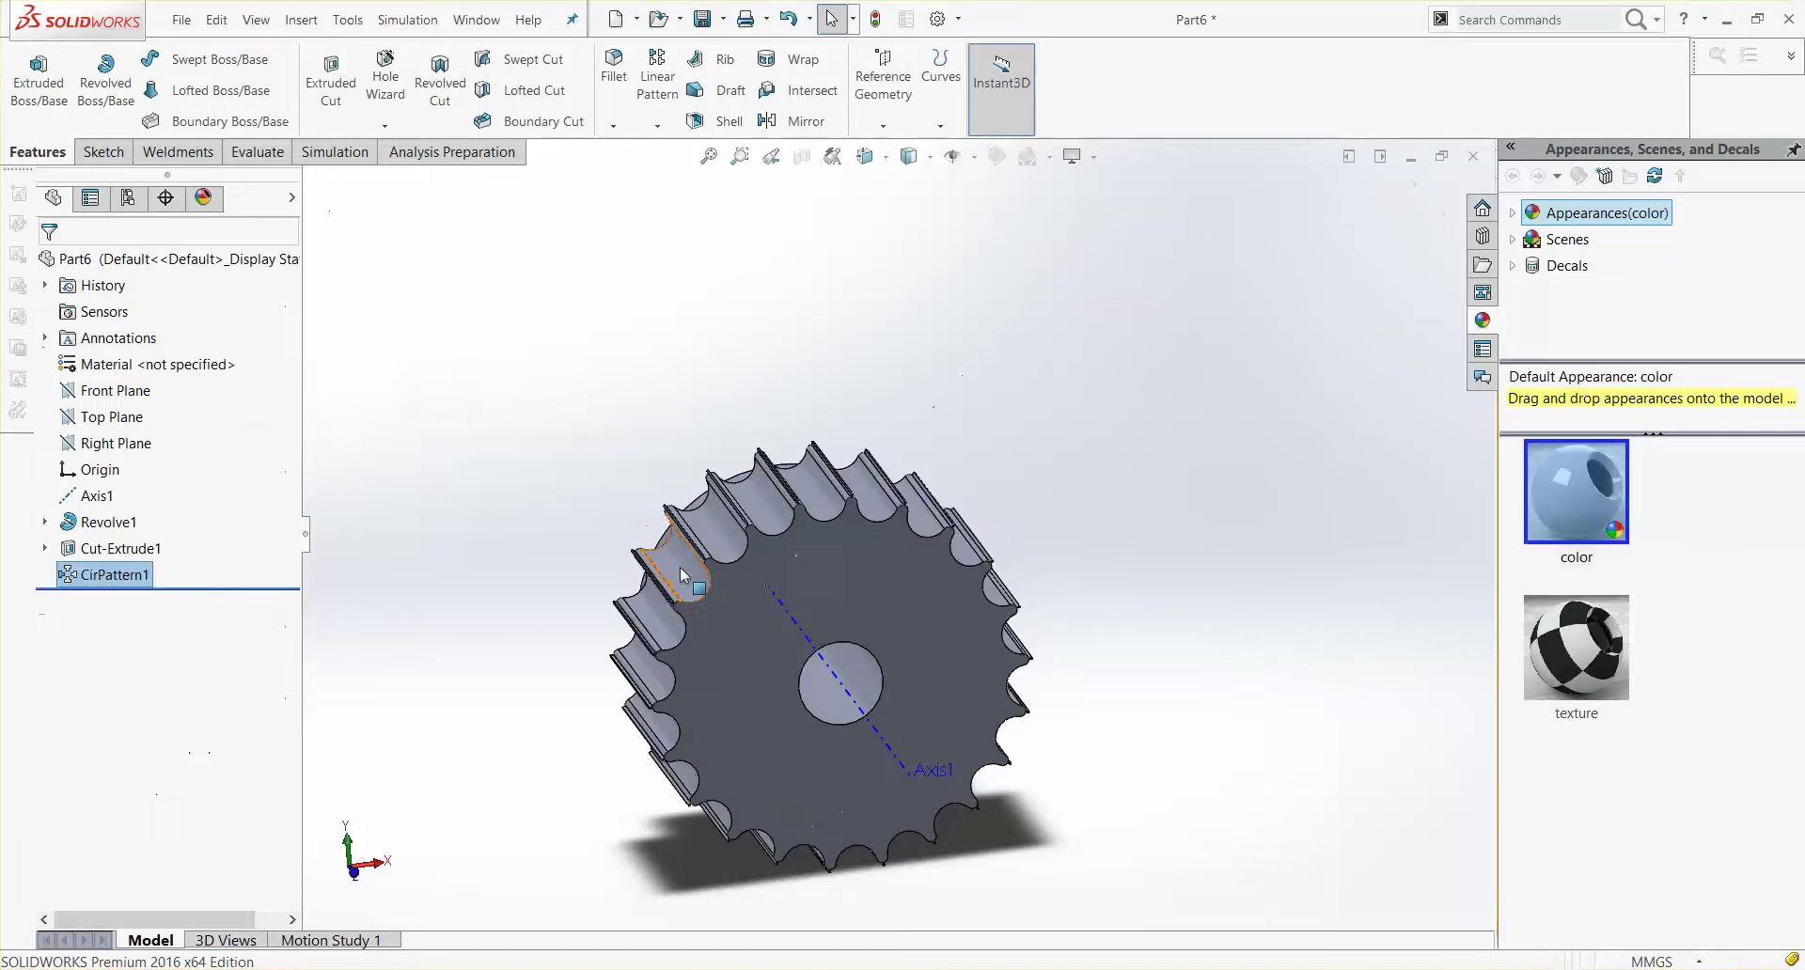
pyautogui.moveTo(647, 446); pyautogui.dragTo(569, 437, button='middle')
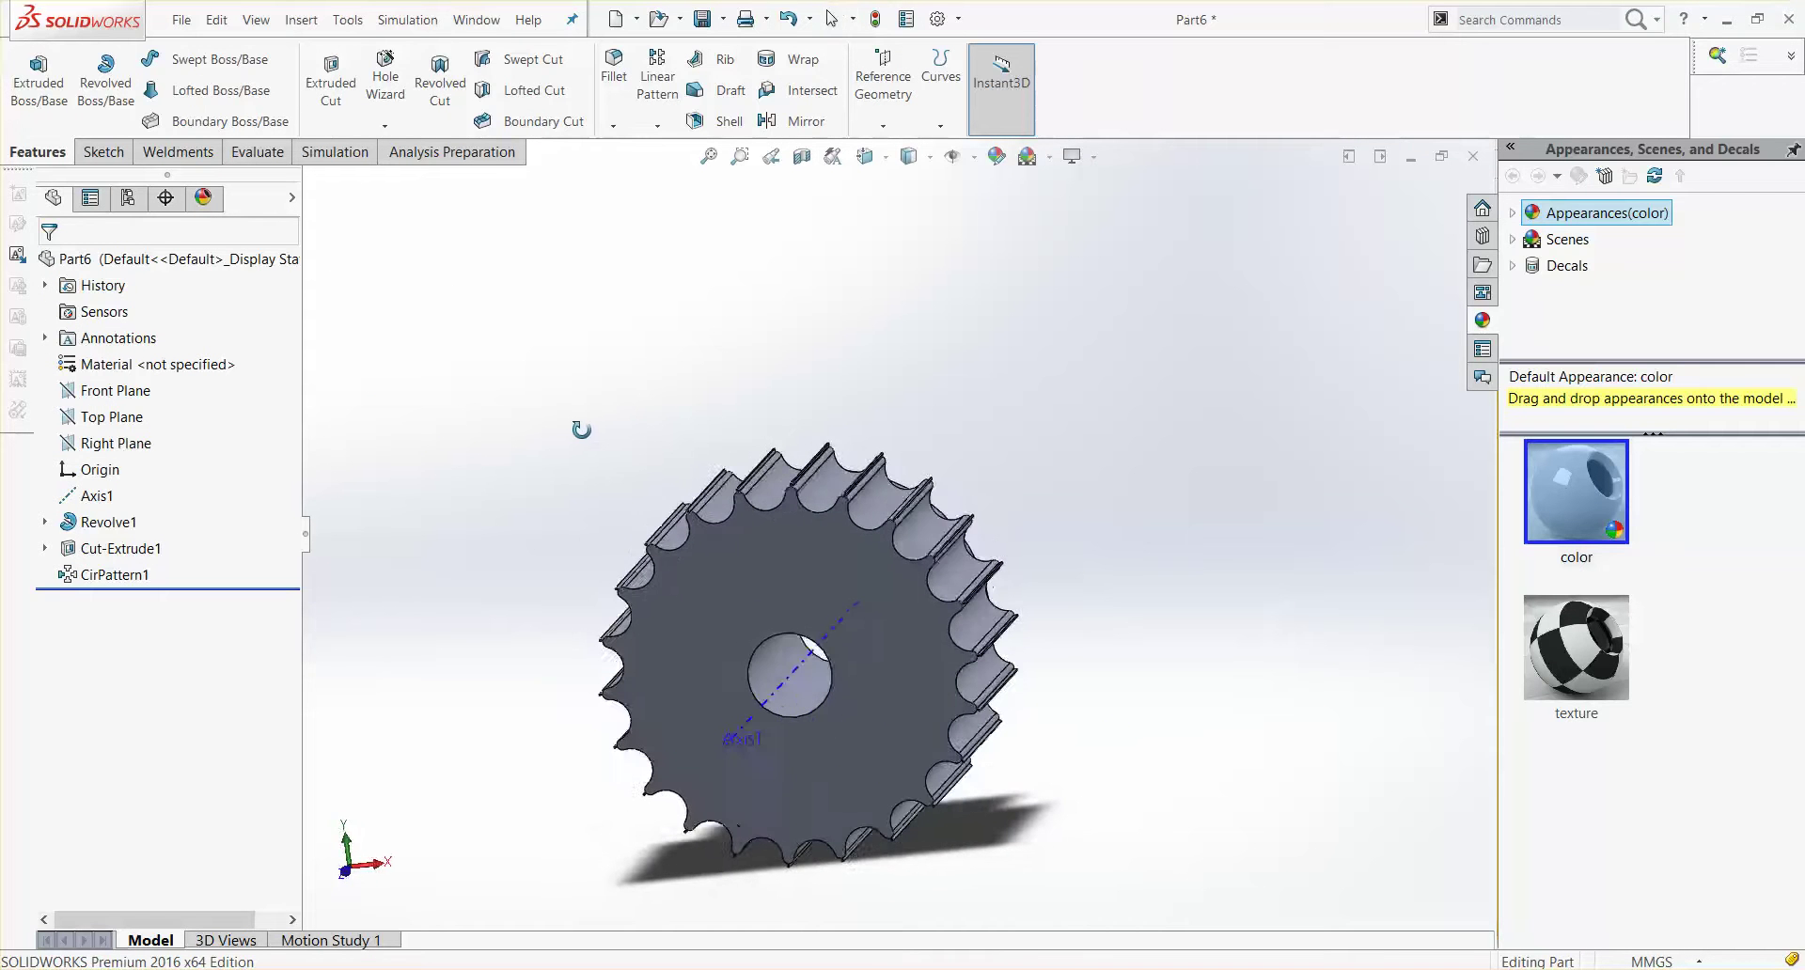
# Step: Start a new sketch on the Right Plane, viewed normal to it
pyautogui.click(98, 449)
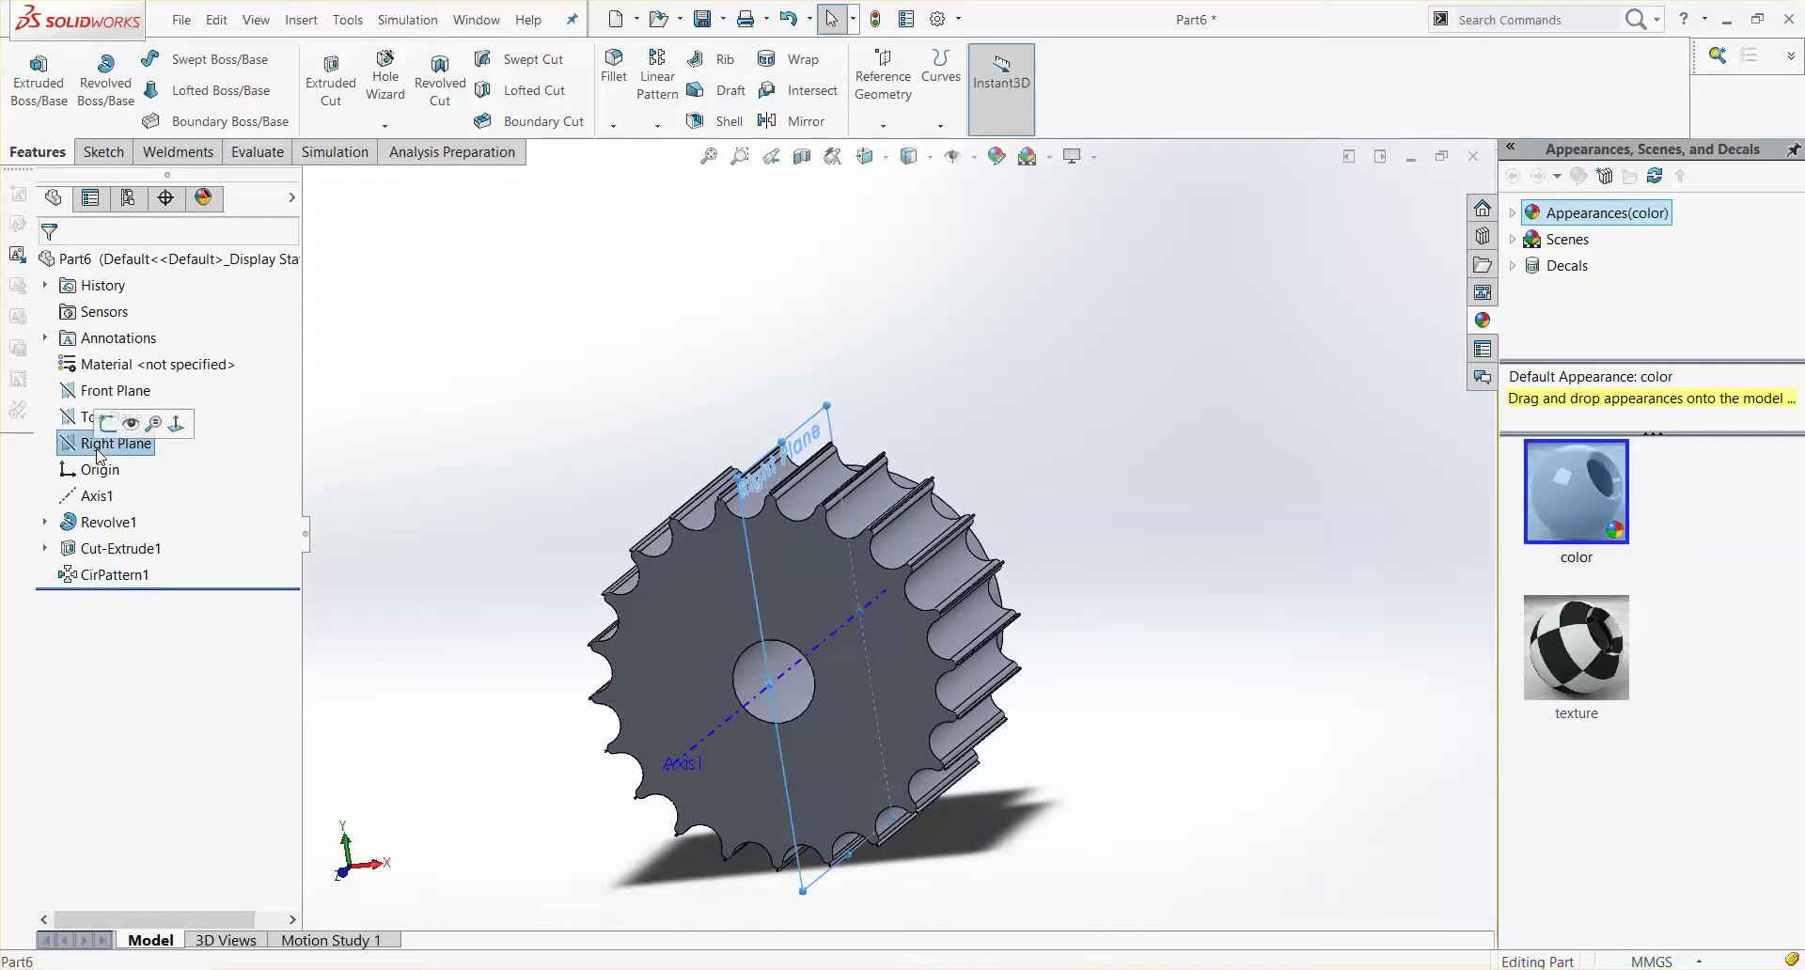
pyautogui.click(107, 423)
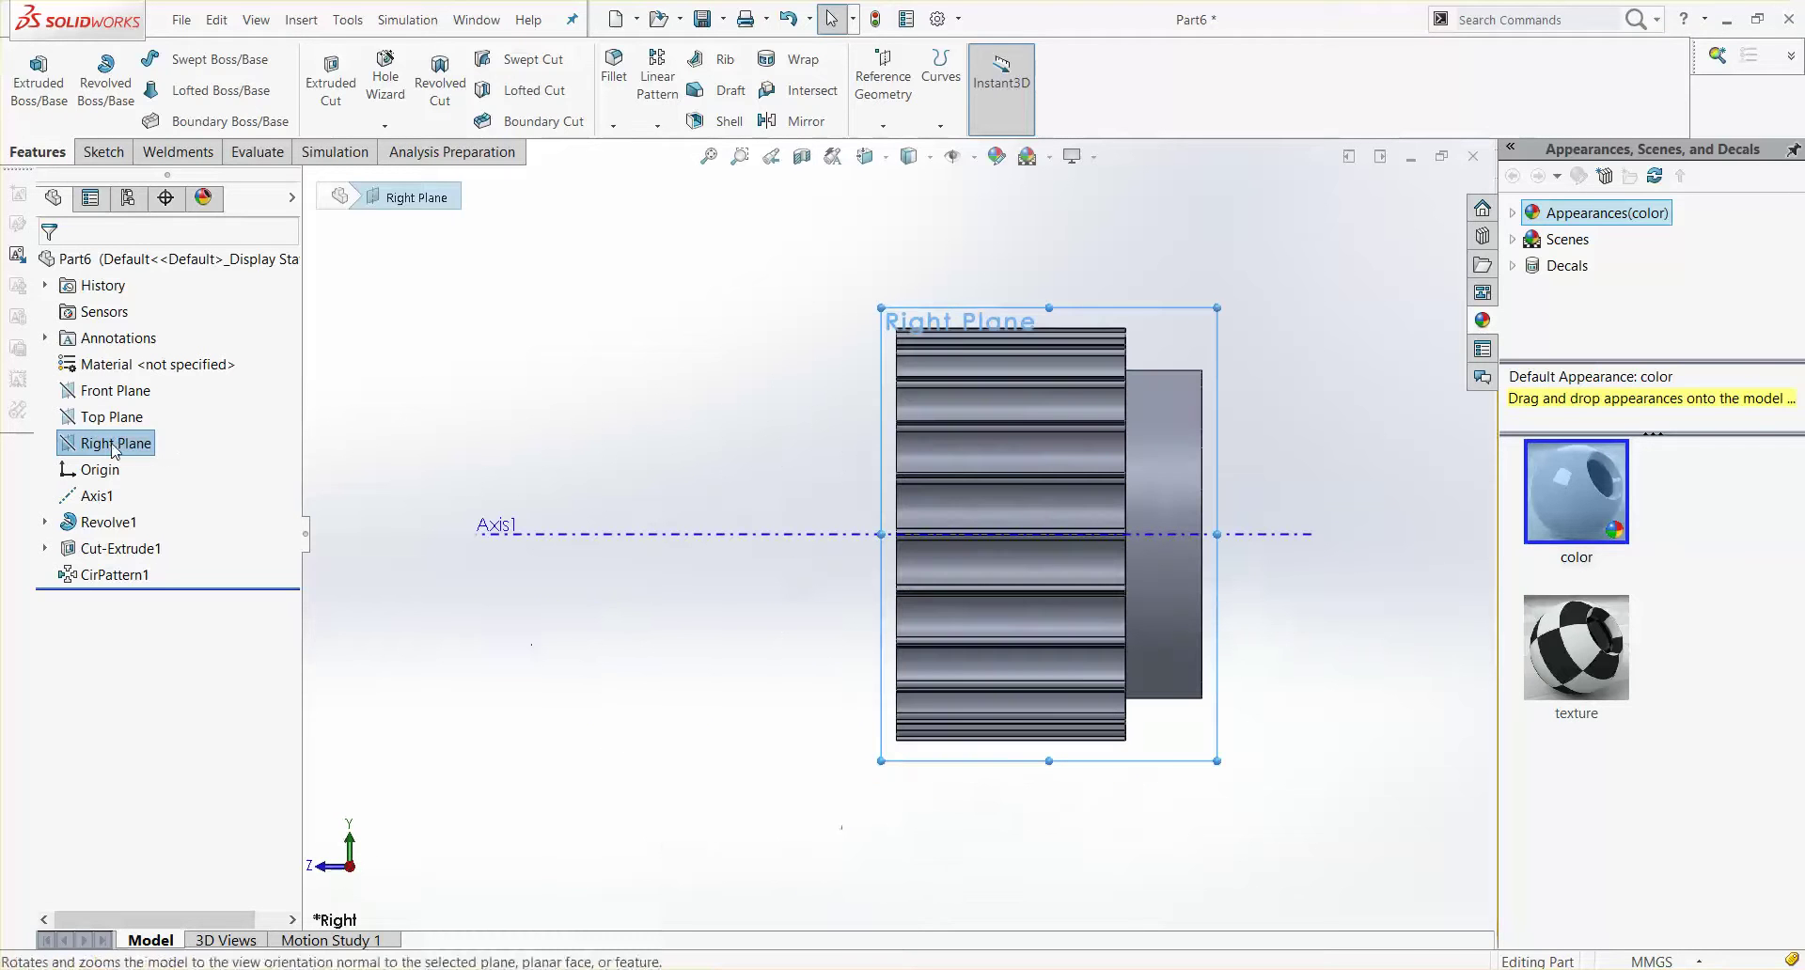
pyautogui.rightClick(118, 448)
pyautogui.click(125, 416)
pyautogui.scroll(-2, 906, 369)
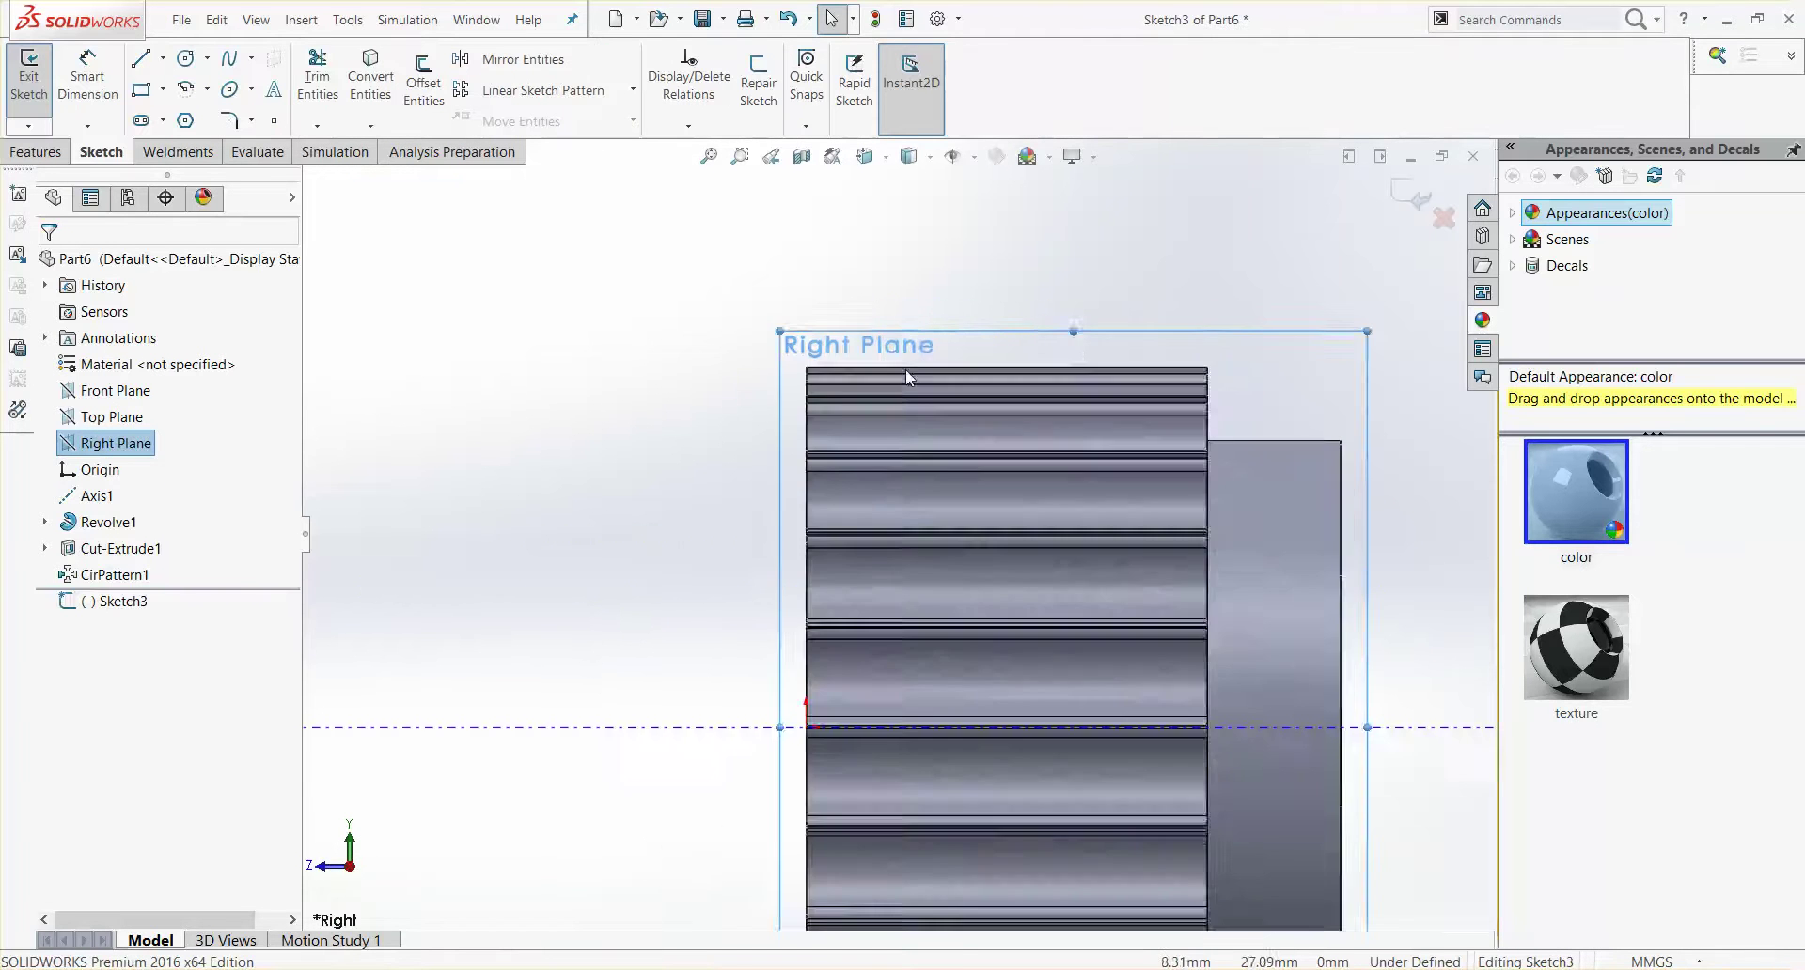
pyautogui.scroll(-2, 889, 390)
pyautogui.scroll(-1, 881, 414)
pyautogui.scroll(-1, 751, 454)
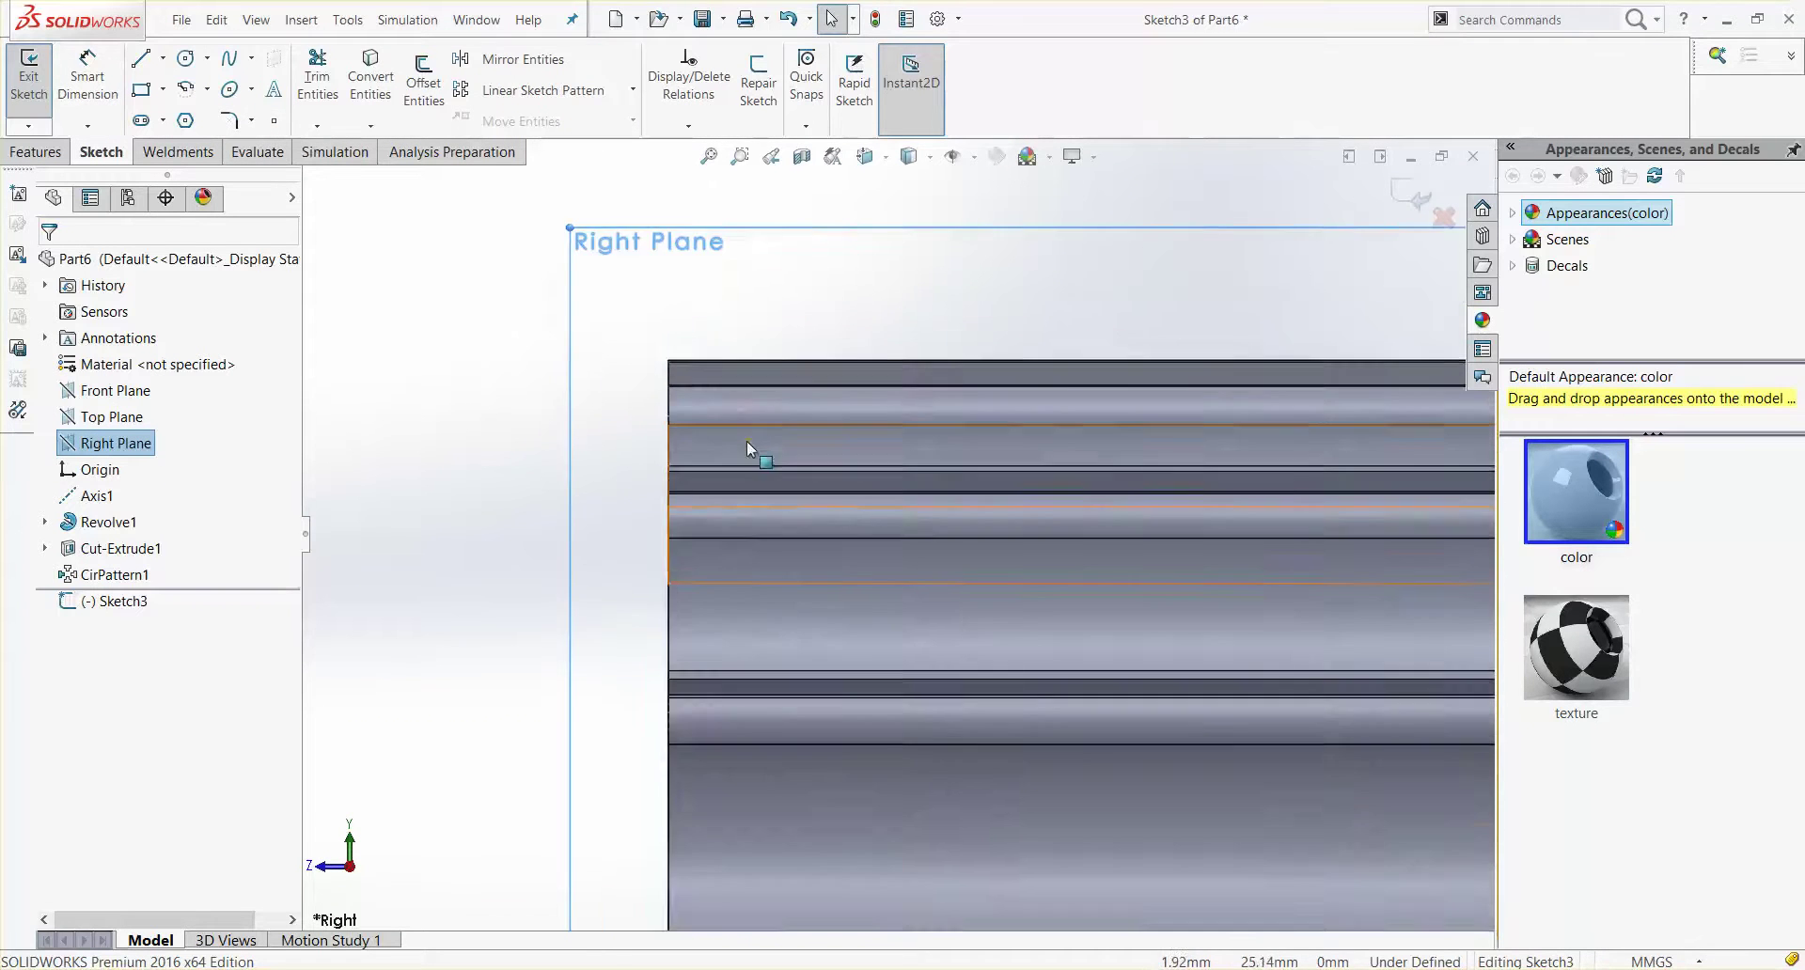
pyautogui.scroll(-1, 751, 454)
# Step: Draw a corner rectangle at the pulley's upper rim
pyautogui.click(150, 97)
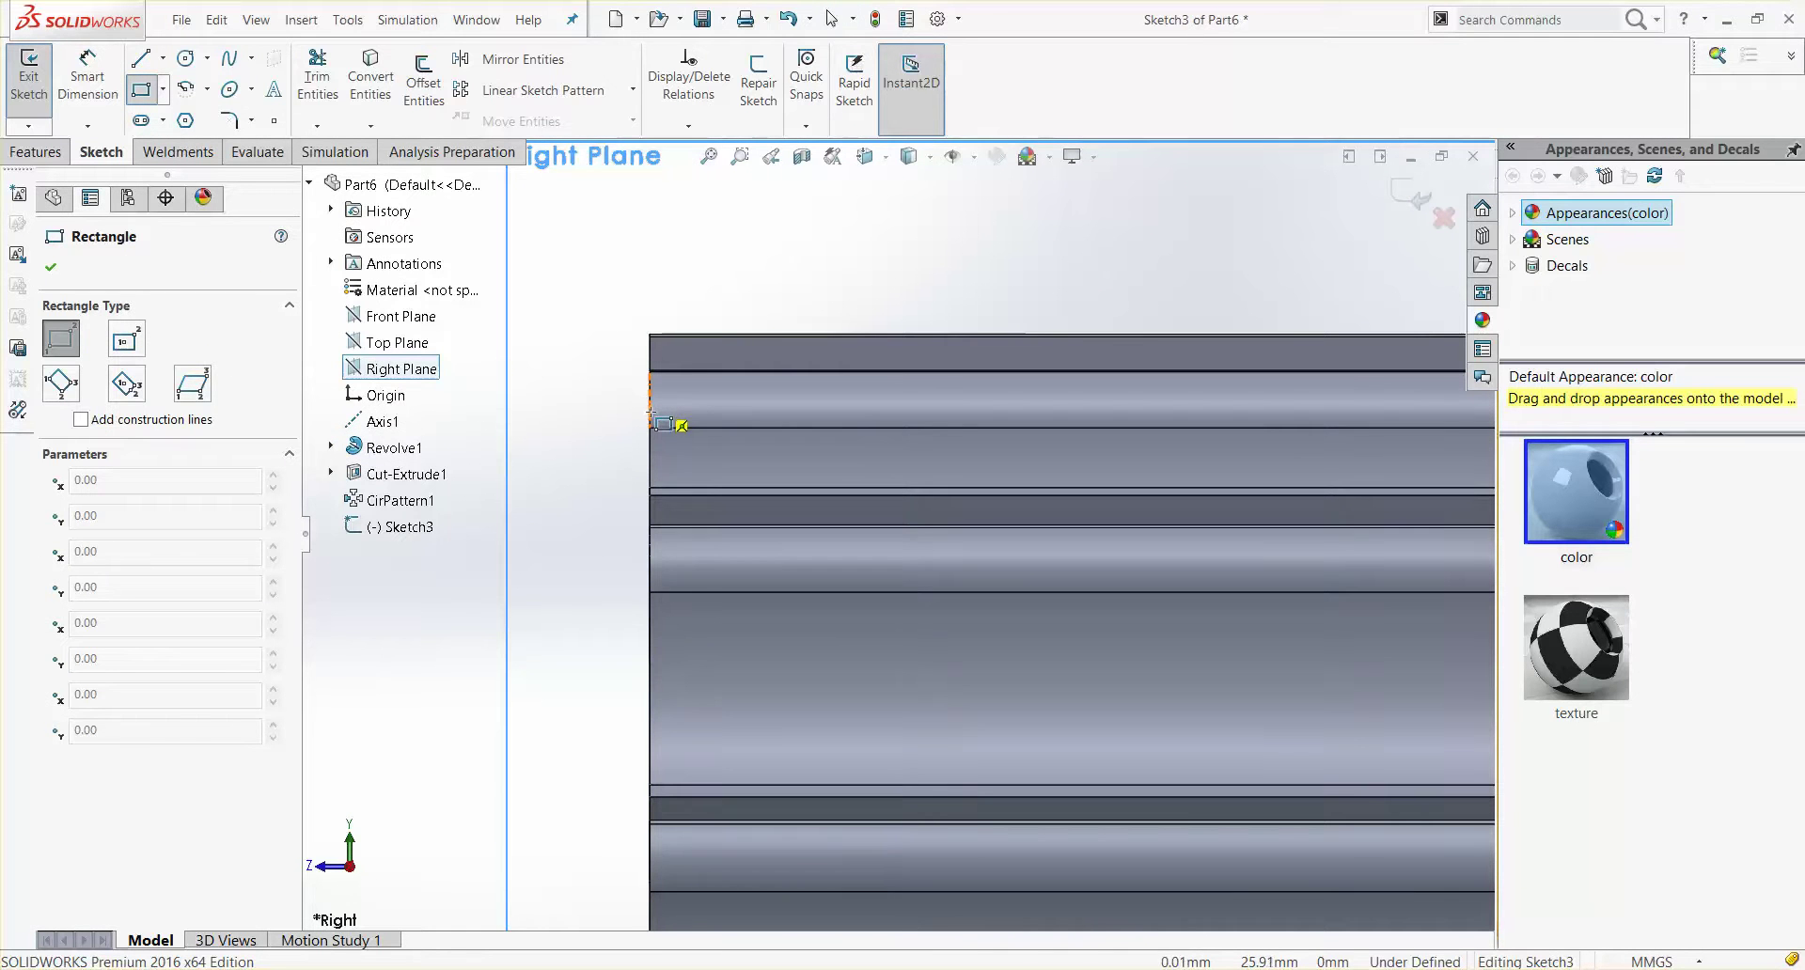
pyautogui.click(652, 412)
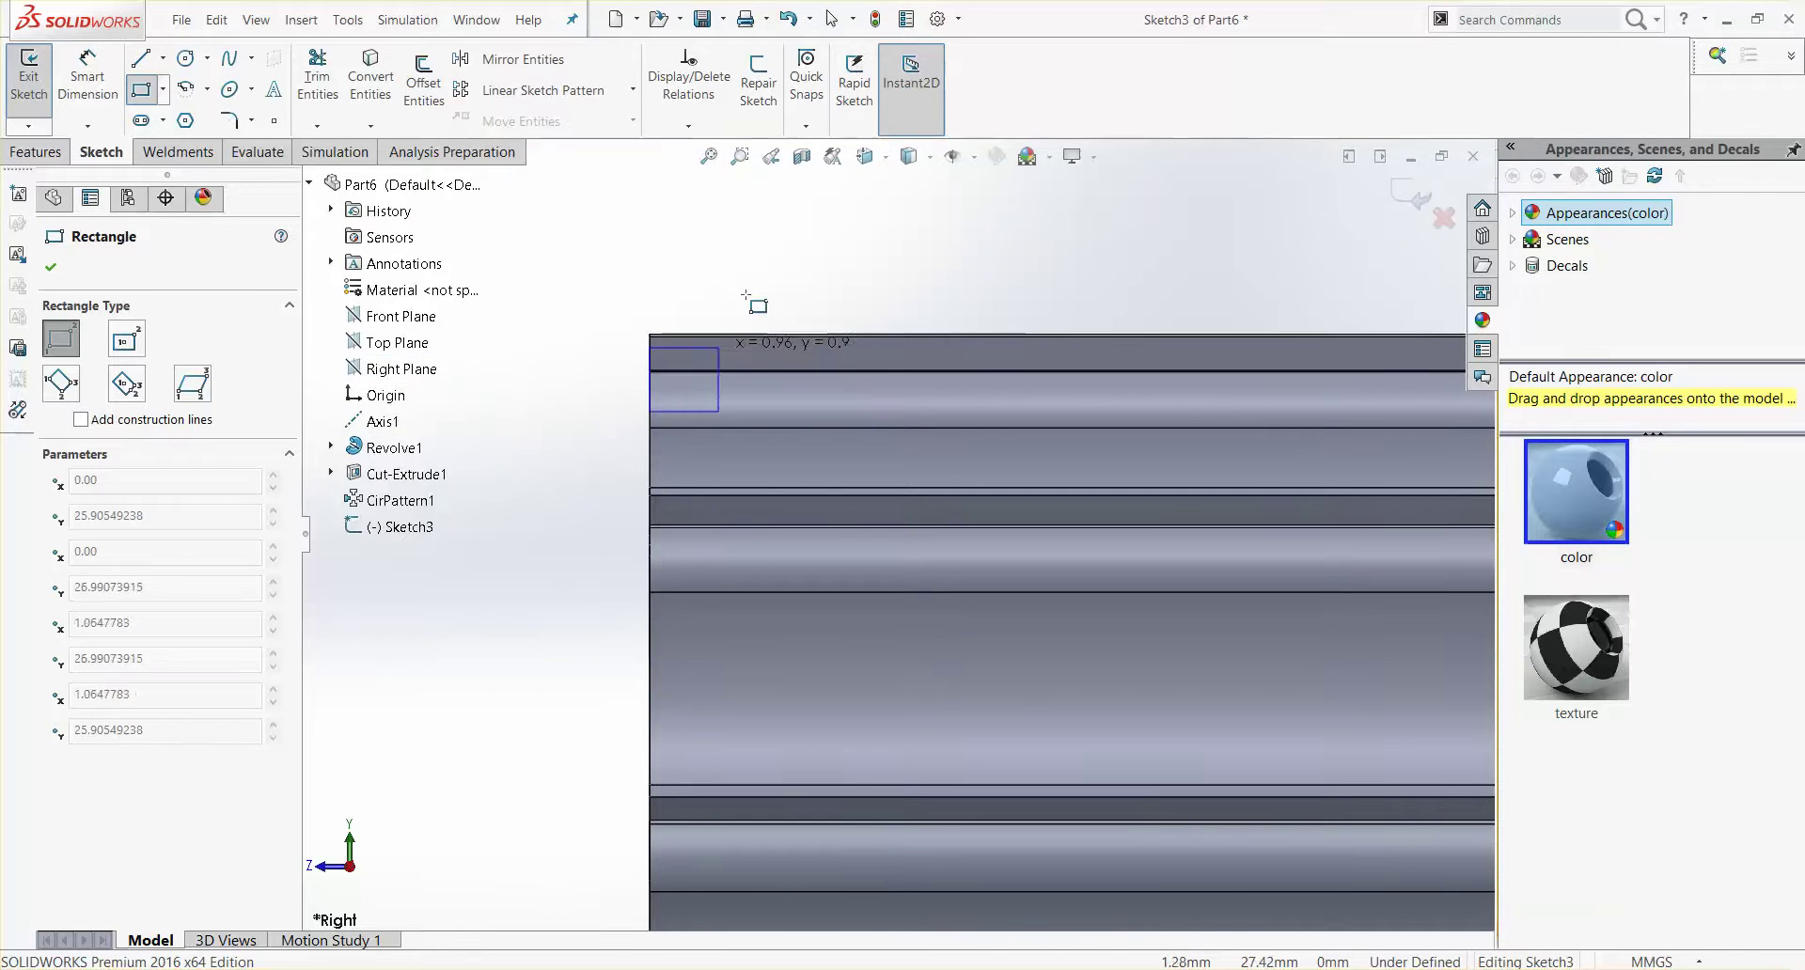
pyautogui.click(749, 219)
# Step: Attach a tilted 3-point rectangle at the first rectangle's top corner
pyautogui.click(162, 89)
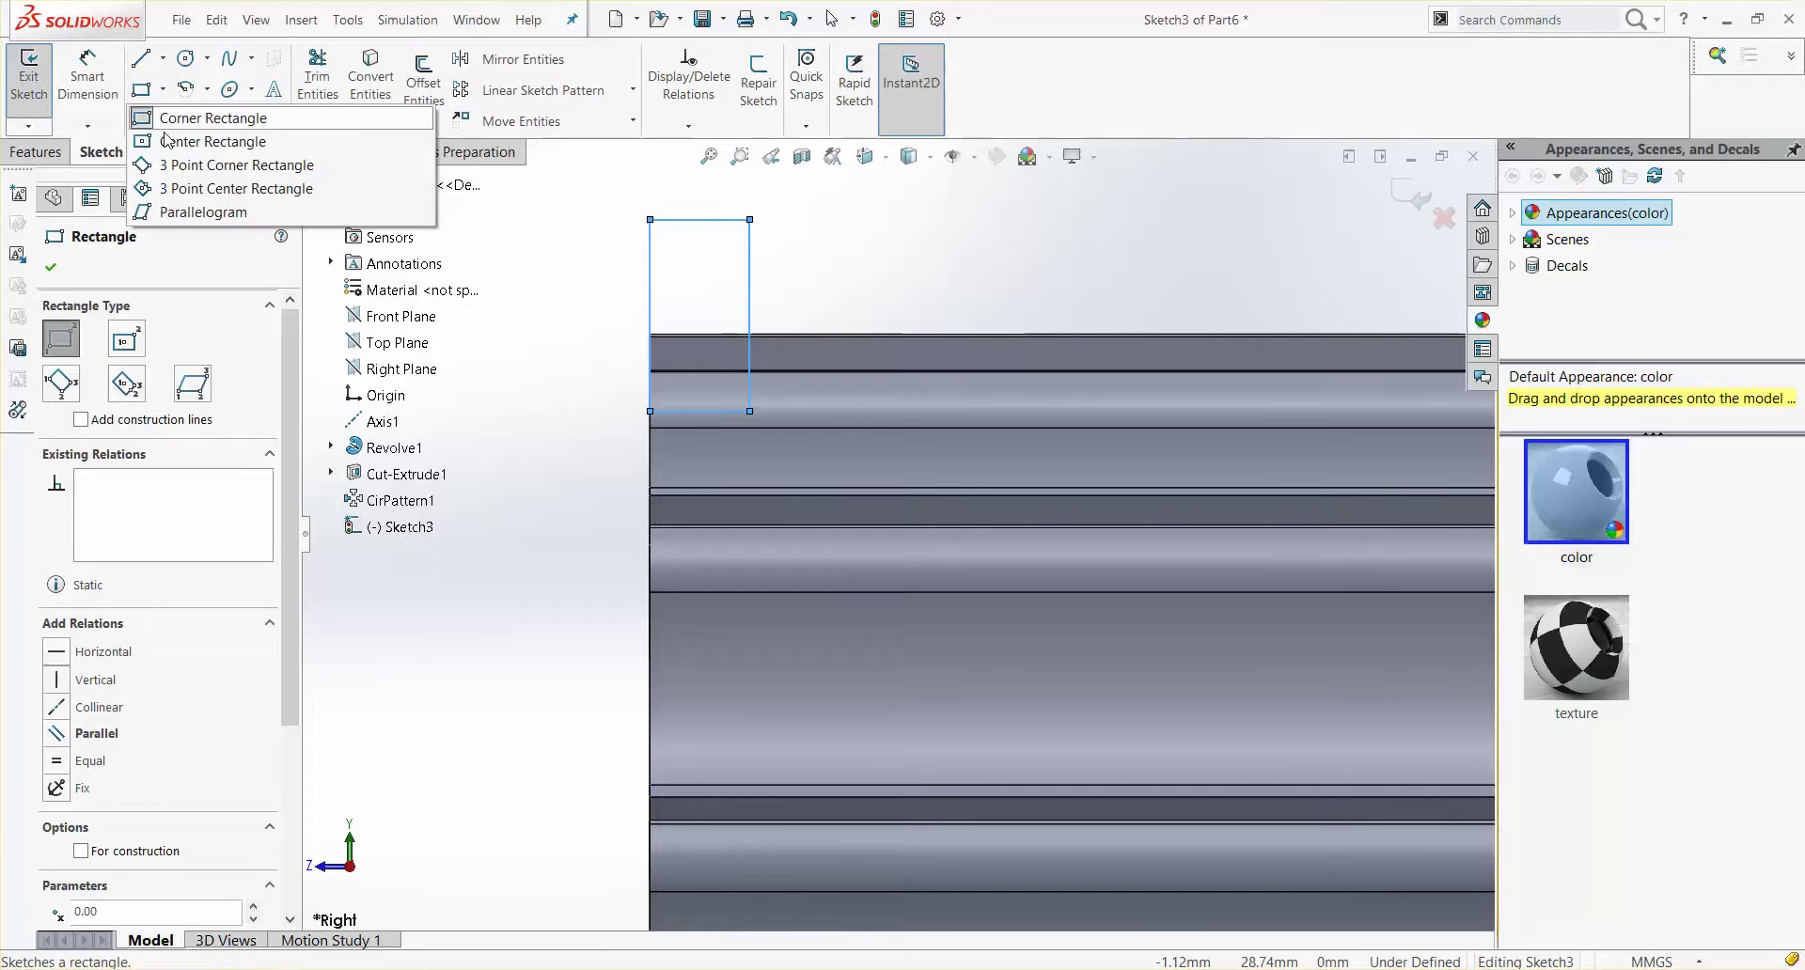
pyautogui.click(162, 167)
pyautogui.click(749, 219)
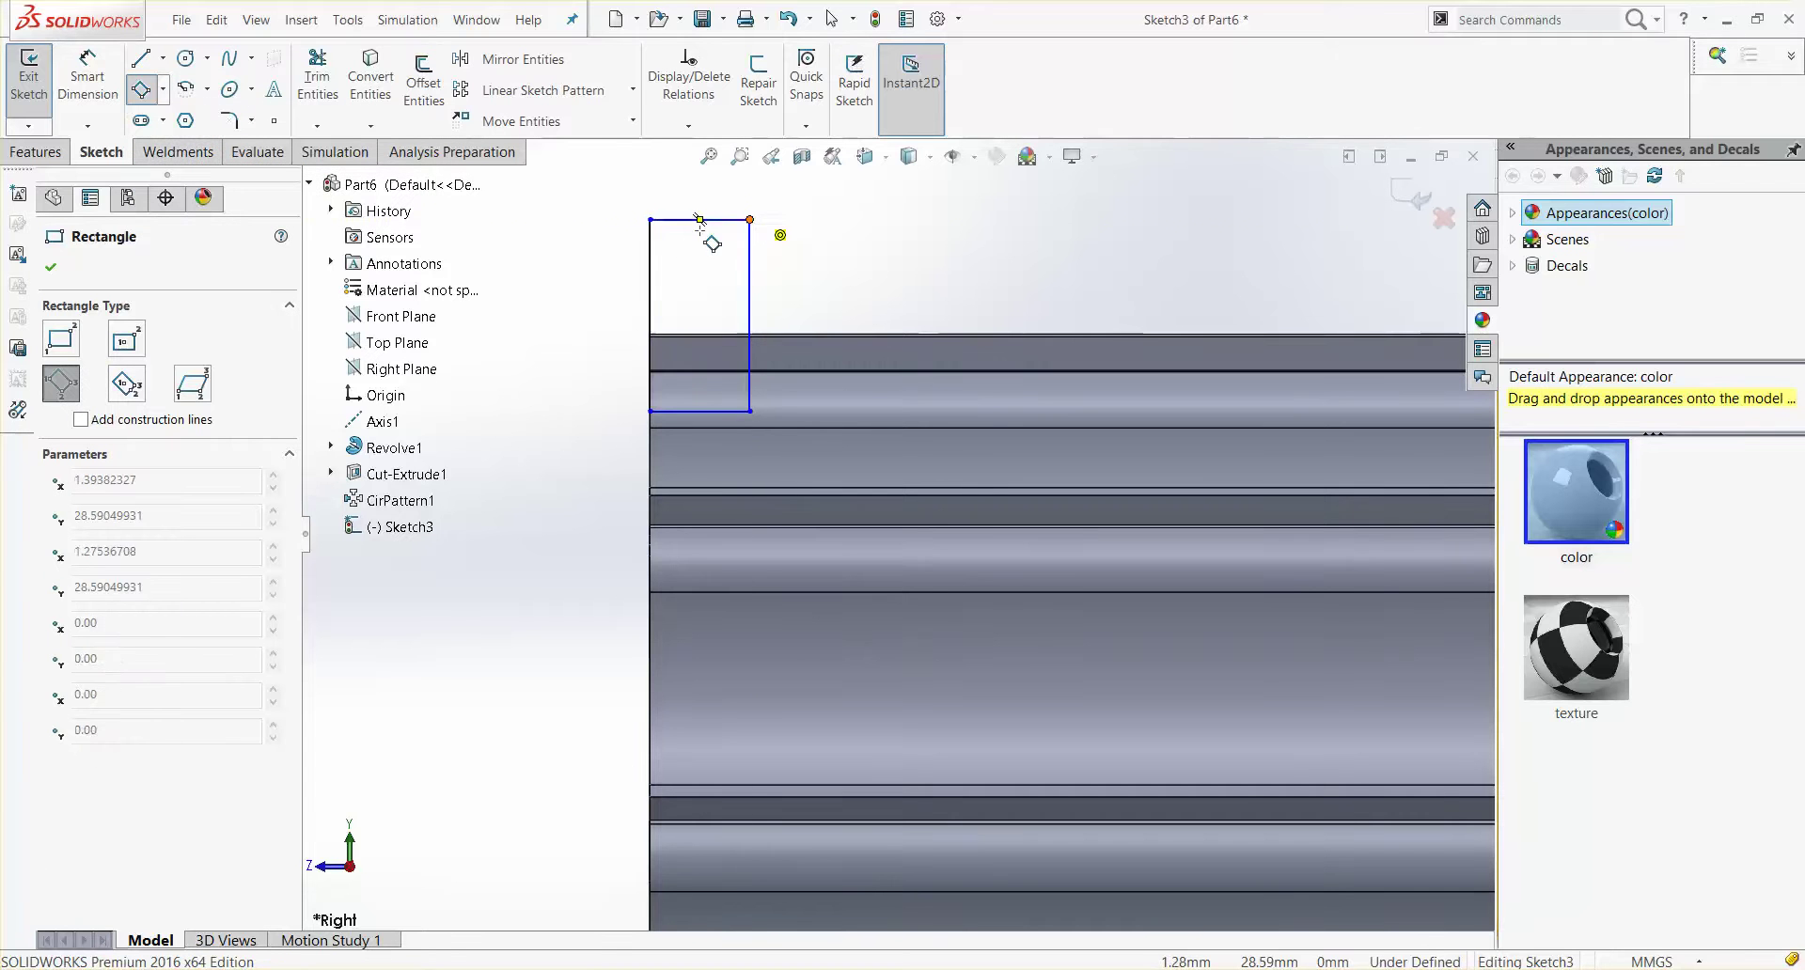
pyautogui.scroll(3, 715, 244)
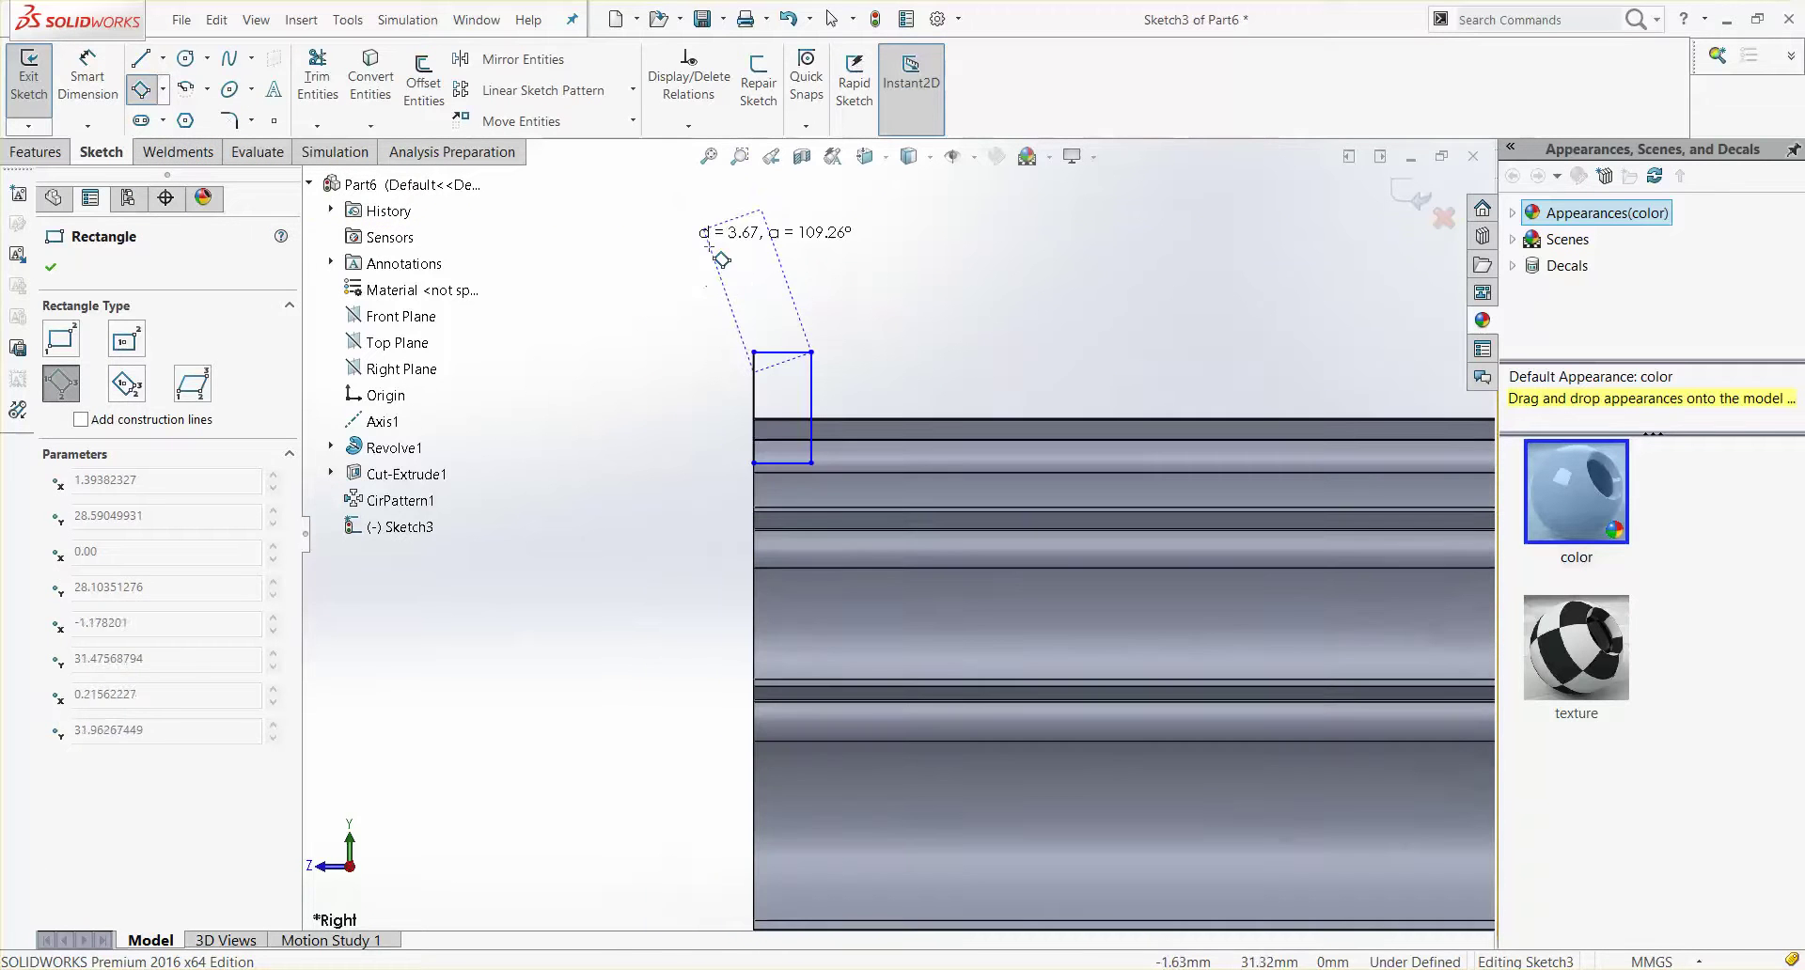
pyautogui.click(738, 277)
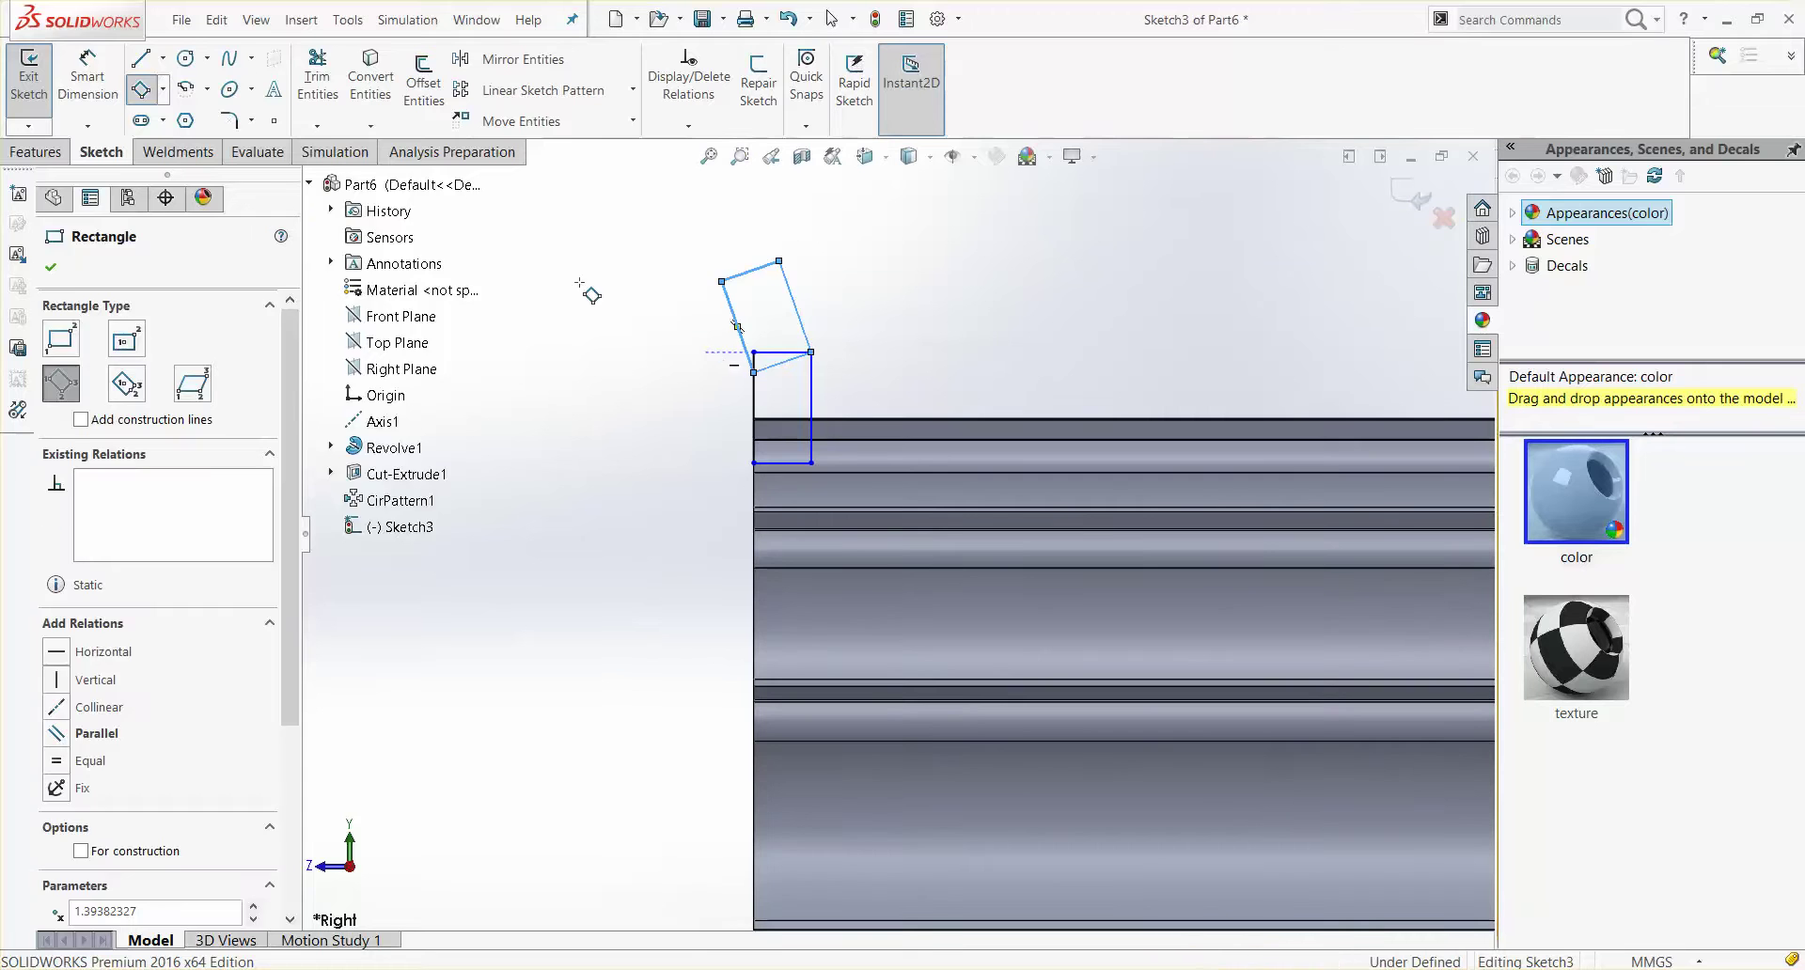
pyautogui.press('Escape')
pyautogui.click(101, 82)
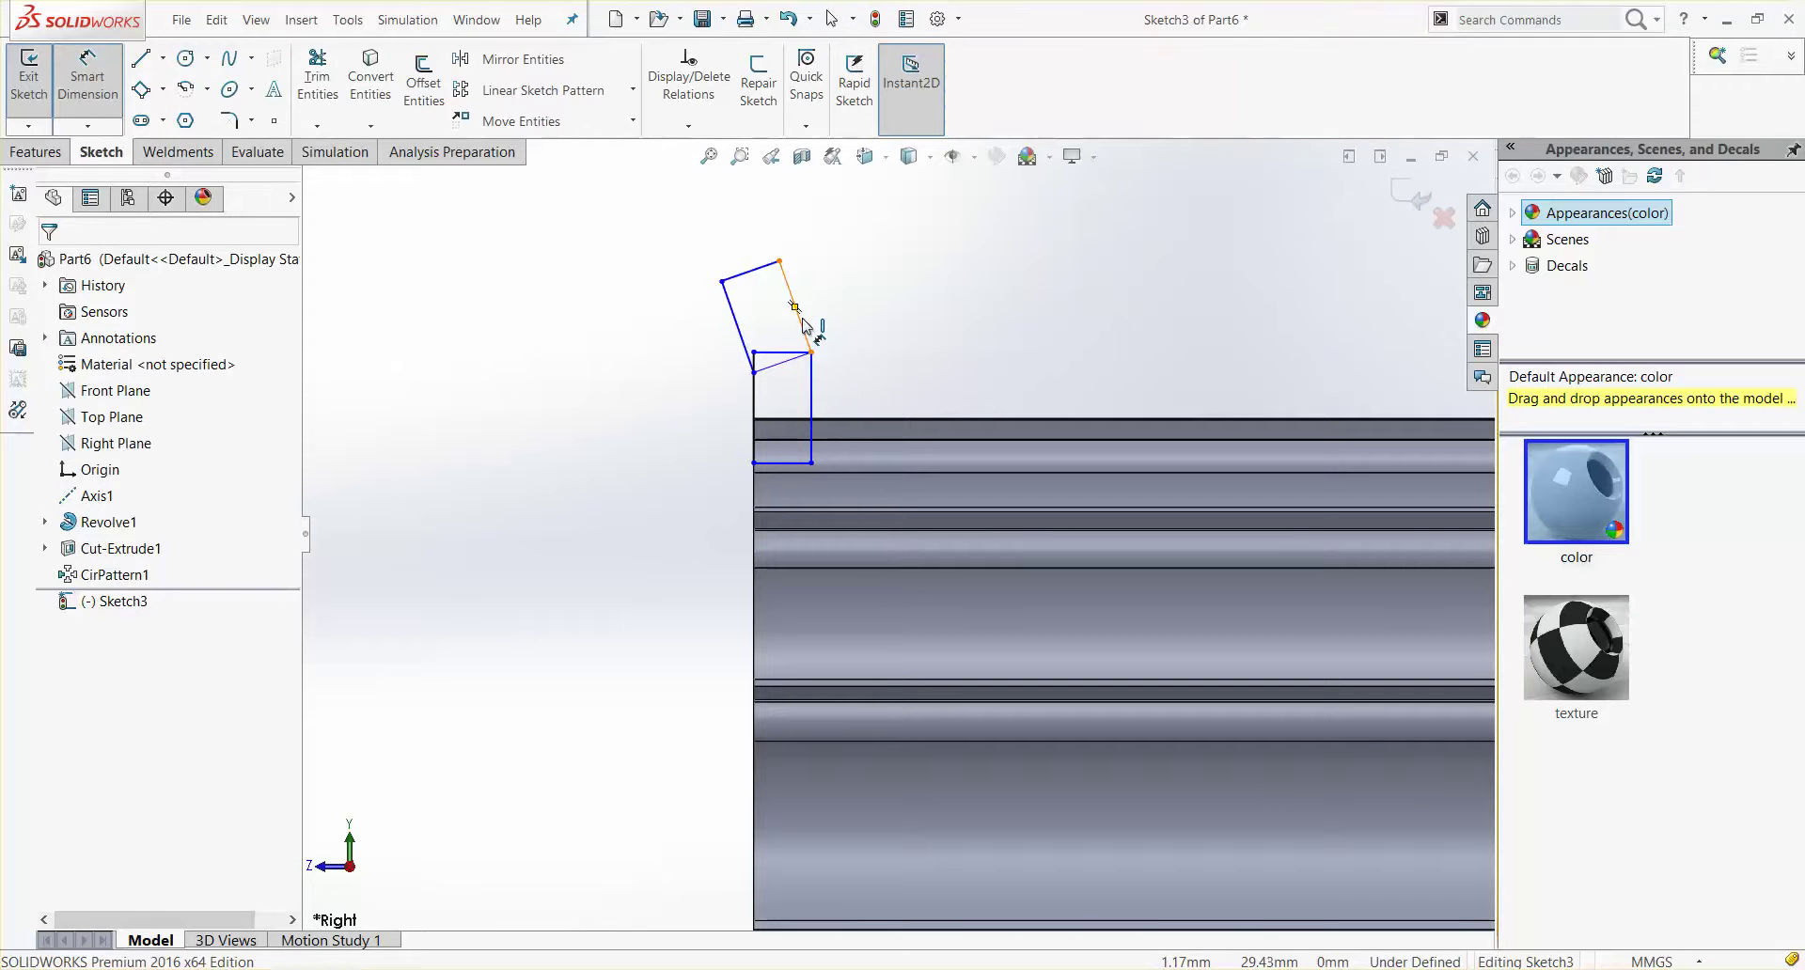
# Step: Dimension the profile's angle as 165° and its bottom line as 1.50 mm
pyautogui.click(799, 320)
pyautogui.click(811, 388)
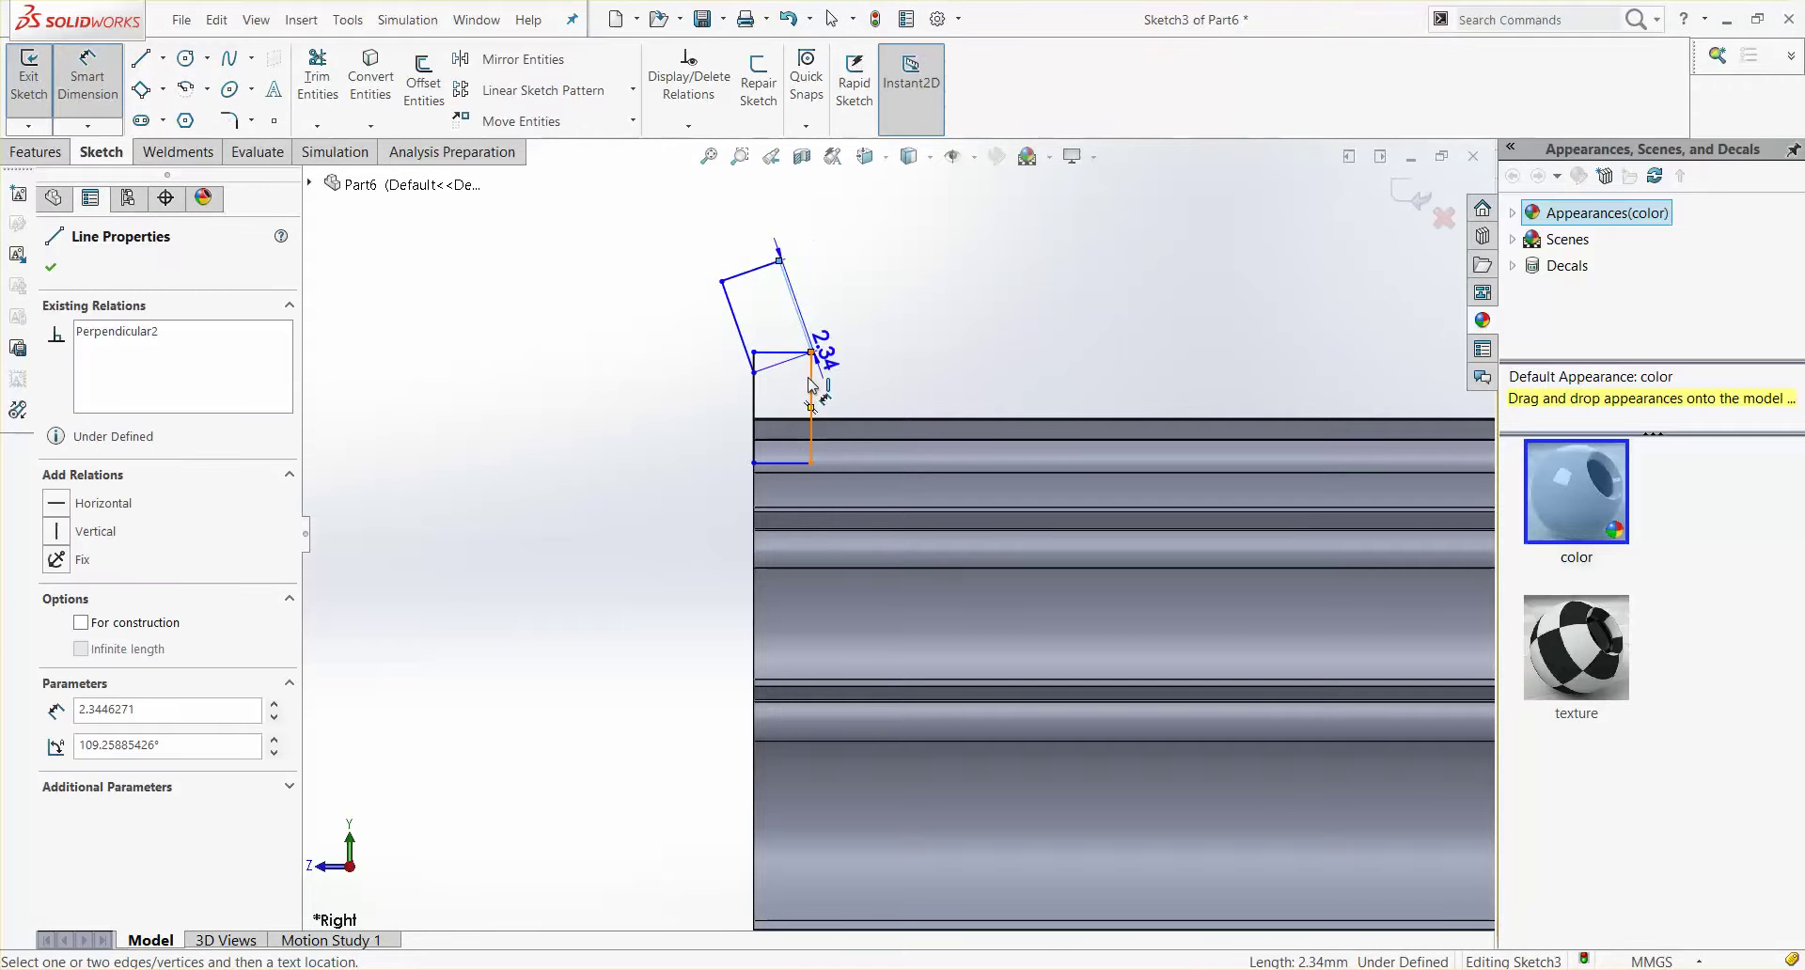
pyautogui.click(771, 343)
pyautogui.write('16')
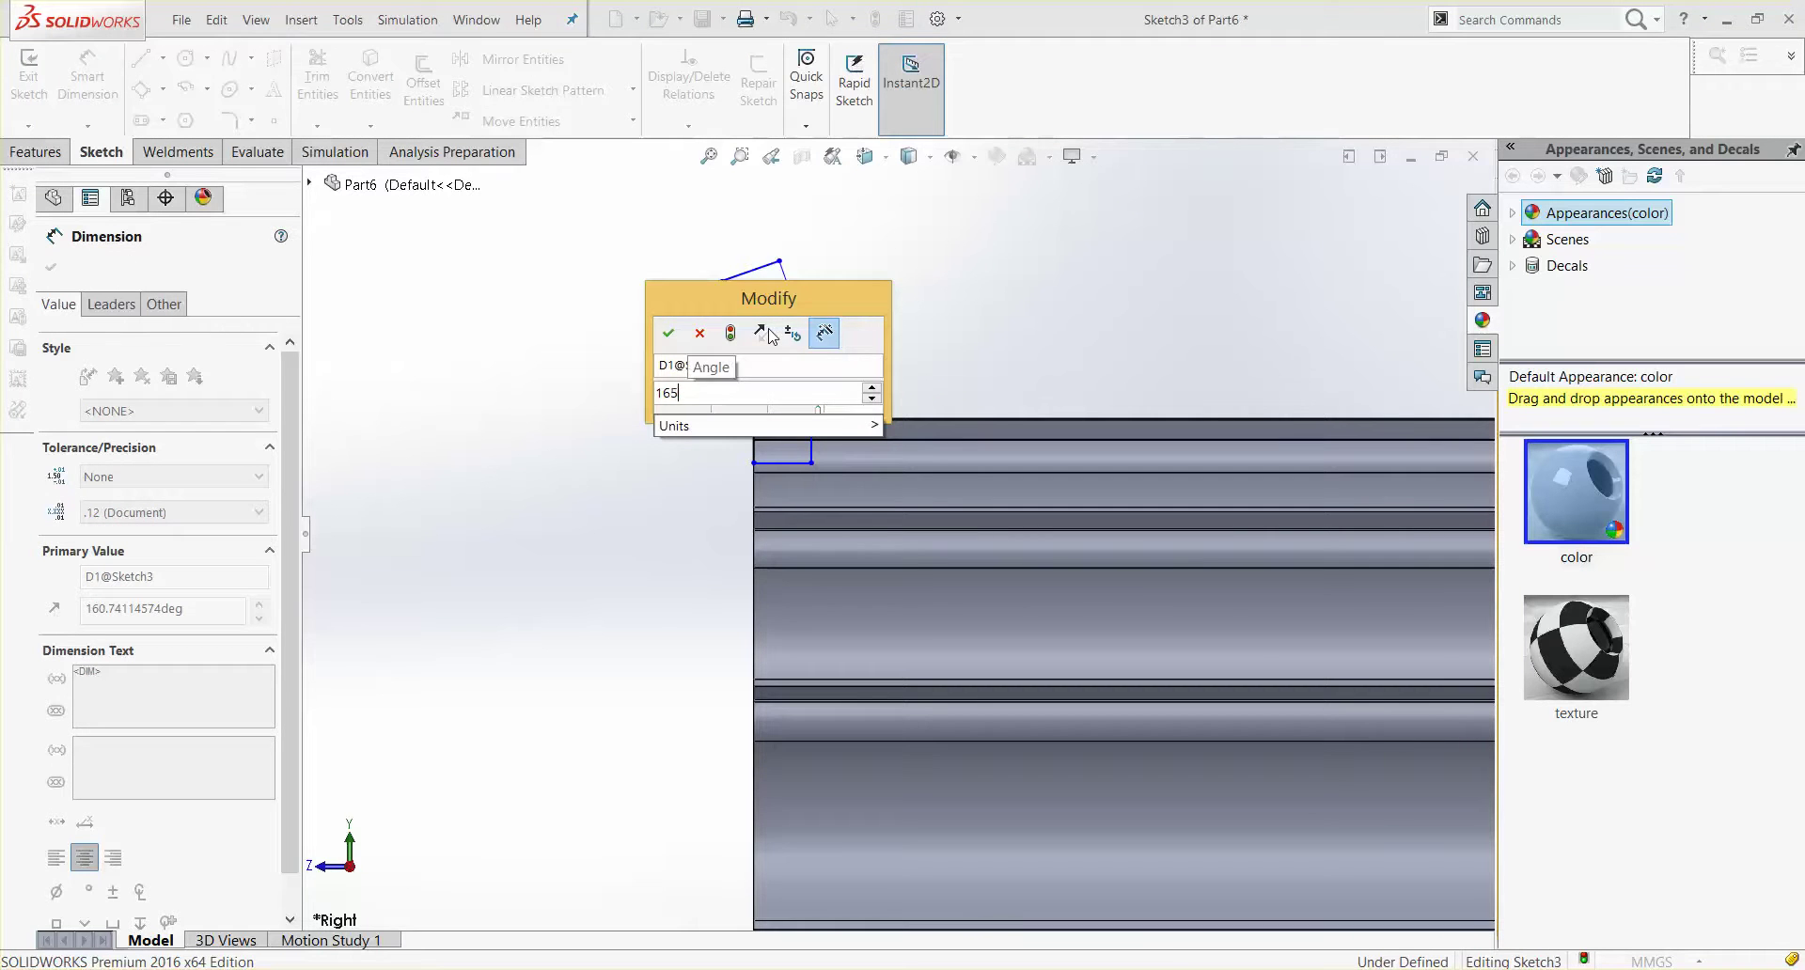
pyautogui.write('5')
pyautogui.press('Return')
pyautogui.scroll(-3, 778, 503)
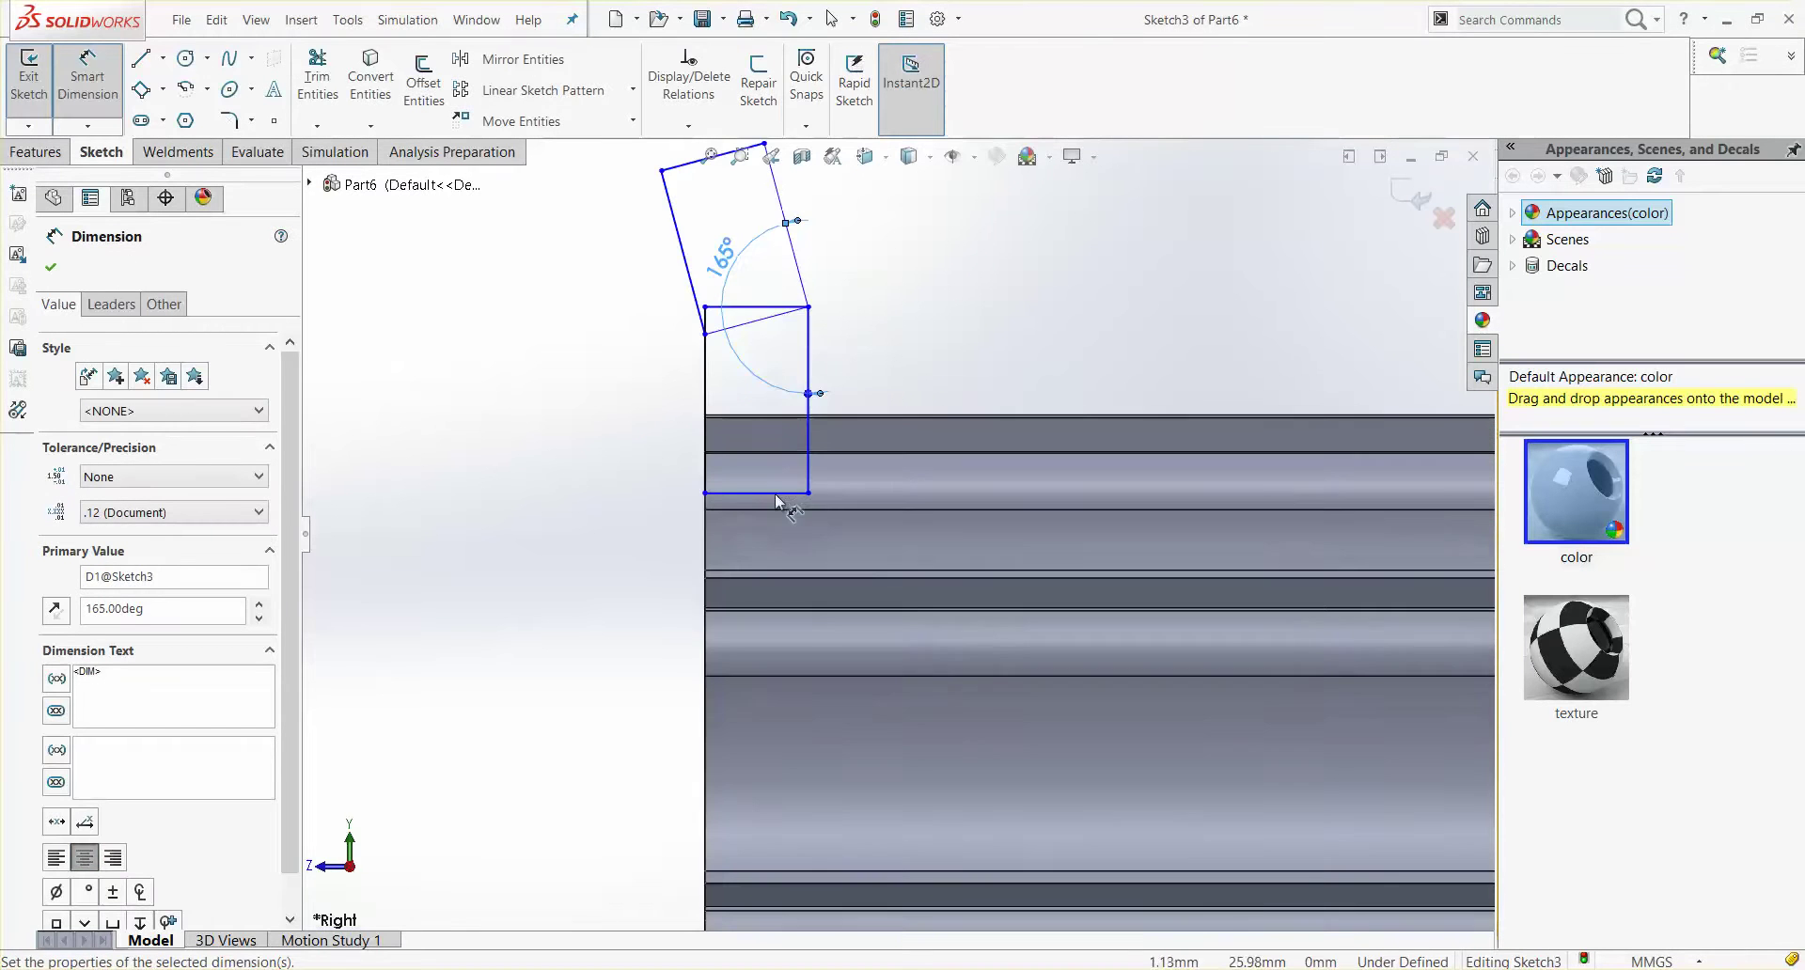
pyautogui.click(725, 493)
pyautogui.click(741, 527)
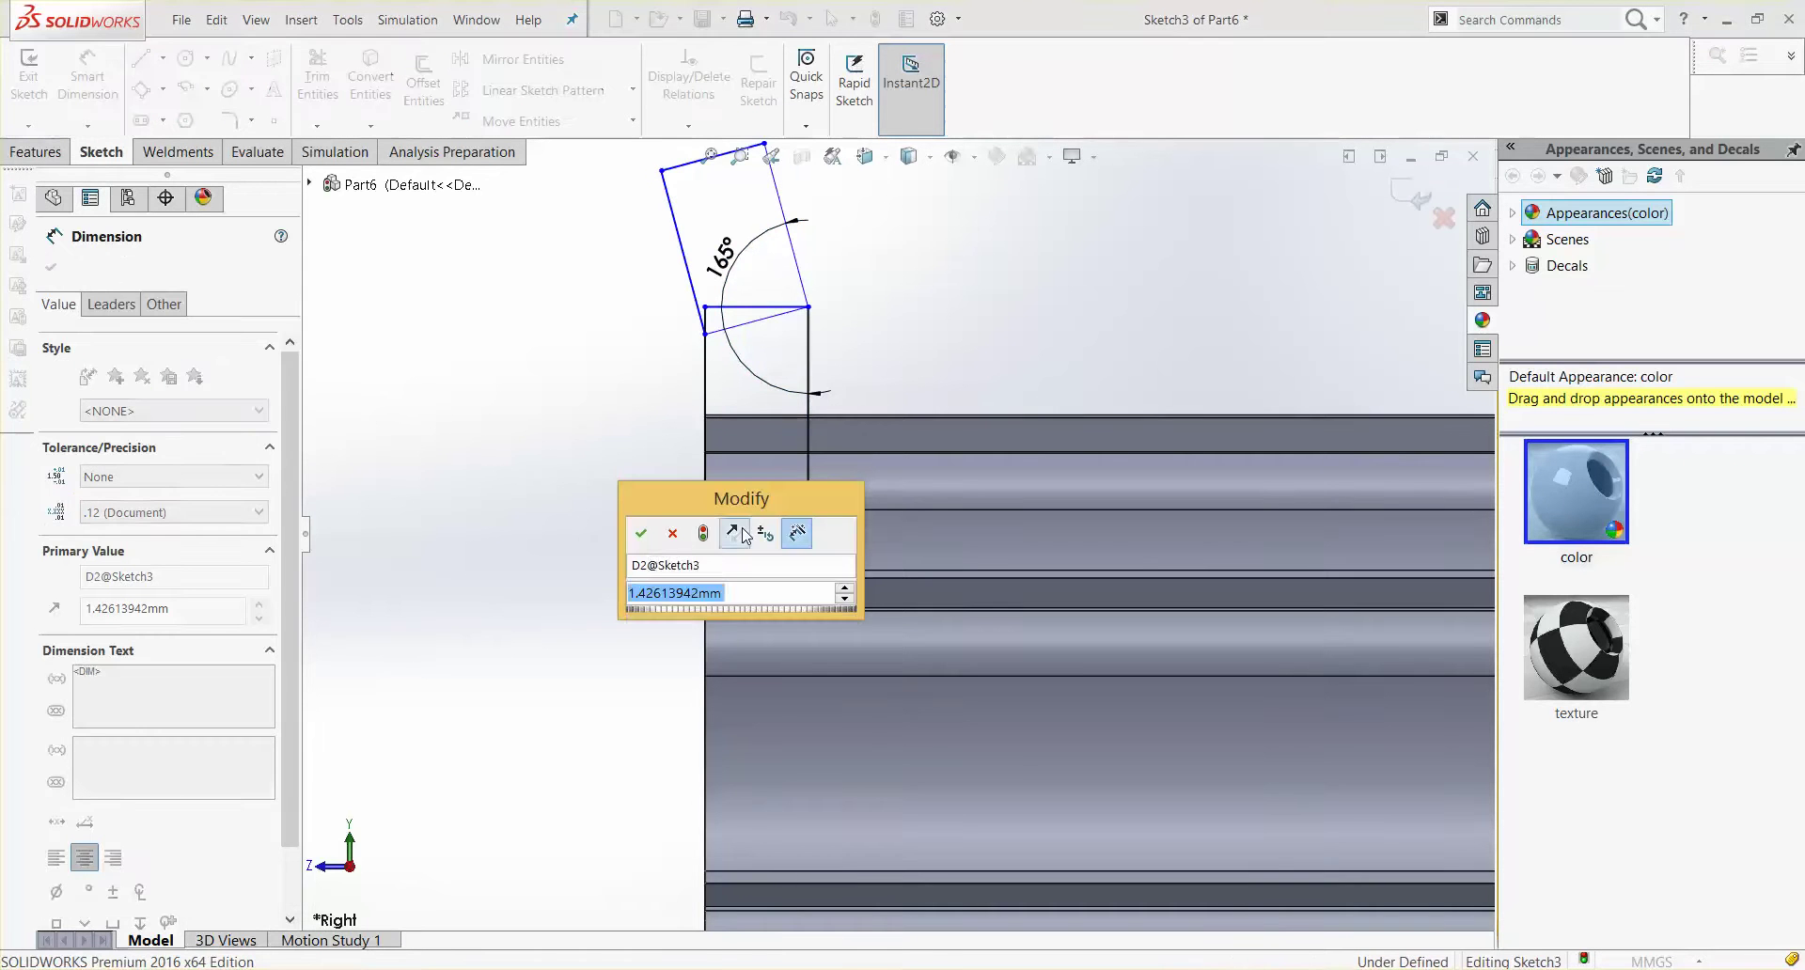
pyautogui.write('1.5')
pyautogui.press('Return')
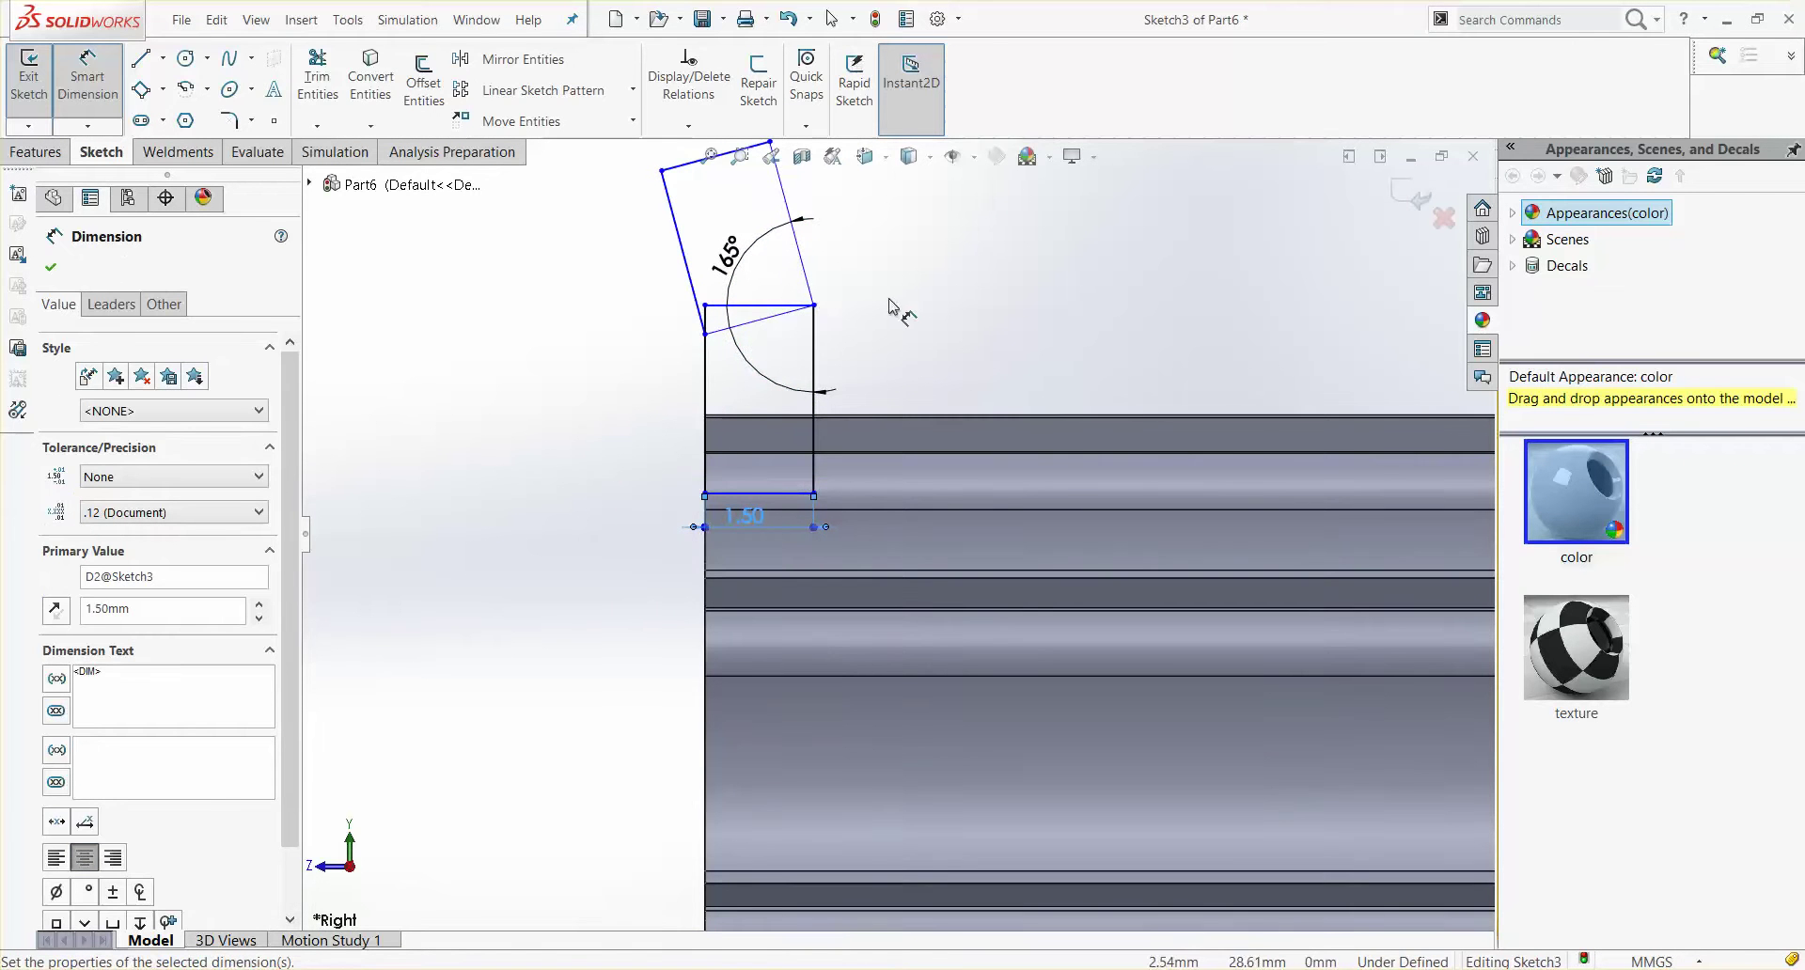
# Step: Add a 0.70 mm vertical offset to the model edge and a 5 mm left-line dimension
pyautogui.scroll(-1, 769, 367)
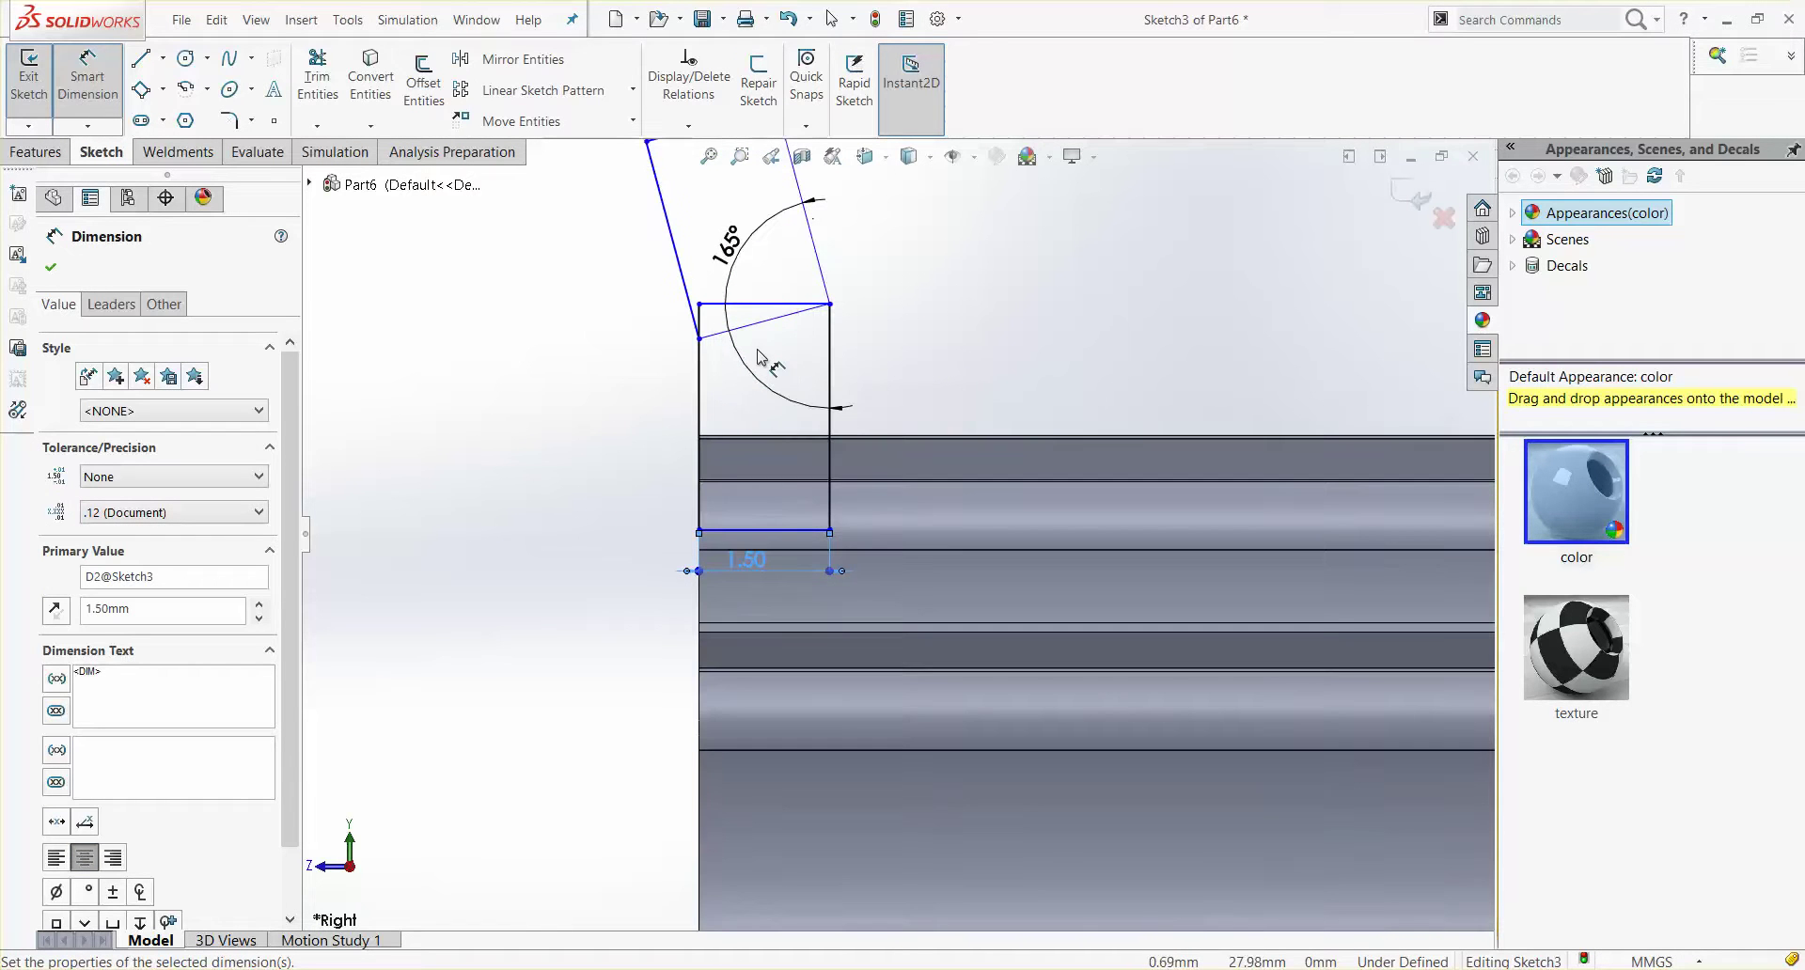
pyautogui.click(722, 313)
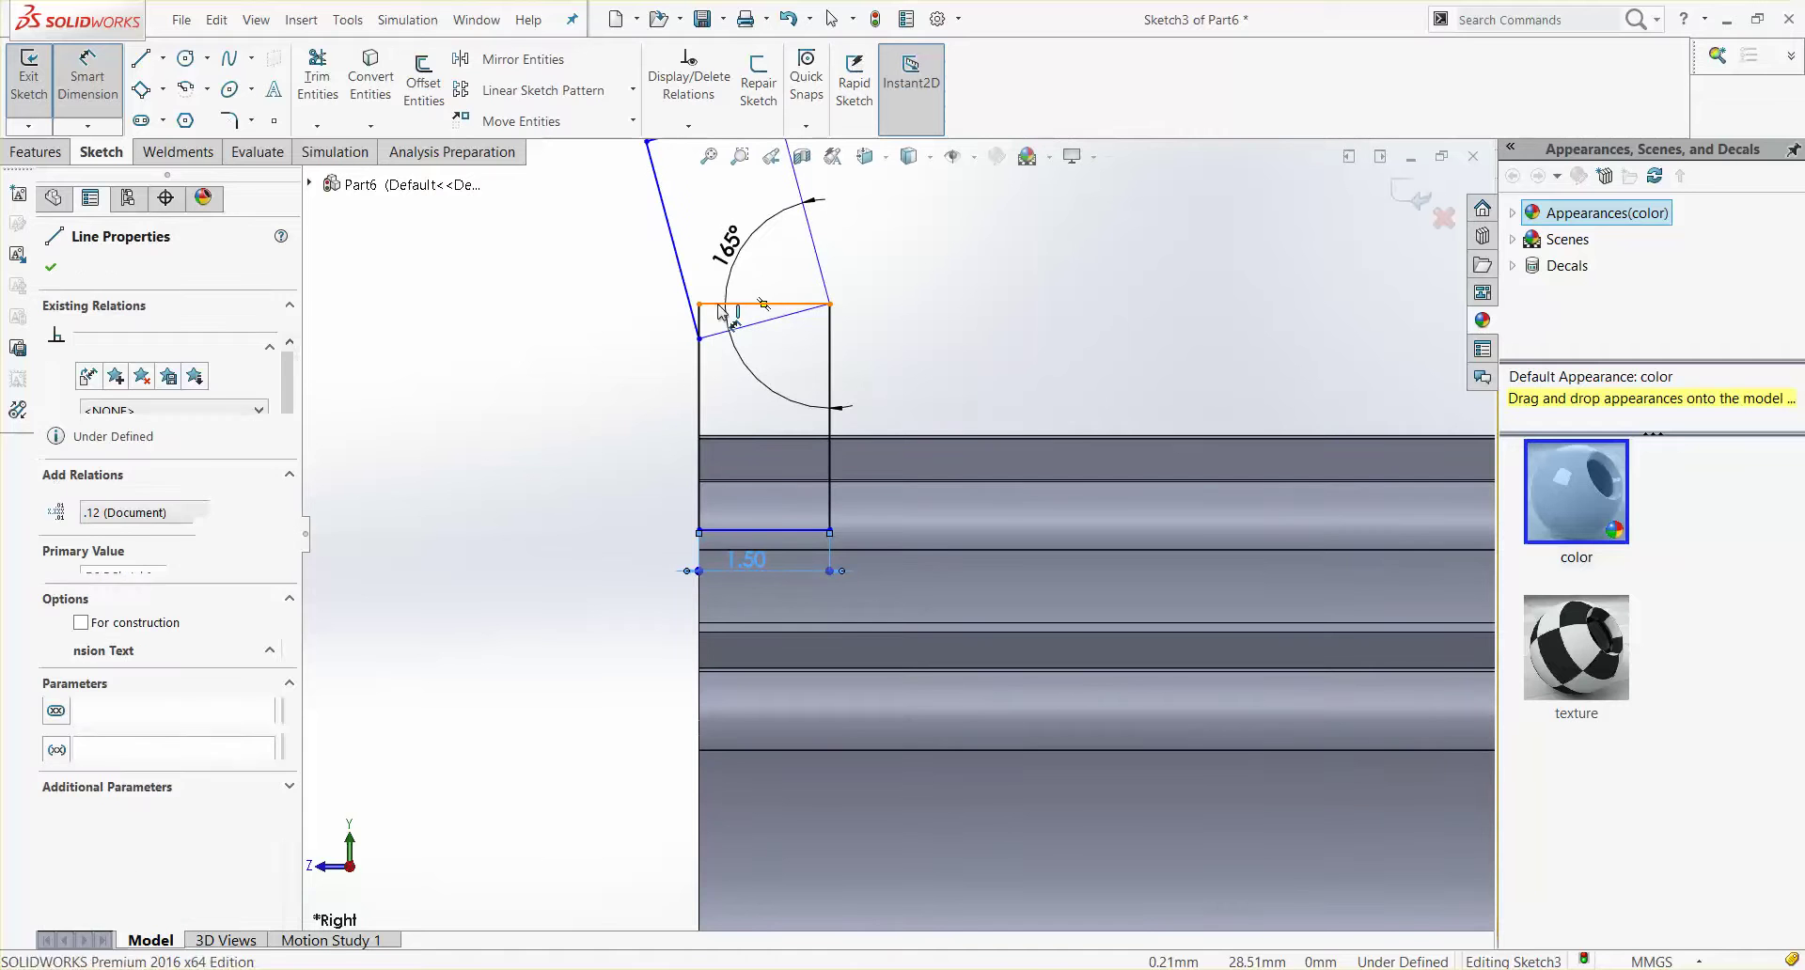
pyautogui.click(735, 436)
pyautogui.click(623, 429)
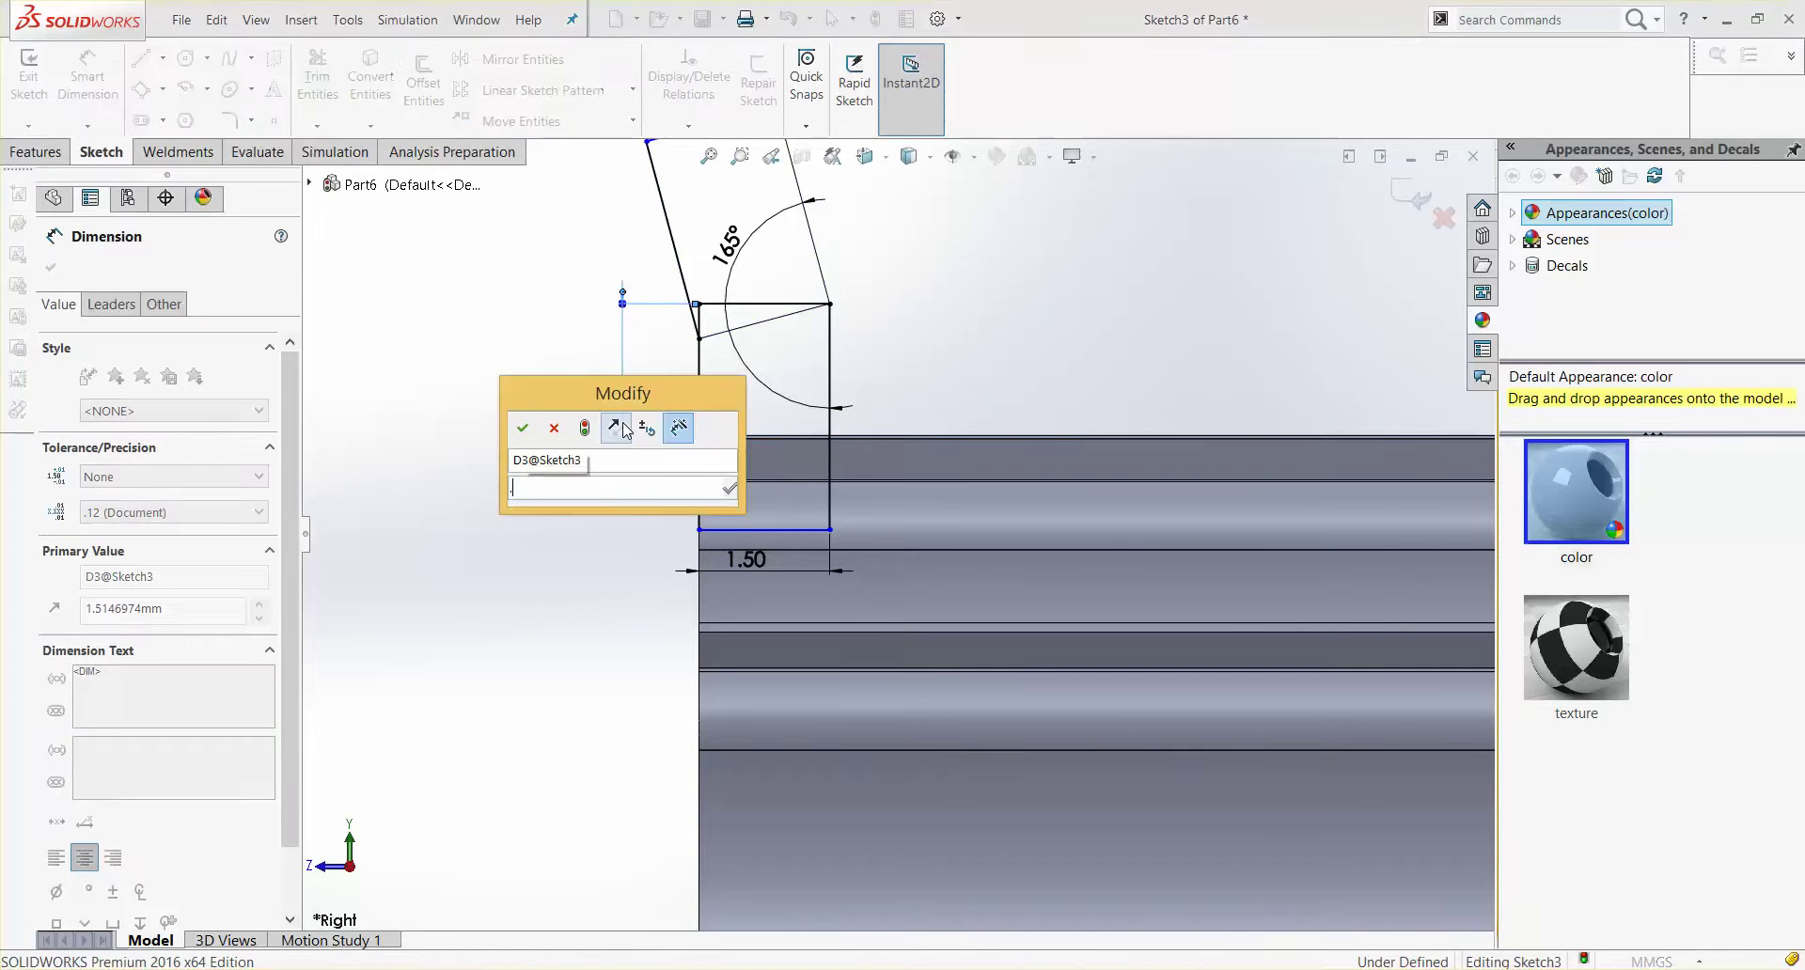
pyautogui.write('0.7')
pyautogui.press('Return')
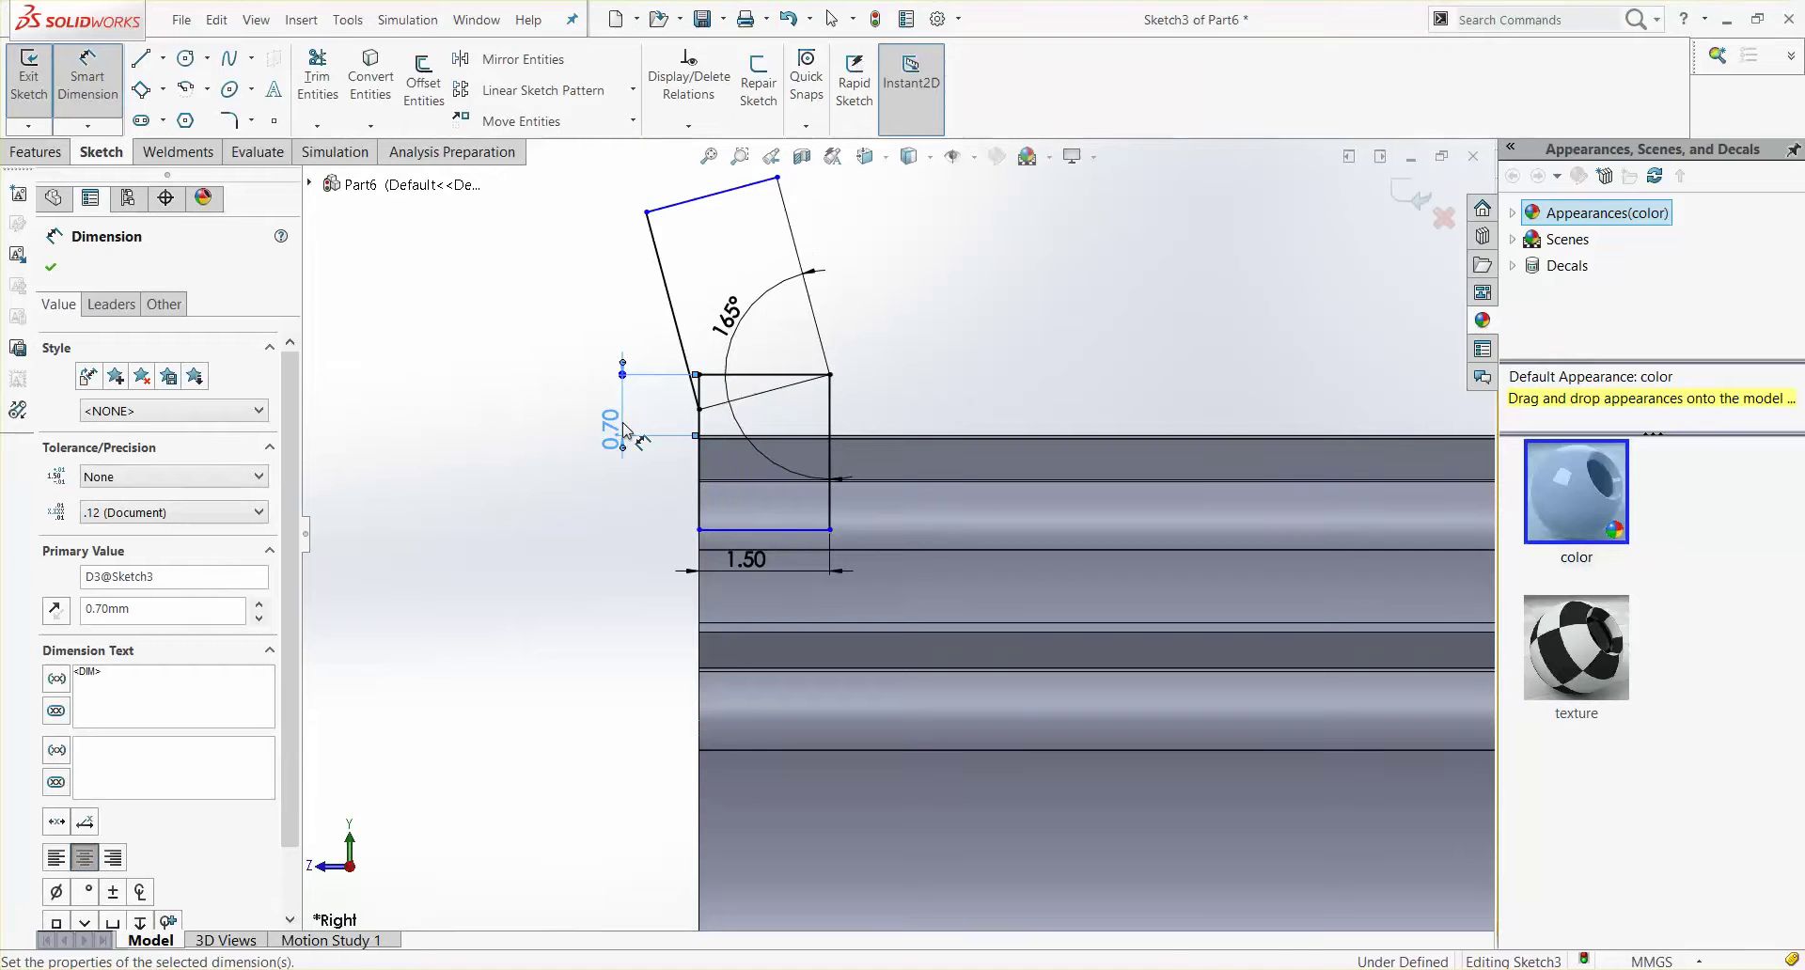
pyautogui.click(699, 479)
pyautogui.click(562, 481)
pyautogui.write('5')
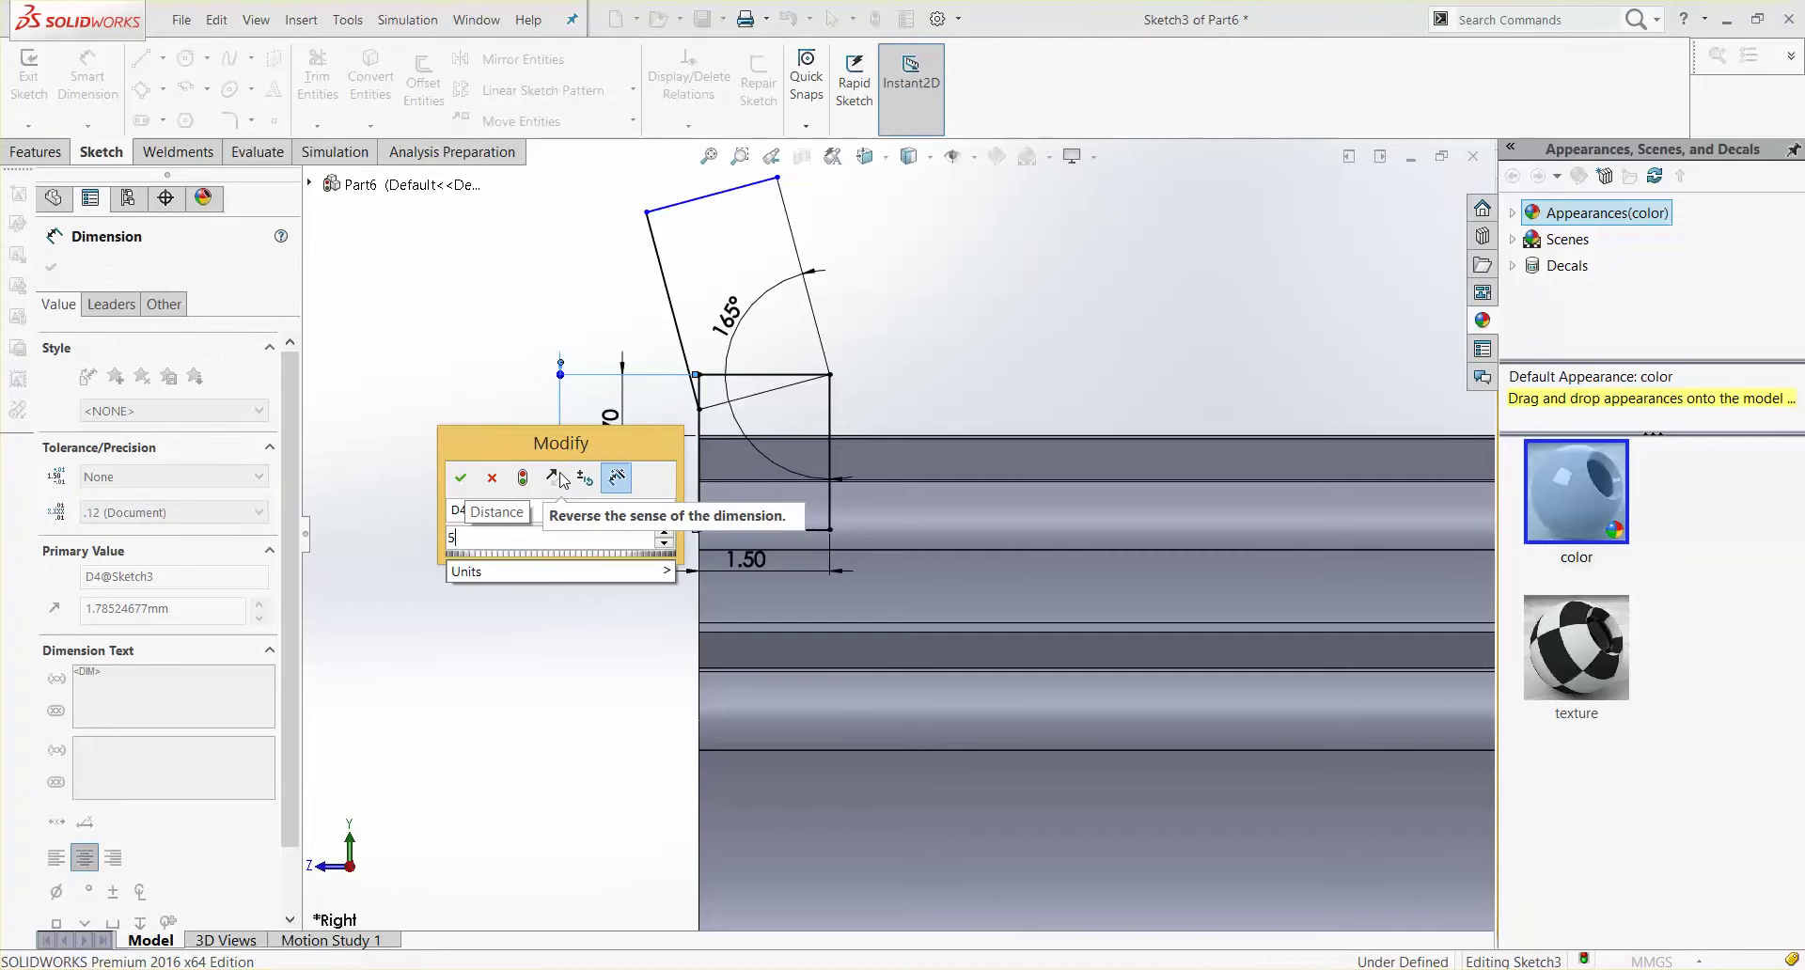
pyautogui.press('Return')
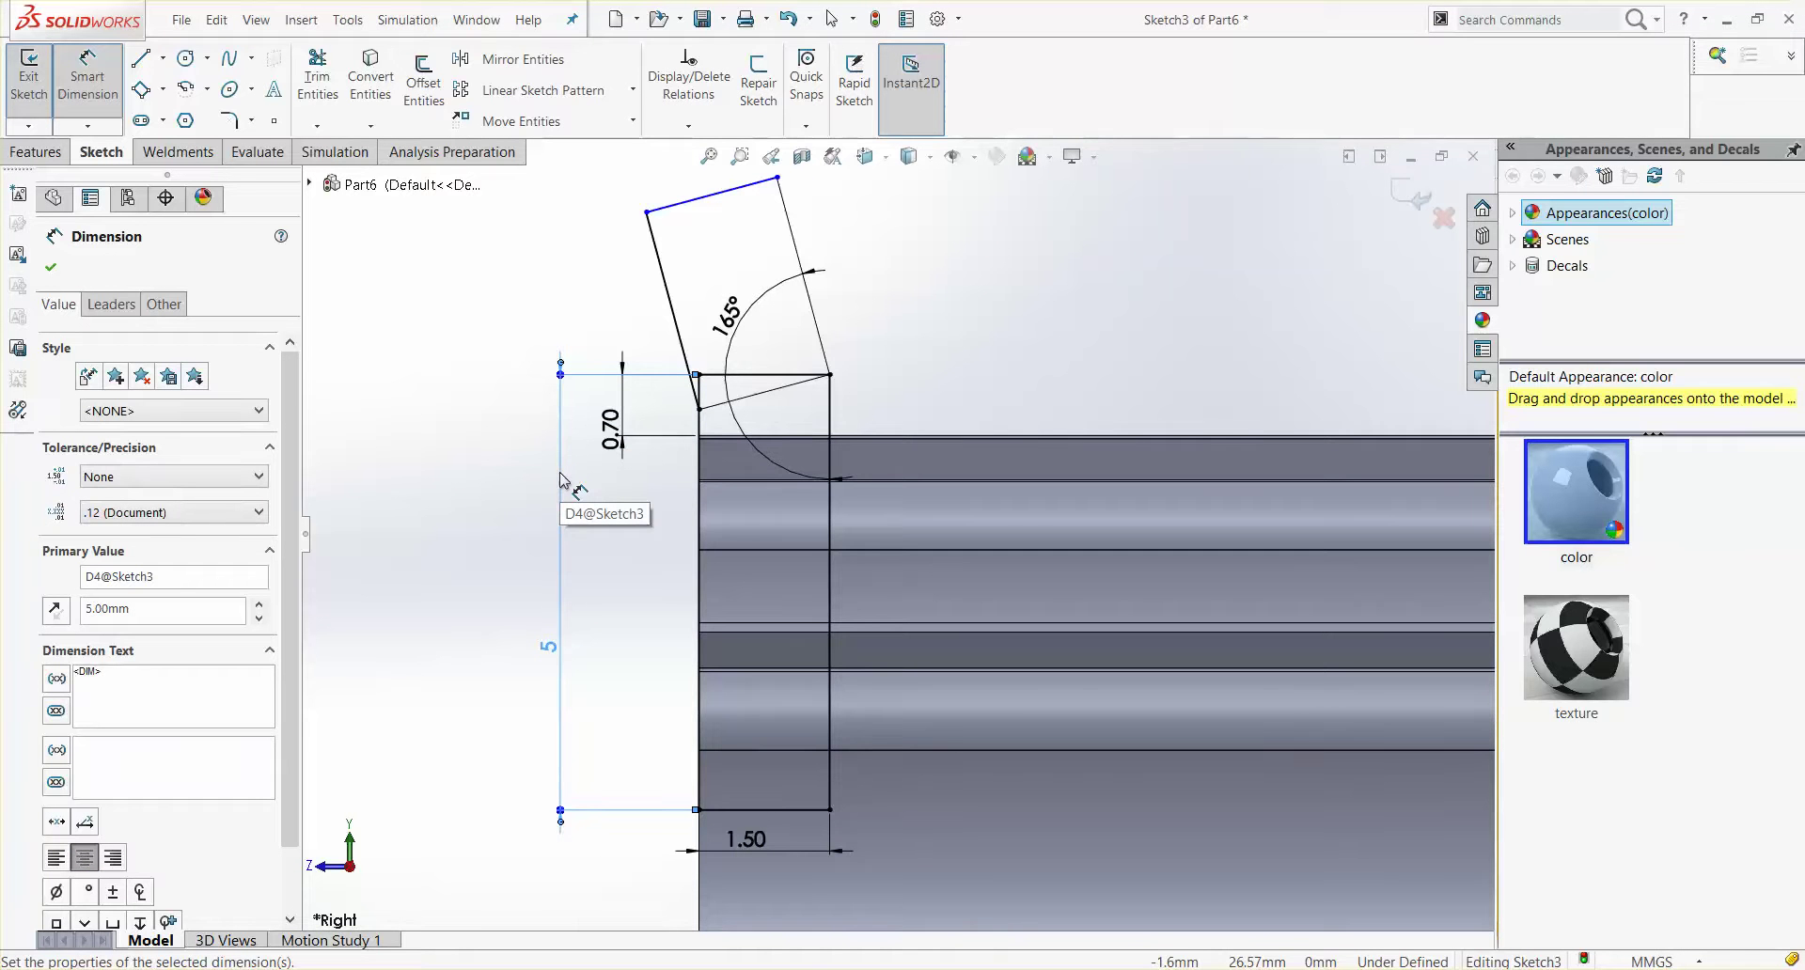
pyautogui.scroll(1, 794, 708)
pyautogui.scroll(1, 793, 708)
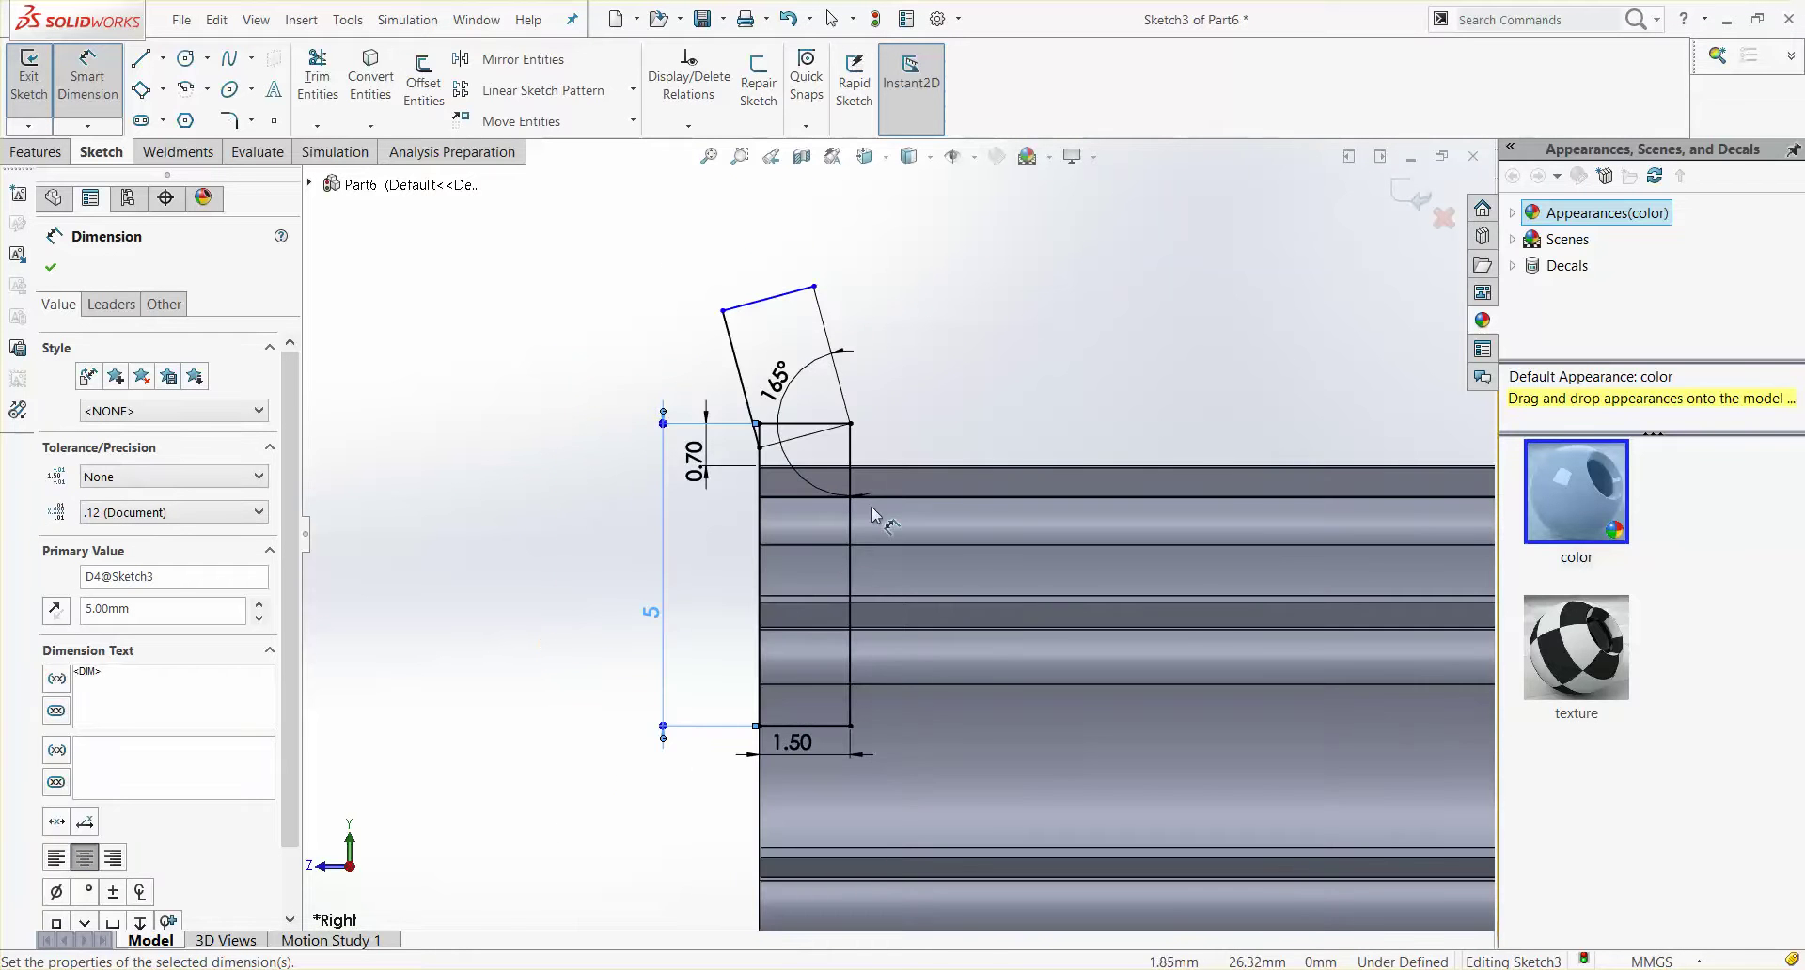
# Step: Dimension the tilted tip's corner-to-corner height as 2.40 mm, fully defining Sketch3
pyautogui.scroll(-3, 871, 505)
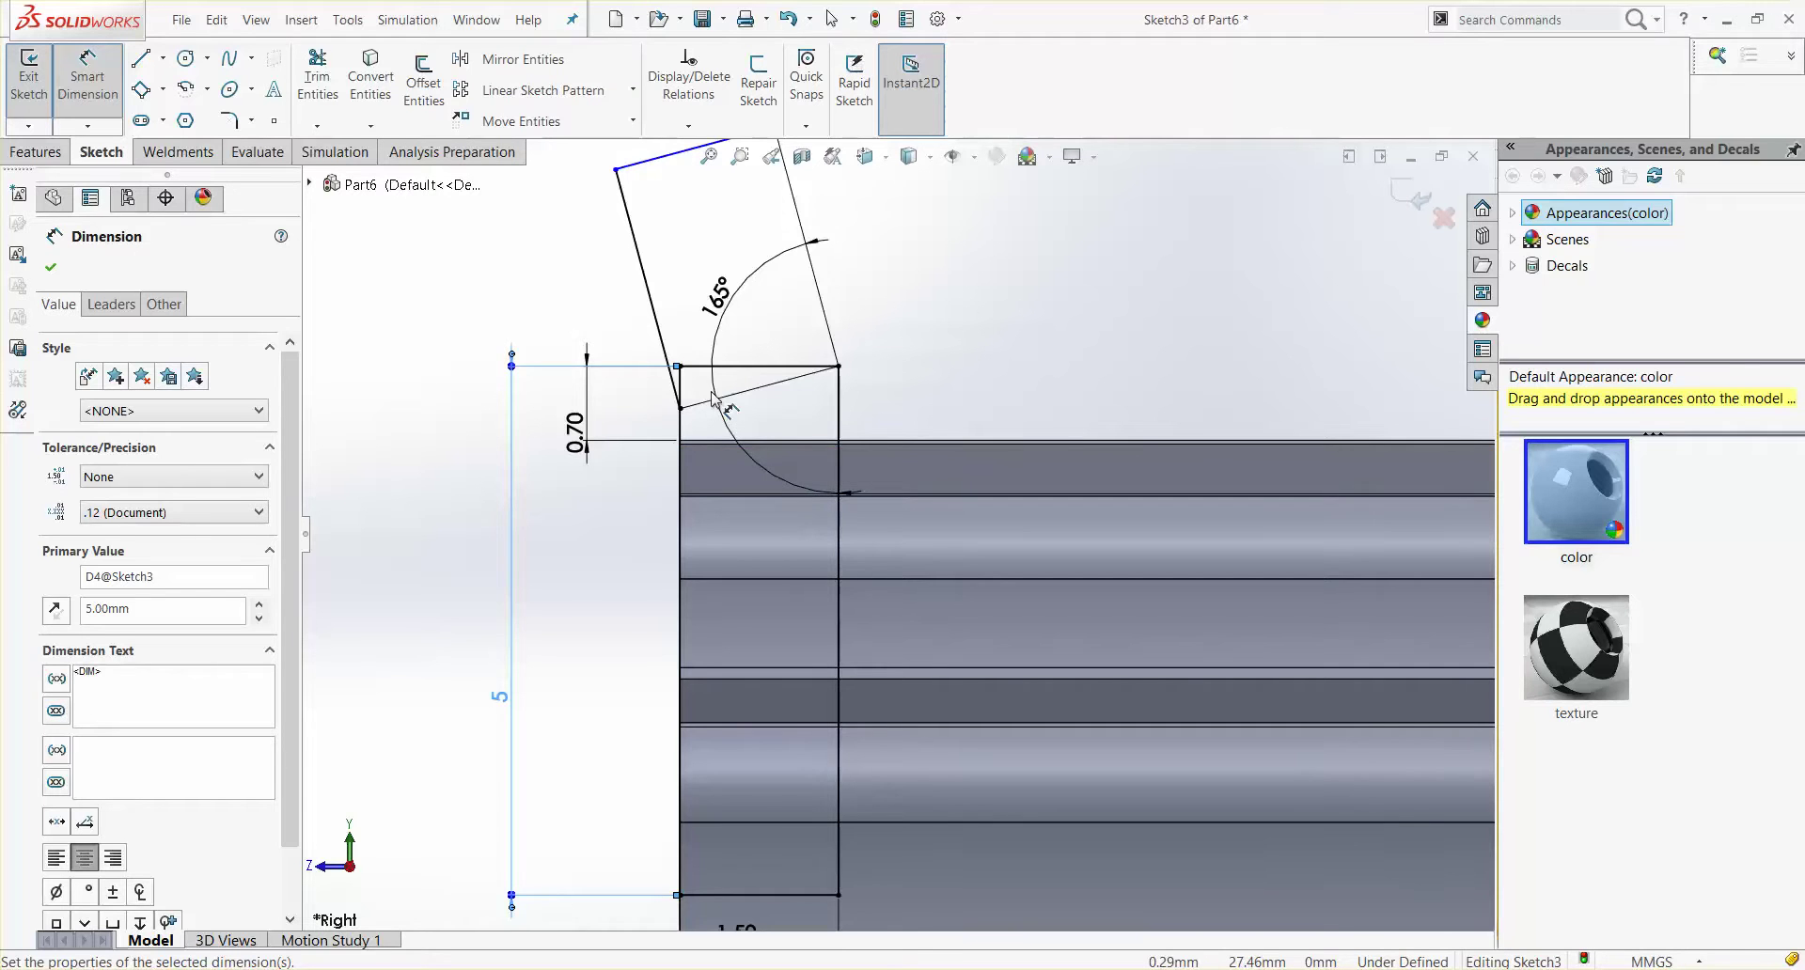
pyautogui.scroll(2, 701, 499)
pyautogui.scroll(-1, 712, 520)
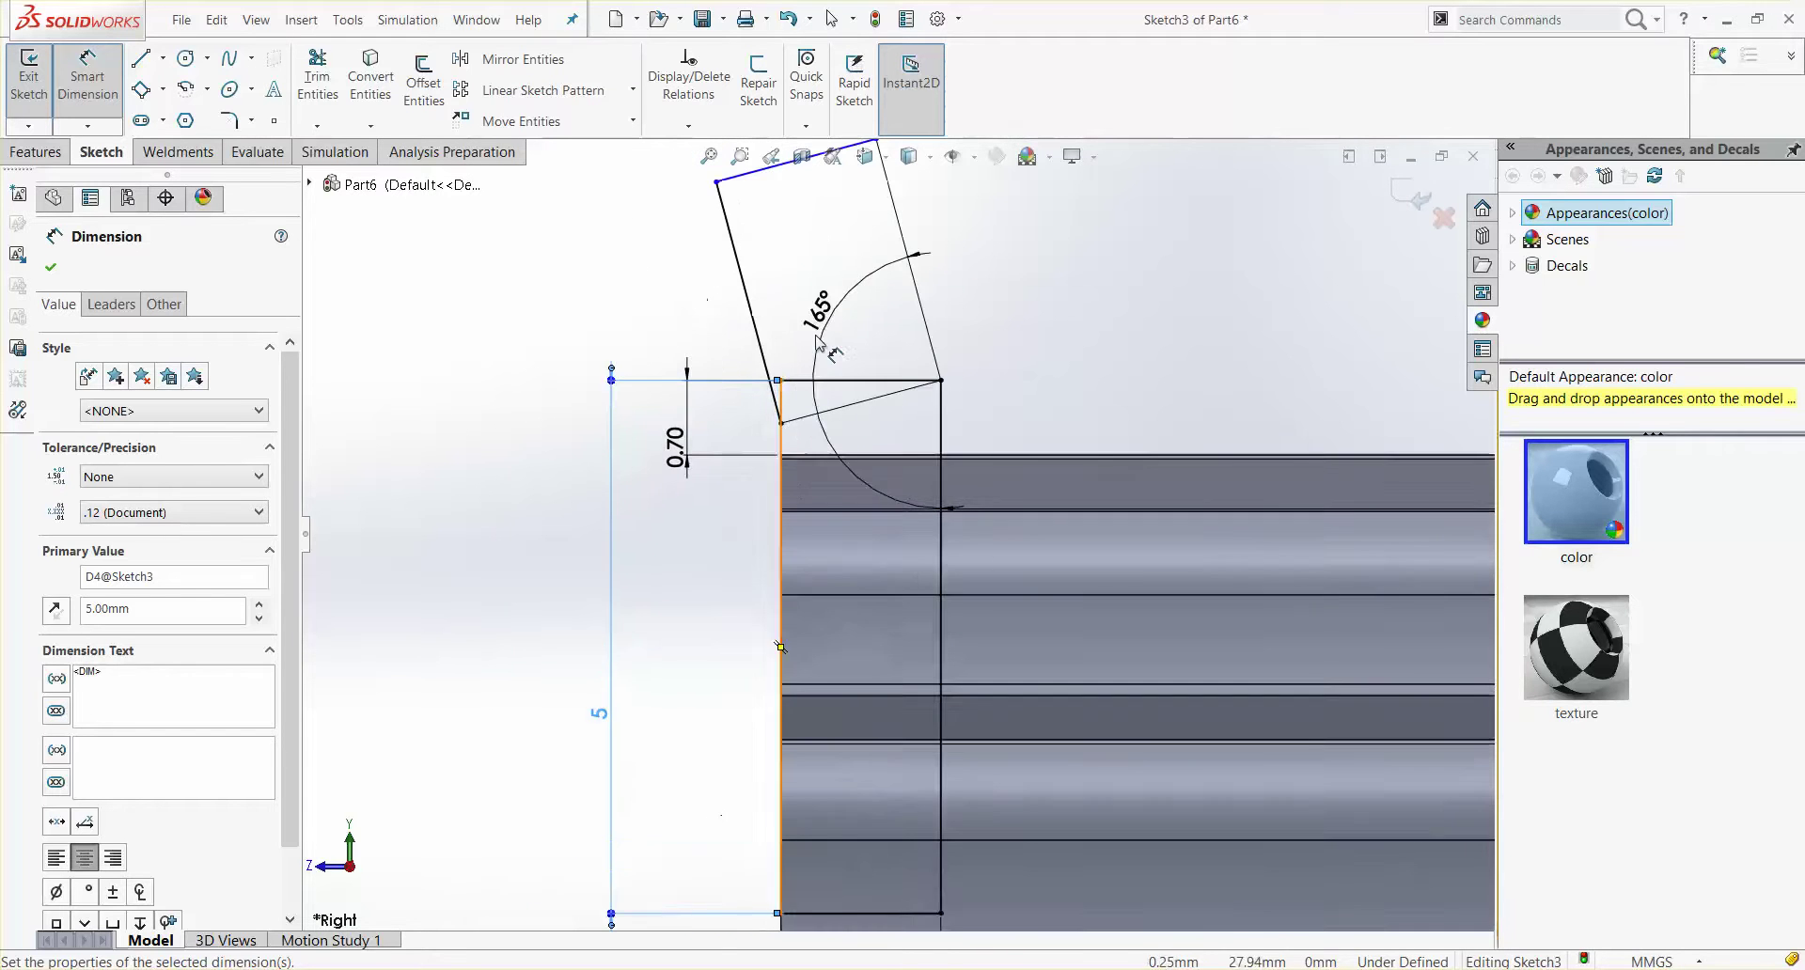
pyautogui.scroll(-1, 927, 395)
pyautogui.scroll(-1, 943, 455)
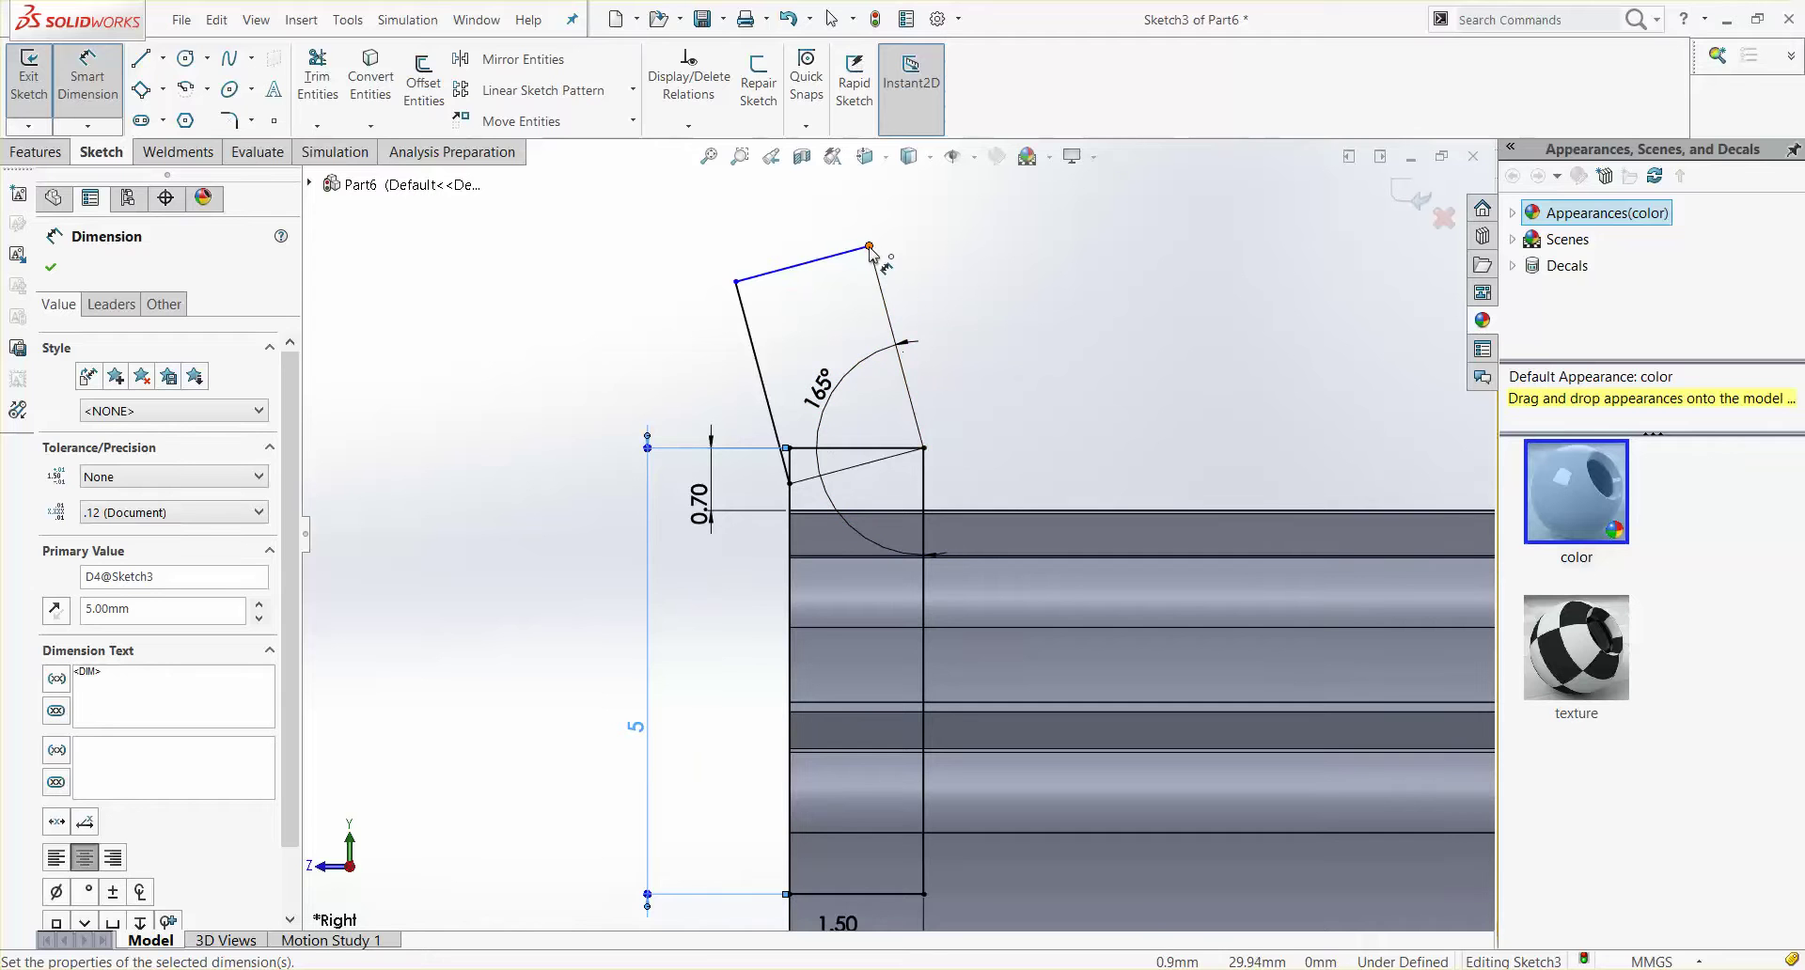
pyautogui.click(869, 247)
pyautogui.click(924, 448)
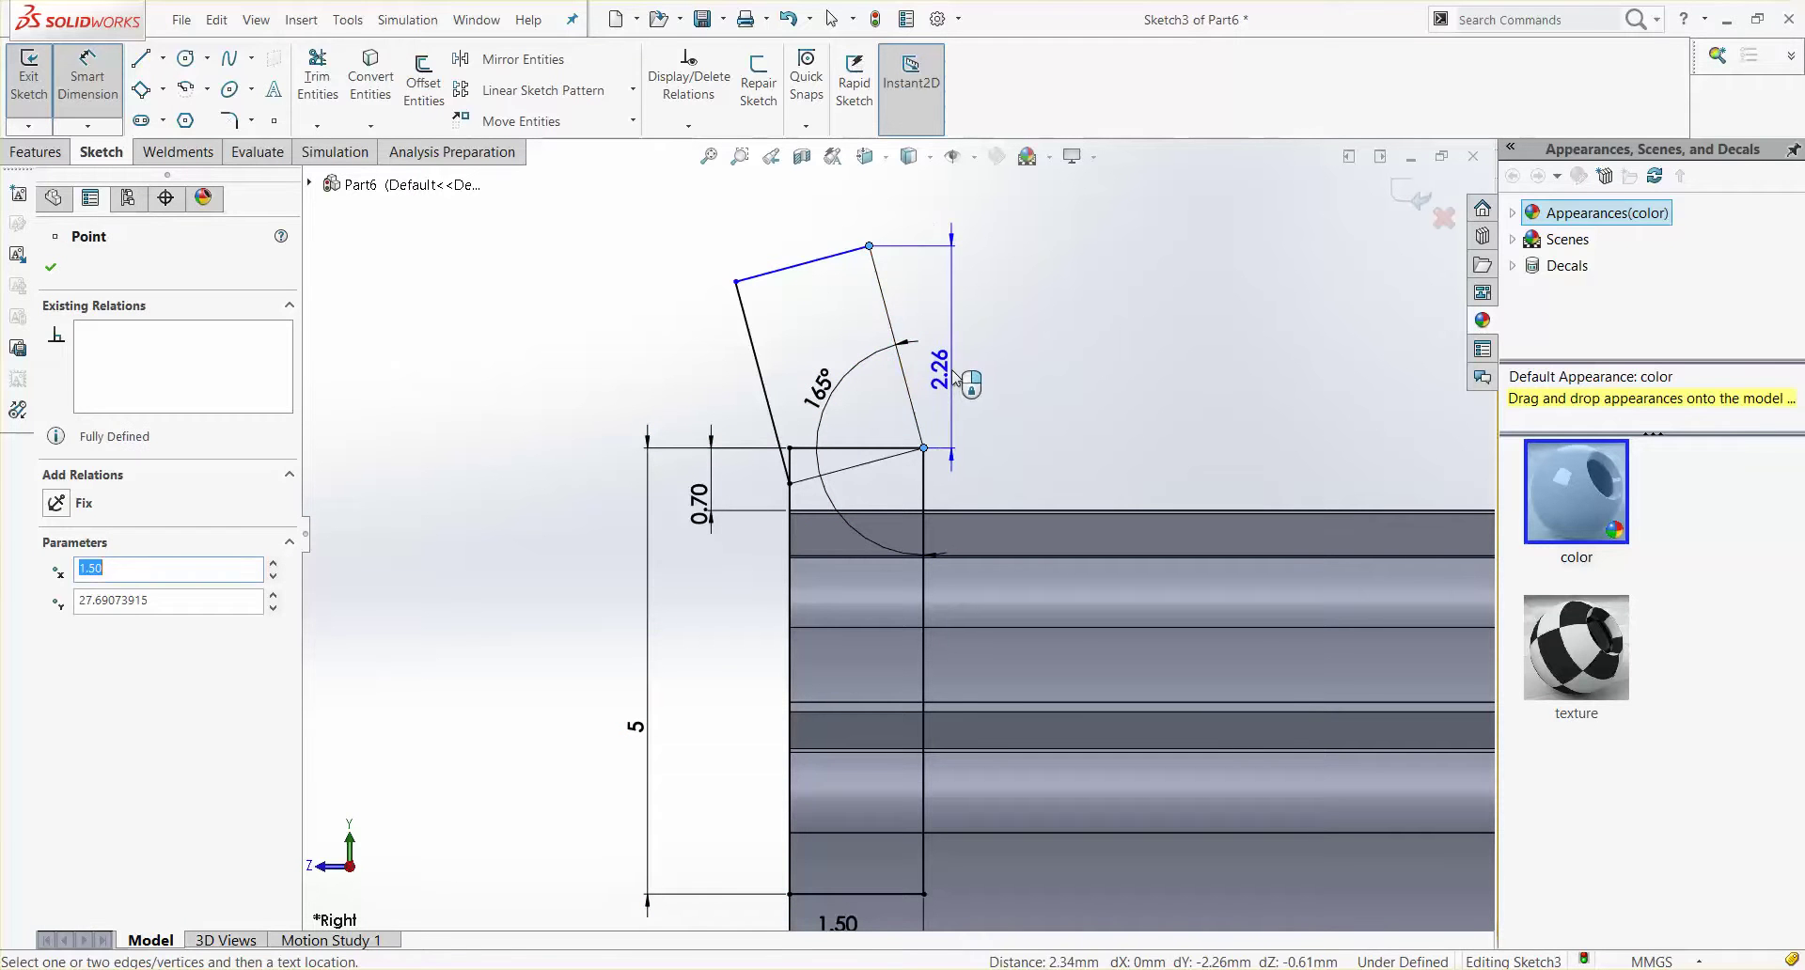
pyautogui.click(954, 378)
pyautogui.write('2.4')
pyautogui.press('Return')
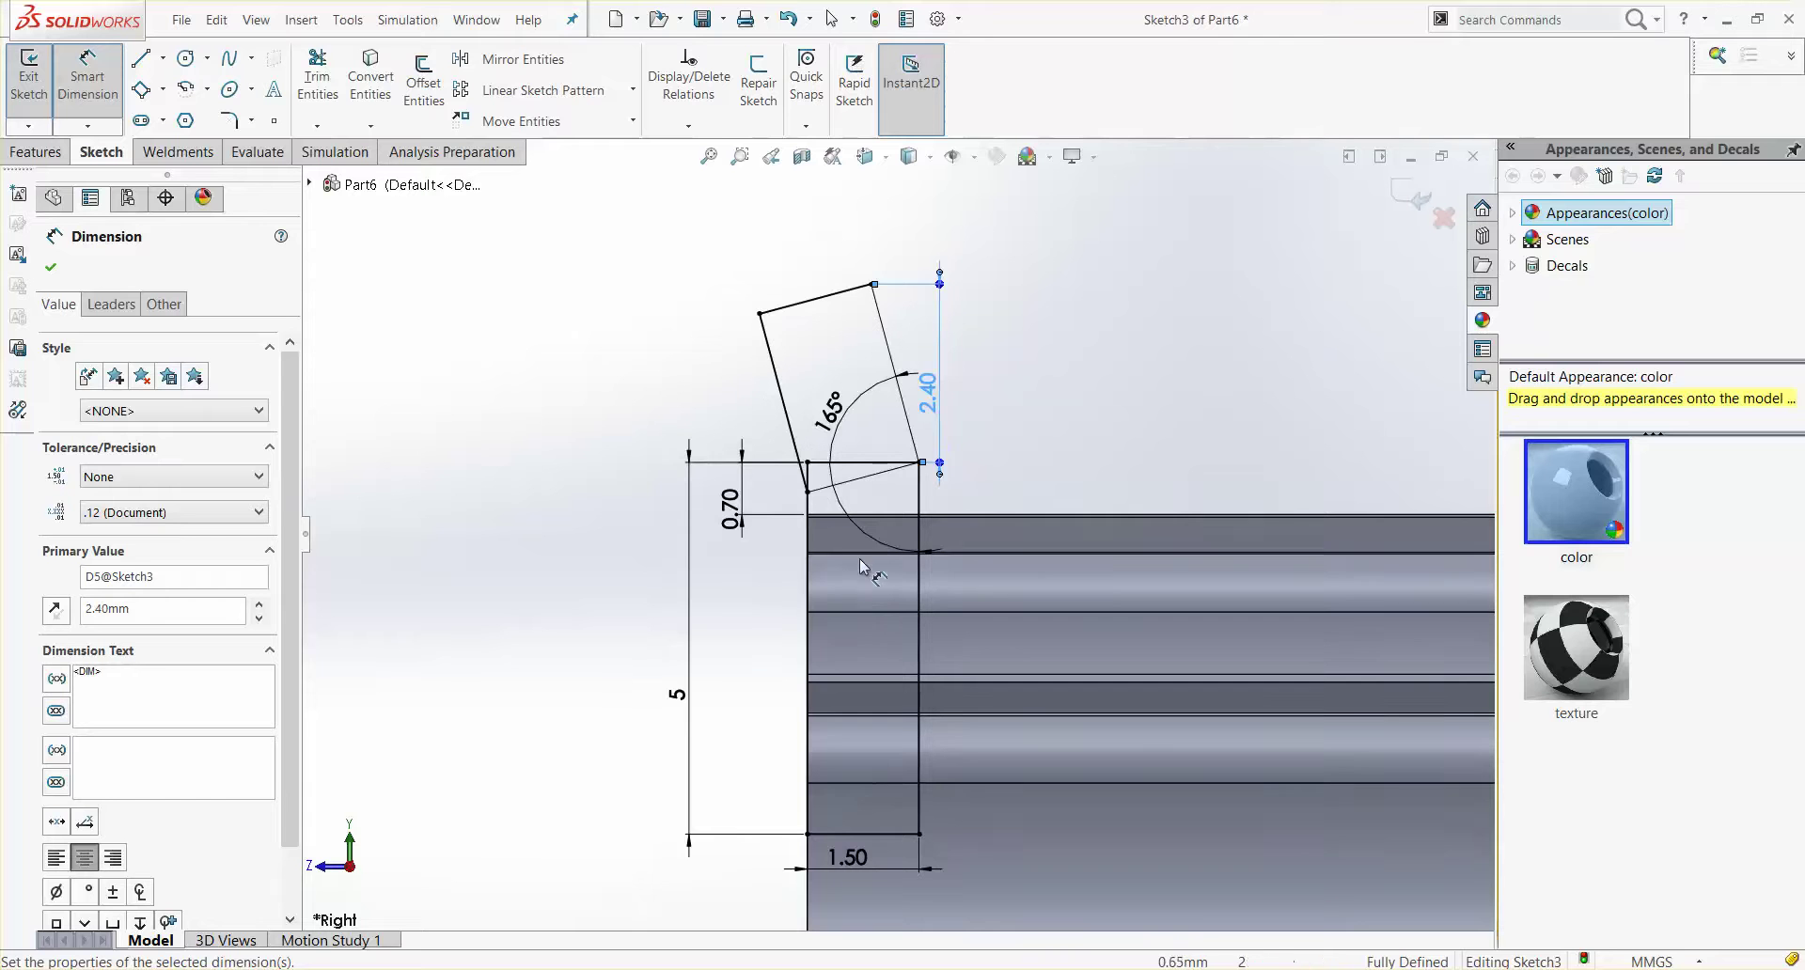
pyautogui.scroll(1, 858, 557)
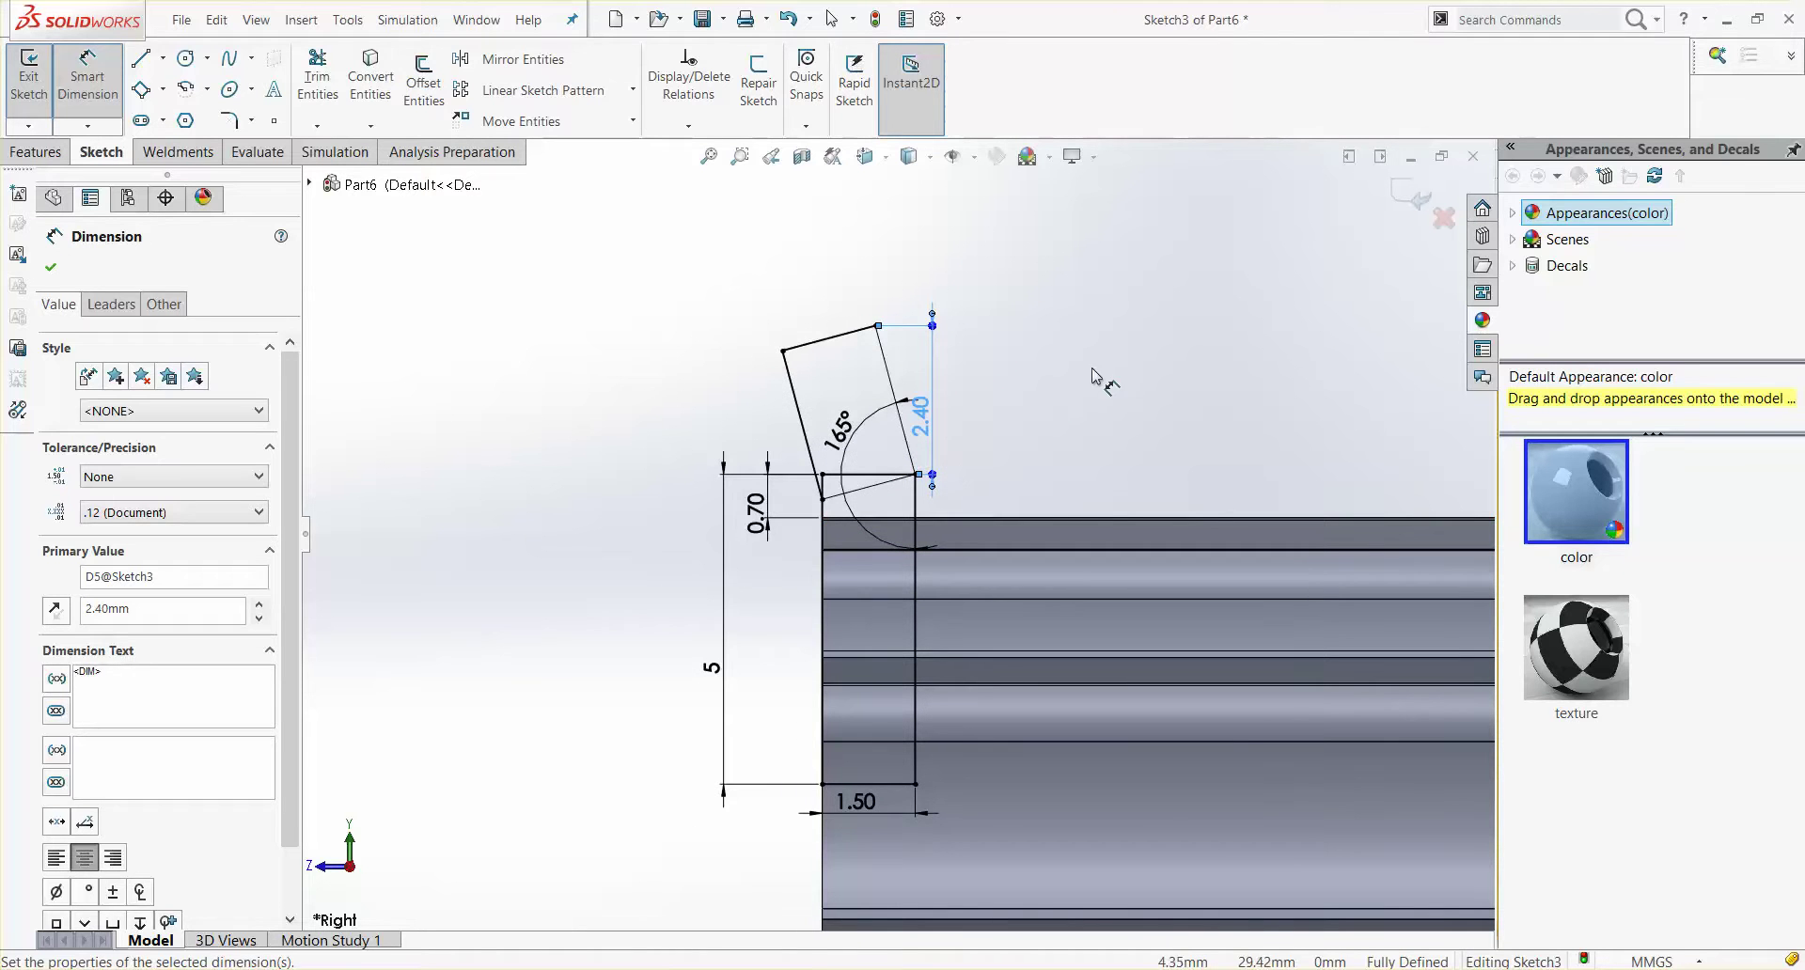
pyautogui.click(1120, 364)
# Step: Draw a vertical centerline across the pulley from top edge to bottom edge
pyautogui.click(162, 58)
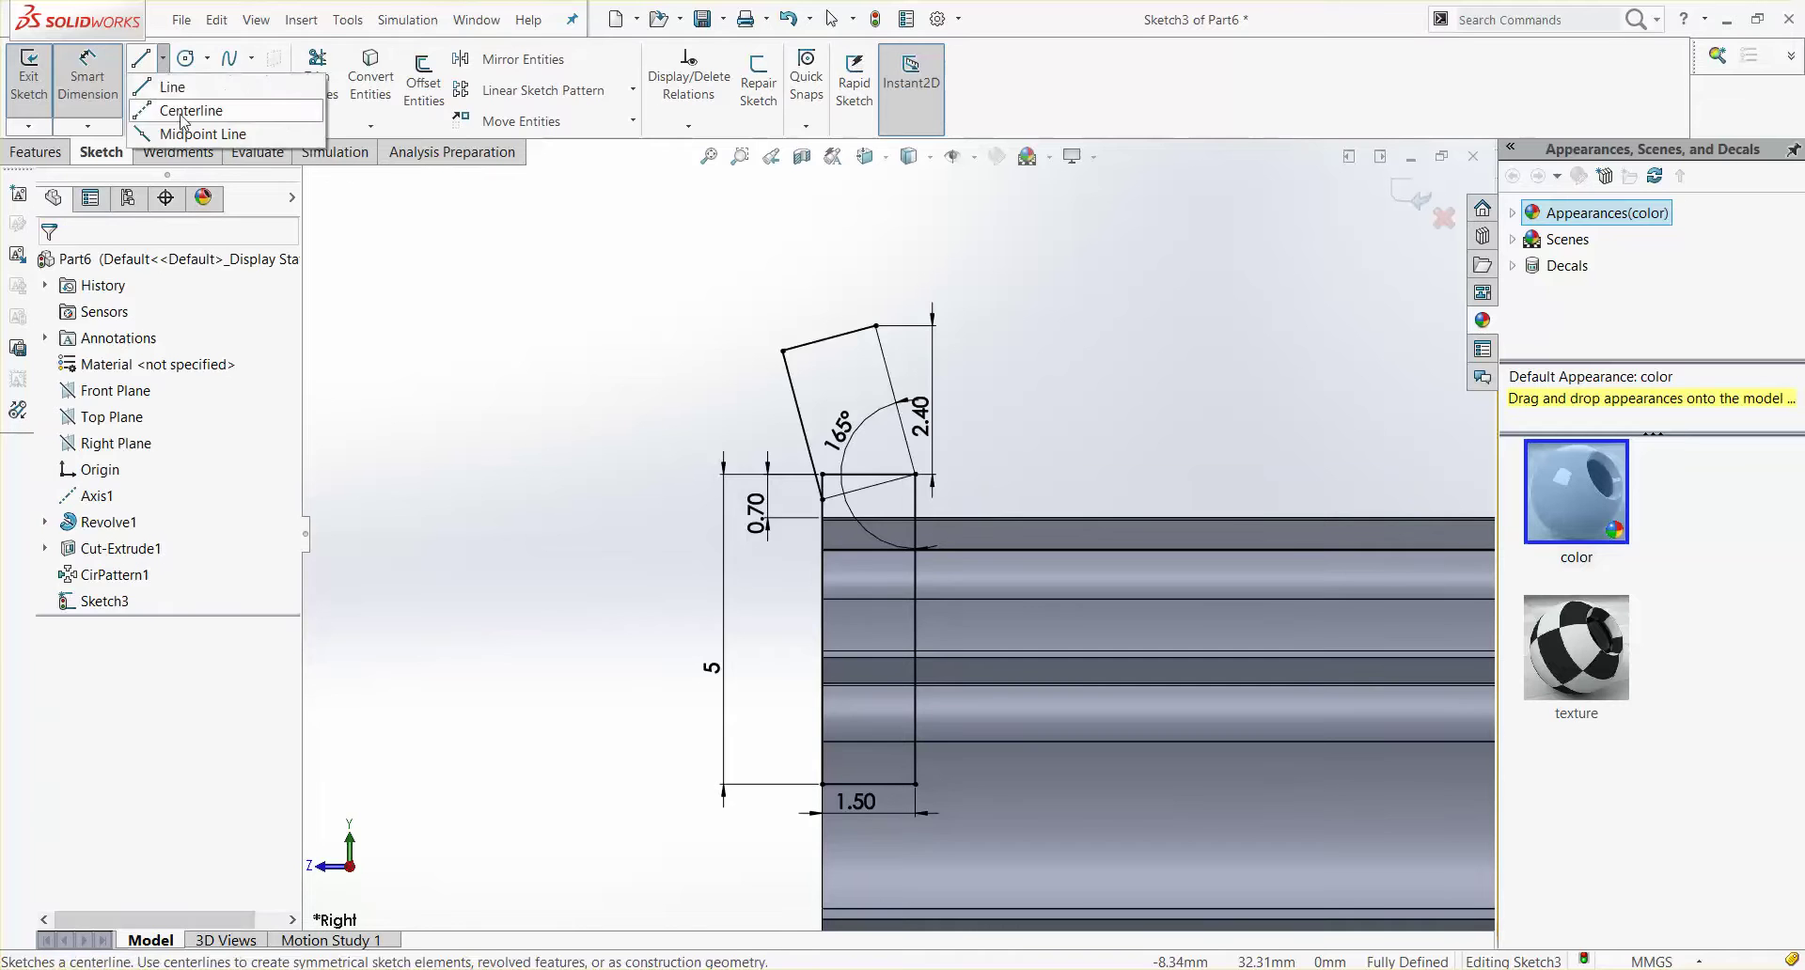
pyautogui.click(188, 106)
pyautogui.scroll(4, 1186, 535)
pyautogui.scroll(1, 1186, 535)
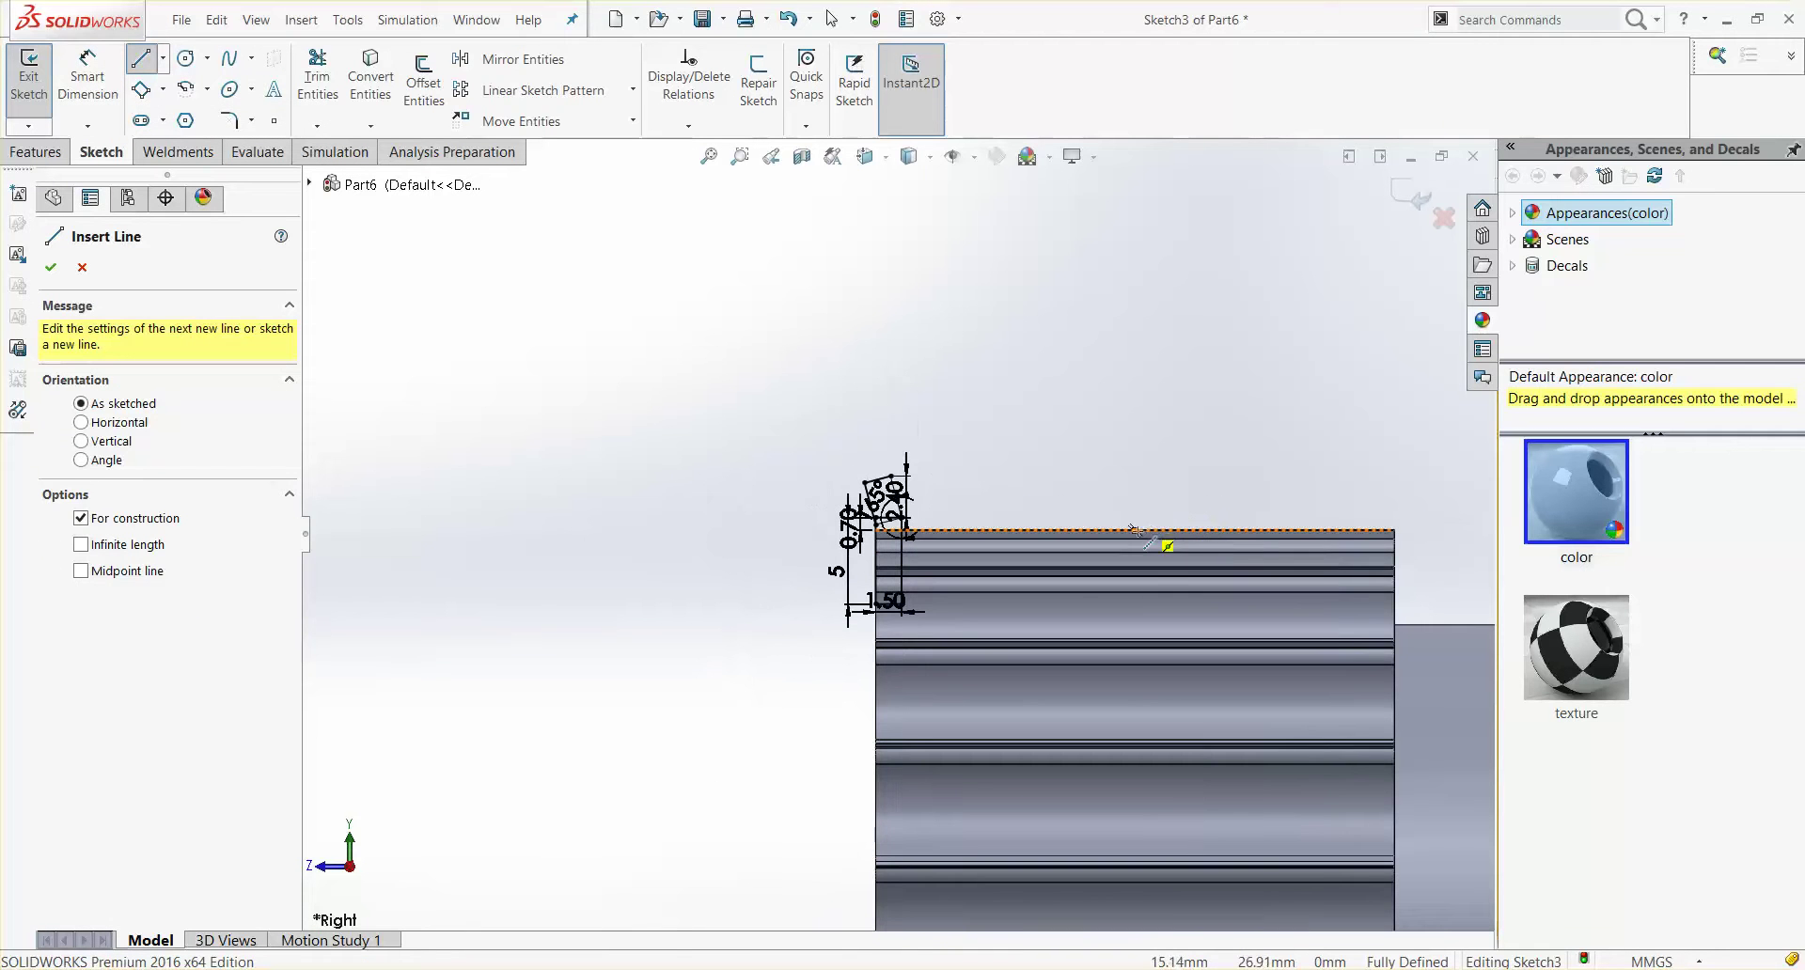
pyautogui.click(1134, 530)
pyautogui.scroll(3, 1081, 658)
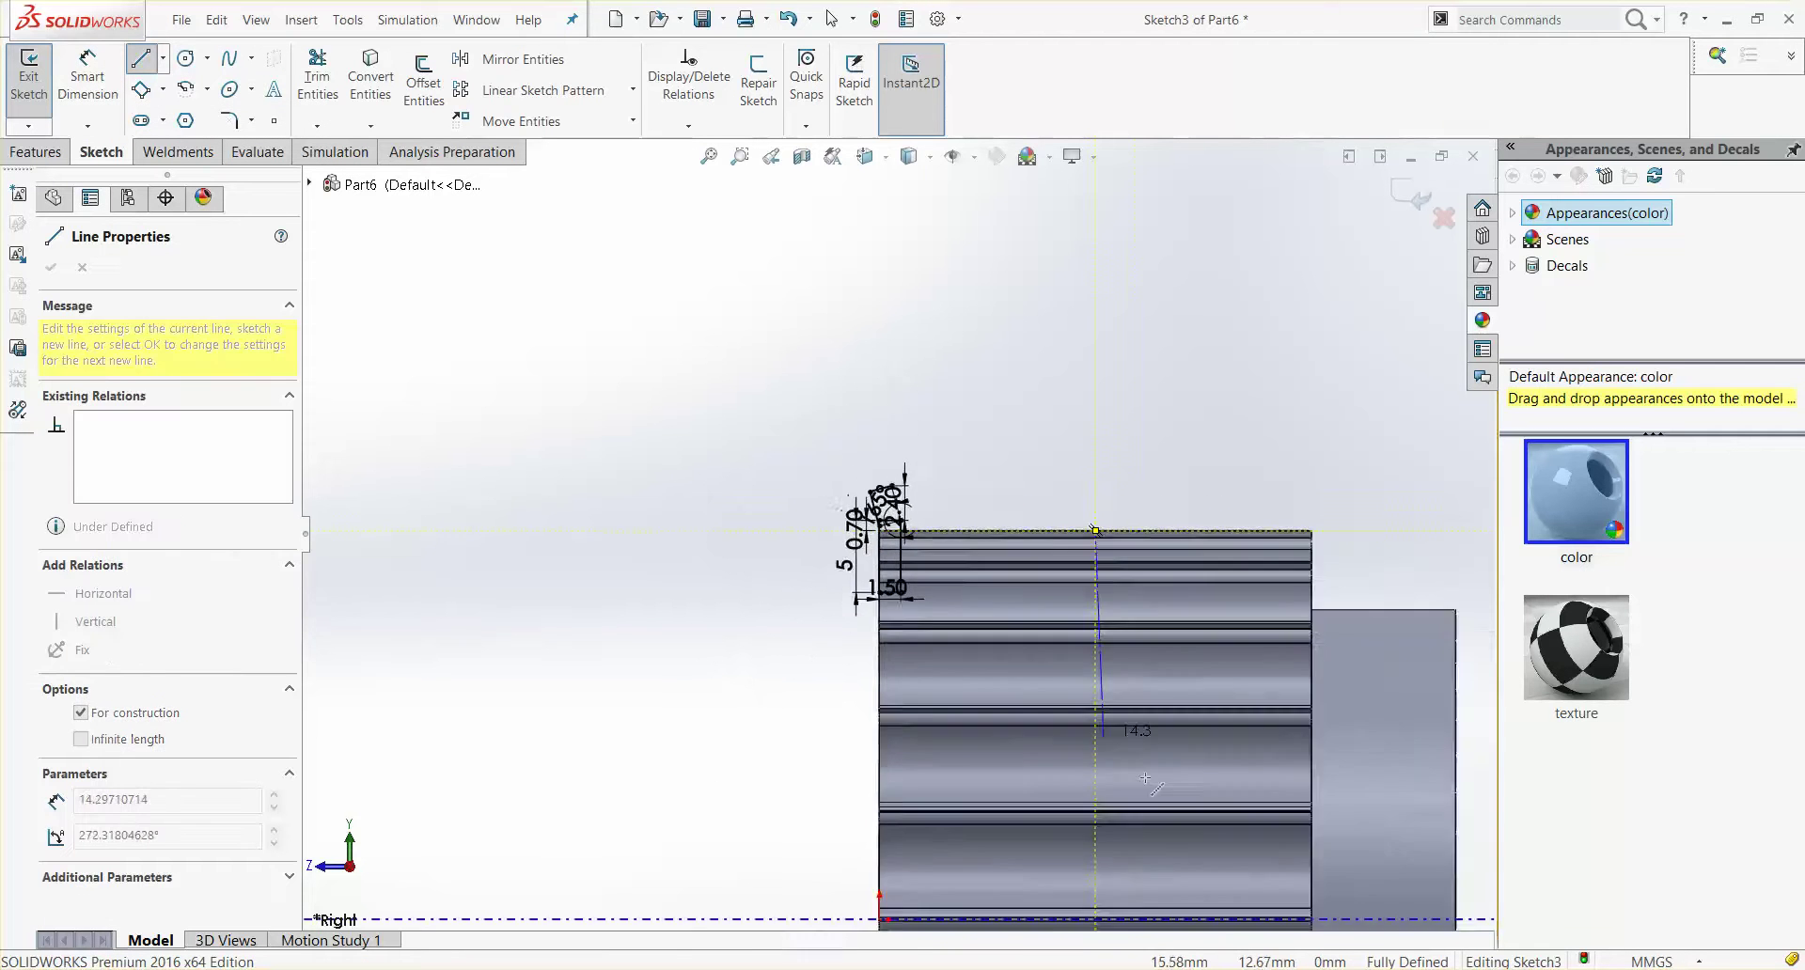
pyautogui.scroll(2, 1034, 752)
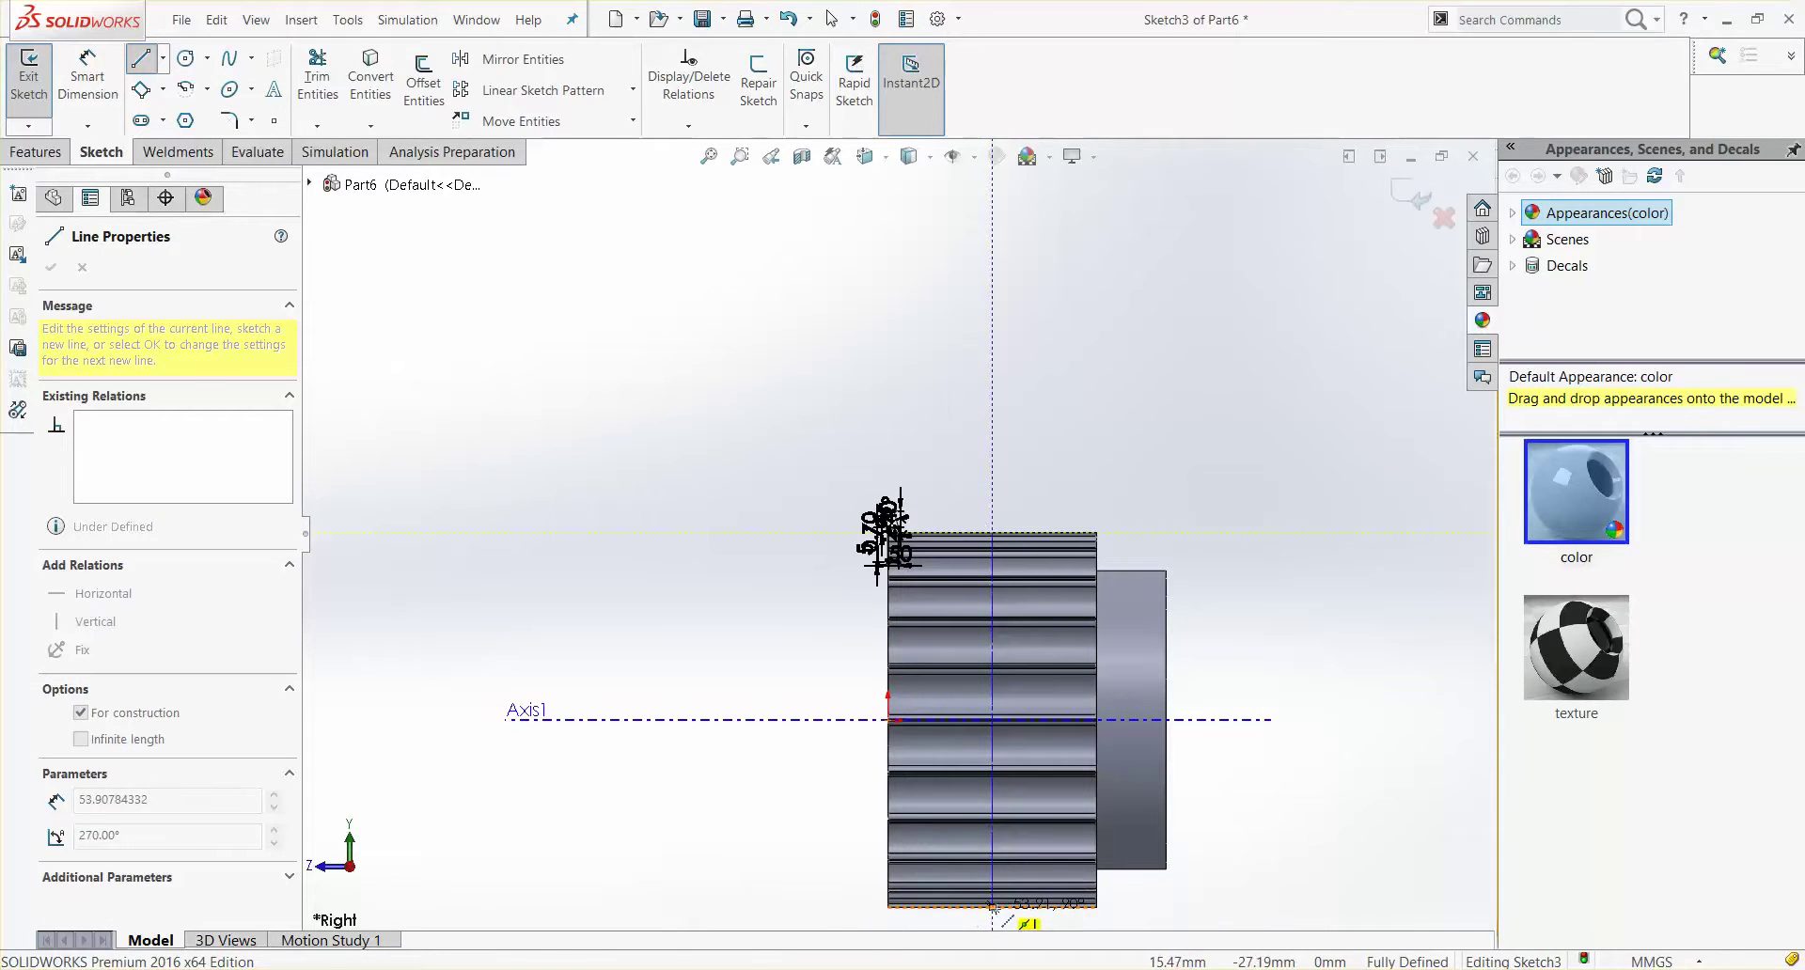
pyautogui.click(992, 908)
pyautogui.press('Escape')
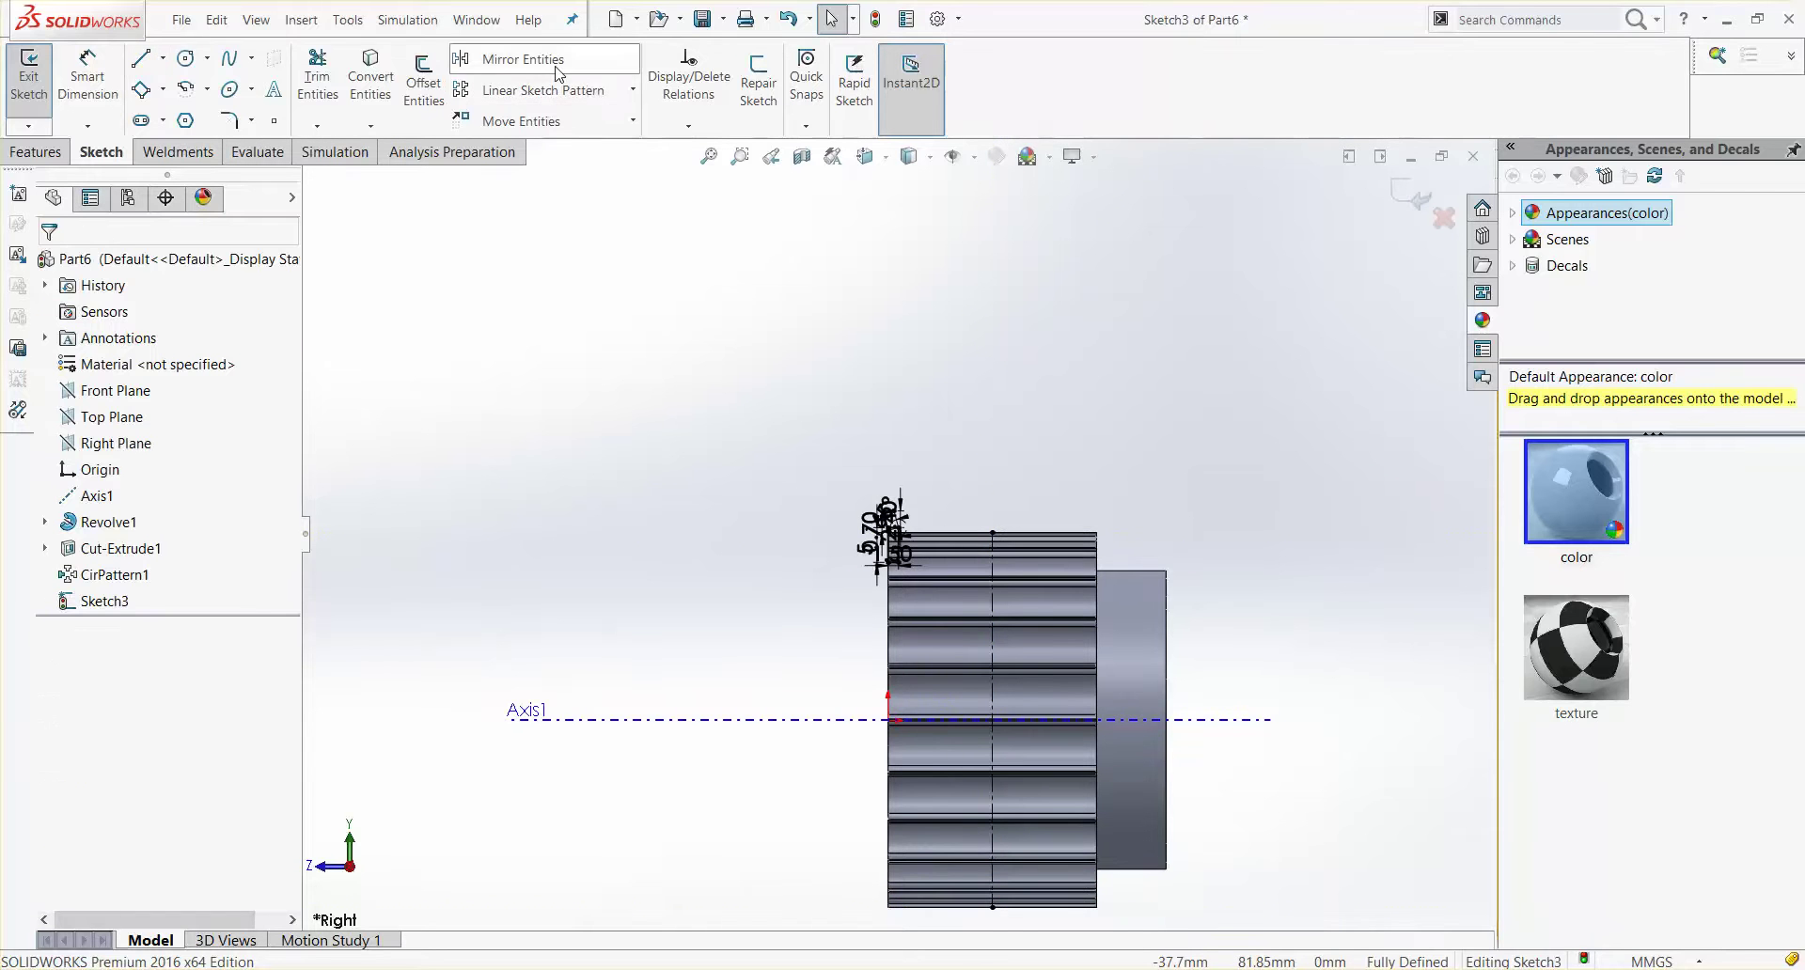
# Step: Mirror the flange profile lines about the vertical centerline to the pulley's far end
pyautogui.click(558, 74)
pyautogui.scroll(-2, 959, 587)
pyautogui.scroll(-2, 846, 588)
pyautogui.moveTo(714, 575); pyautogui.dragTo(860, 387)
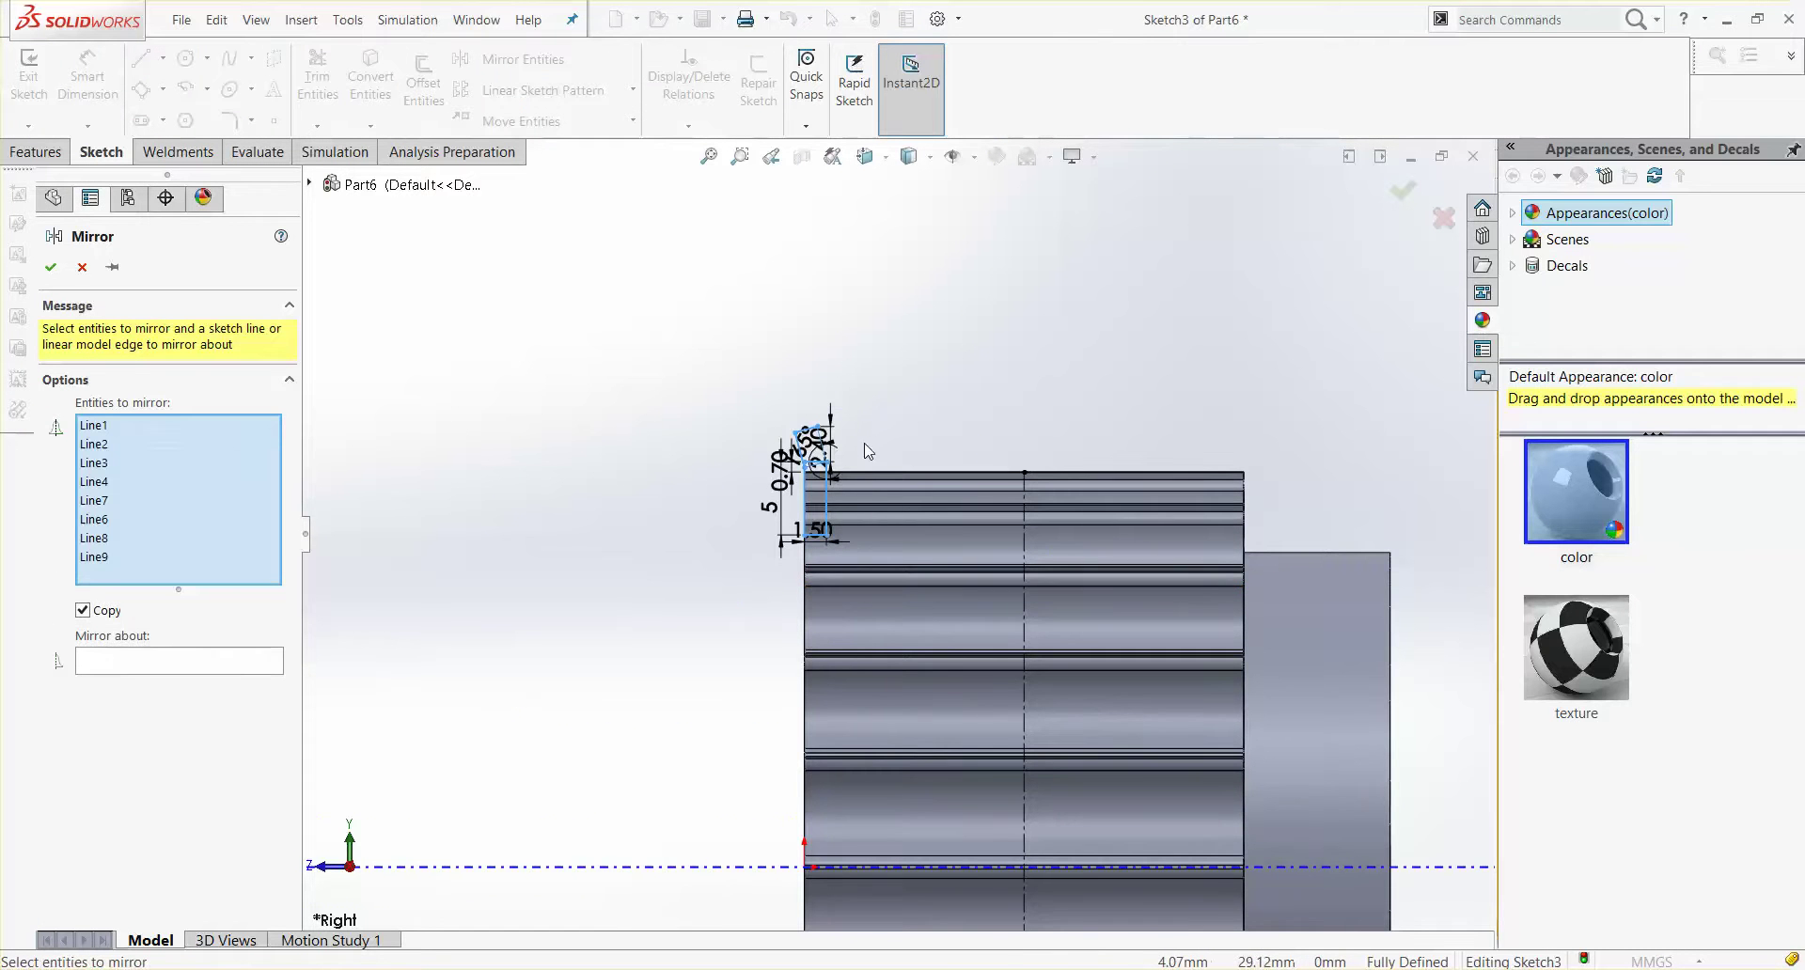
pyautogui.click(166, 660)
pyautogui.click(1022, 549)
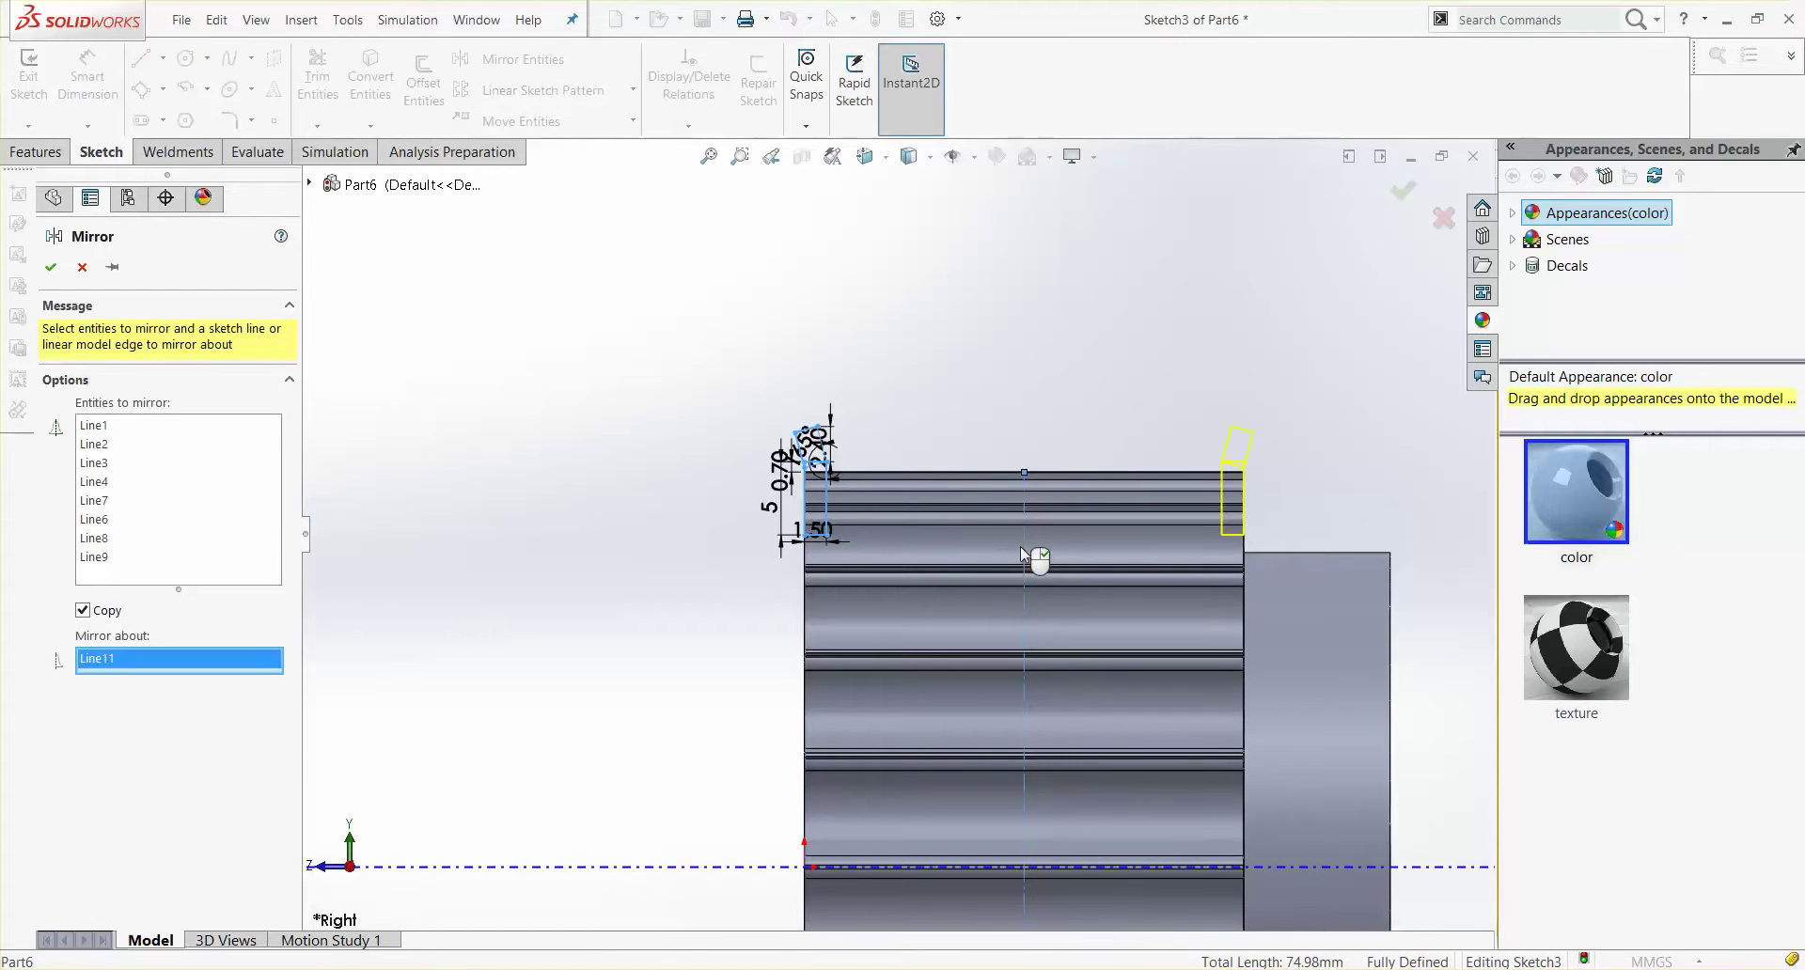
pyautogui.click(1415, 192)
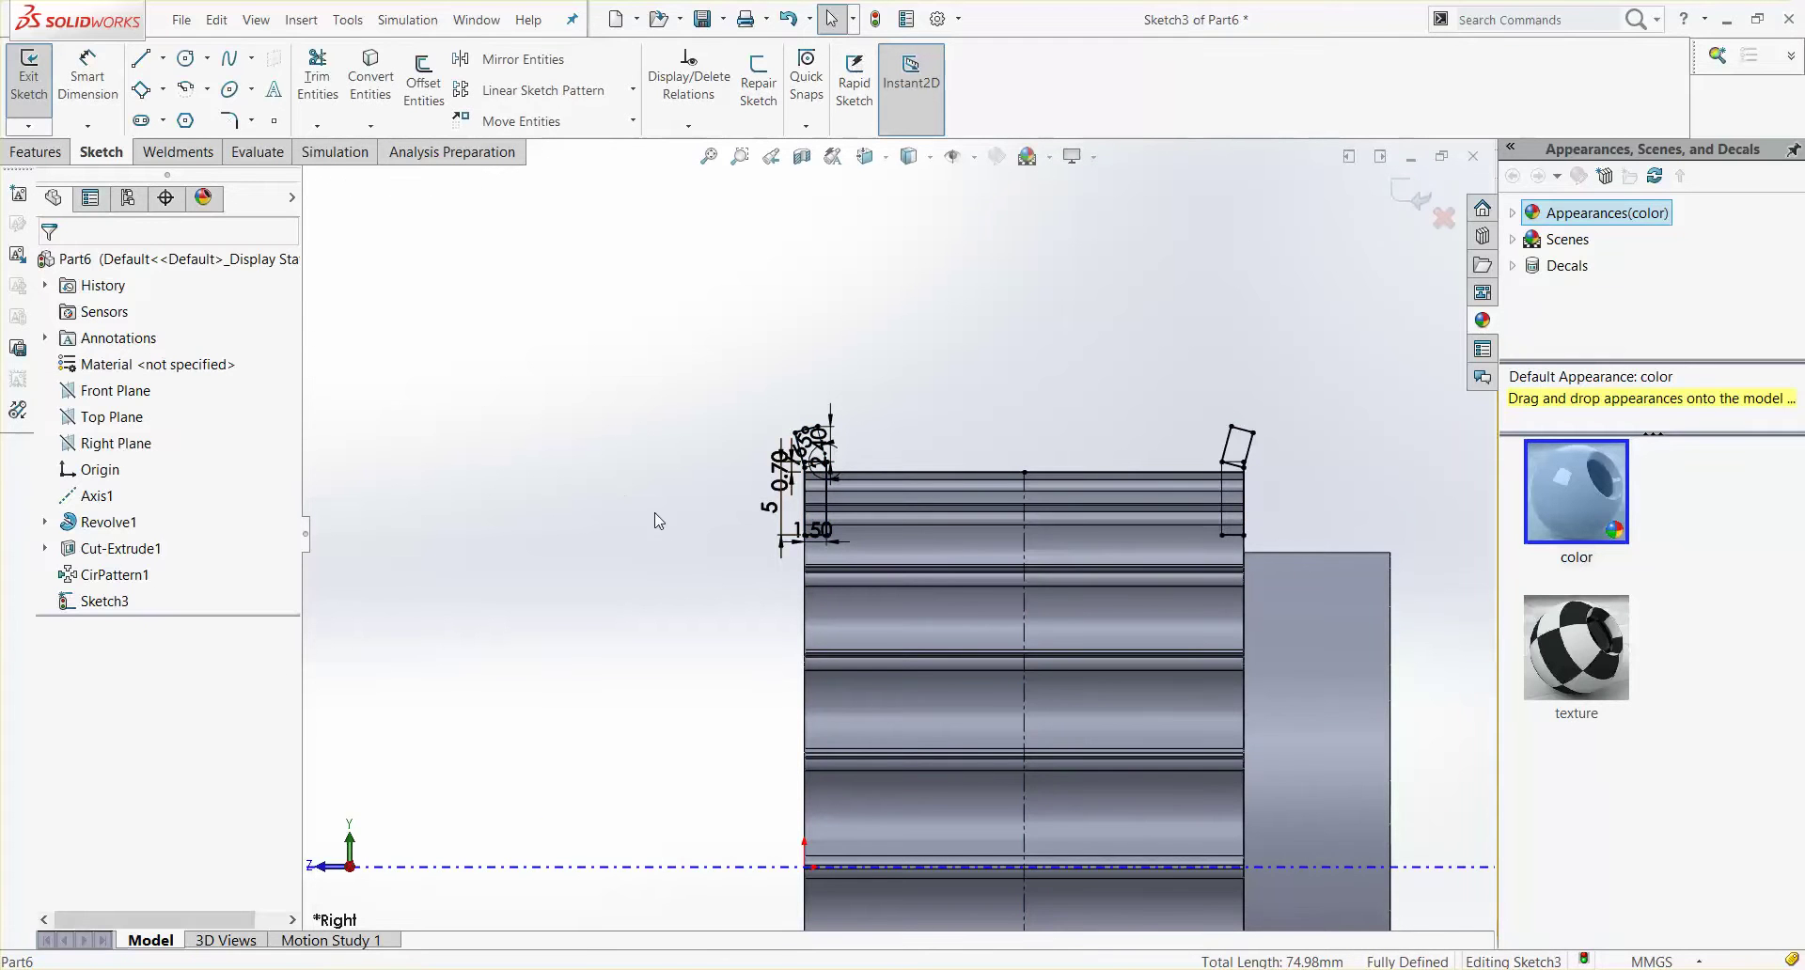
# Step: Start a Revolved Boss/Base of the flange sketch in an angled 3D view
pyautogui.moveTo(596, 564); pyautogui.dragTo(658, 498, button='middle')
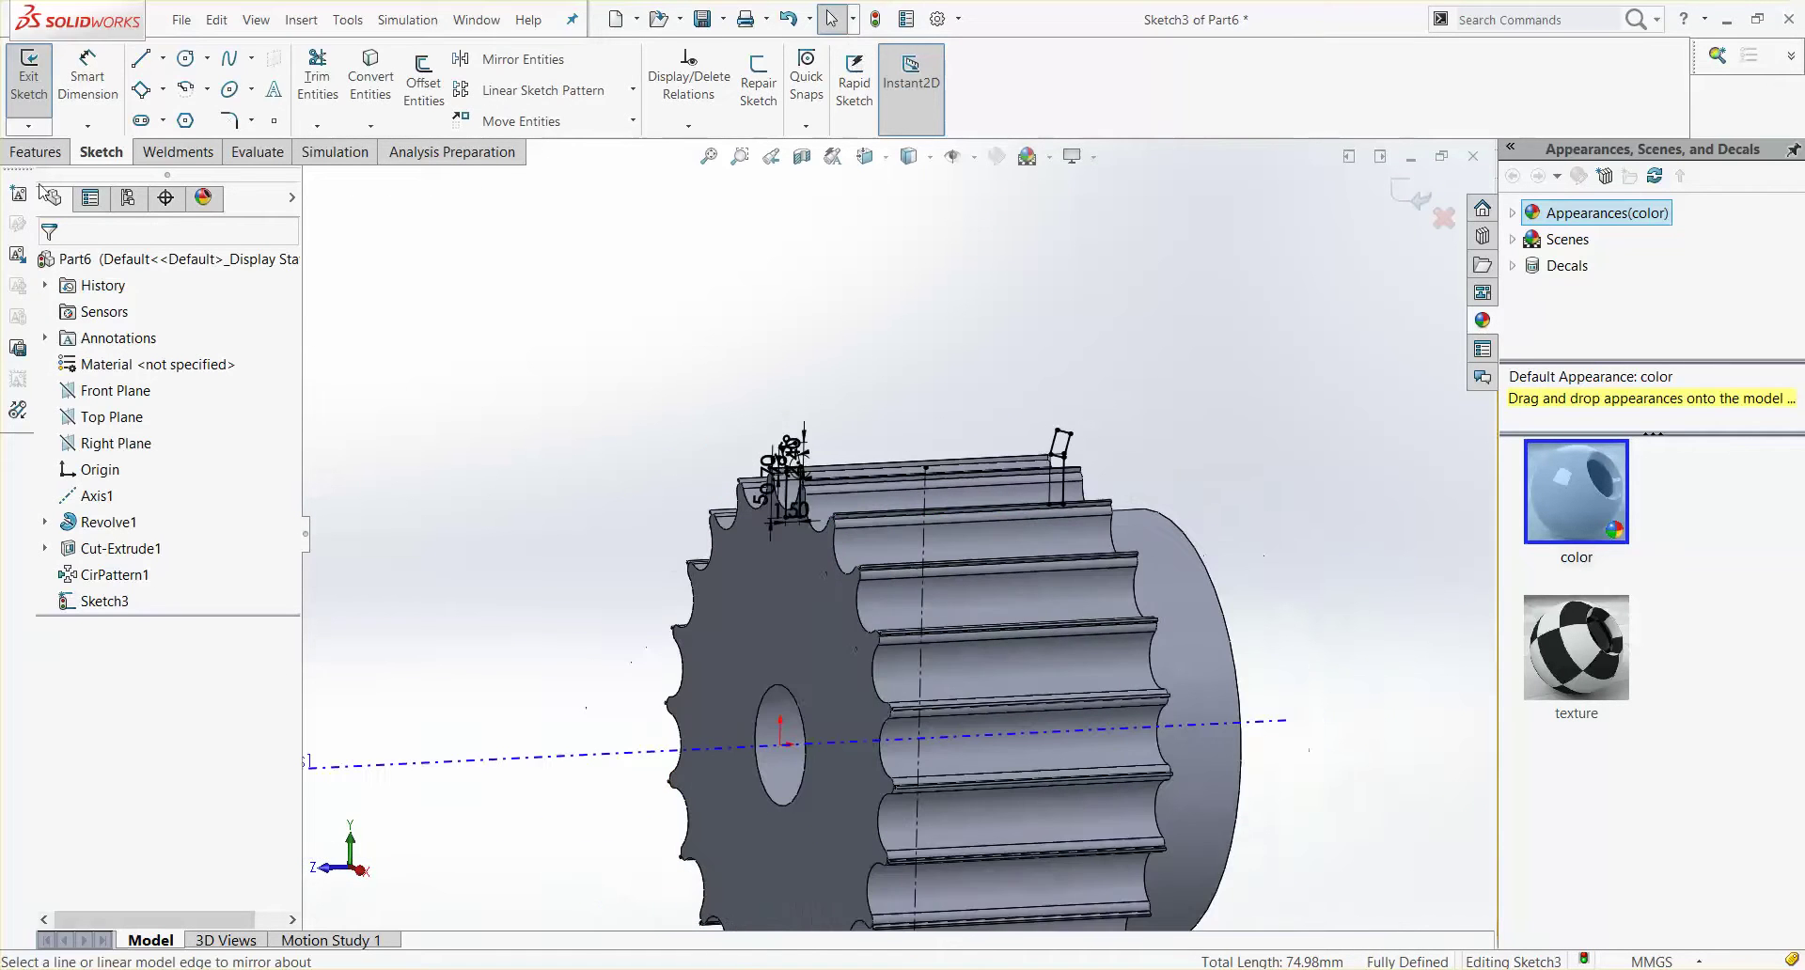
pyautogui.click(46, 155)
pyautogui.click(105, 80)
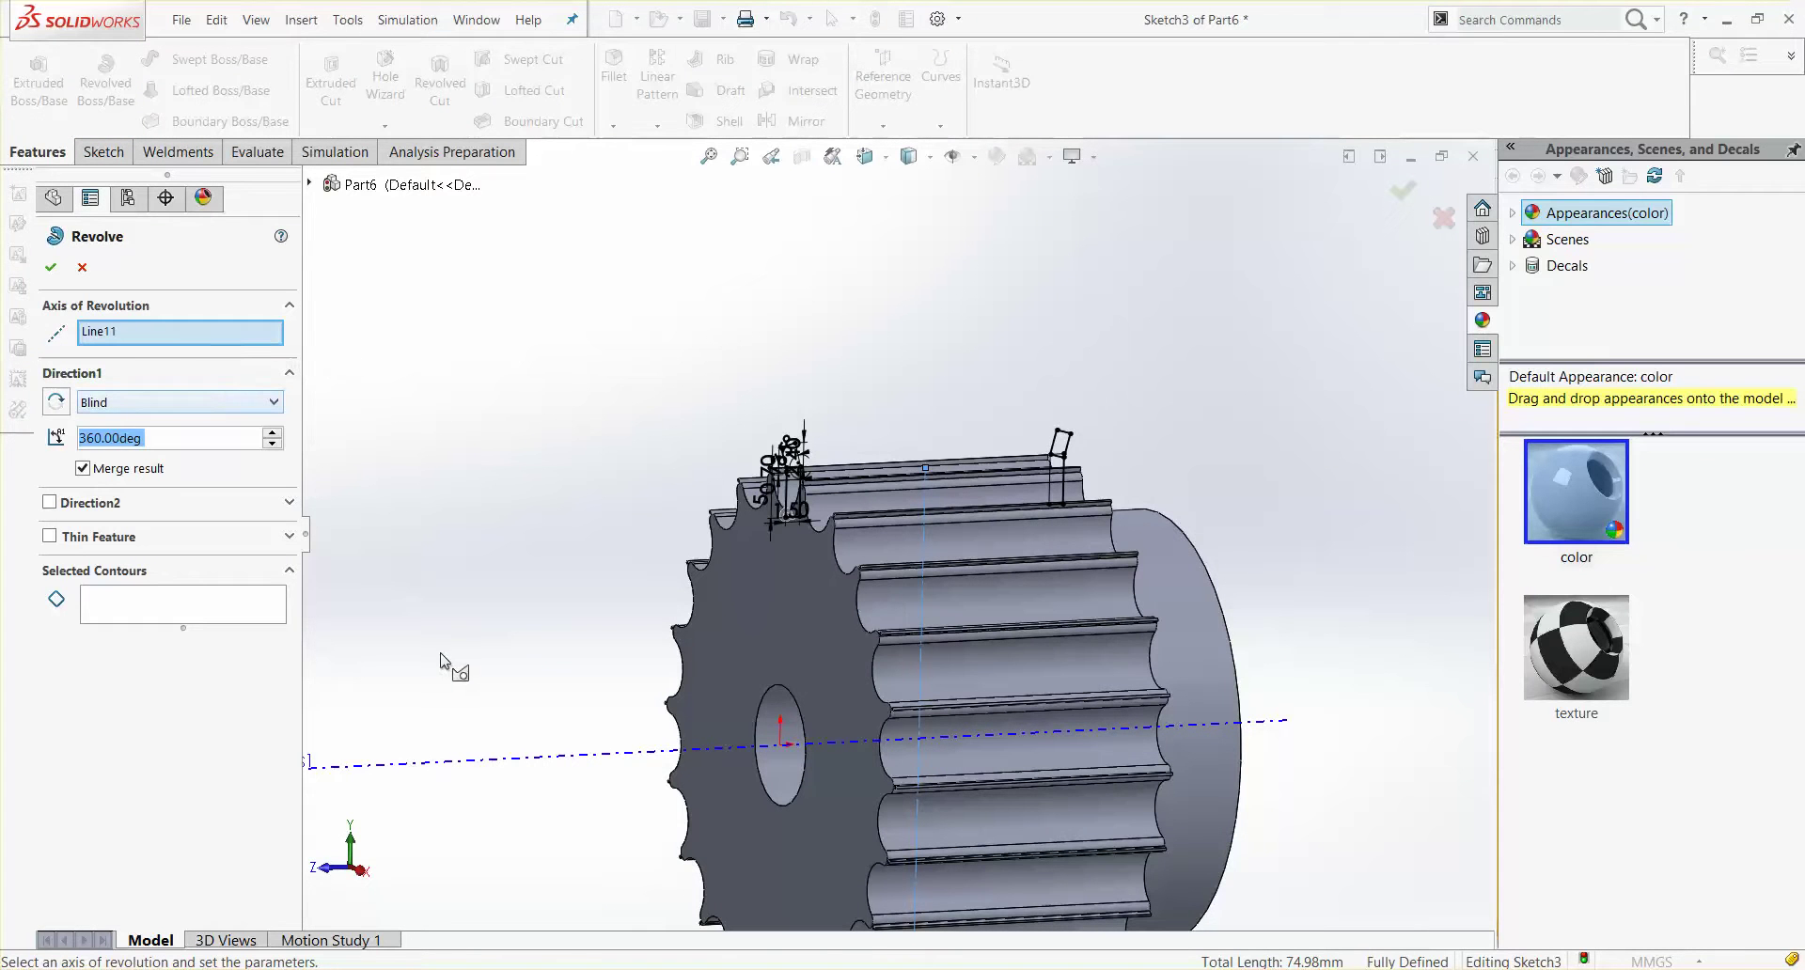
# Step: Replace the centerline Line11 with Axis1 as the revolve axis
pyautogui.rightClick(139, 342)
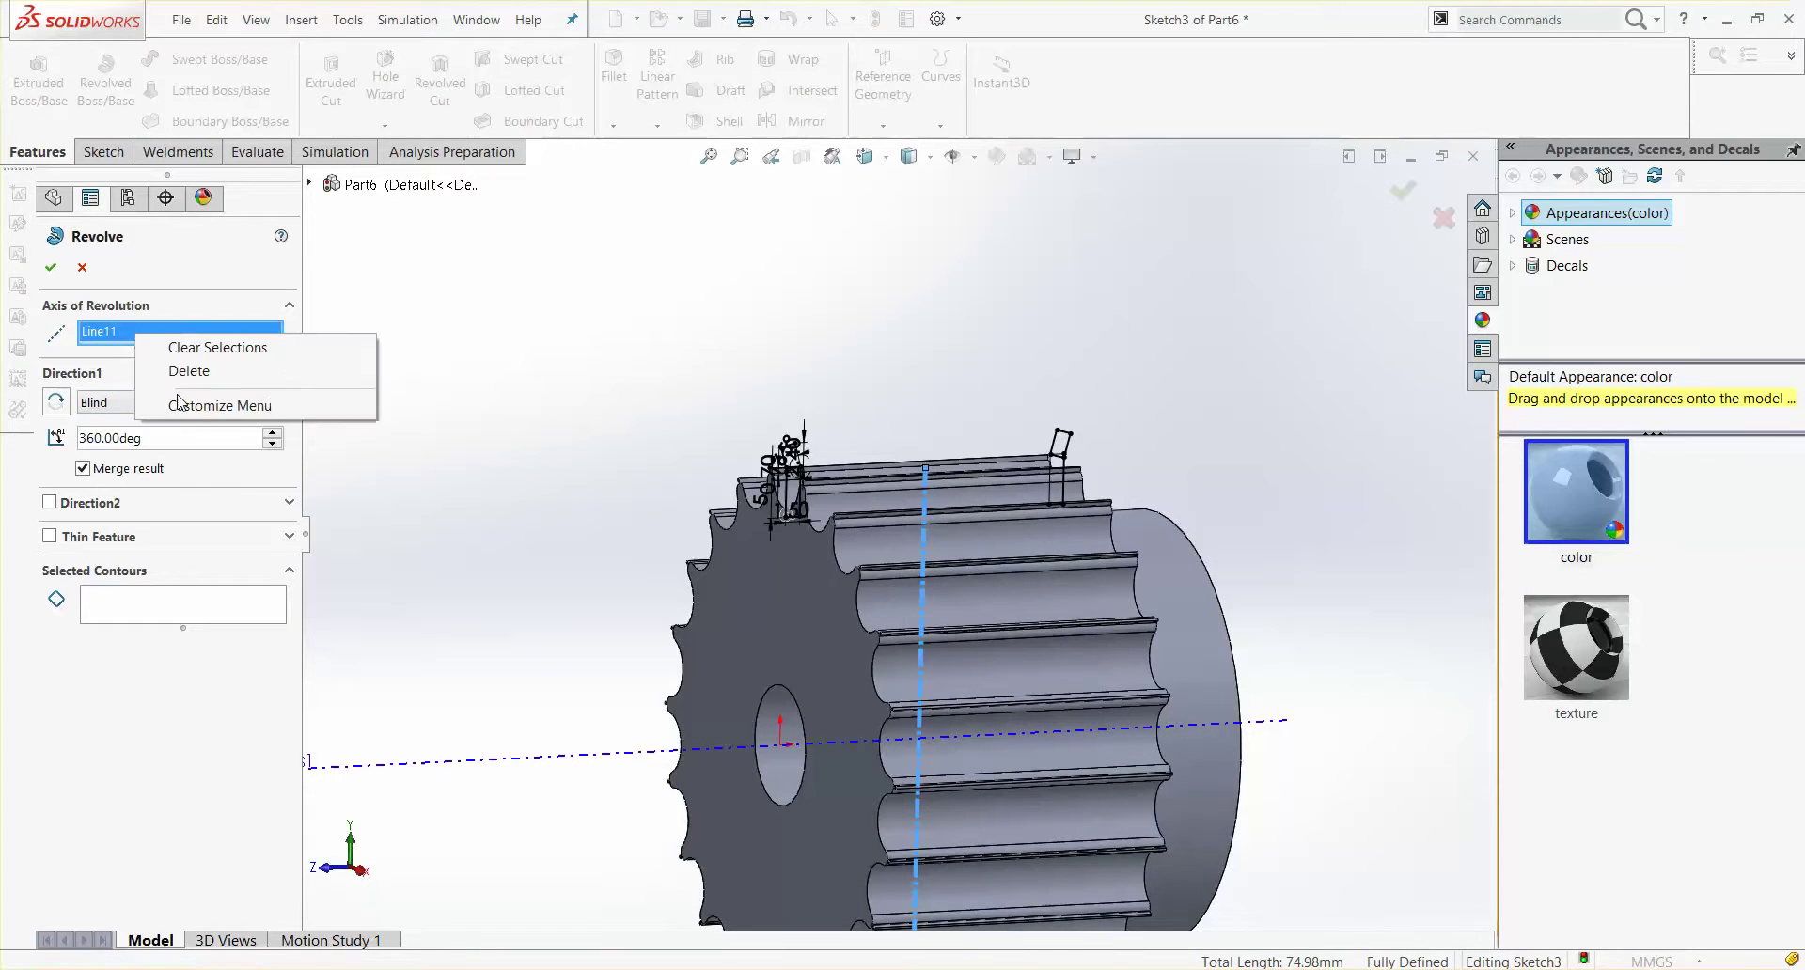
pyautogui.click(183, 371)
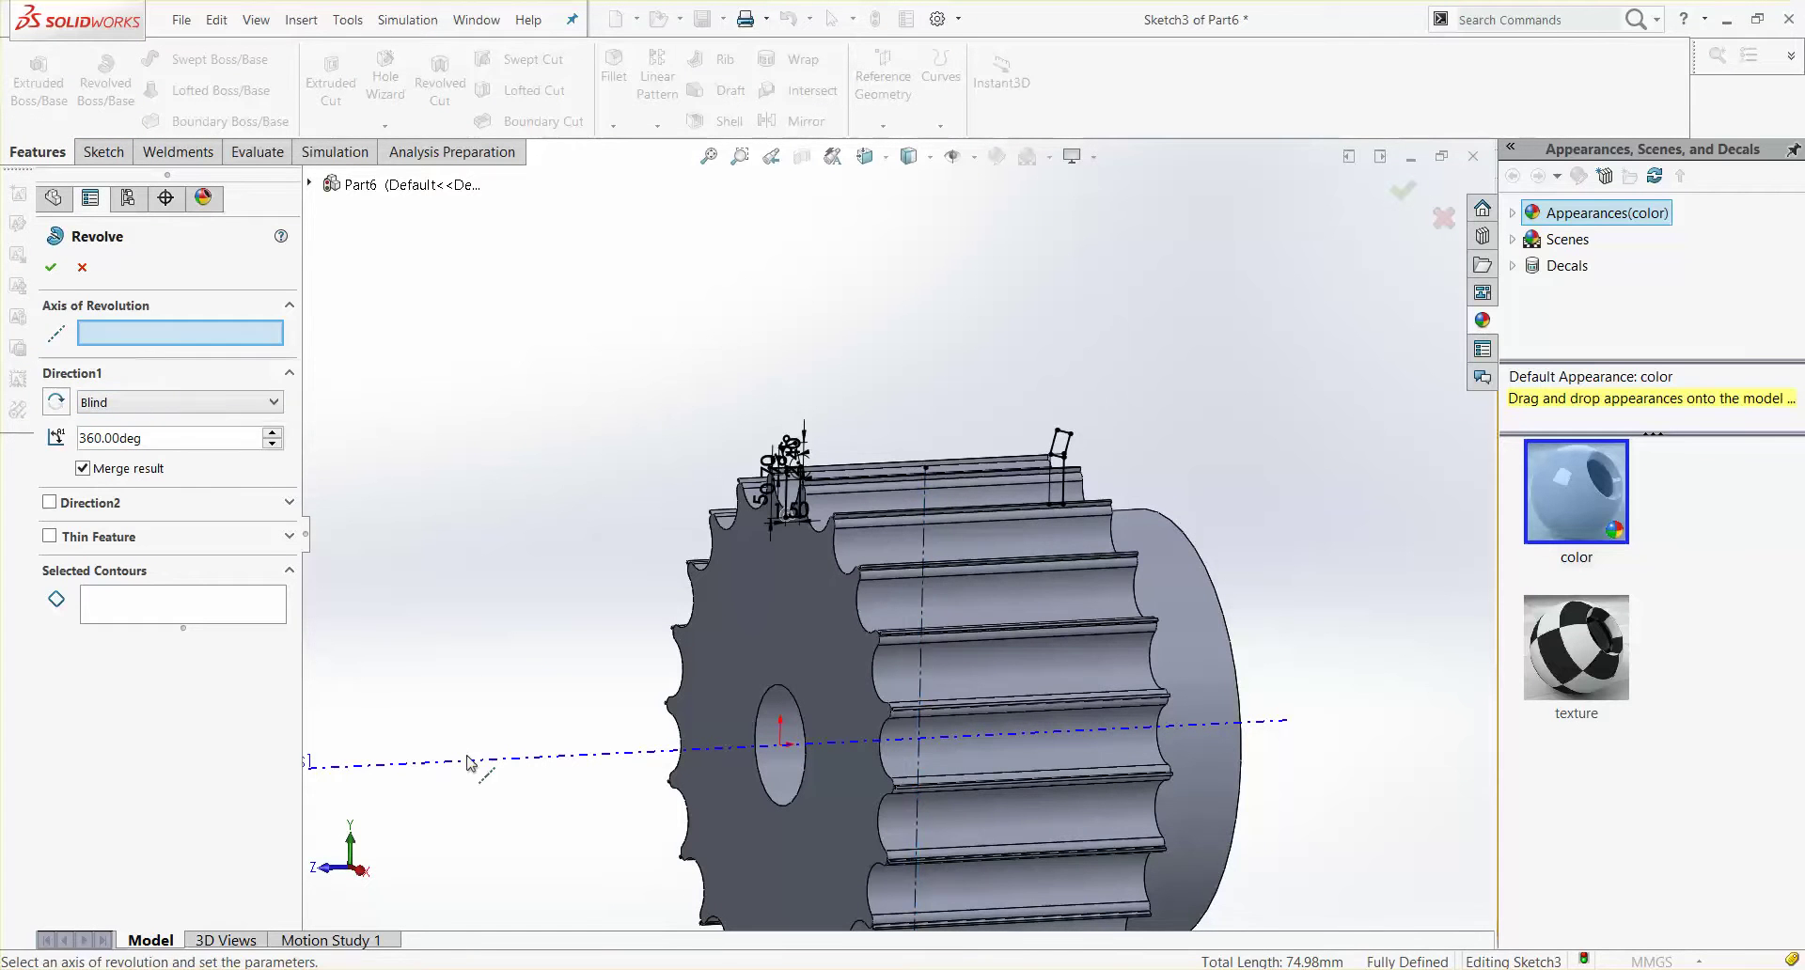
pyautogui.click(532, 758)
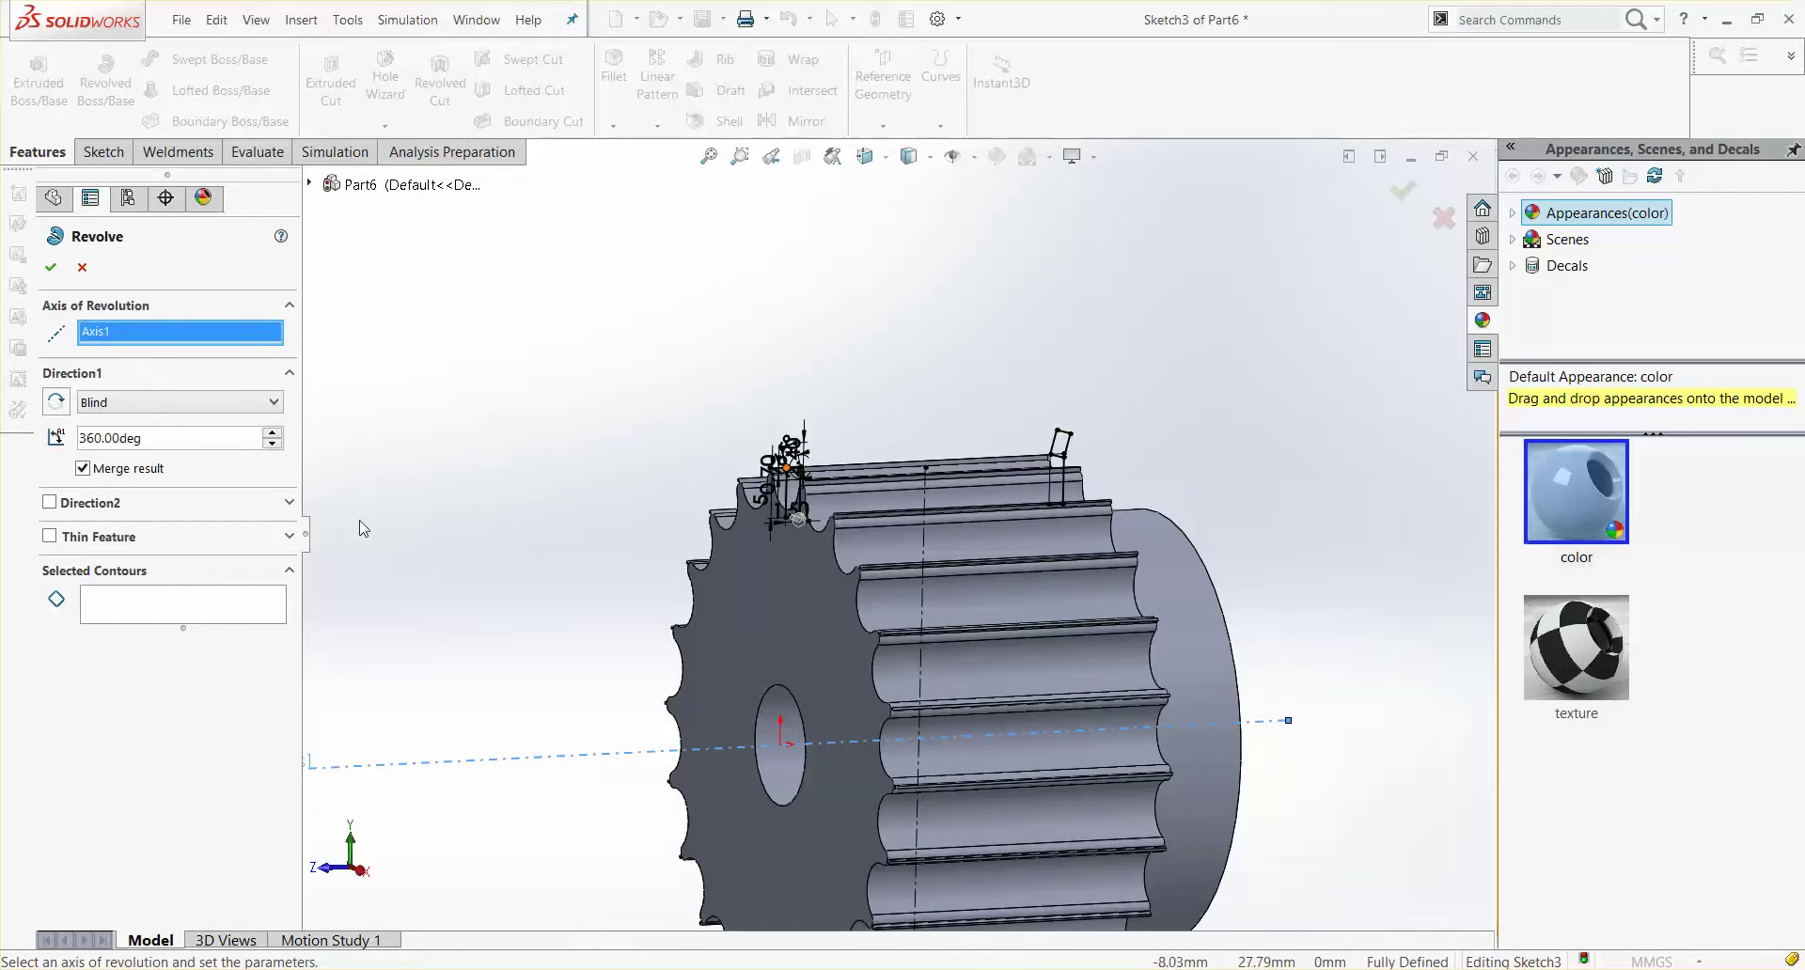
# Step: Select the flange profile and both flange regions, preview the revolve, then cancel it
pyautogui.click(216, 615)
pyautogui.click(1060, 444)
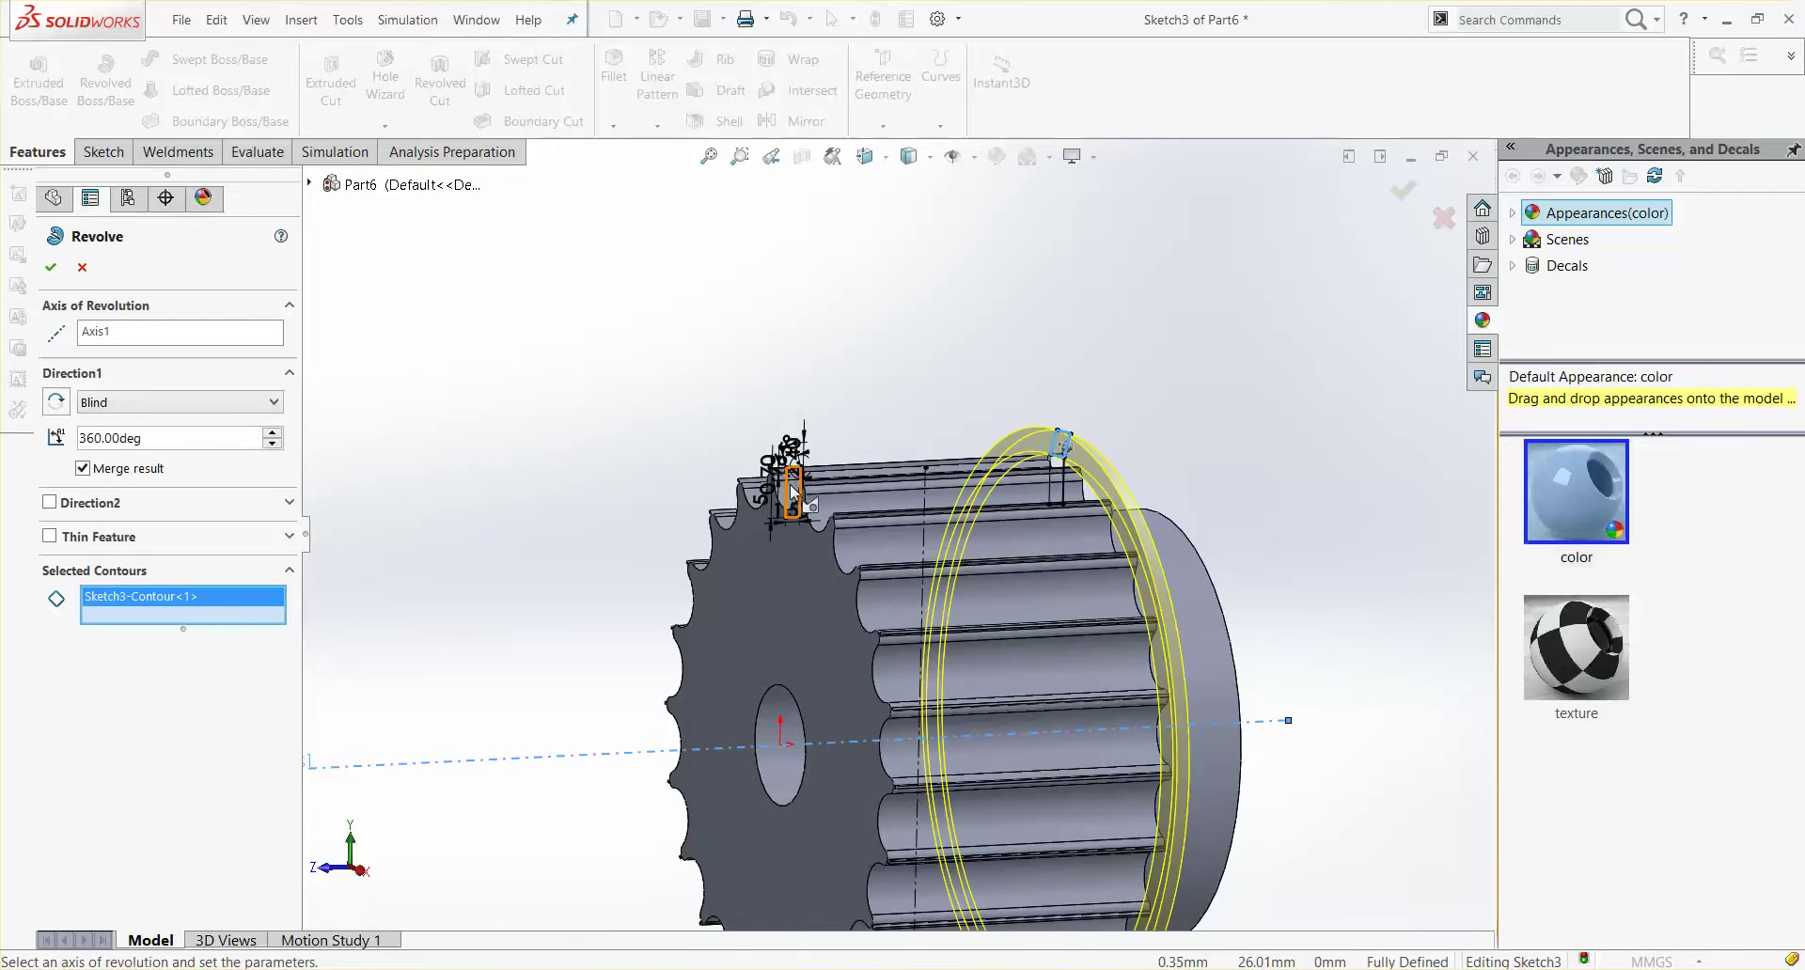
pyautogui.scroll(-2, 793, 489)
pyautogui.scroll(-3, 817, 451)
pyautogui.scroll(-2, 839, 399)
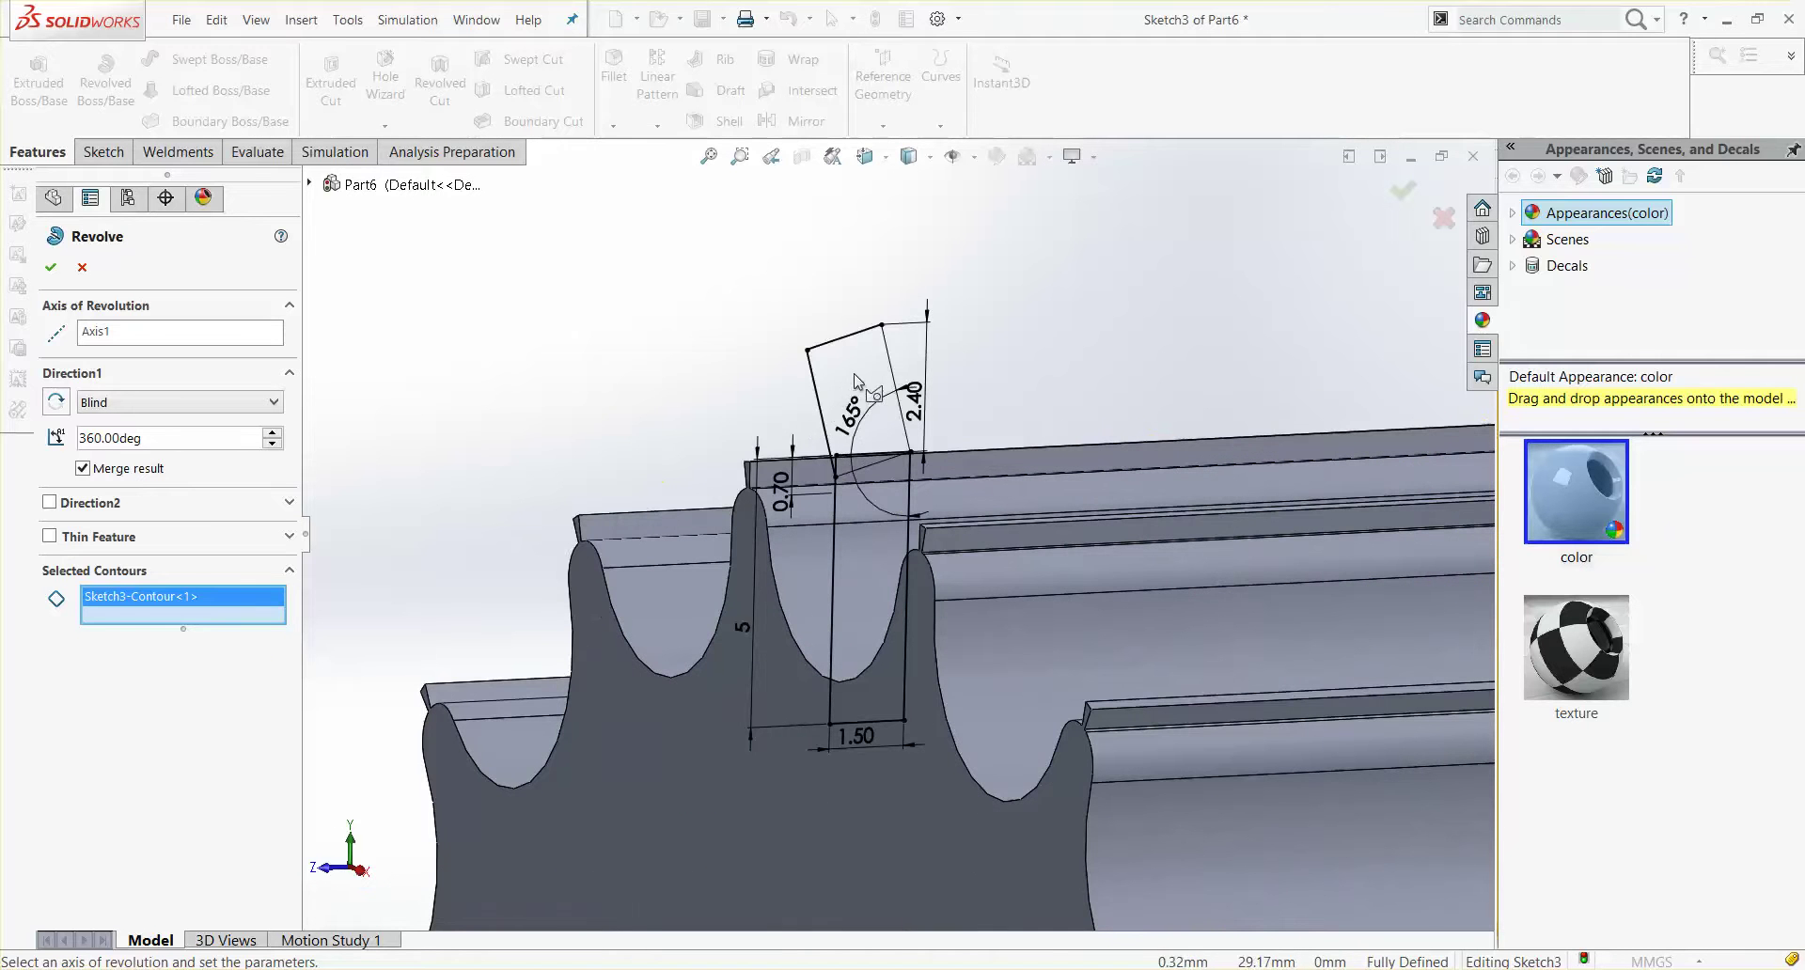
pyautogui.click(855, 371)
pyautogui.click(854, 538)
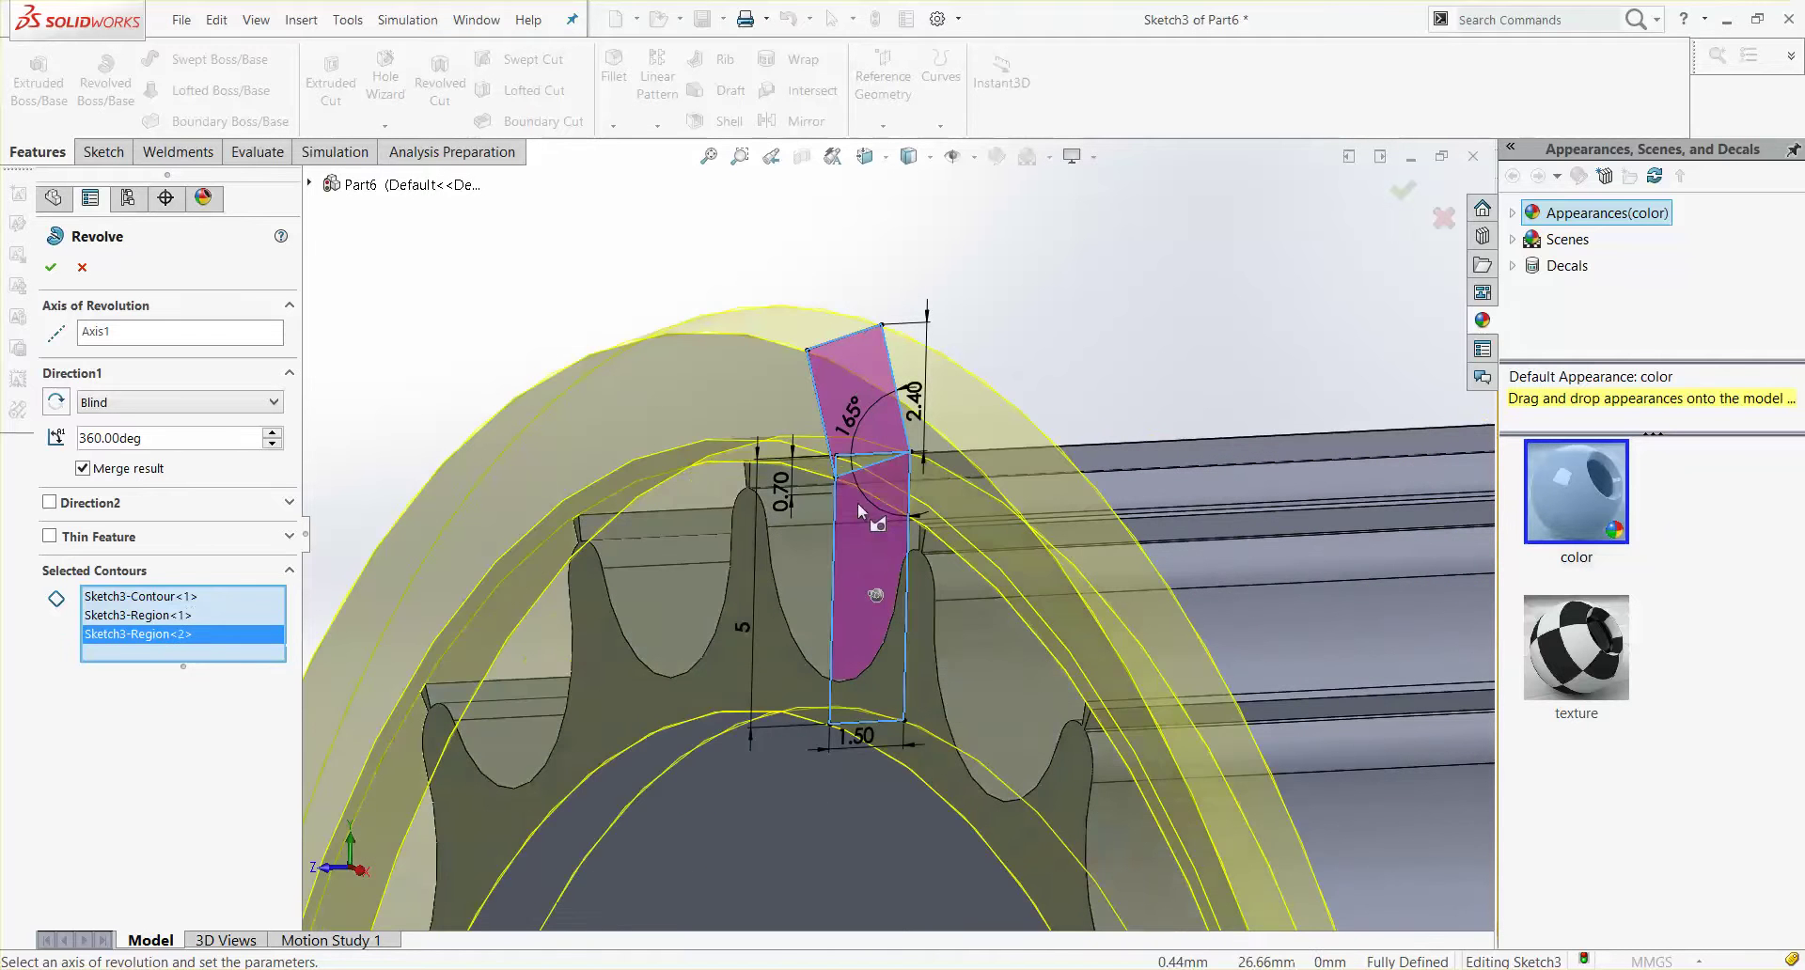
pyautogui.moveTo(858, 511)
pyautogui.mouseDown(button='middle')
pyautogui.moveTo(810, 587)
pyautogui.moveTo(908, 460)
pyautogui.mouseUp(button='middle')
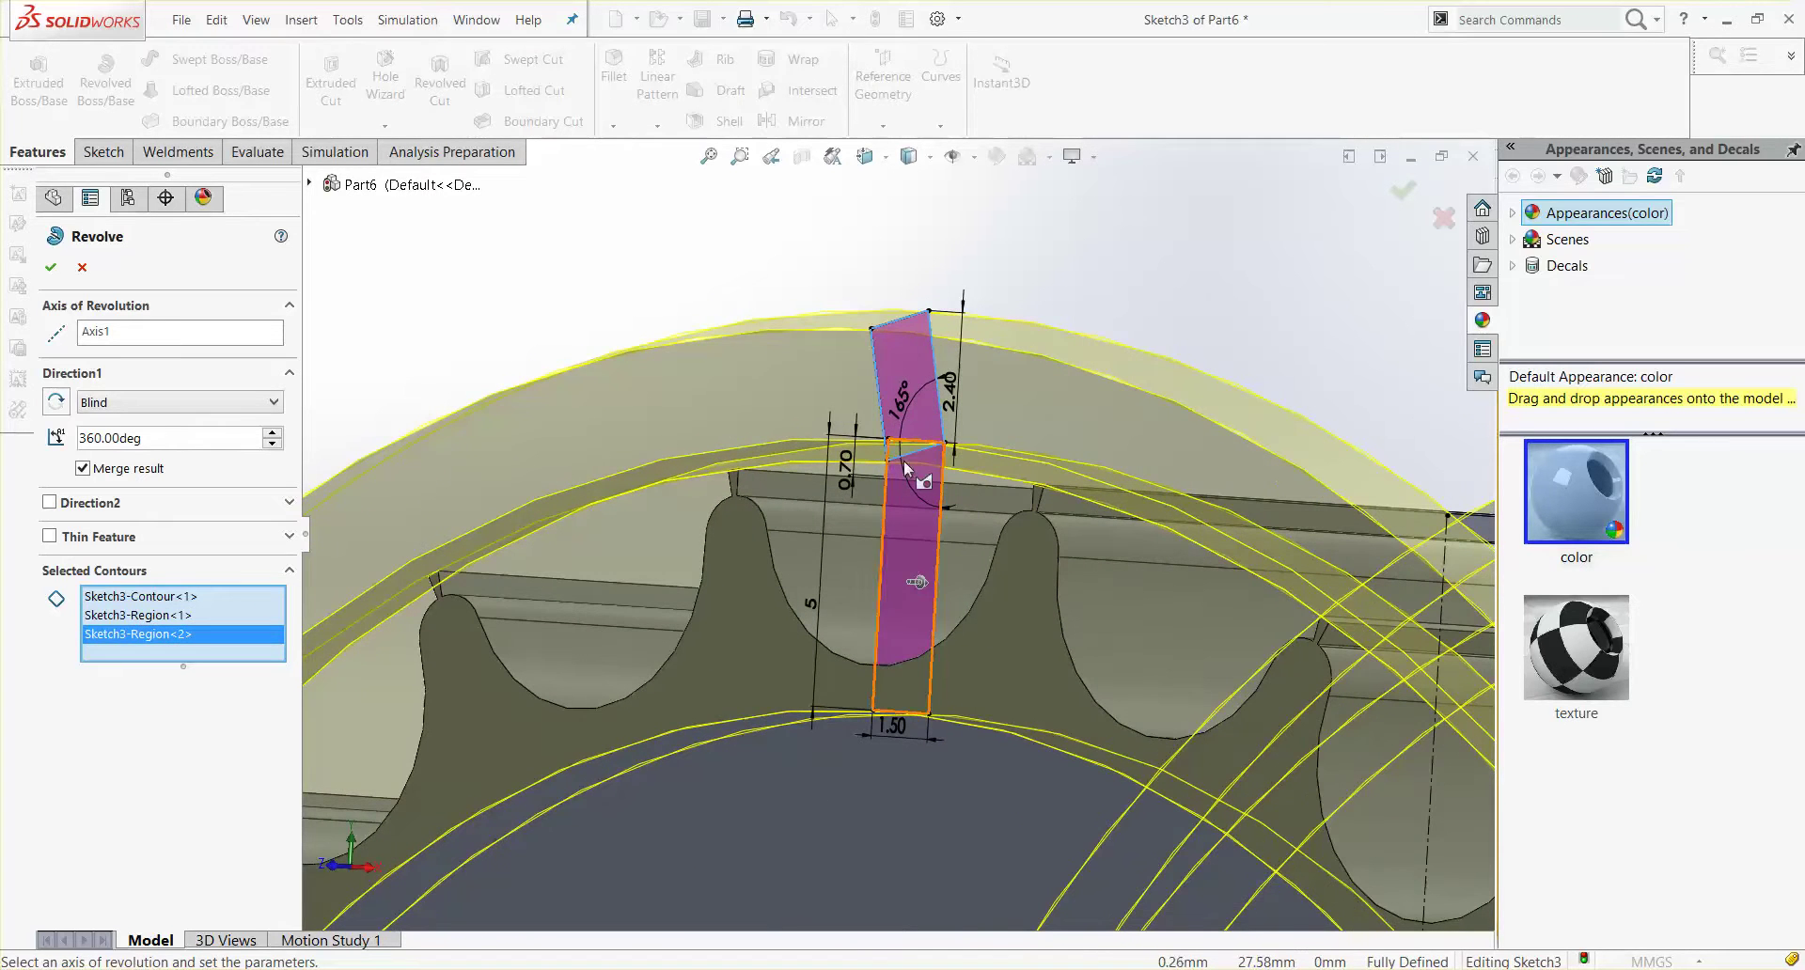
pyautogui.click(1443, 219)
# Step: Back in Sketch3, convert the 1.50 mm bottom line and slanted line to construction
pyautogui.hotkey('ctrl', '8')
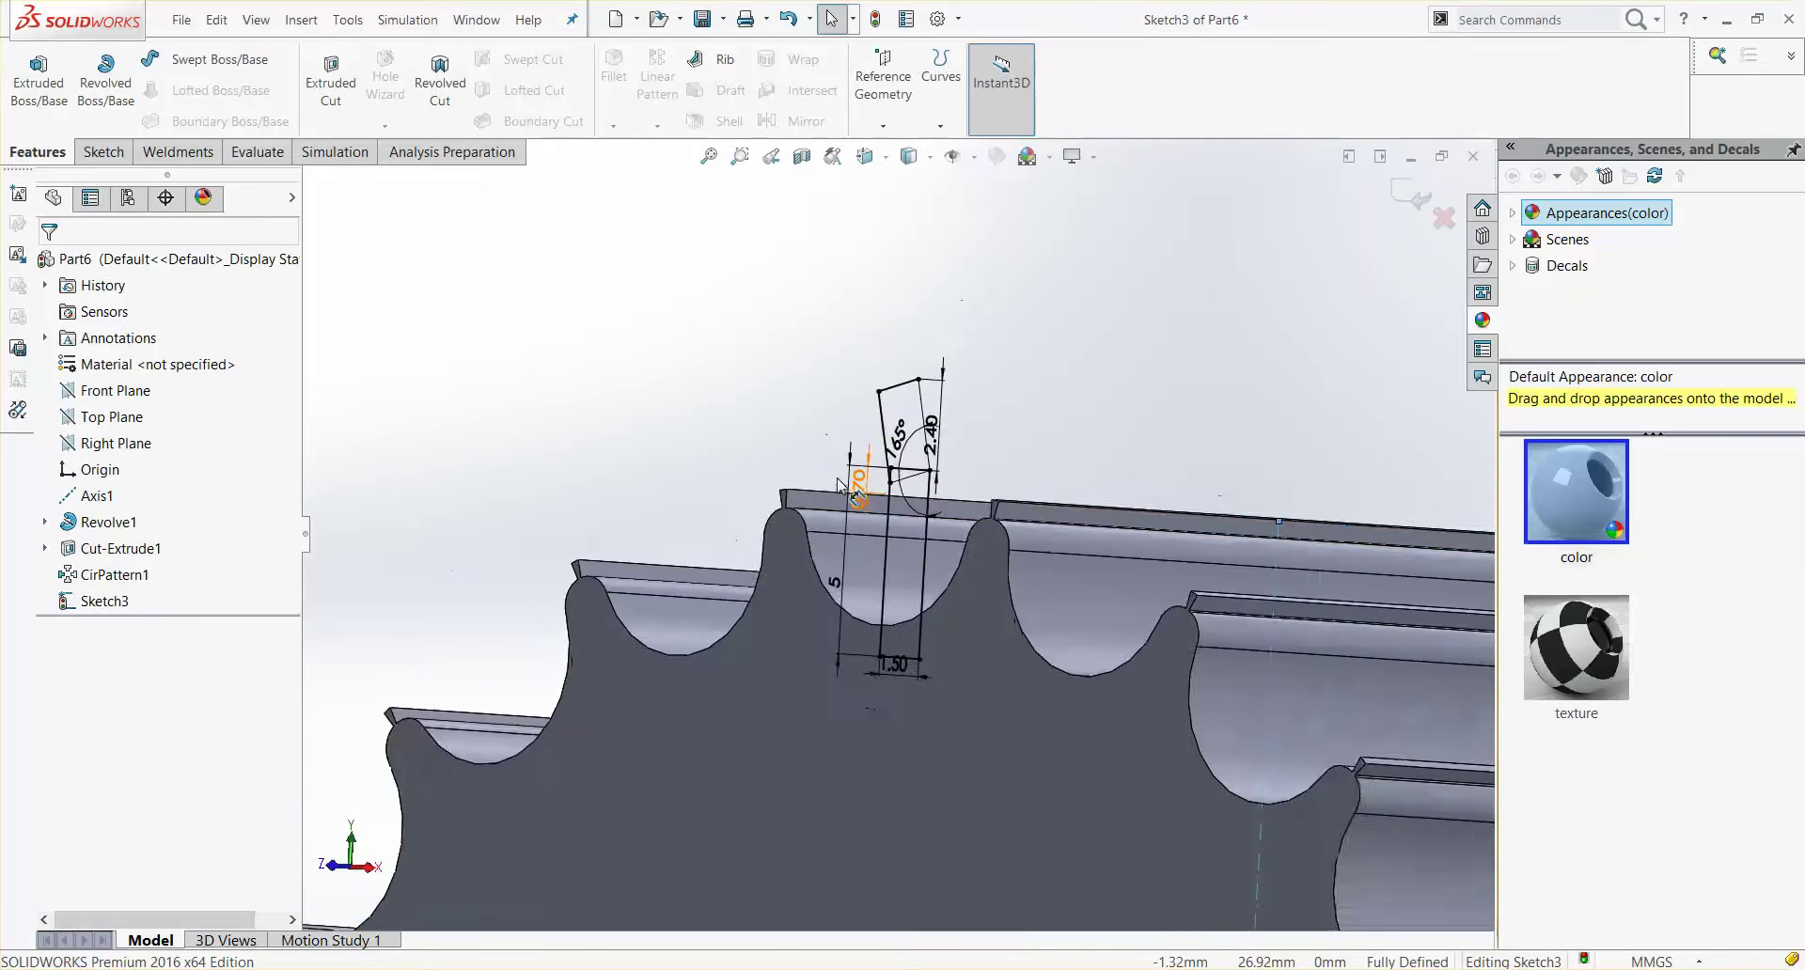
pyautogui.click(104, 600)
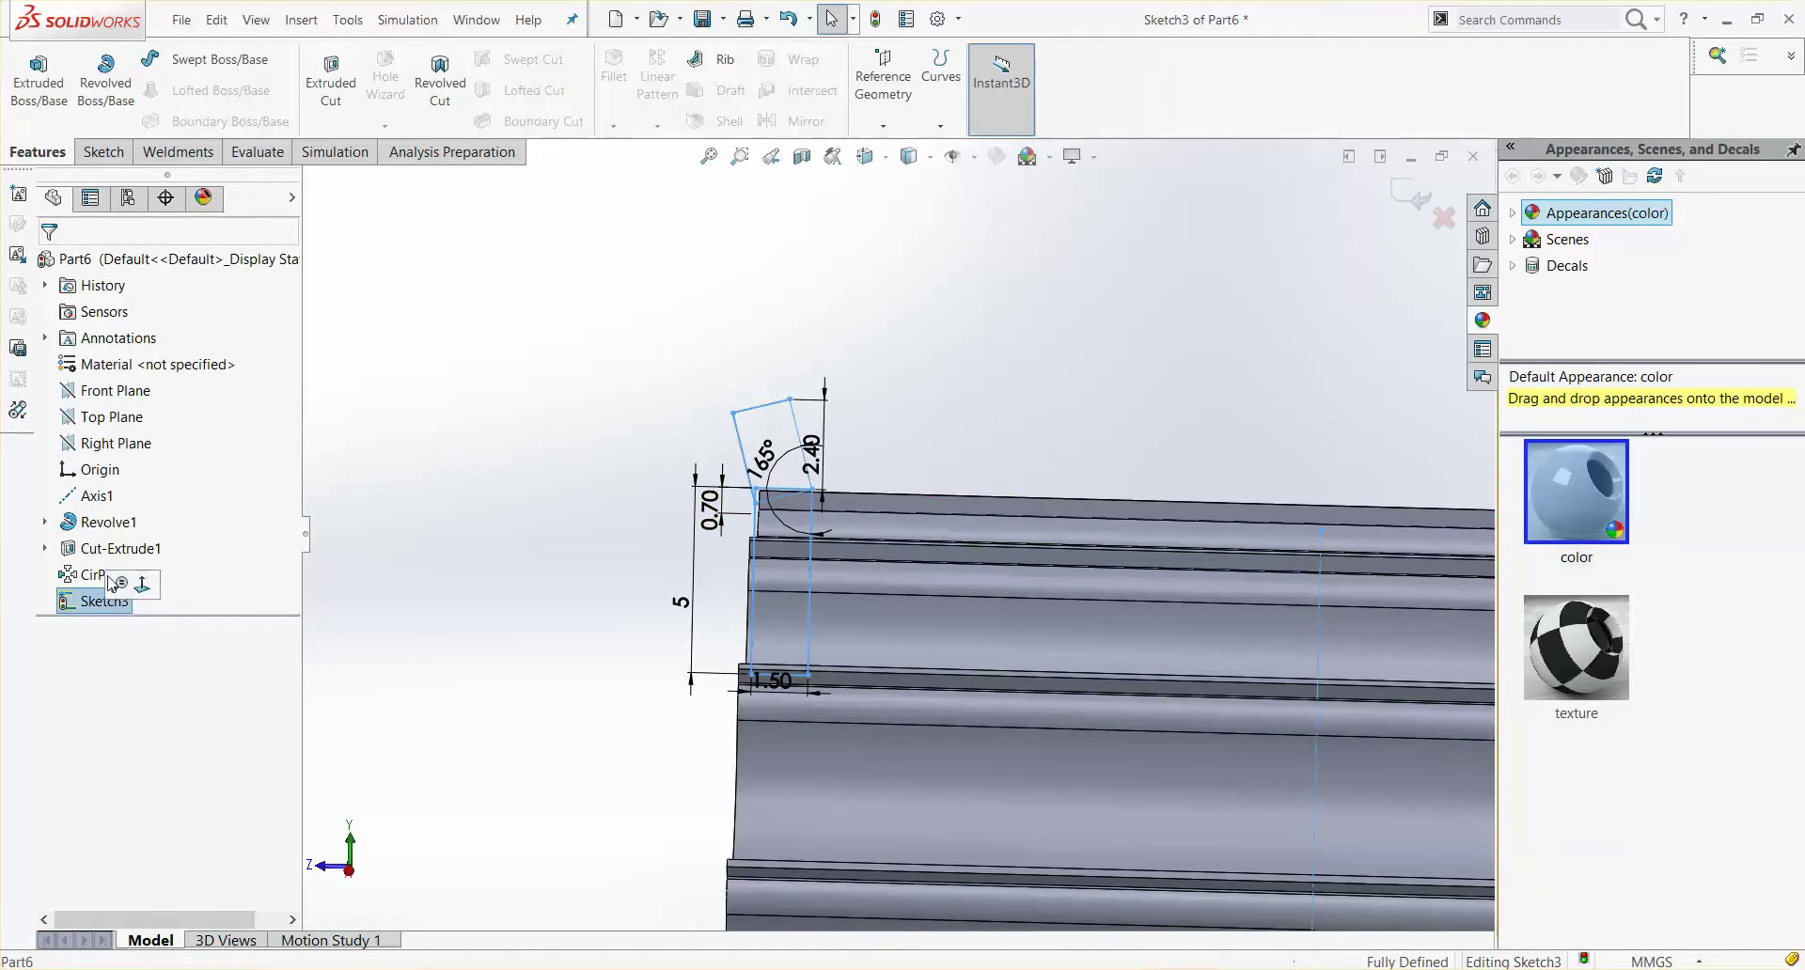
pyautogui.click(173, 585)
pyautogui.scroll(-3, 808, 517)
pyautogui.scroll(-2, 905, 541)
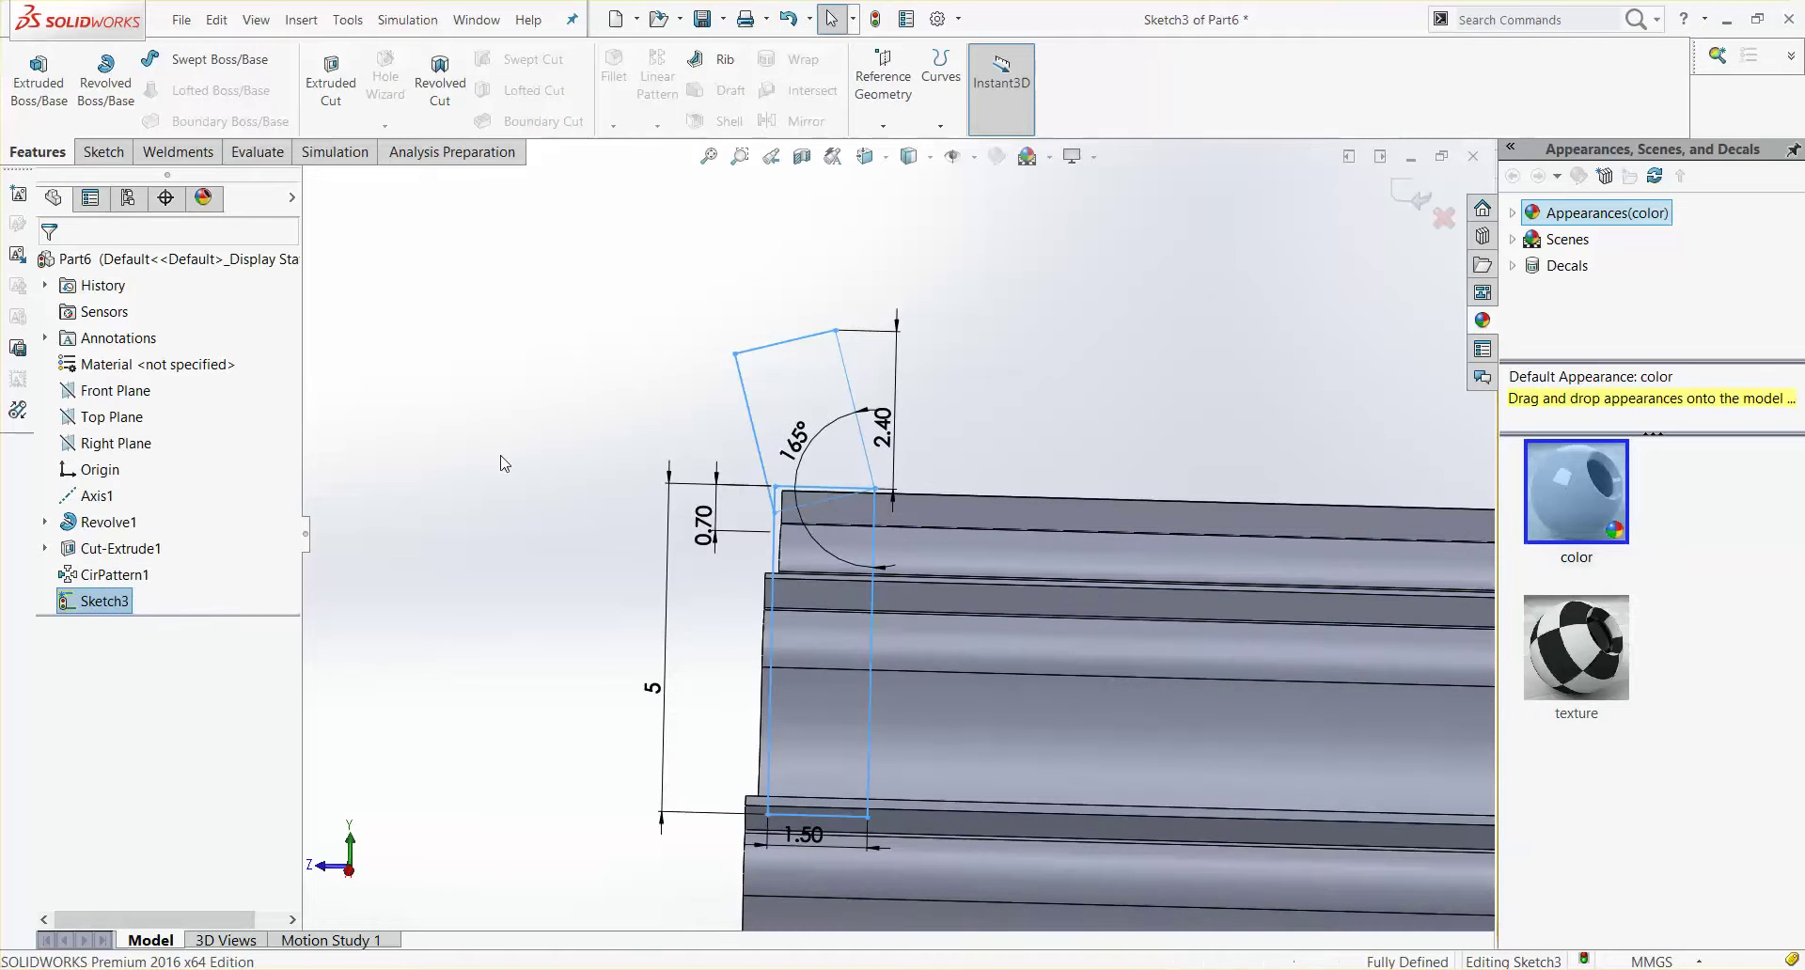
pyautogui.click(795, 487)
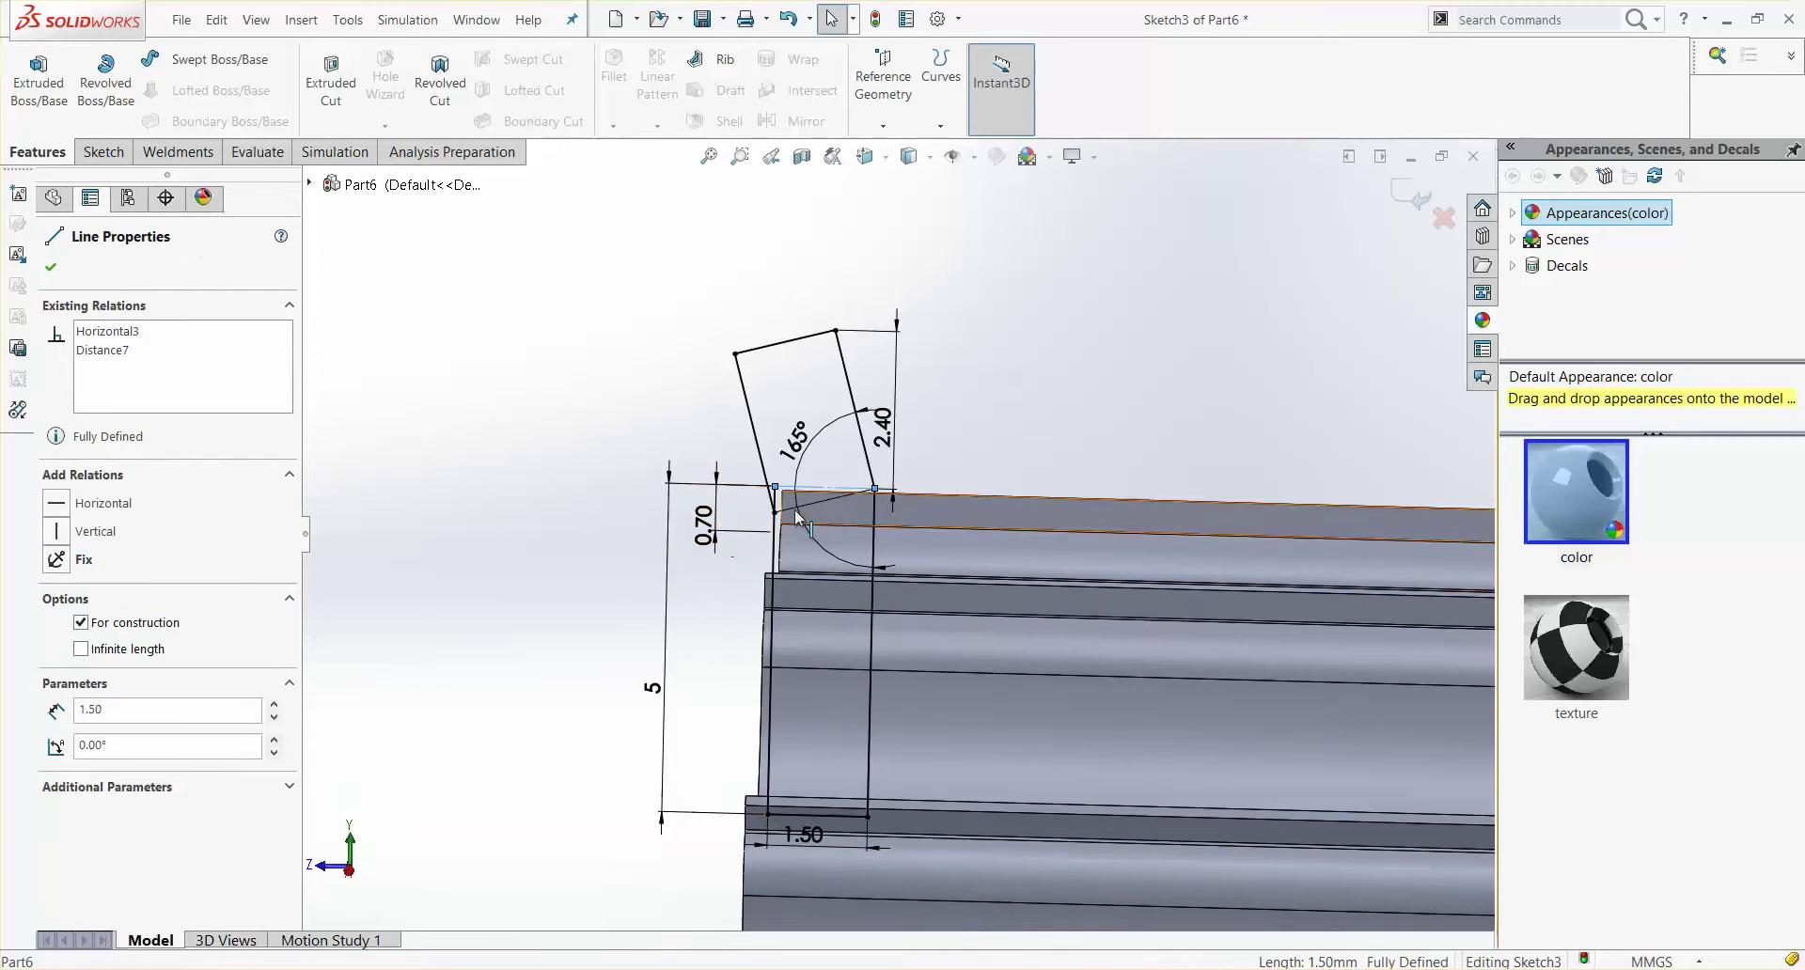
pyautogui.click(795, 508)
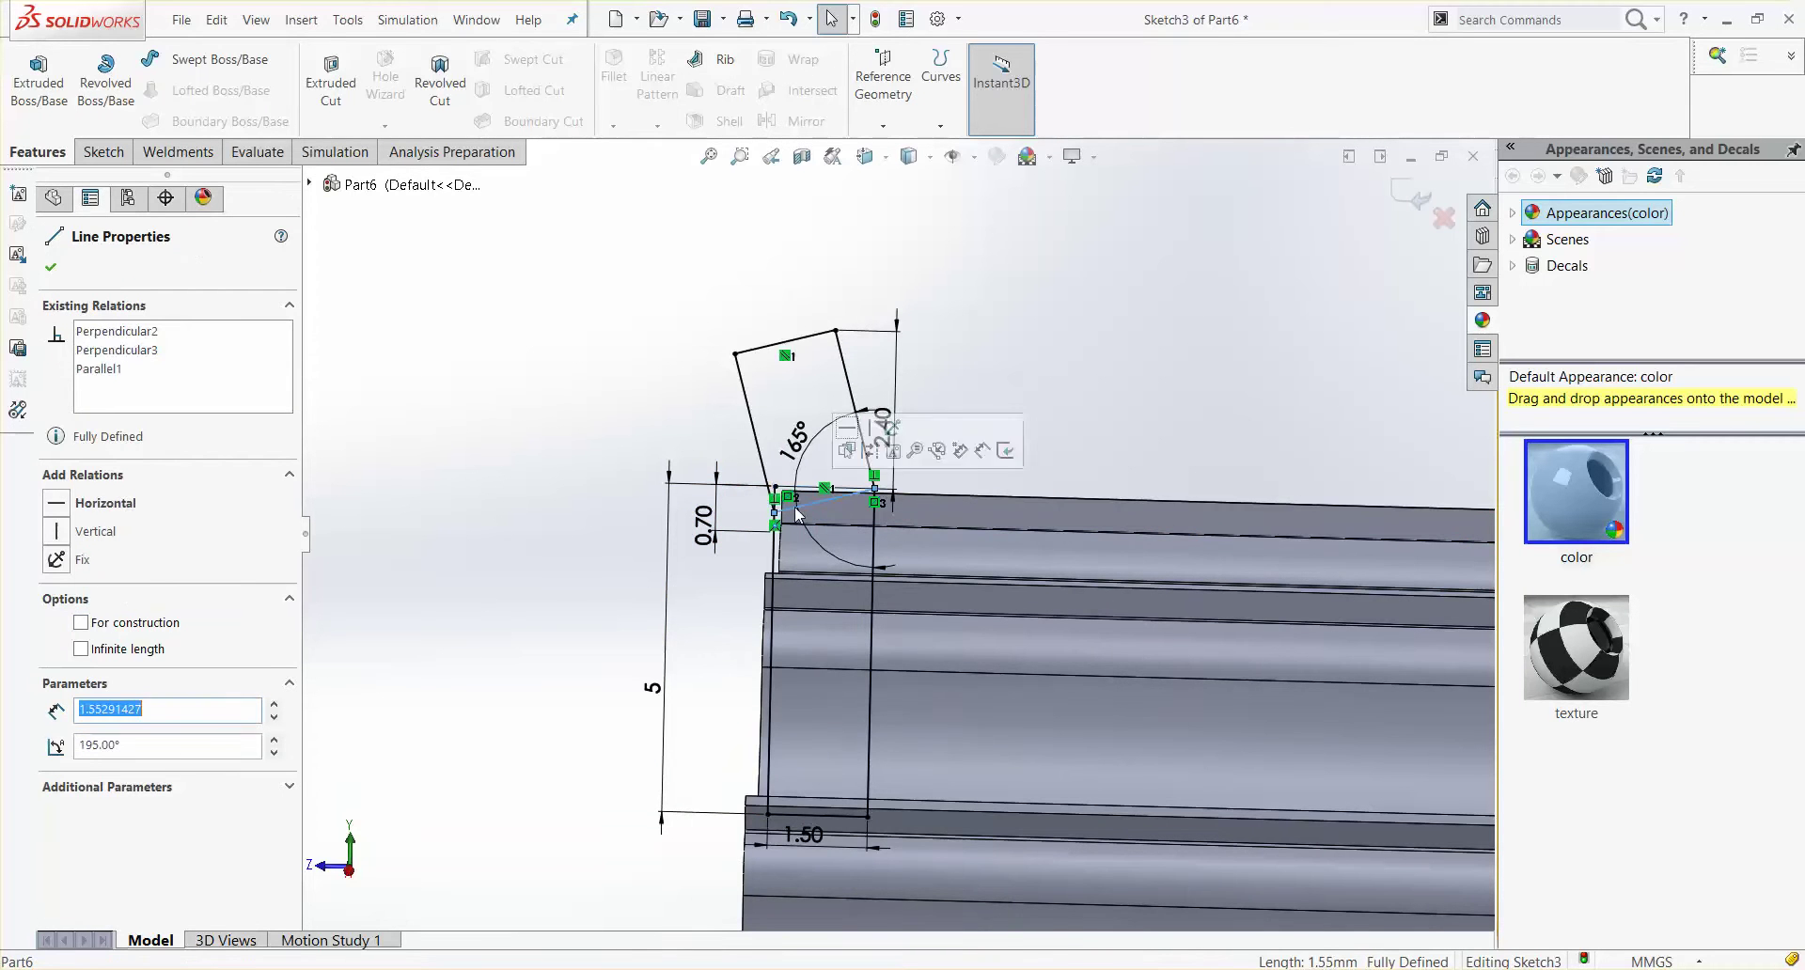
pyautogui.click(125, 625)
# Step: Slant the tooth-top short line to 345° and make it construction geometry
pyautogui.scroll(2, 1060, 598)
pyautogui.scroll(2, 1329, 596)
pyautogui.scroll(2, 1344, 594)
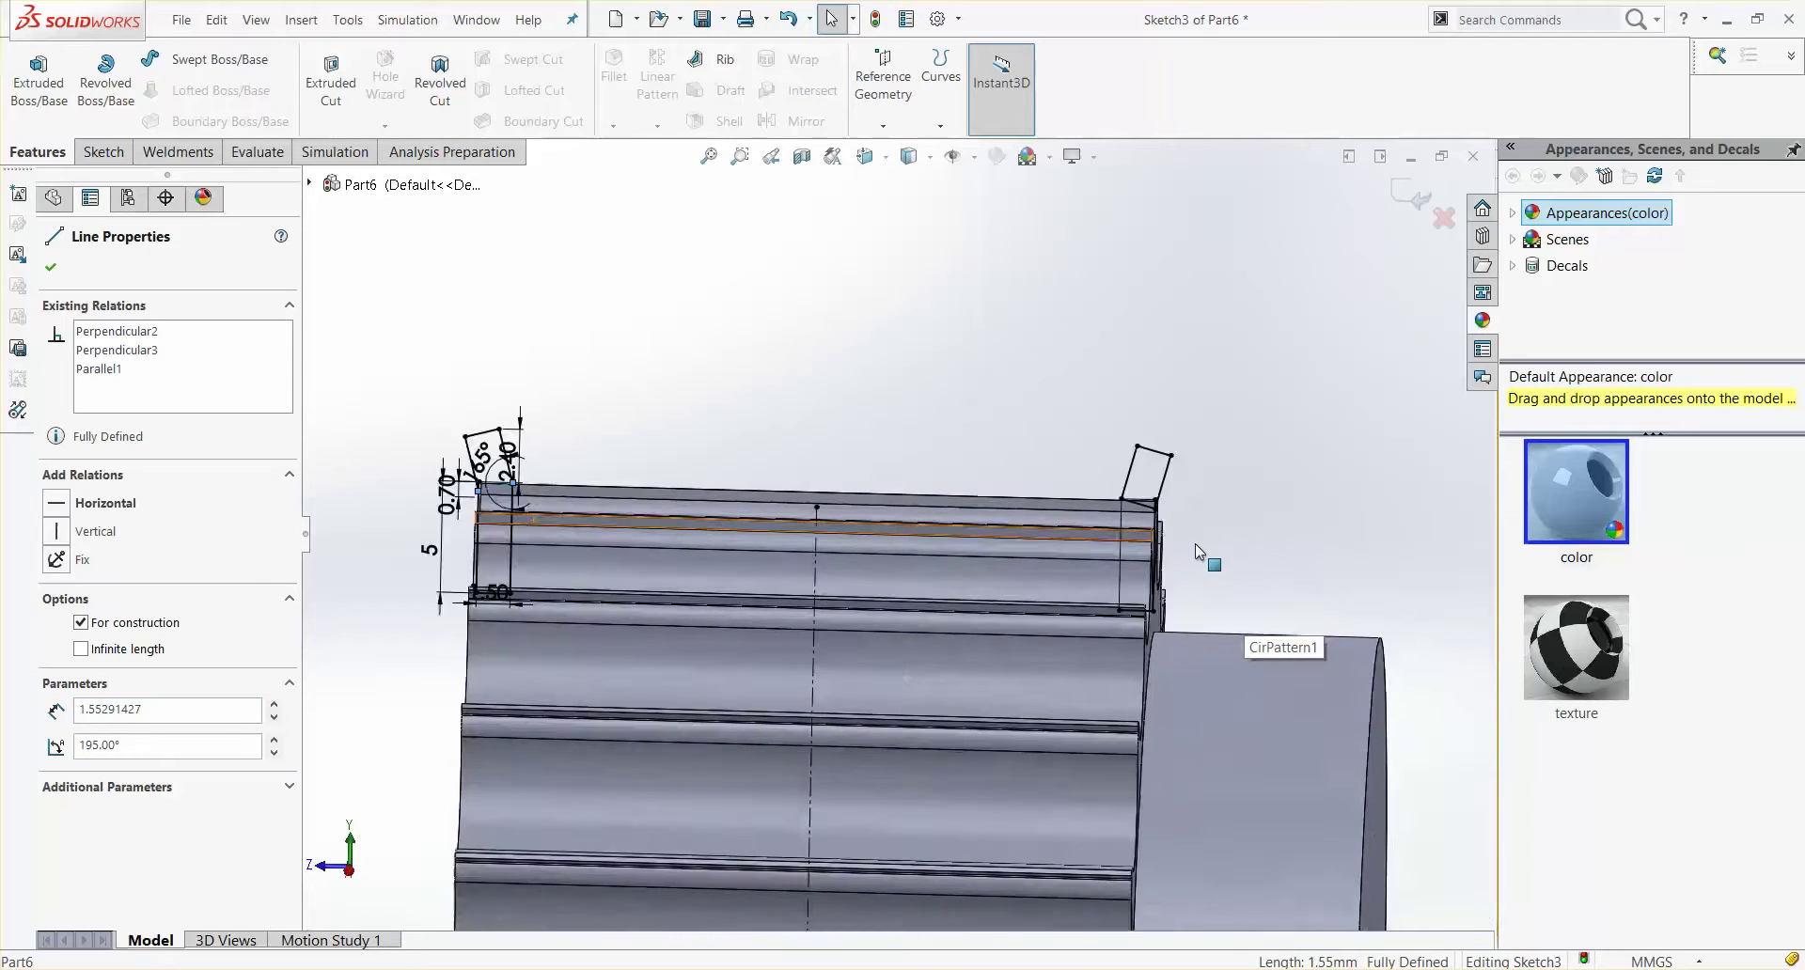
pyautogui.scroll(-2, 1128, 517)
pyautogui.scroll(-2, 1034, 475)
pyautogui.scroll(-2, 977, 446)
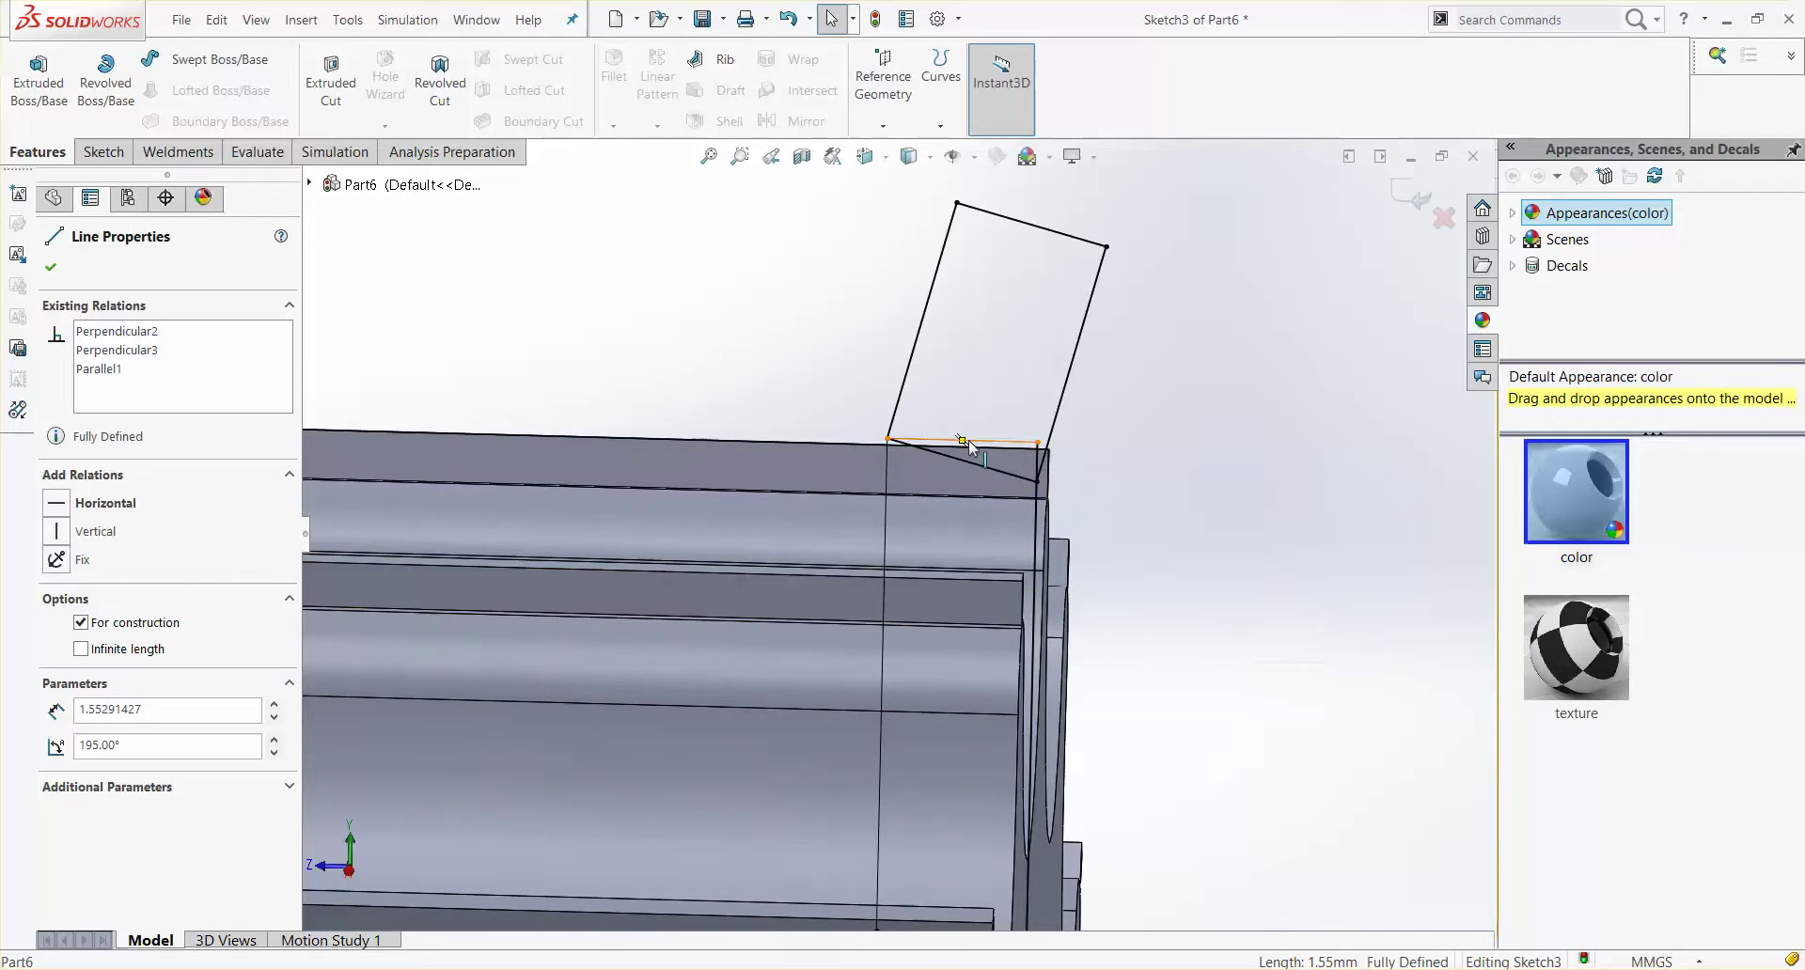
pyautogui.click(968, 440)
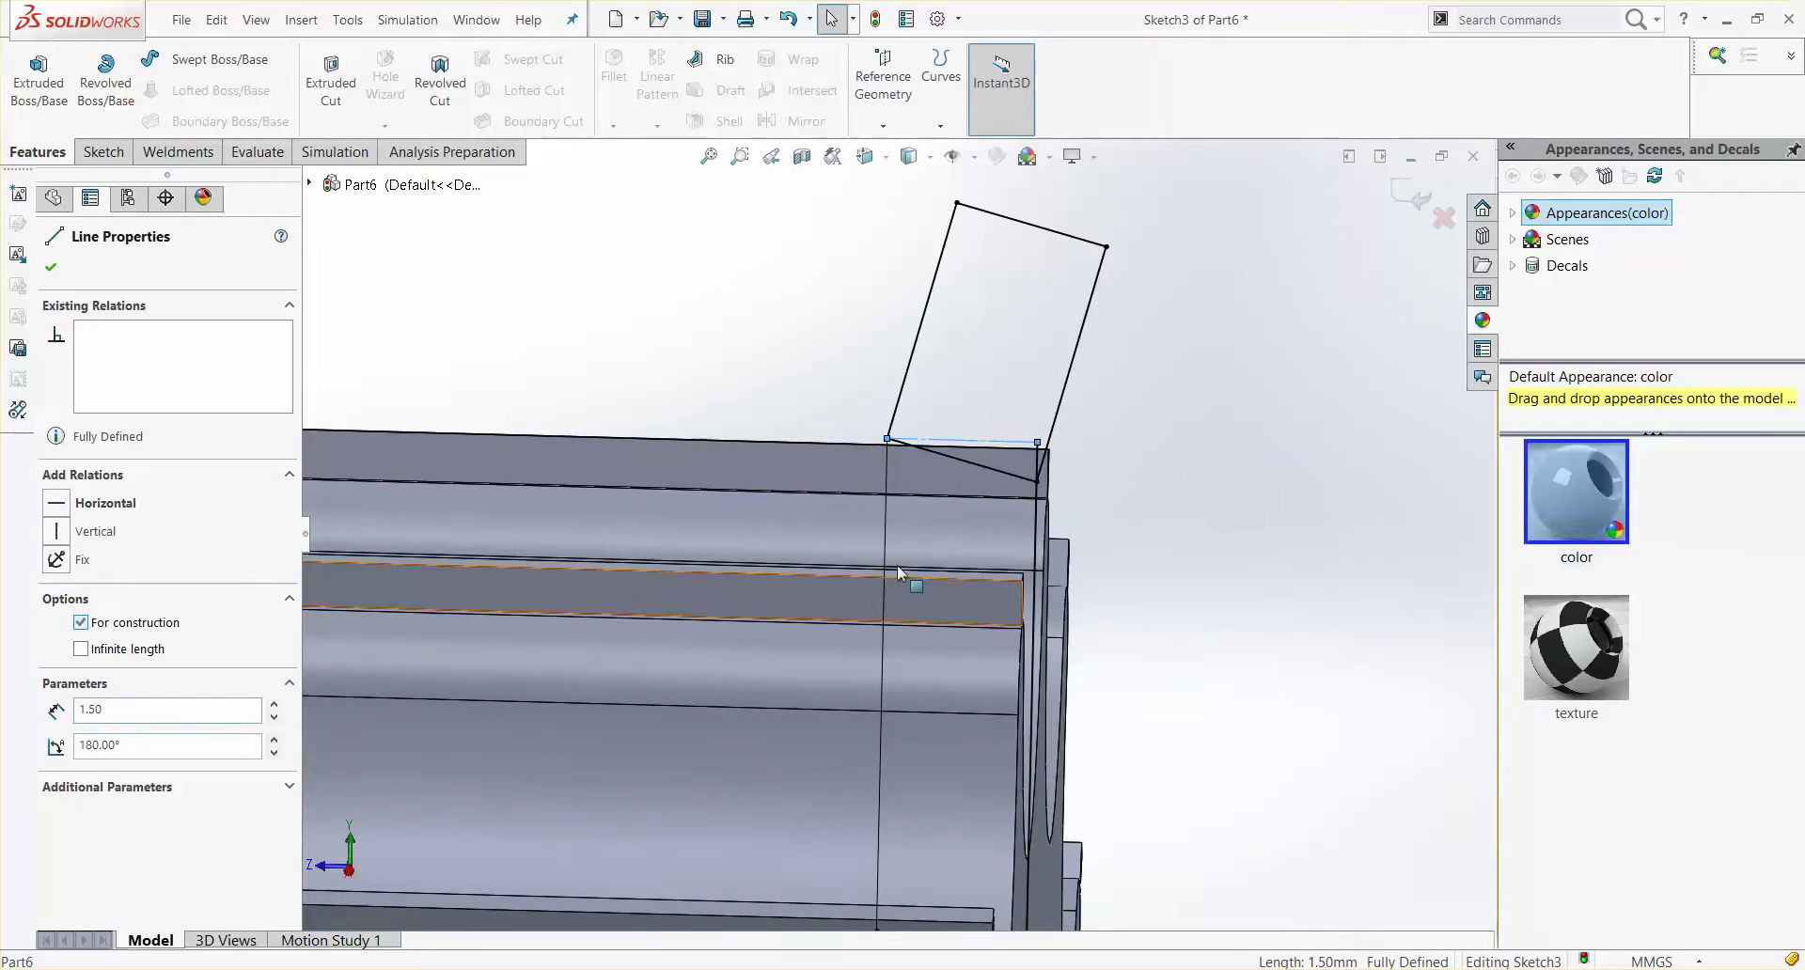
pyautogui.moveTo(1037, 441); pyautogui.dragTo(1036, 481)
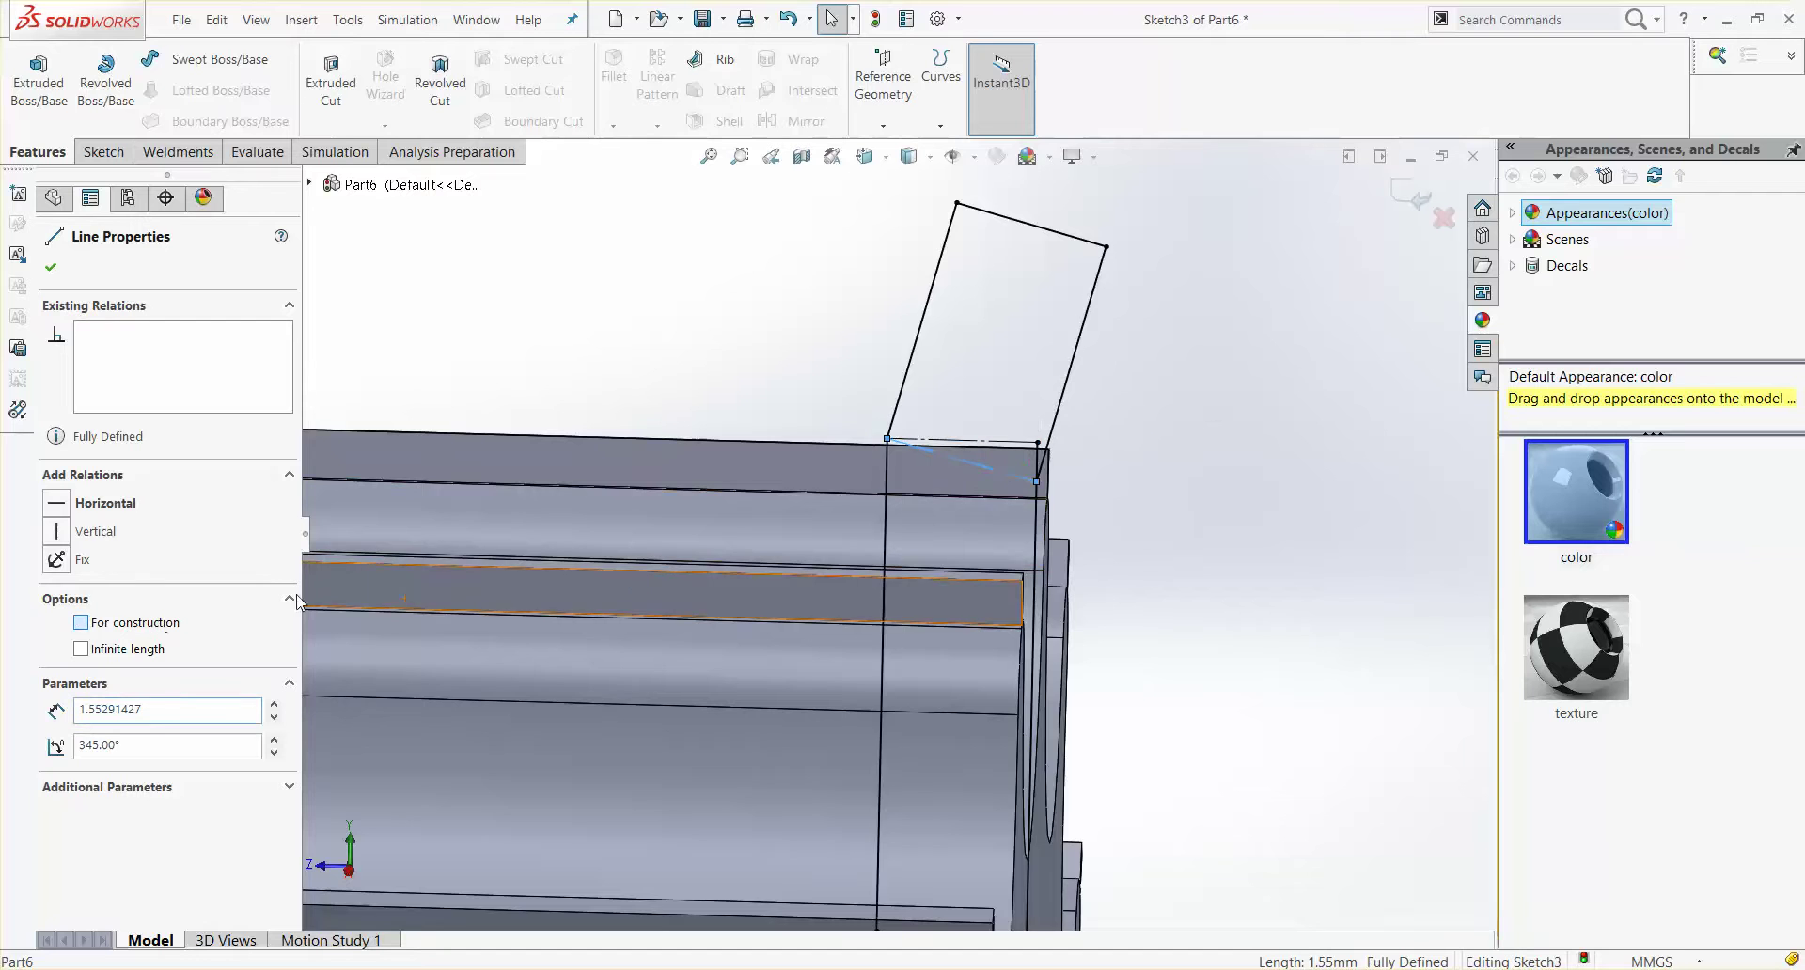
pyautogui.click(81, 622)
# Step: Reopen a Revolved Boss/Base of the sketch
pyautogui.scroll(2, 656, 565)
pyautogui.scroll(2, 654, 566)
pyautogui.scroll(2, 652, 566)
pyautogui.scroll(2, 632, 547)
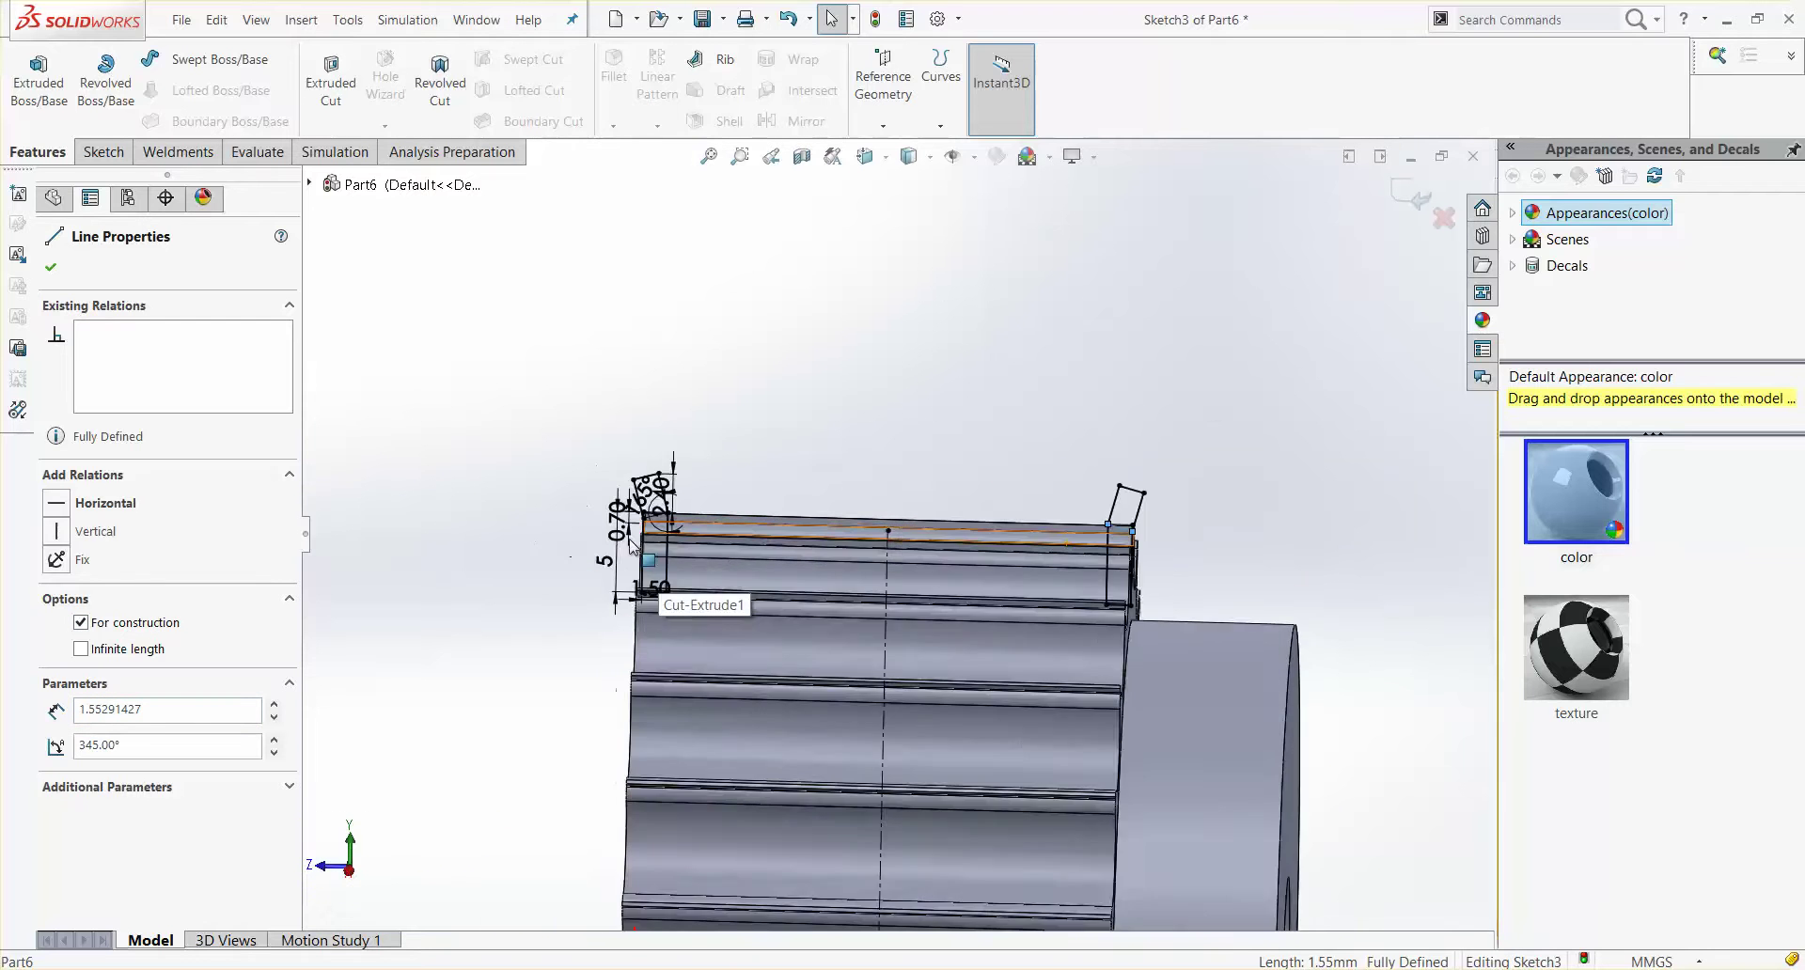
pyautogui.scroll(-2, 631, 547)
pyautogui.click(105, 82)
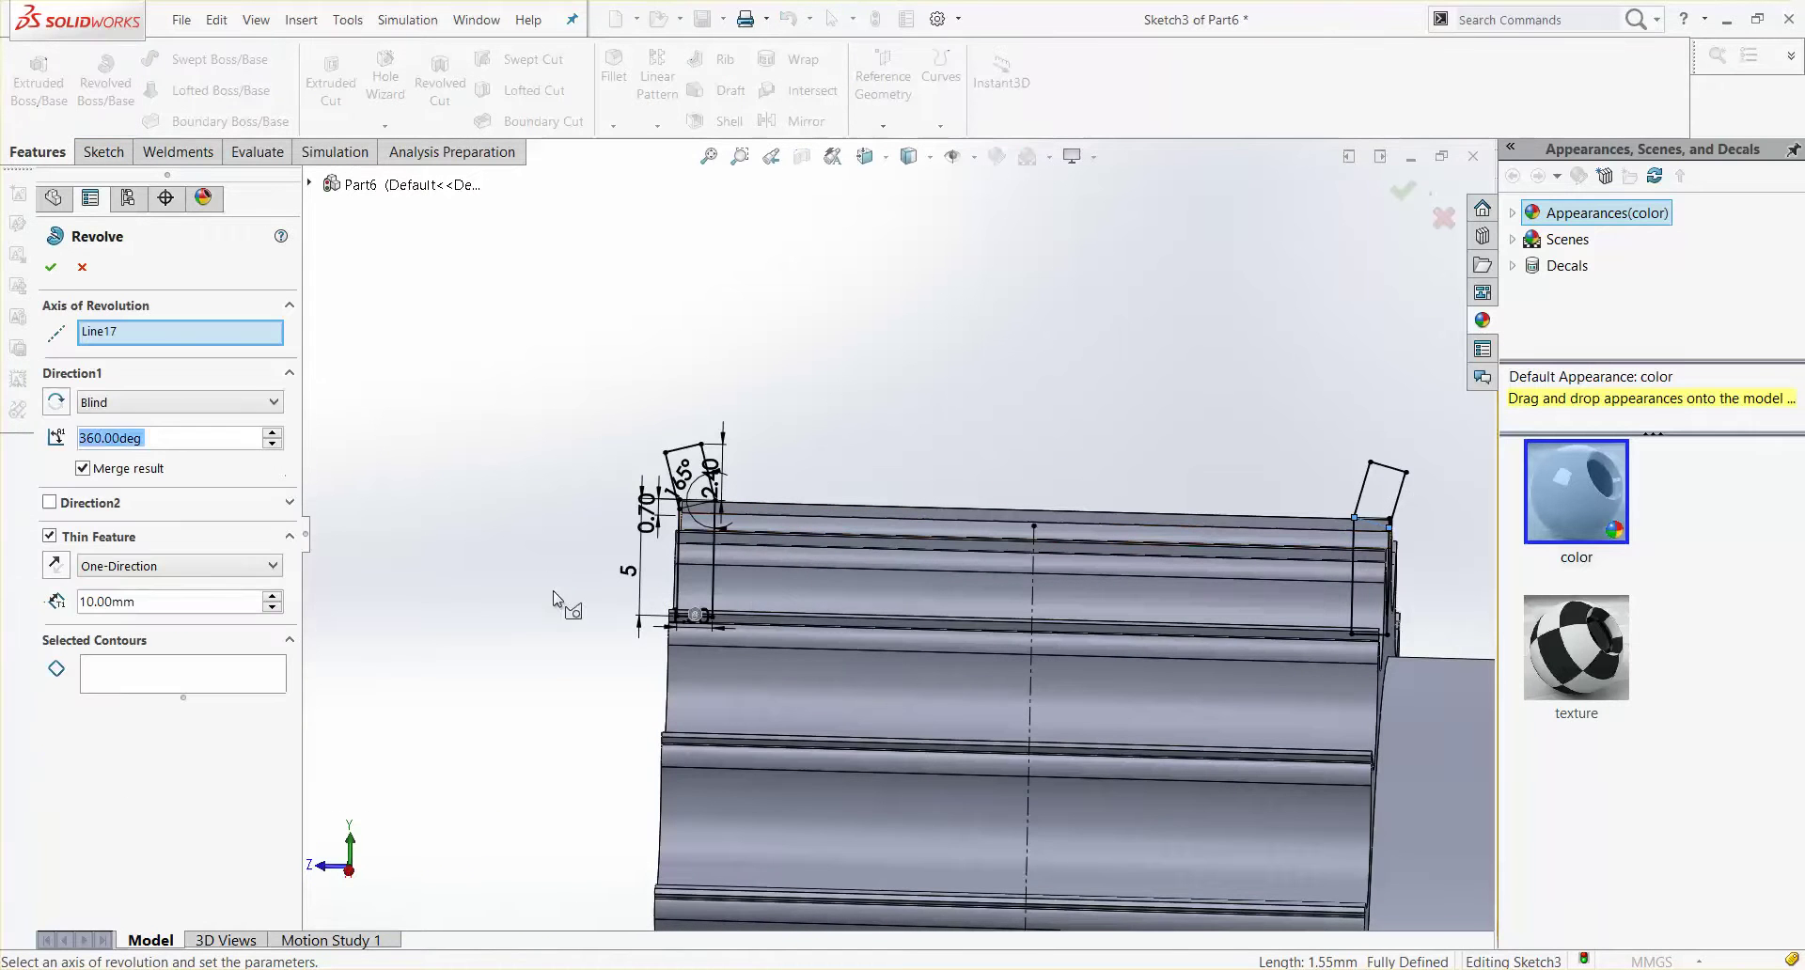
# Step: Replace the preset revolve axis with Axis1
pyautogui.scroll(2, 559, 611)
pyautogui.scroll(2, 587, 658)
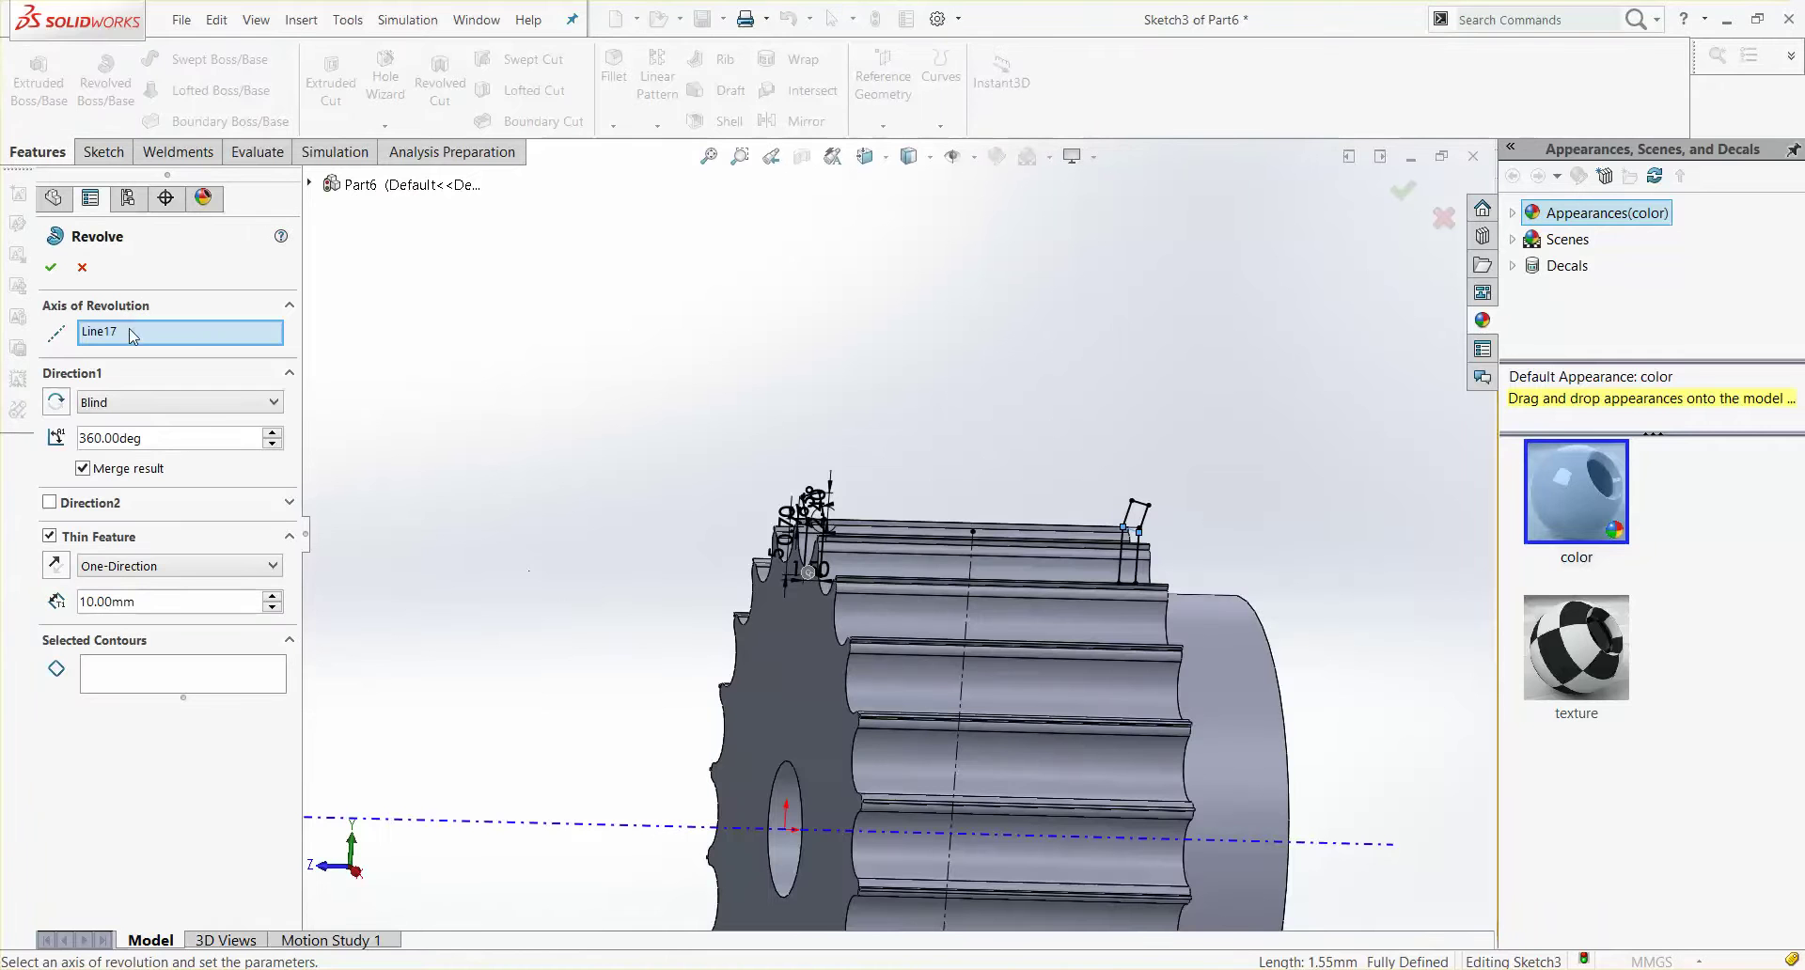
pyautogui.rightClick(131, 337)
pyautogui.click(174, 348)
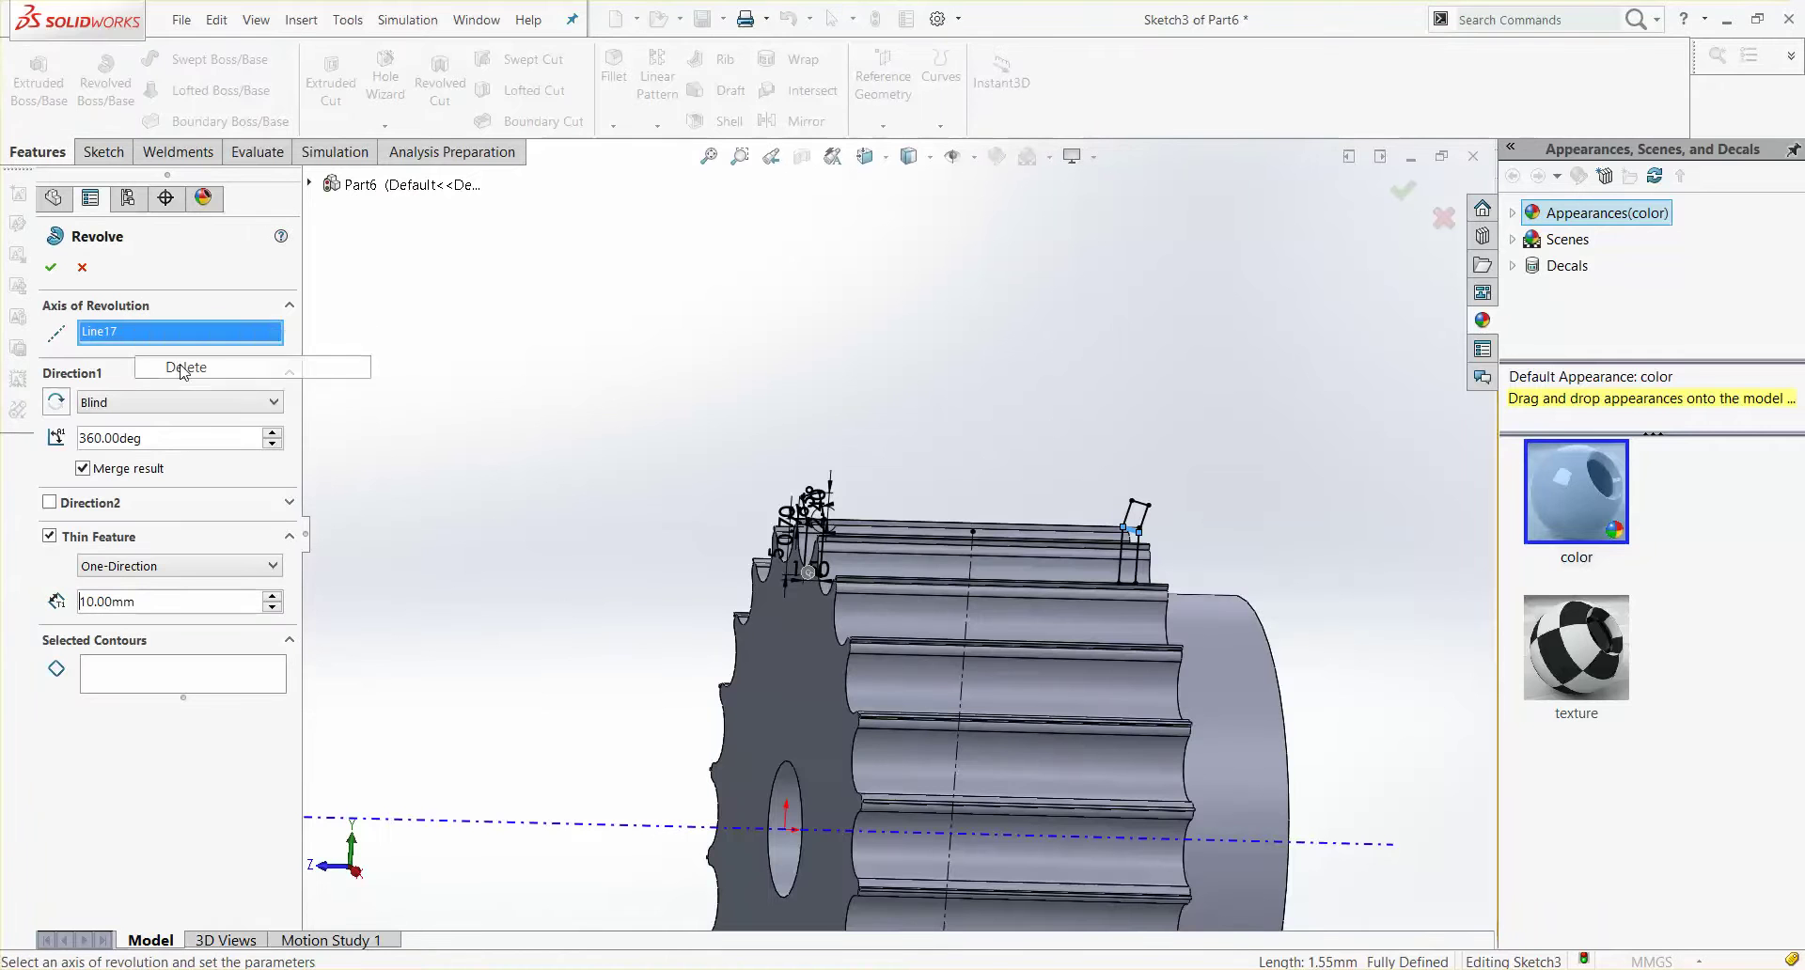
pyautogui.click(650, 831)
pyautogui.scroll(-1, 677, 649)
pyautogui.scroll(-1, 846, 582)
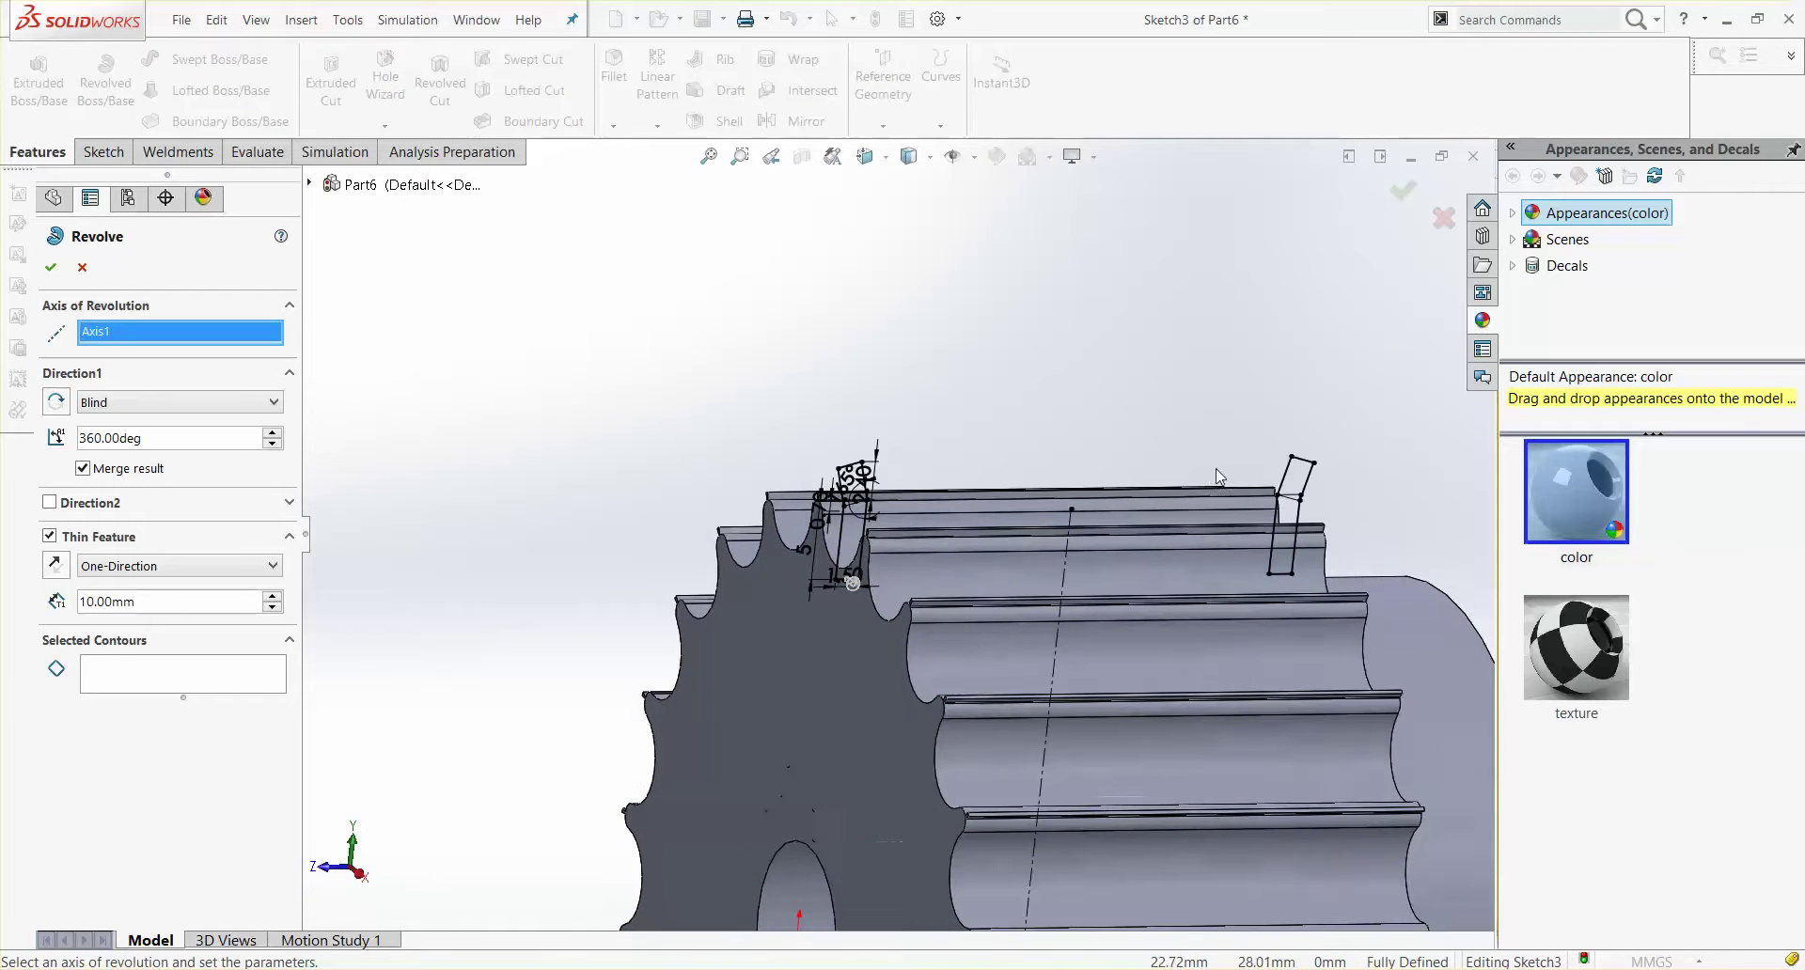
pyautogui.click(1301, 481)
pyautogui.click(1304, 481)
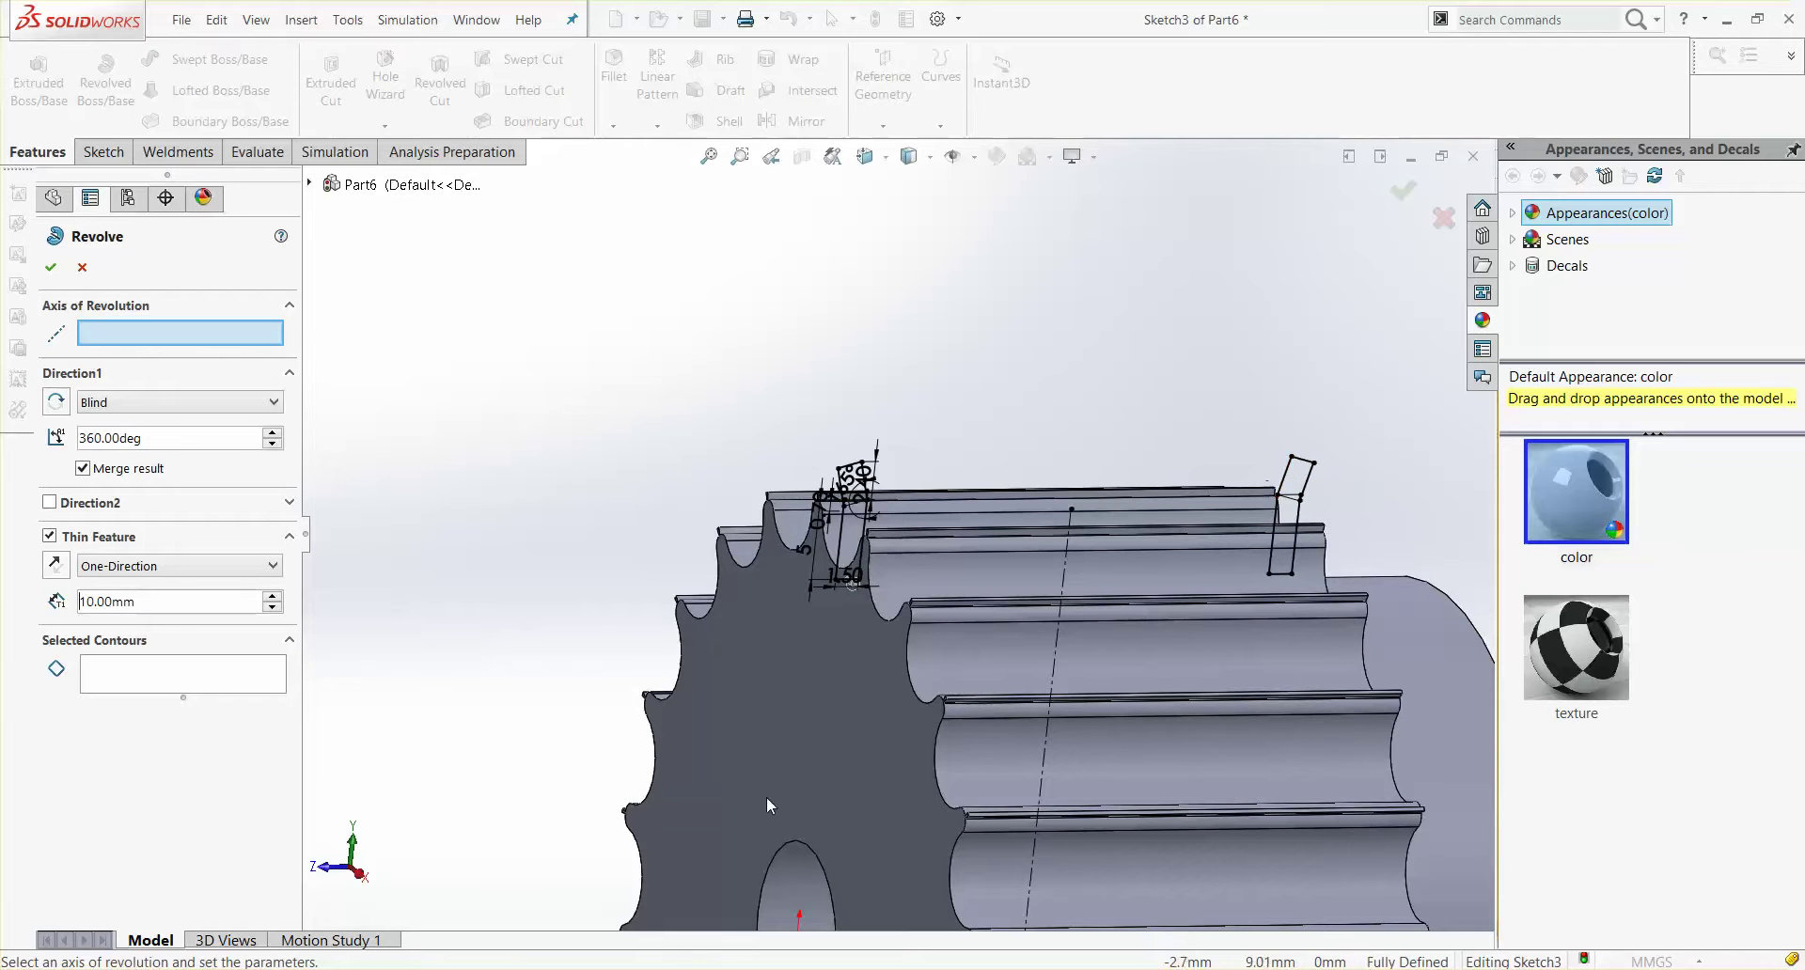
pyautogui.scroll(1, 580, 780)
pyautogui.click(635, 882)
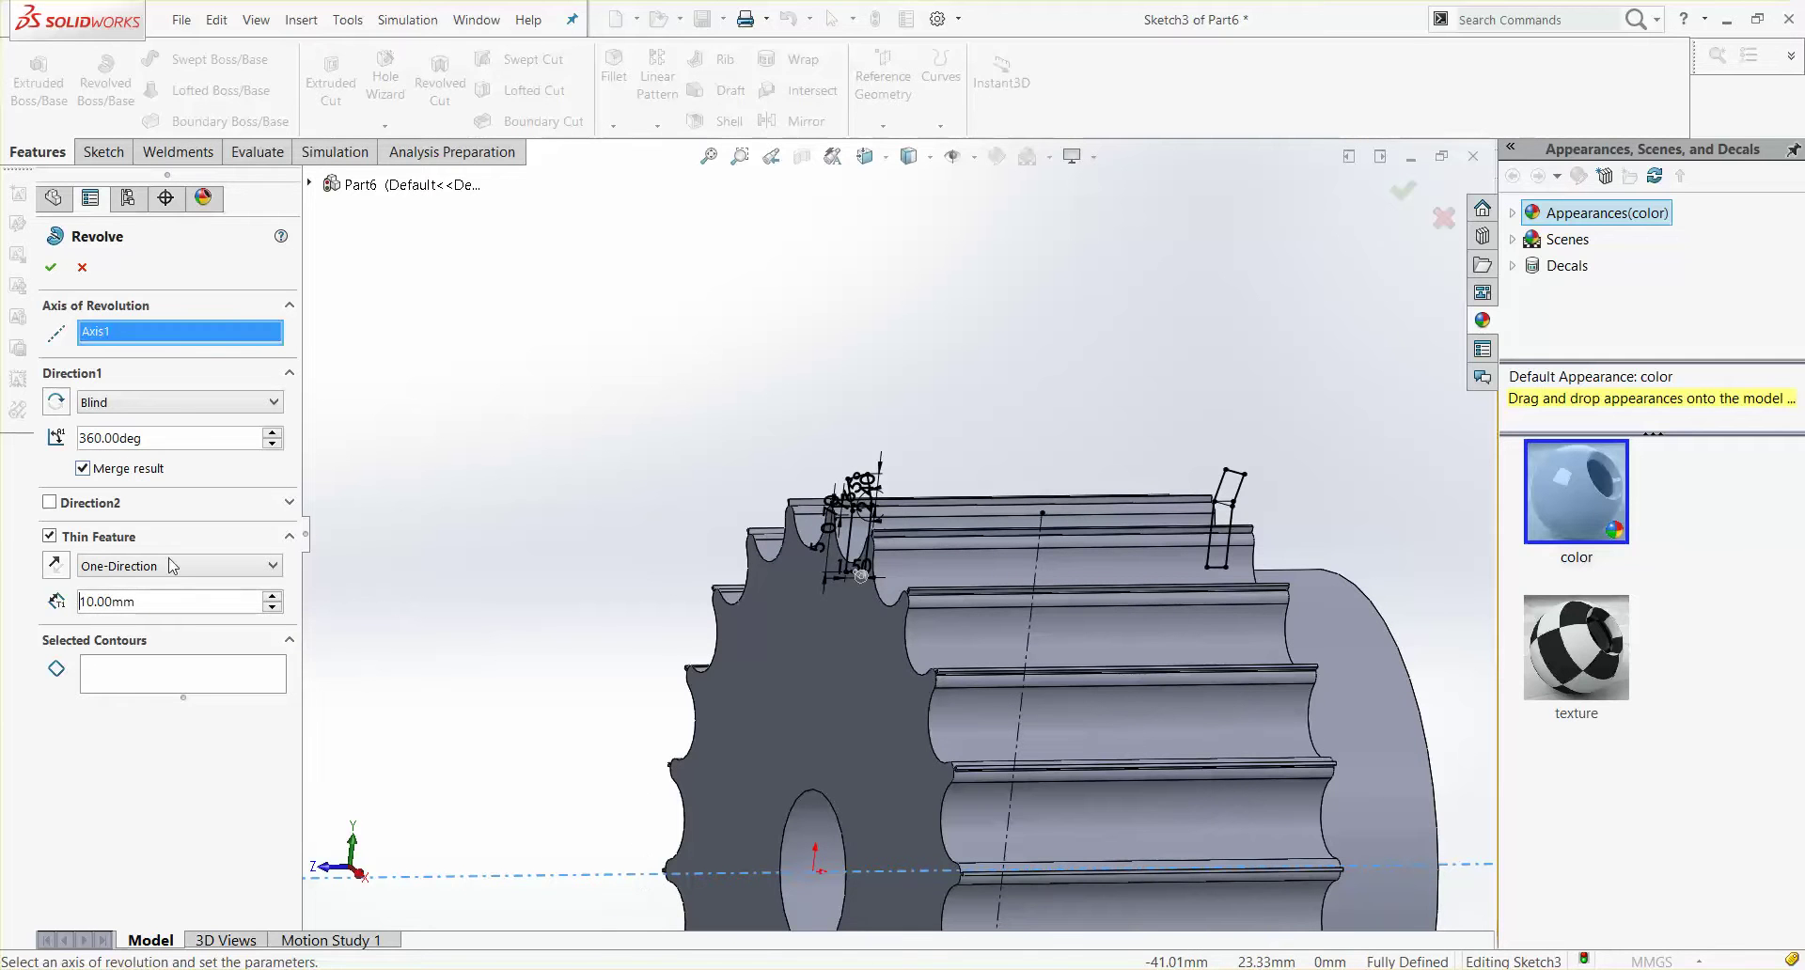
# Step: Choose the right-end and left tooth-end sketch regions as the contours to revolve
pyautogui.click(172, 673)
pyautogui.click(1234, 486)
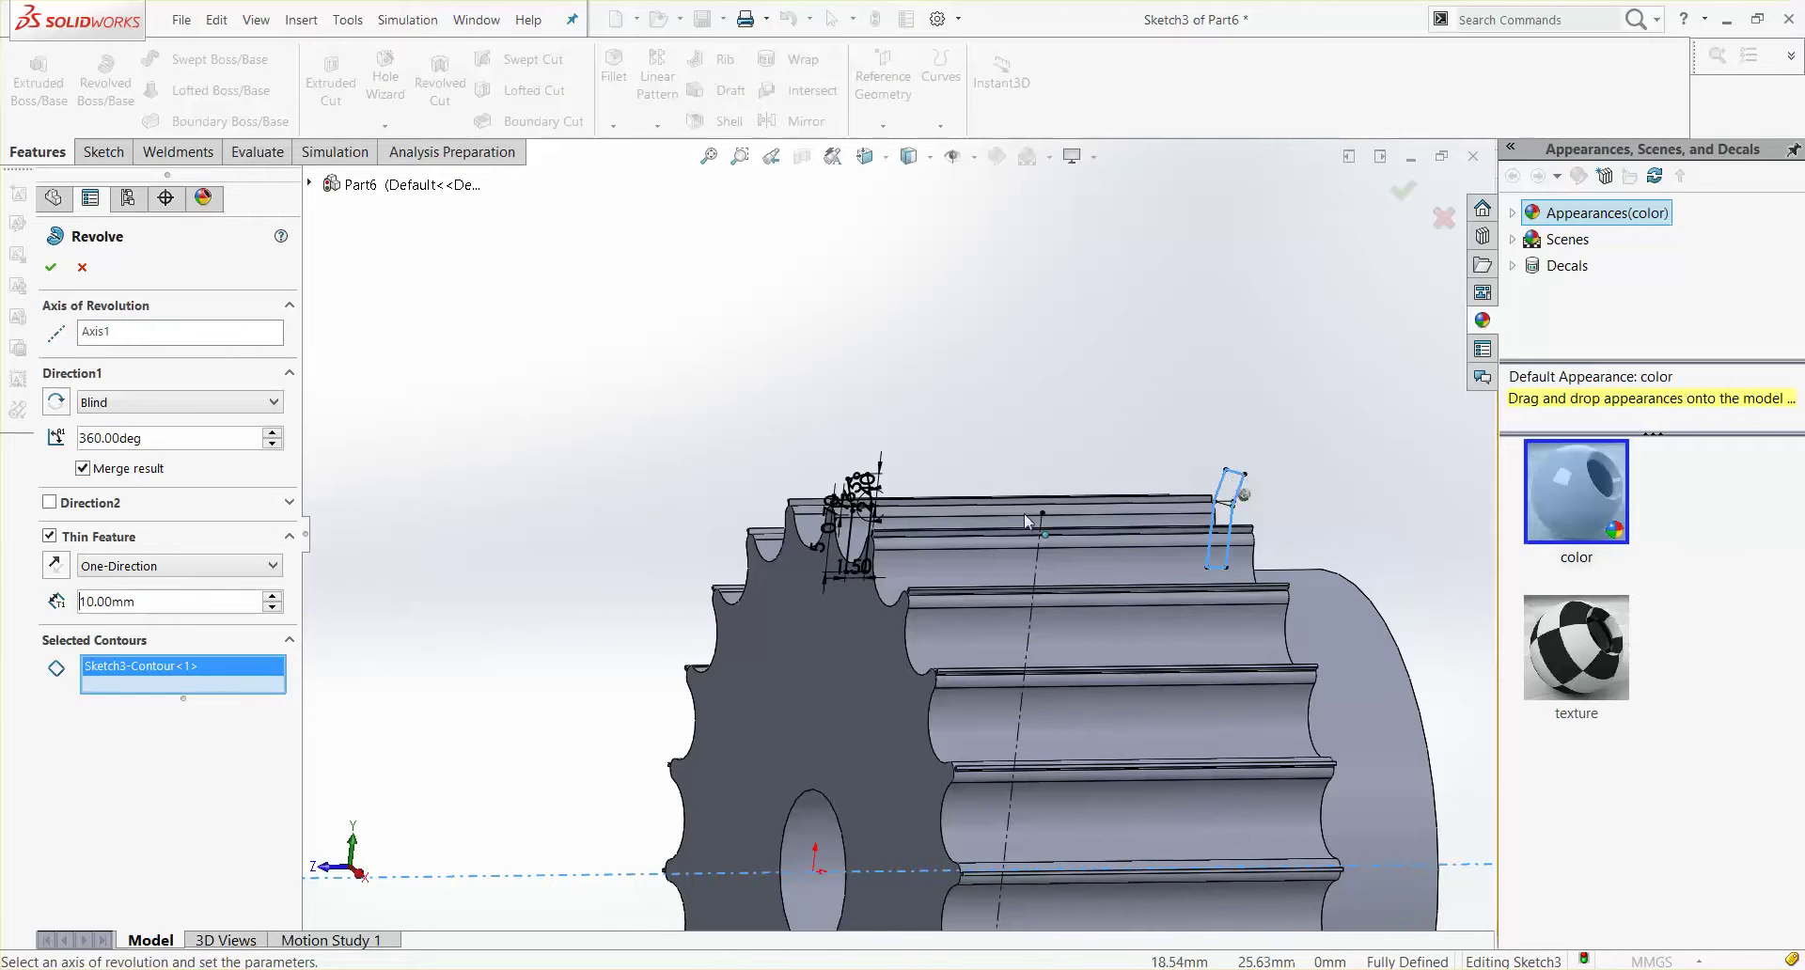
pyautogui.scroll(-1, 787, 504)
pyautogui.scroll(-1, 962, 572)
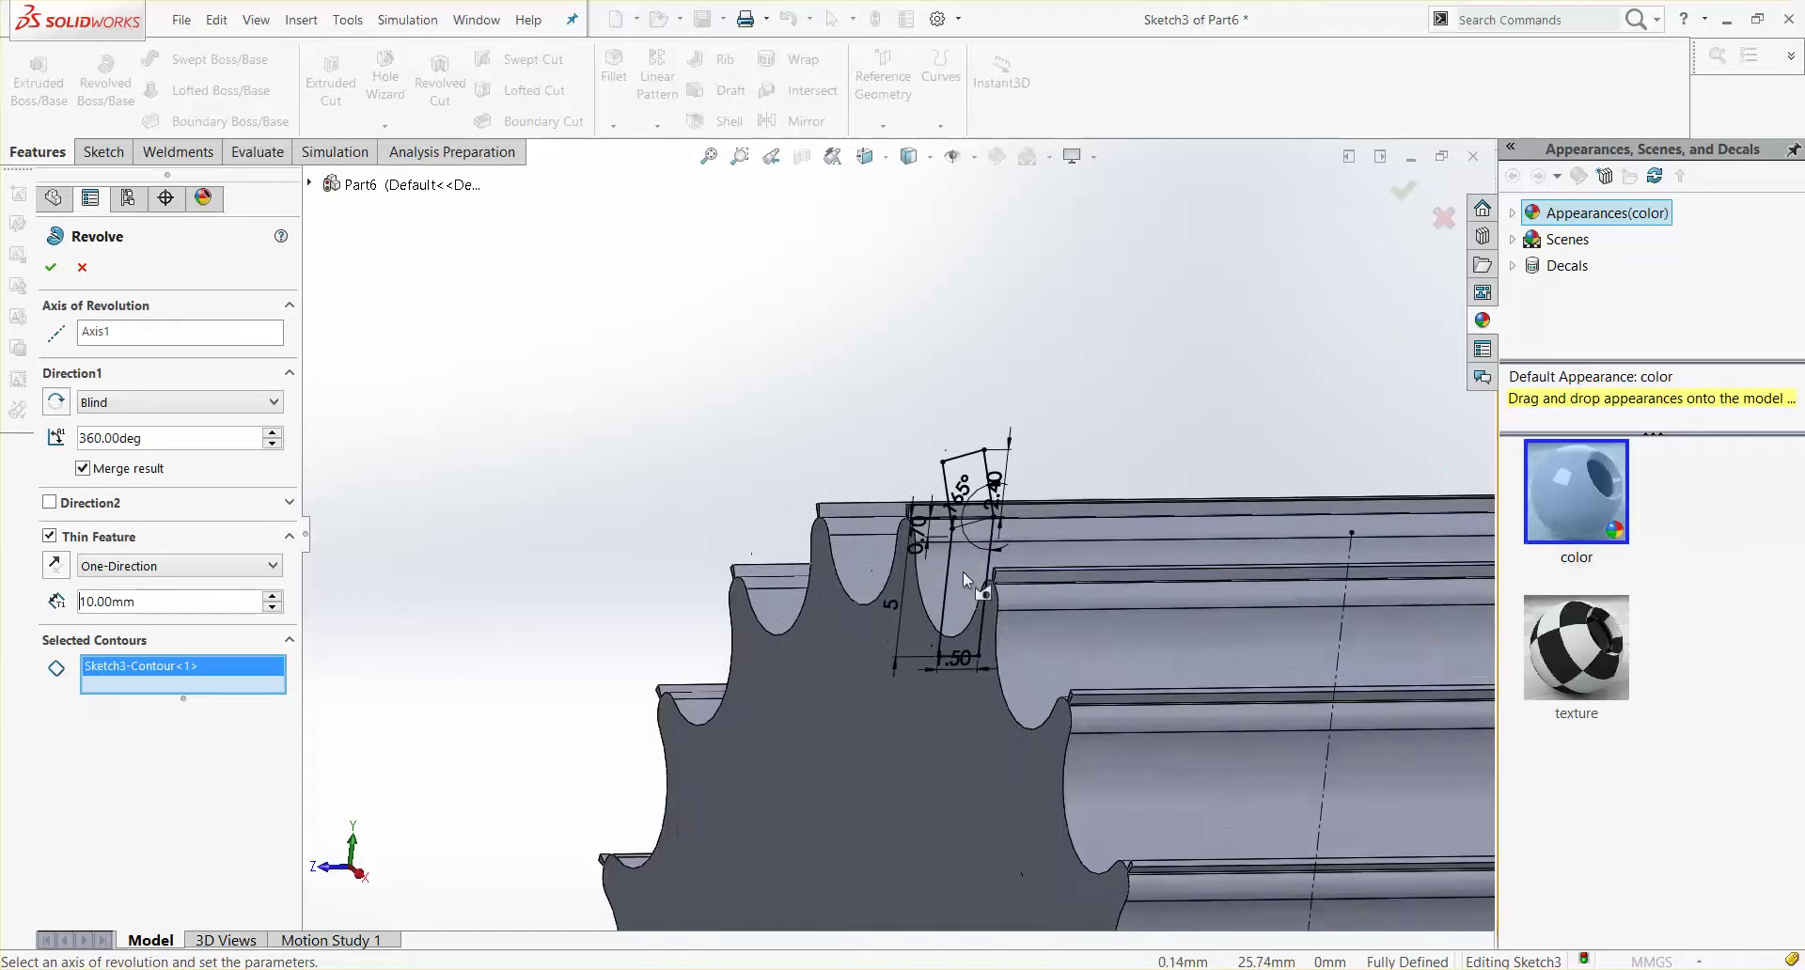
pyautogui.click(968, 462)
pyautogui.scroll(2, 1169, 560)
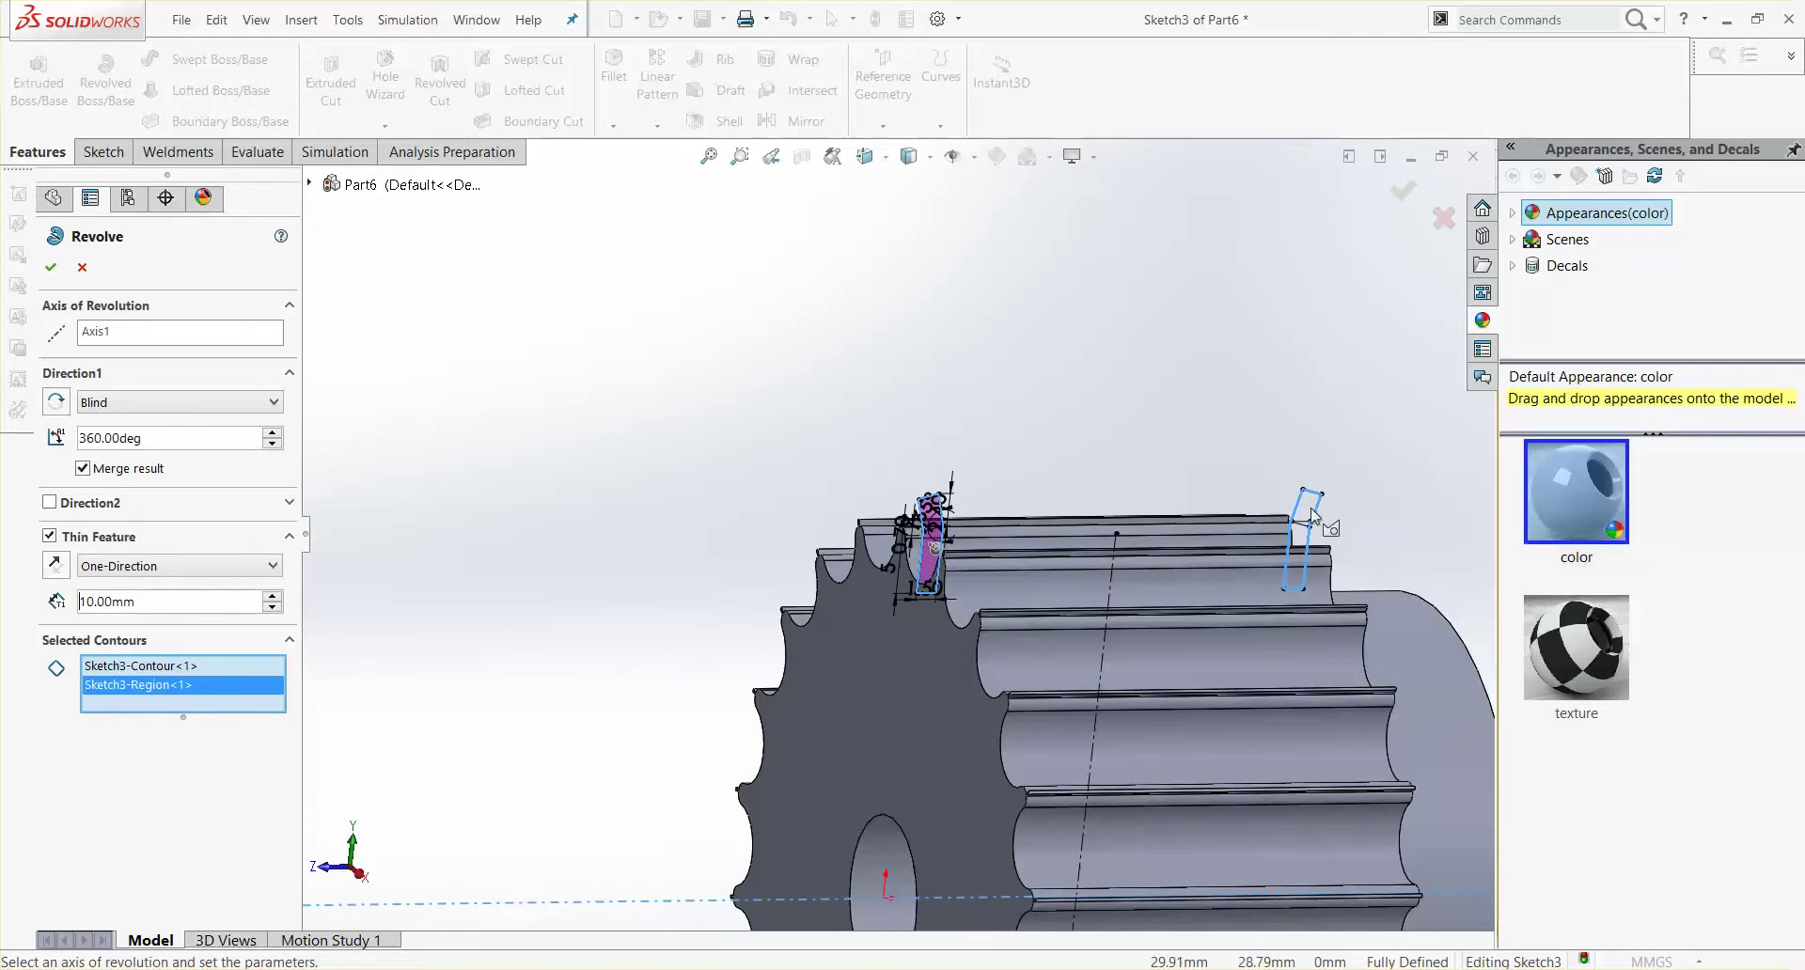
# Step: Turn off Thin Feature, keep just the two end regions, and confirm Revolve2 as solid flanges
pyautogui.click(121, 566)
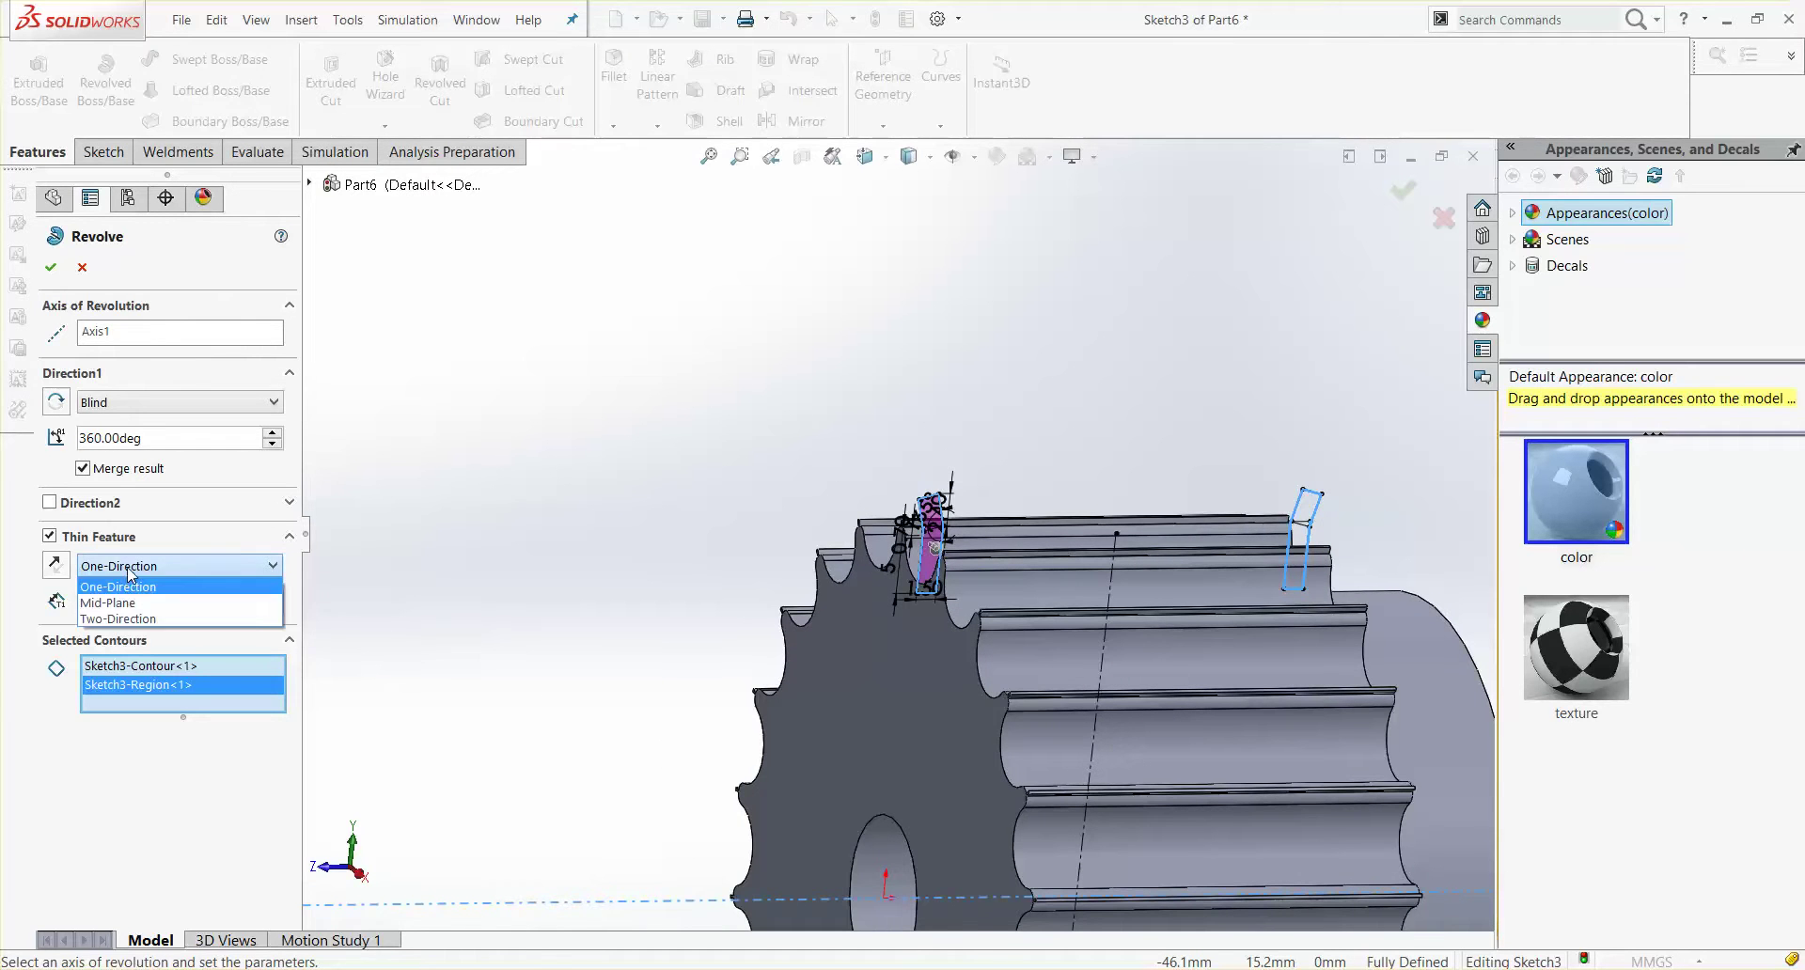
pyautogui.click(129, 568)
pyautogui.click(50, 536)
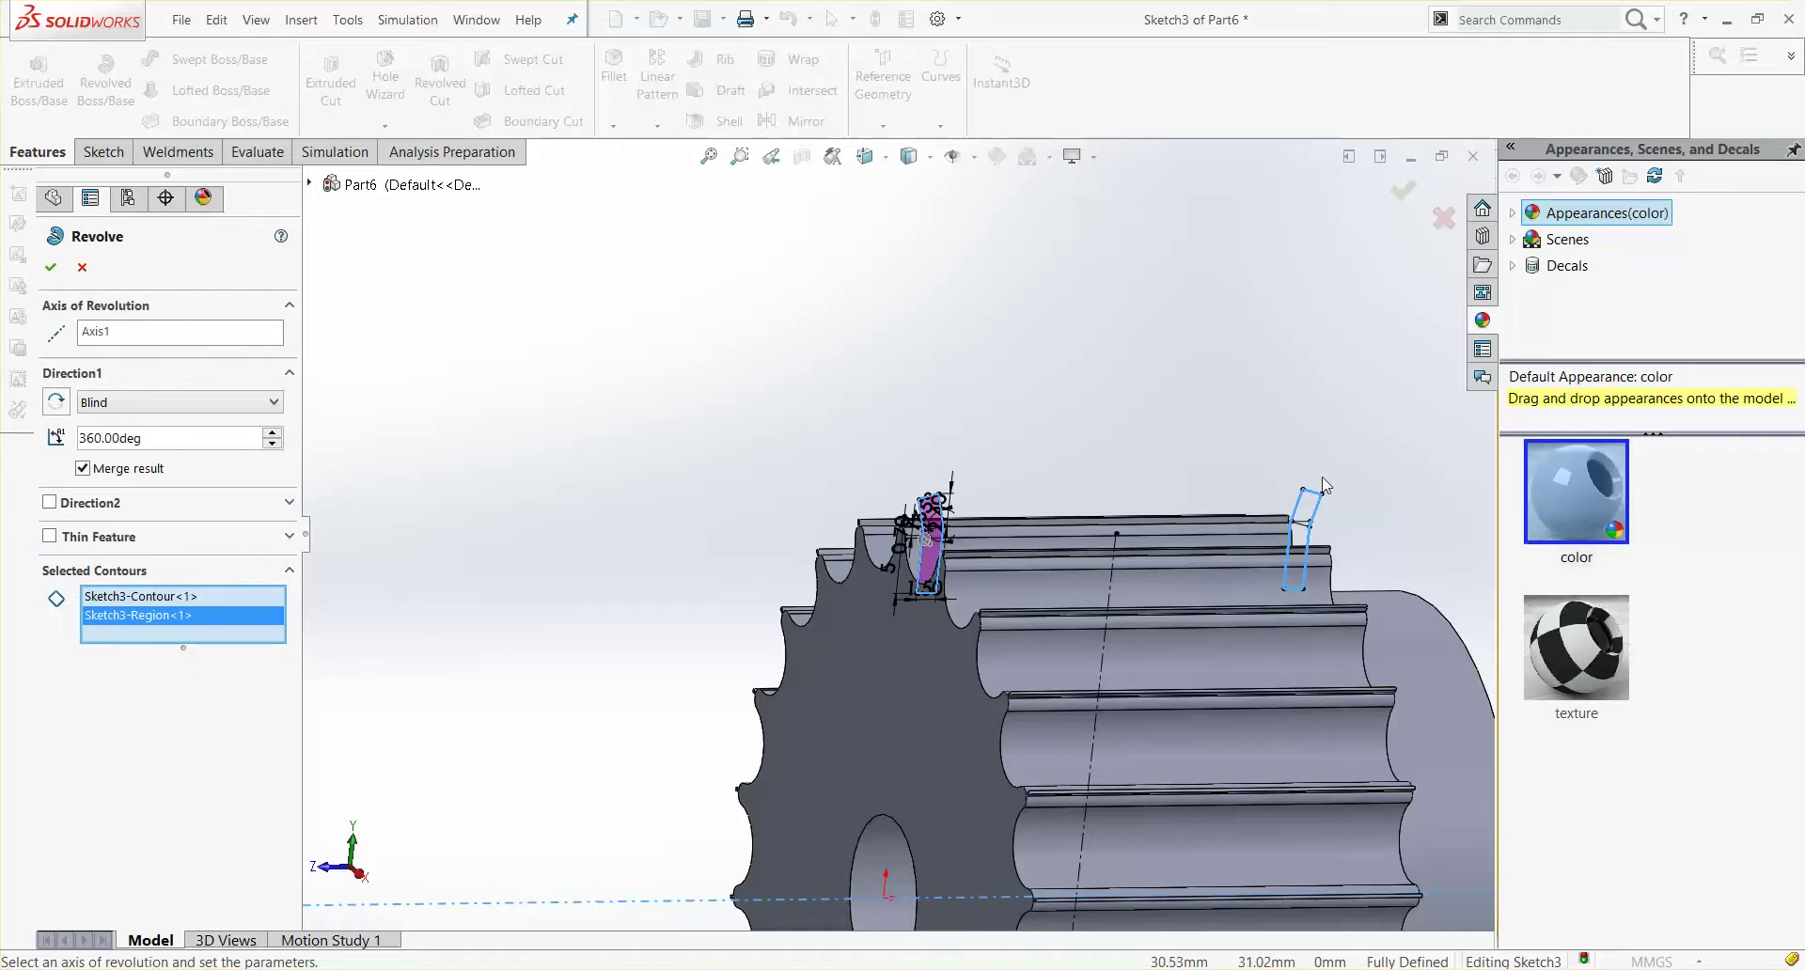
pyautogui.click(1313, 509)
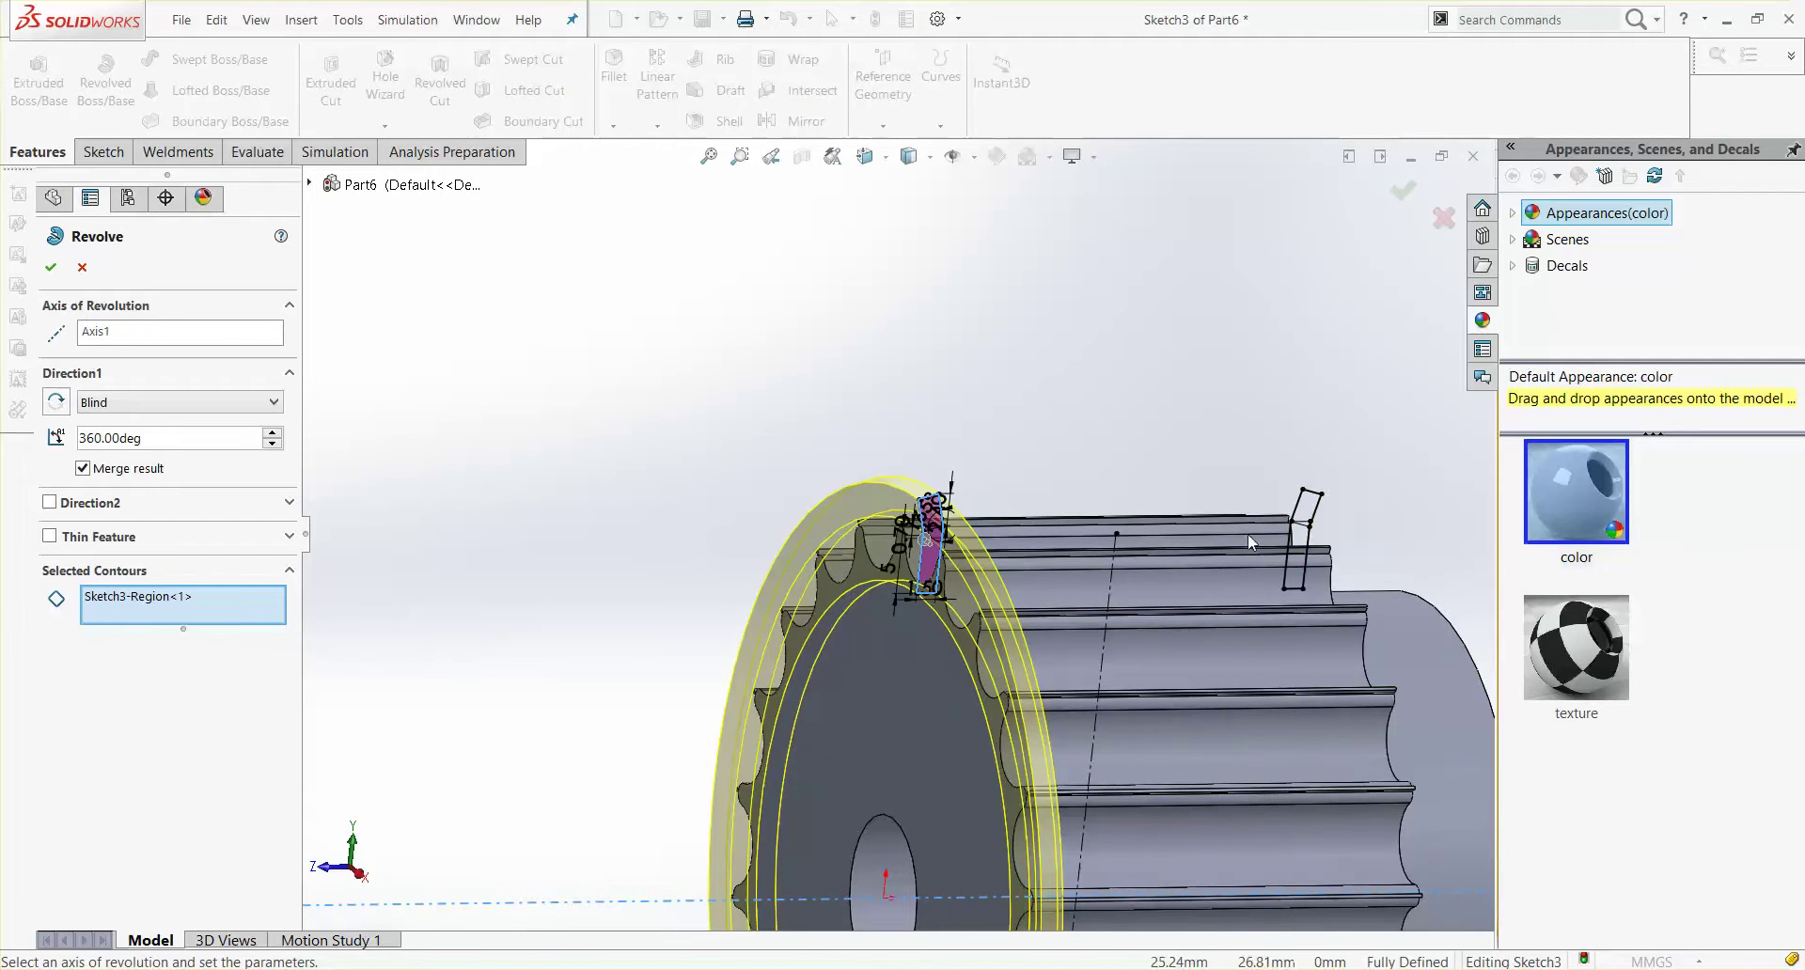
pyautogui.scroll(-2, 1249, 534)
pyautogui.scroll(5, 1098, 538)
pyautogui.scroll(2, 1091, 596)
pyautogui.moveTo(1091, 596); pyautogui.dragTo(1045, 576, button='middle')
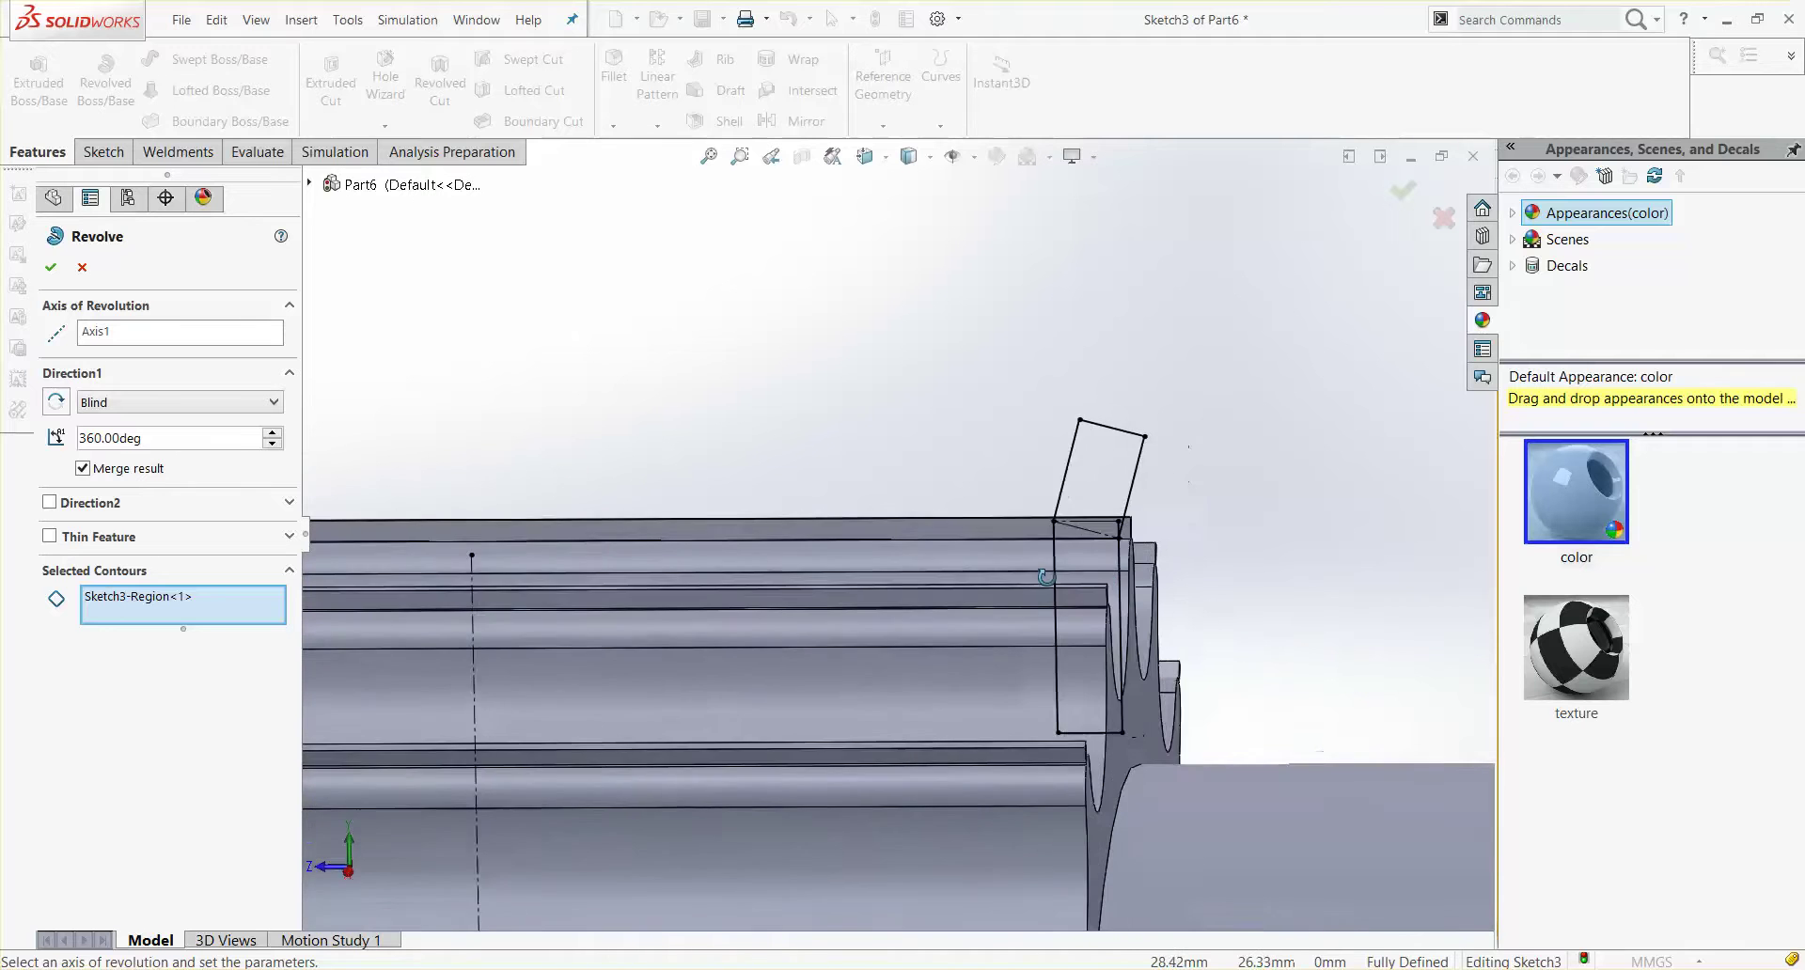
pyautogui.click(1084, 481)
pyautogui.scroll(-3, 895, 624)
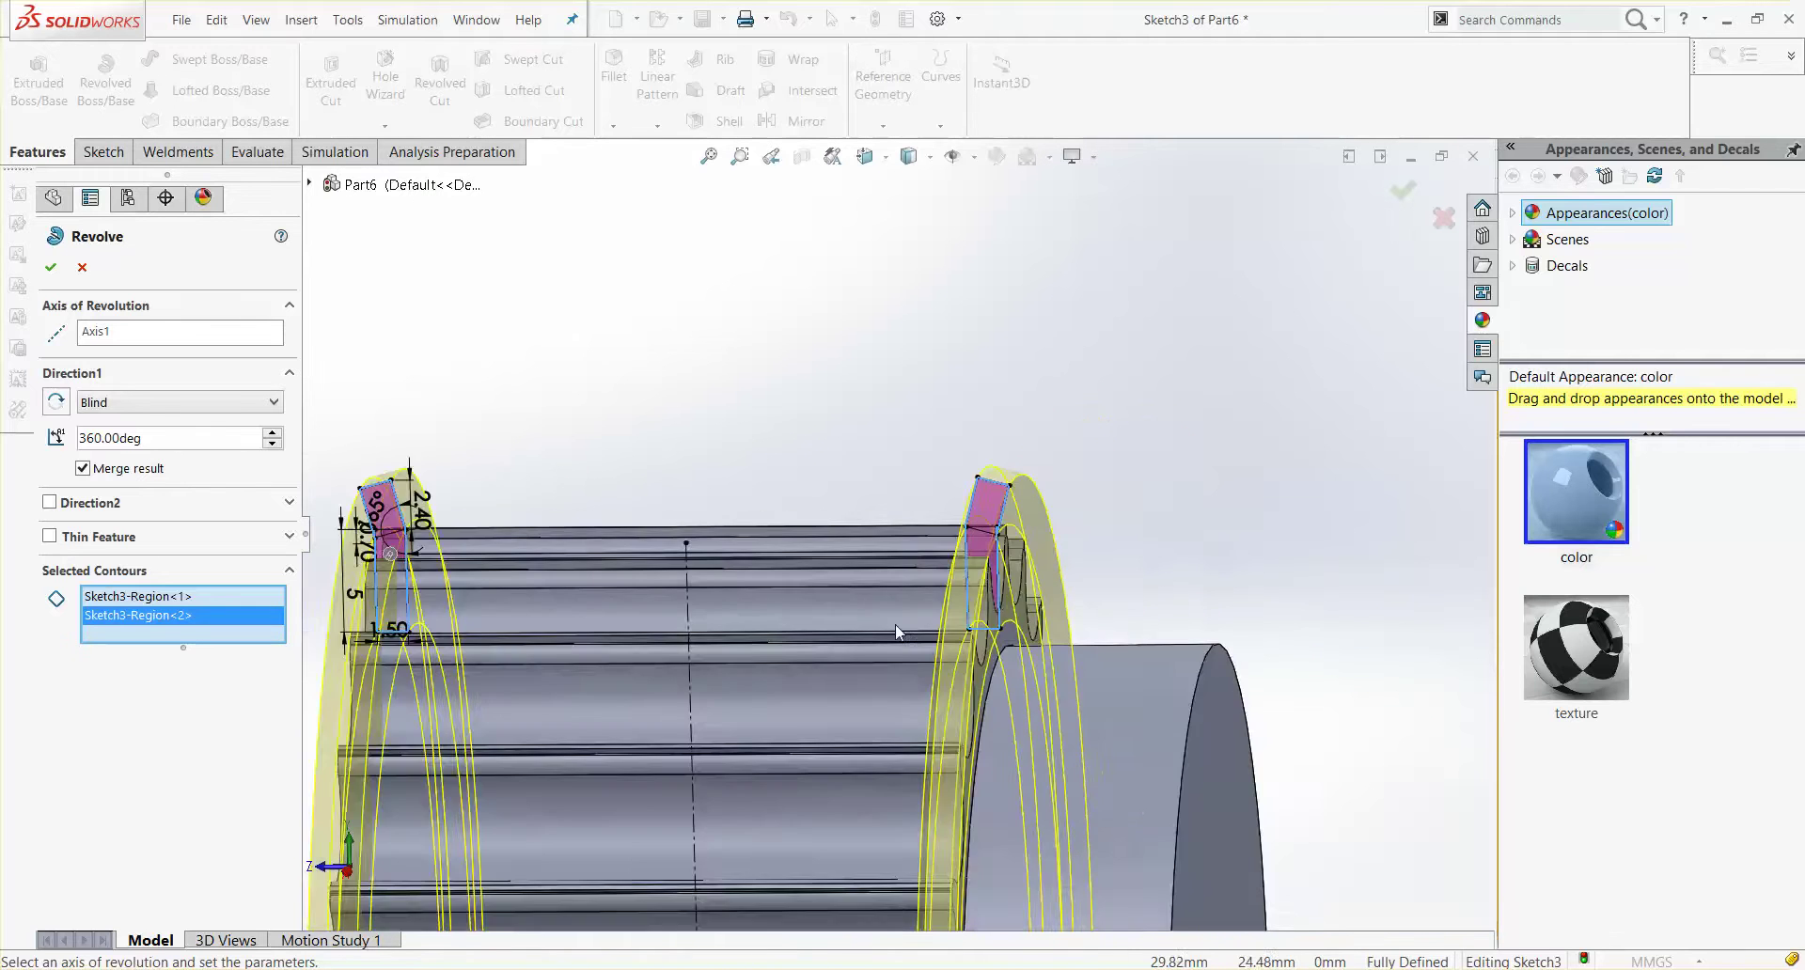
pyautogui.moveTo(895, 624); pyautogui.dragTo(1378, 203, button='middle')
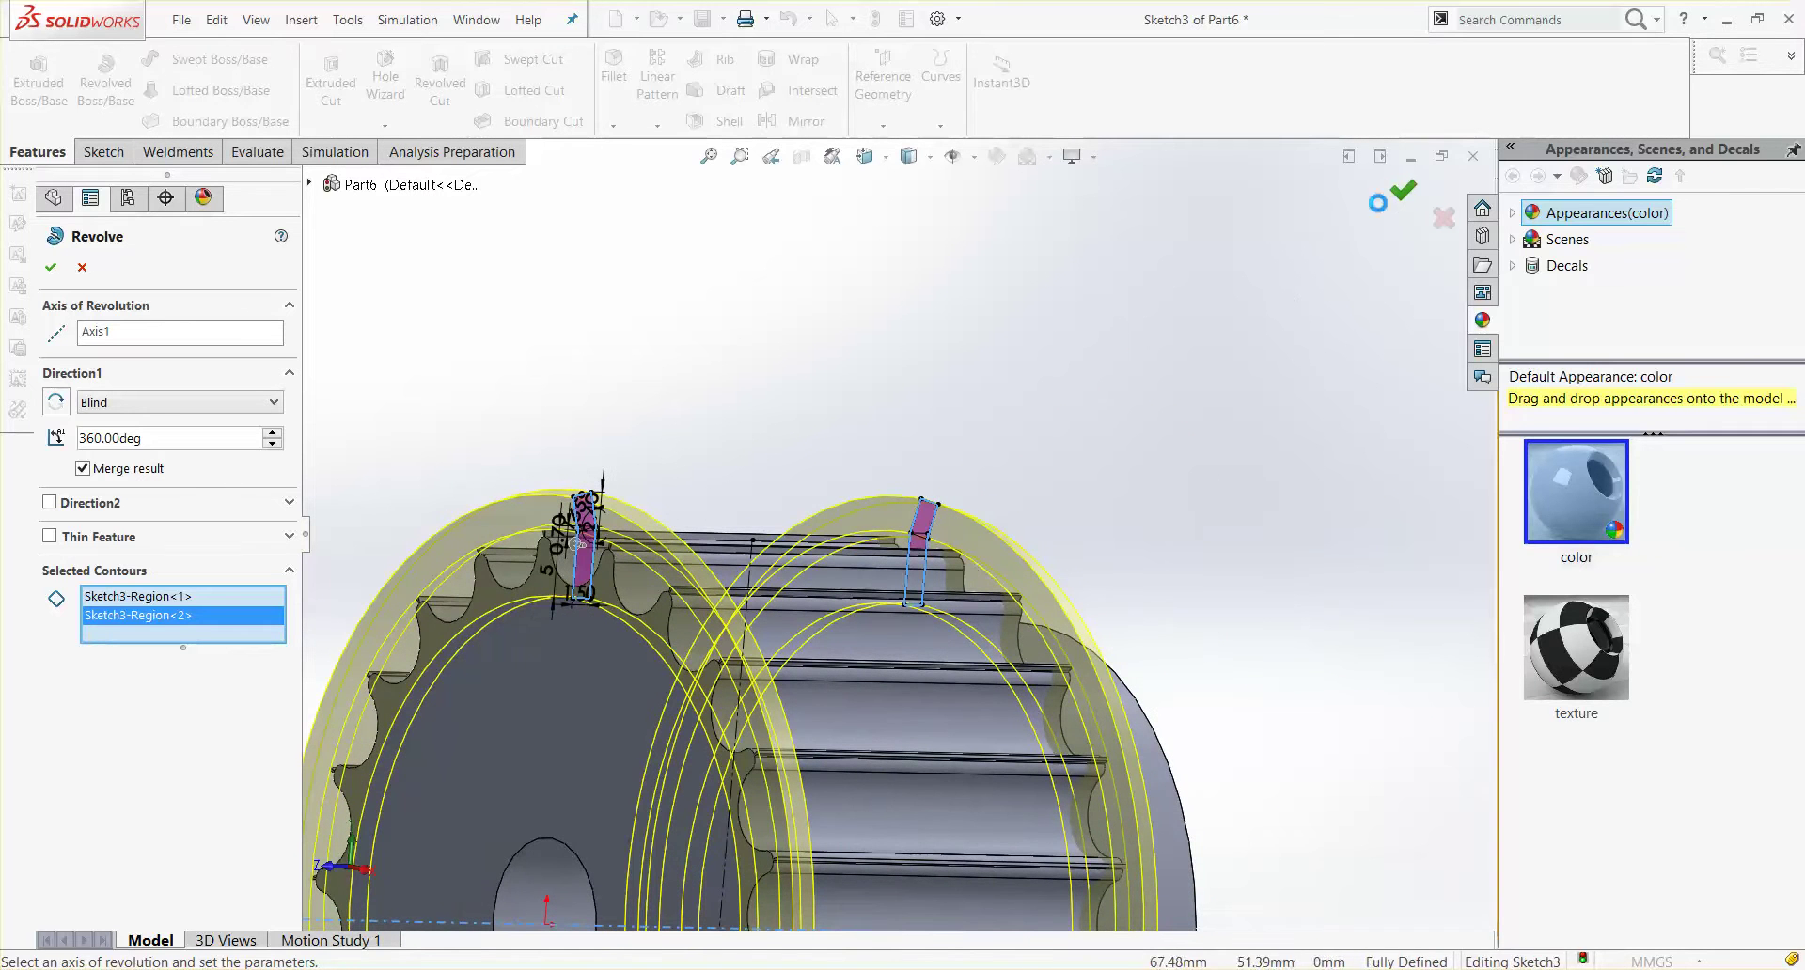
pyautogui.click(1401, 192)
# Step: Hide the reference axis Axis1 on the finished pulley
pyautogui.scroll(-3, 766, 505)
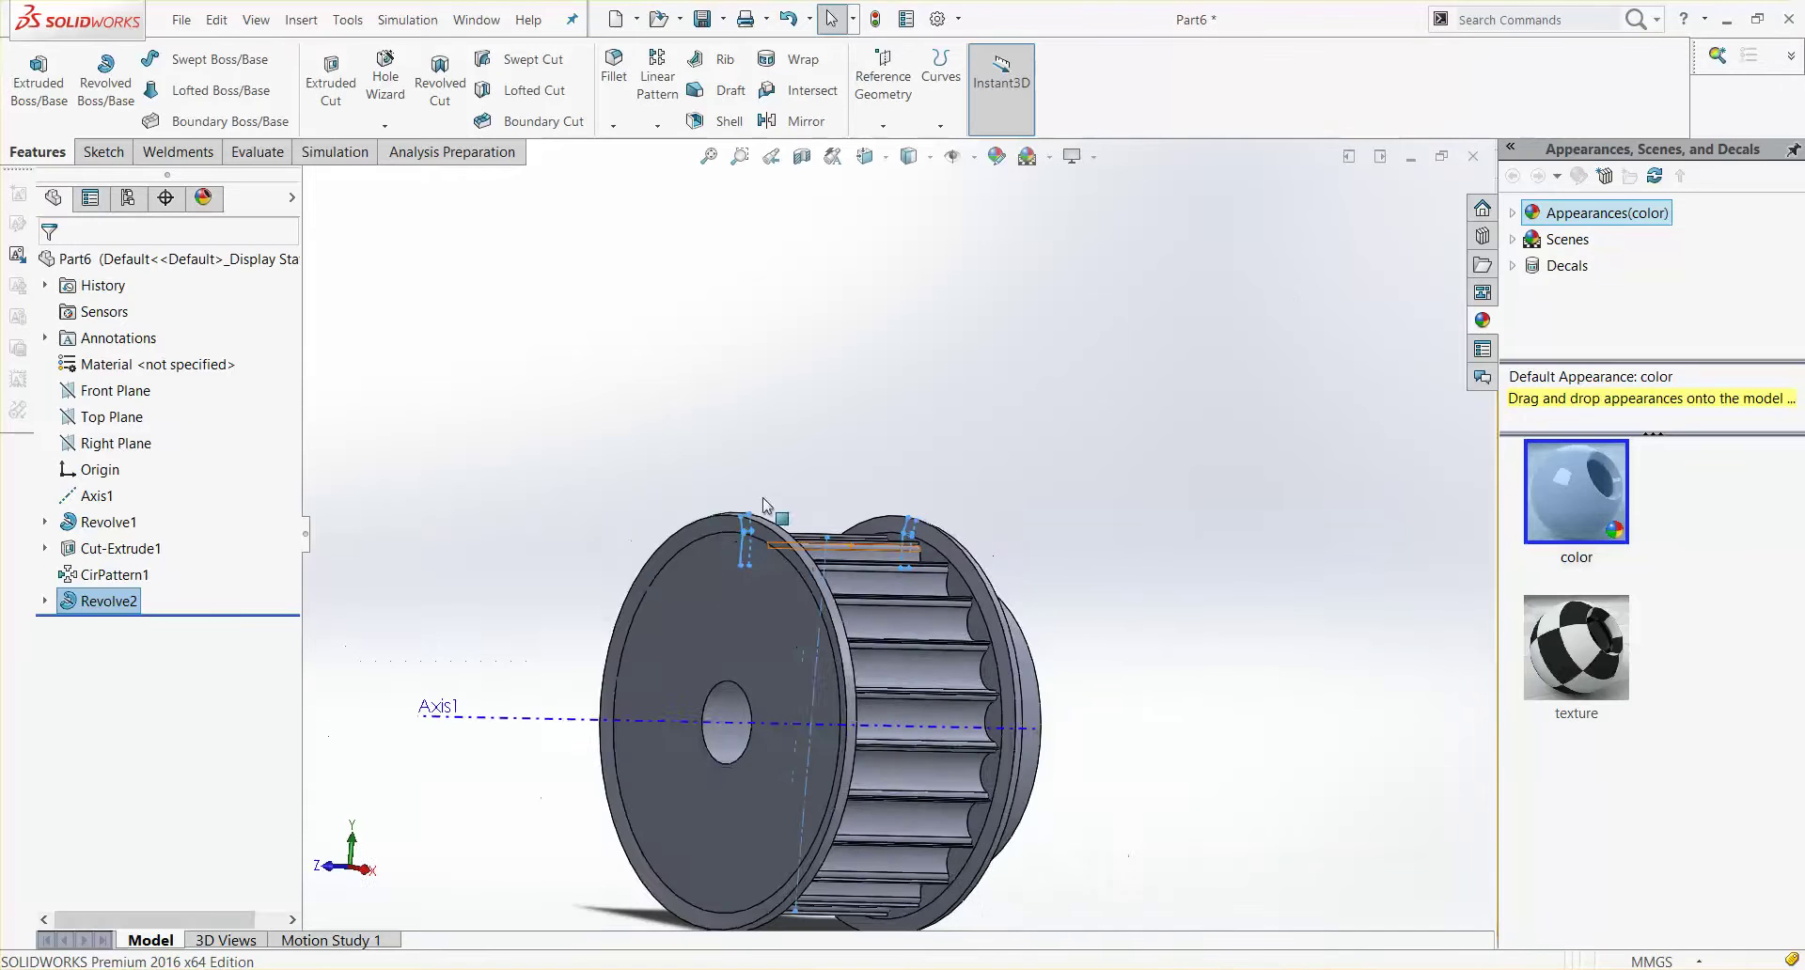
pyautogui.click(662, 489)
pyautogui.moveTo(658, 485); pyautogui.dragTo(633, 483, button='middle')
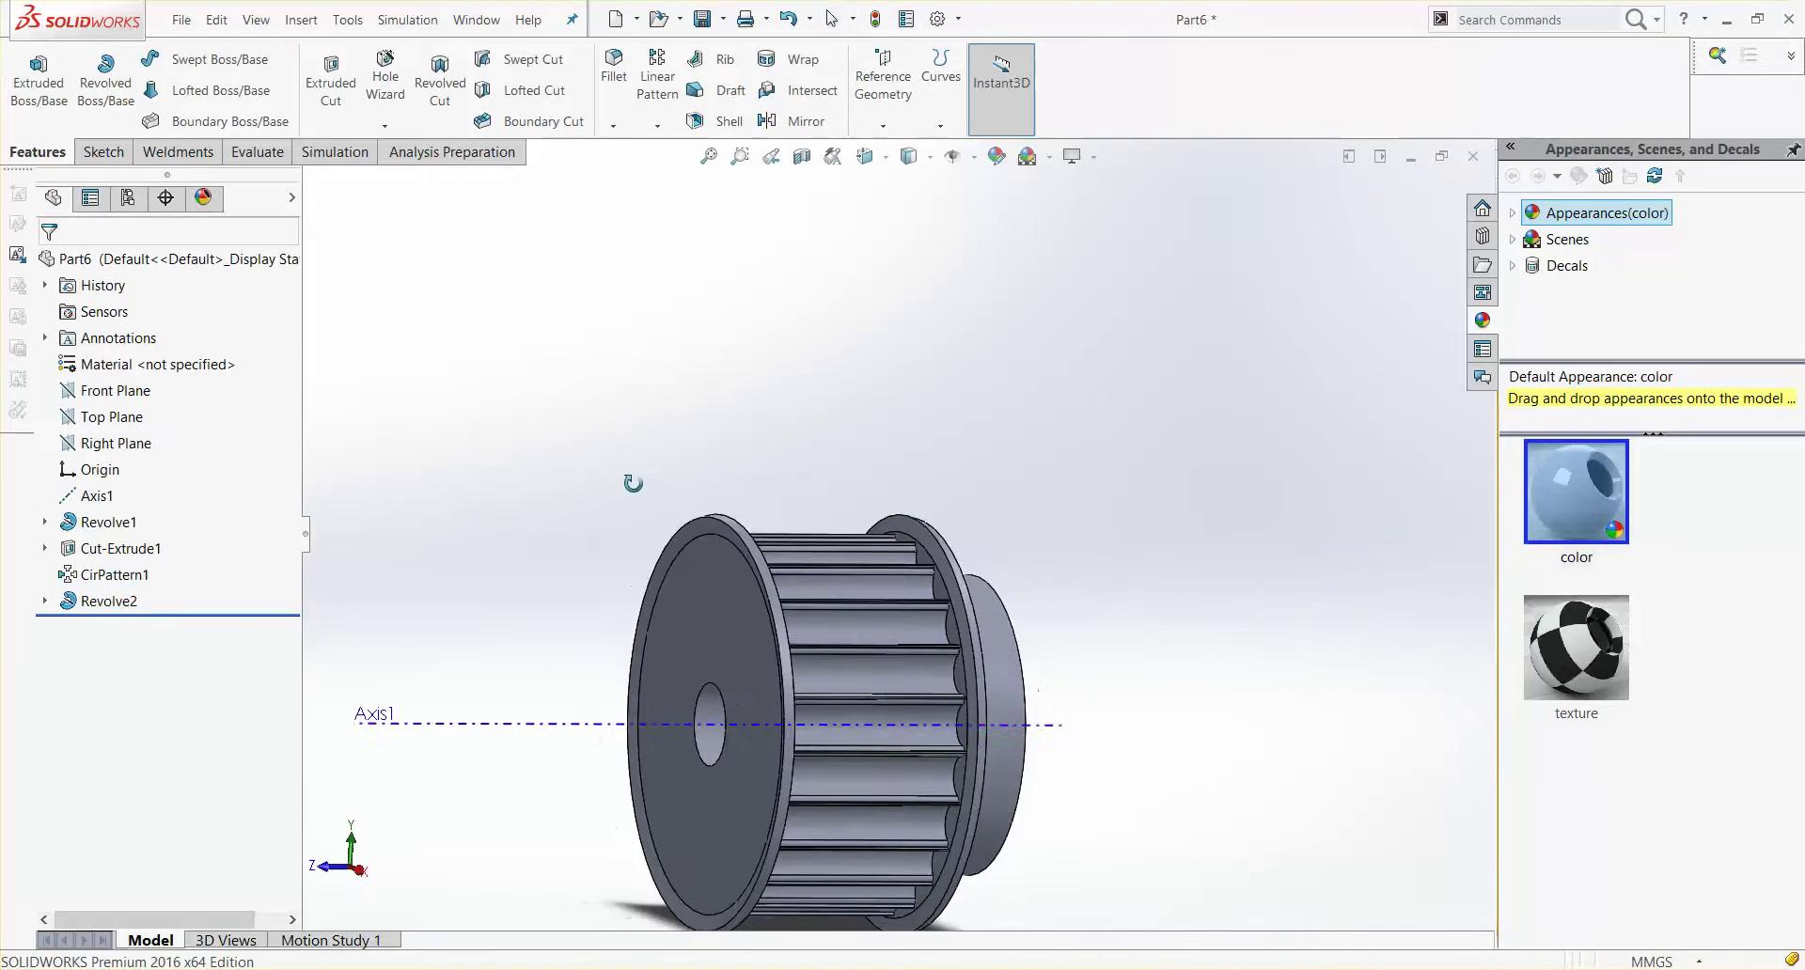
pyautogui.click(557, 726)
pyautogui.click(630, 670)
pyautogui.moveTo(604, 584)
pyautogui.mouseDown(button='middle')
pyautogui.moveTo(631, 534)
pyautogui.moveTo(752, 532)
pyautogui.mouseUp(button='middle')
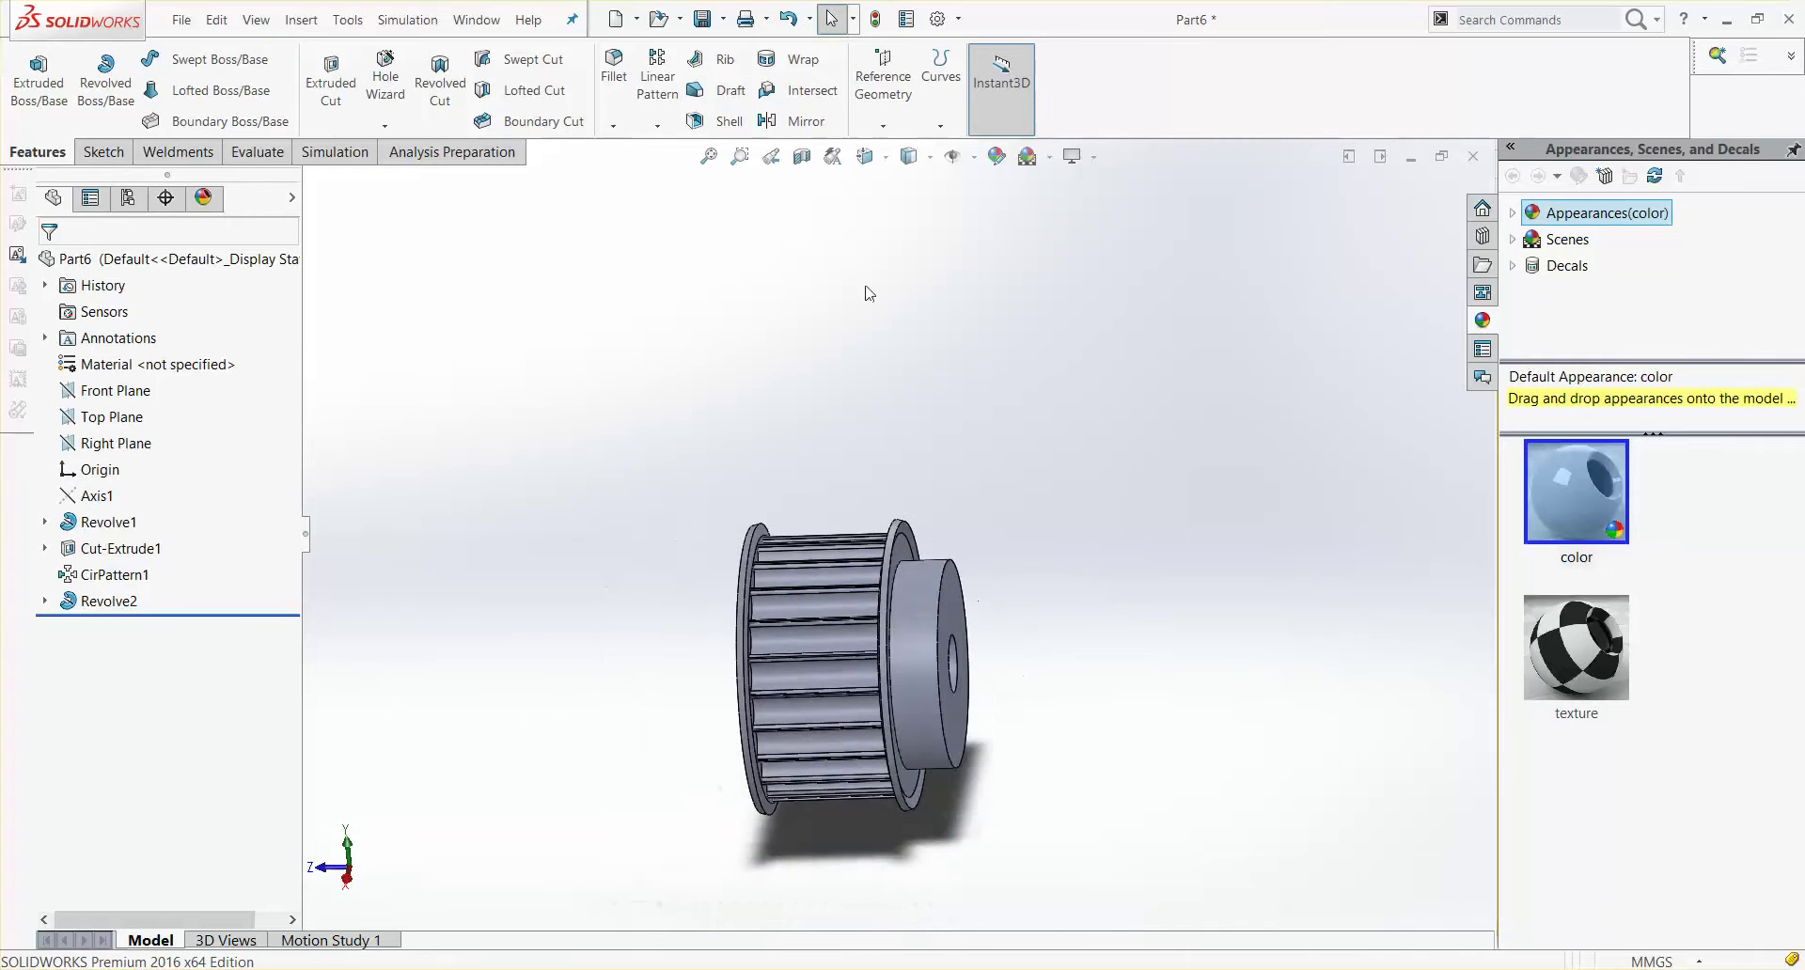
# Step: Give the whole pulley a tan colour appearance
pyautogui.click(997, 162)
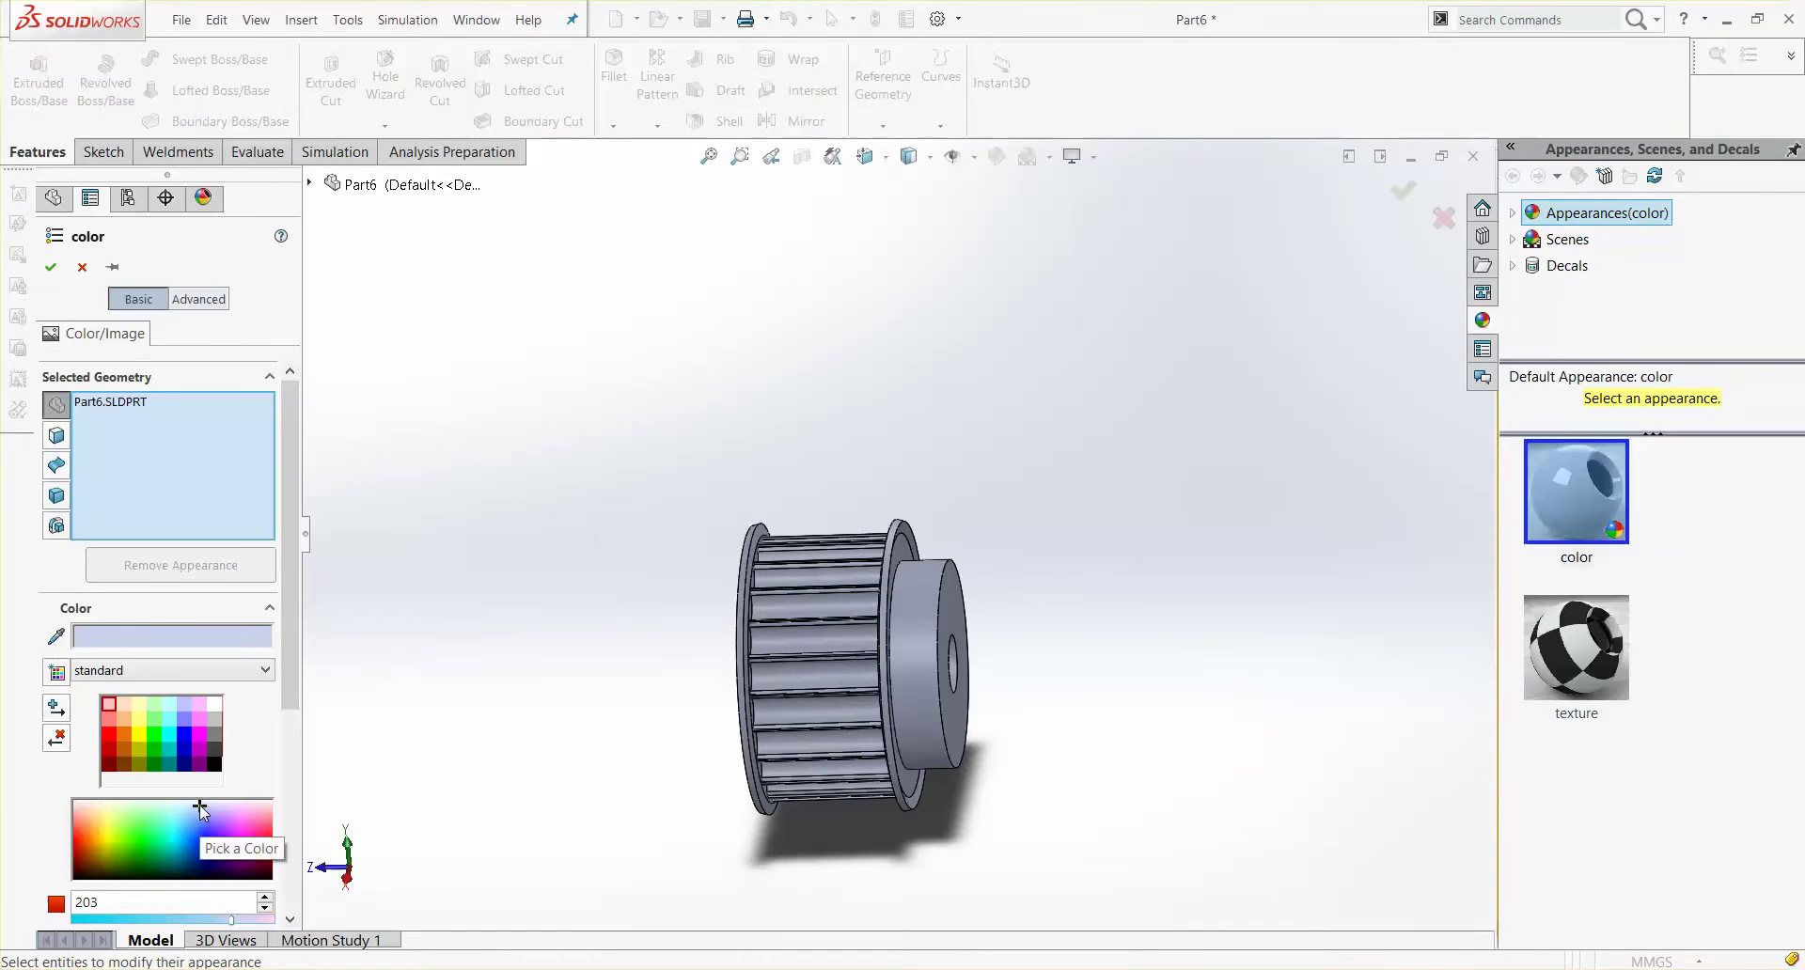
pyautogui.click(165, 813)
pyautogui.click(88, 811)
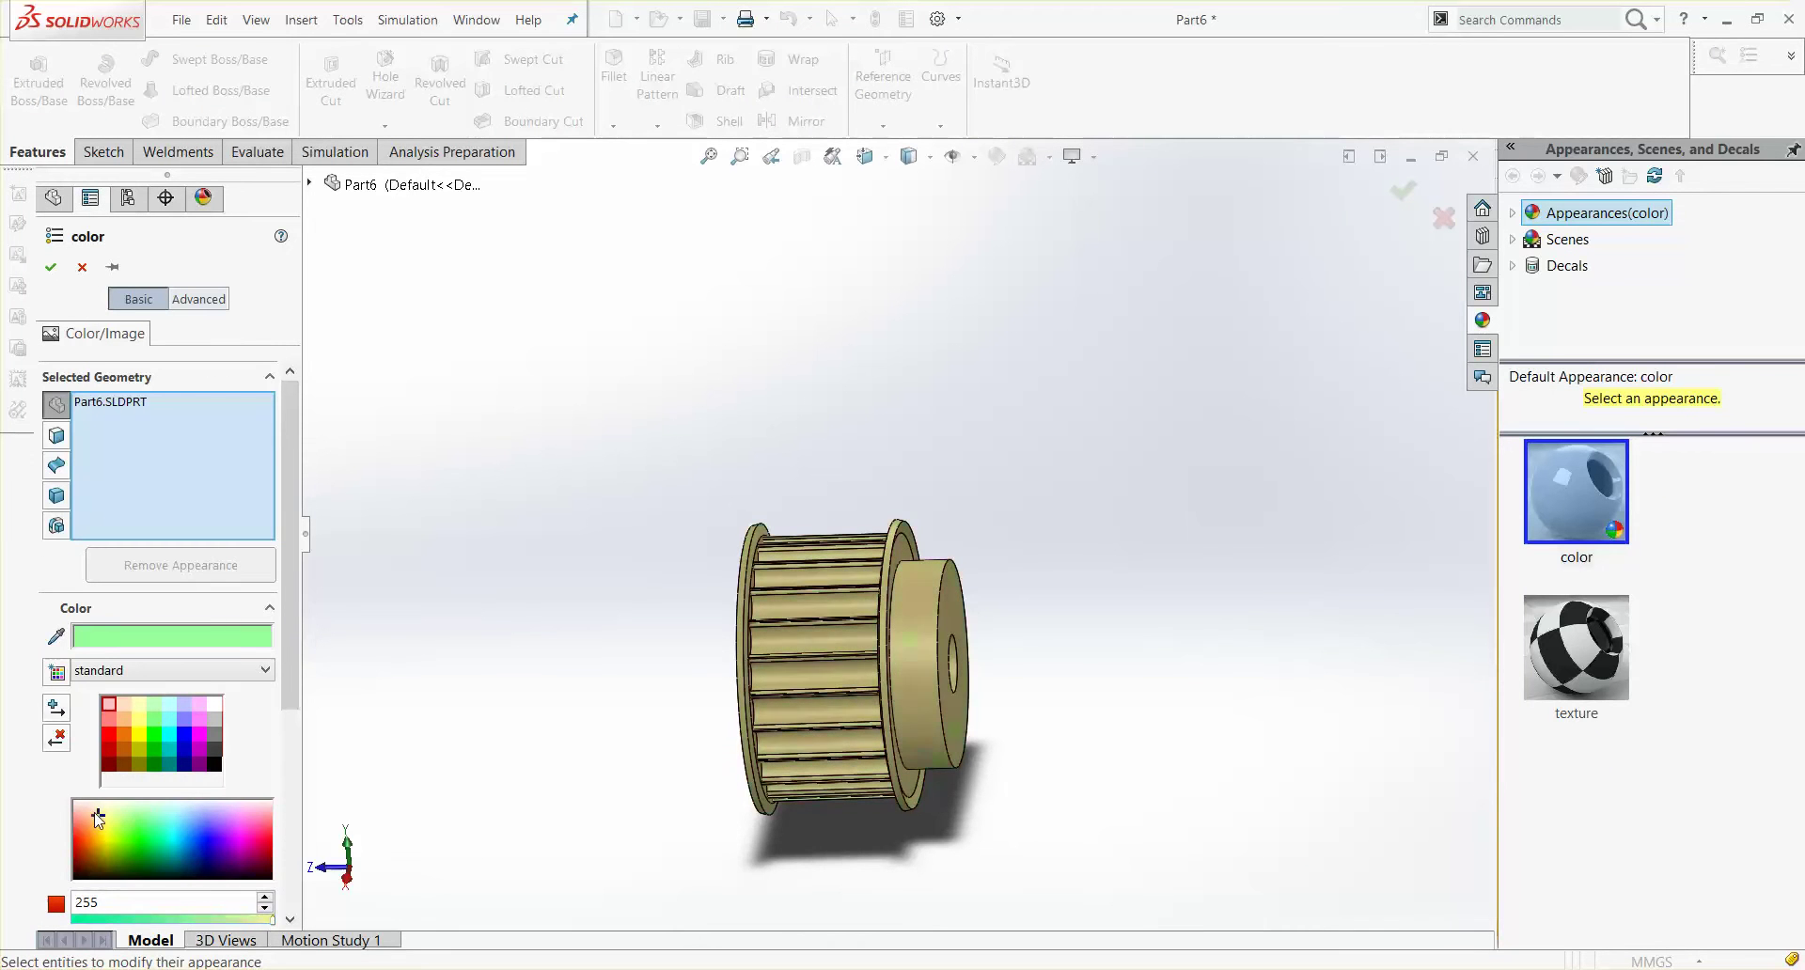
pyautogui.click(1407, 191)
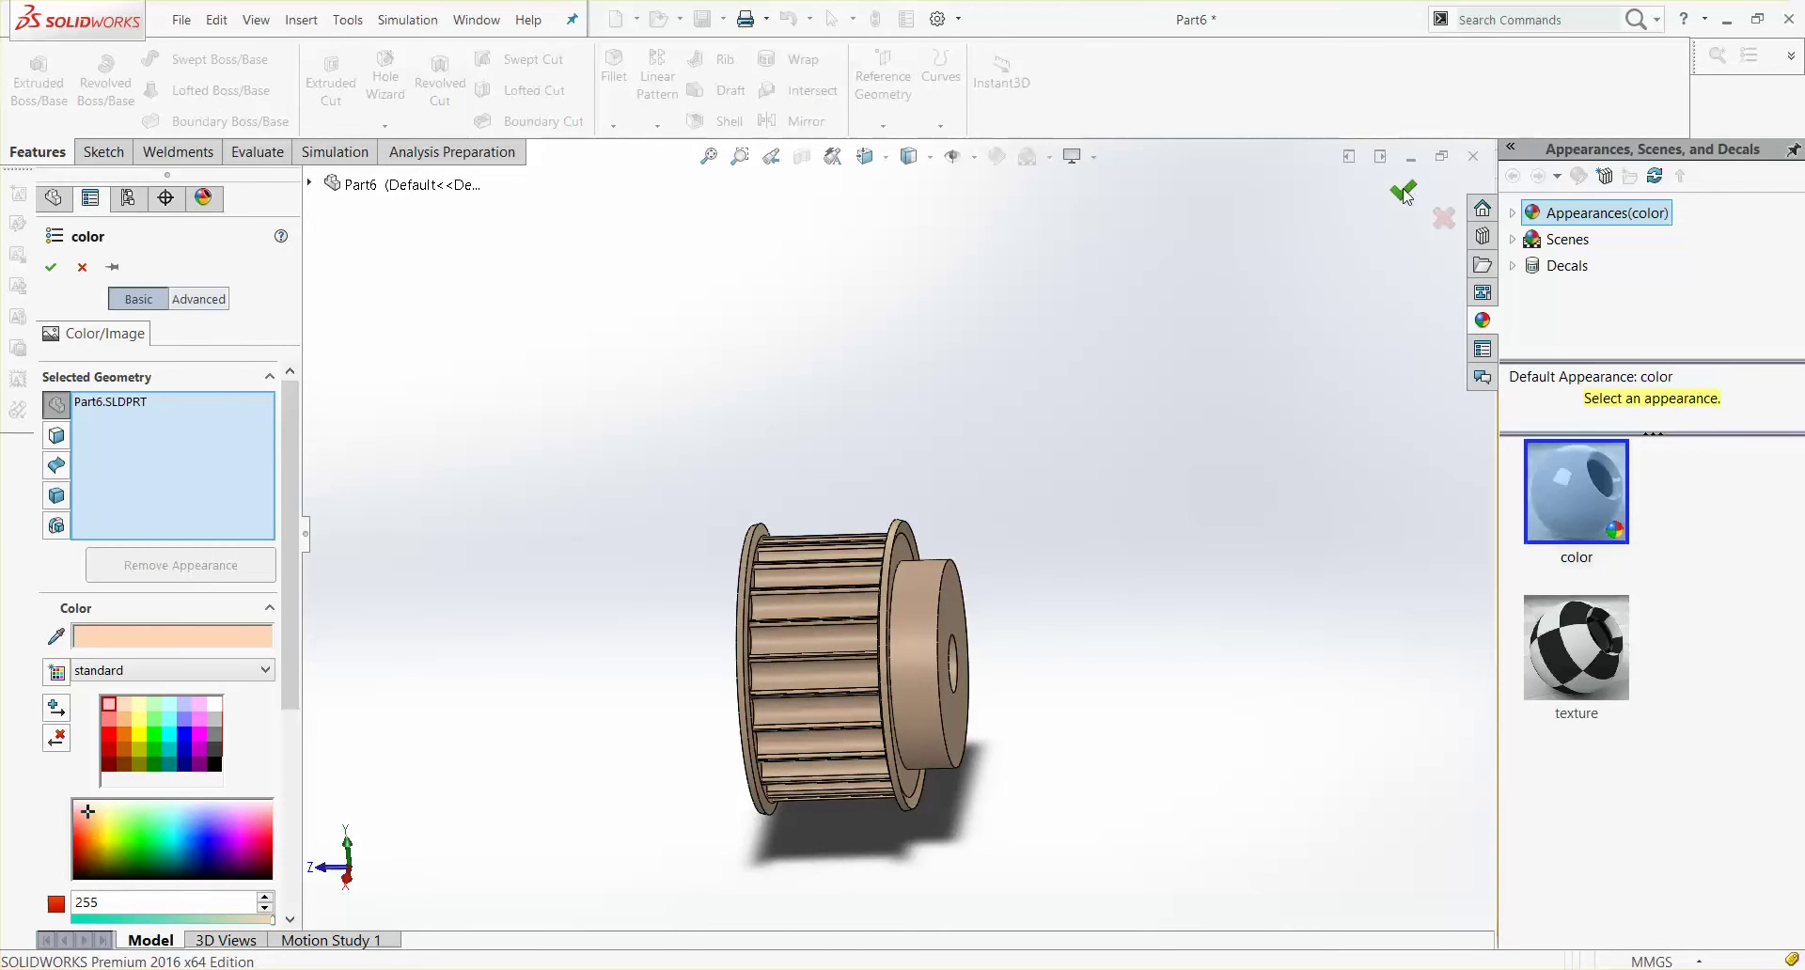